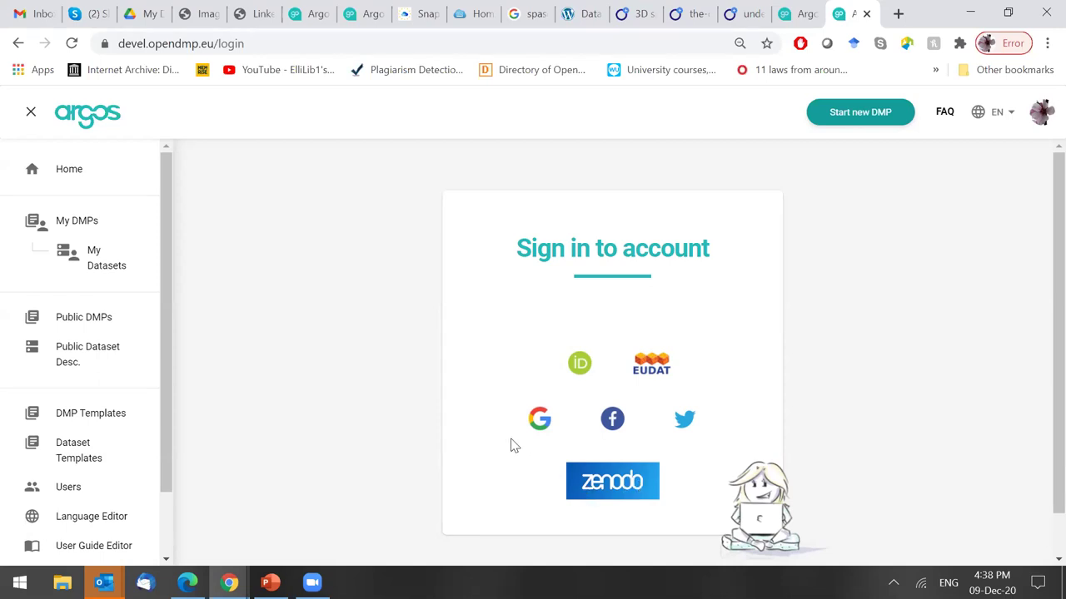
Open the Terms of Service page from the sidebar and scroll through the terms and back to the top.
scroll(167, 533, down, 2)
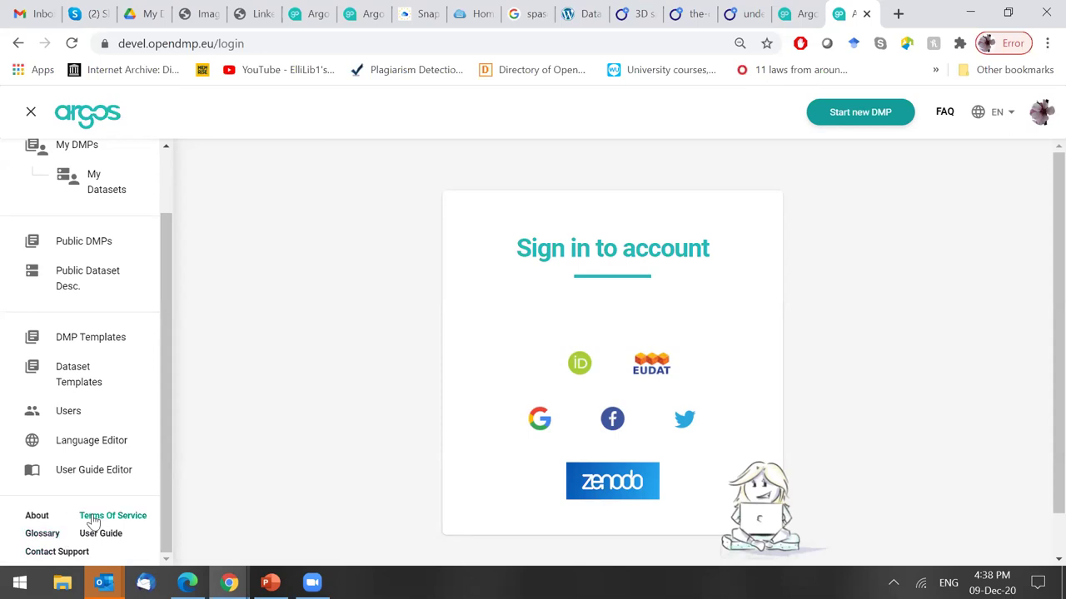
click(93, 522)
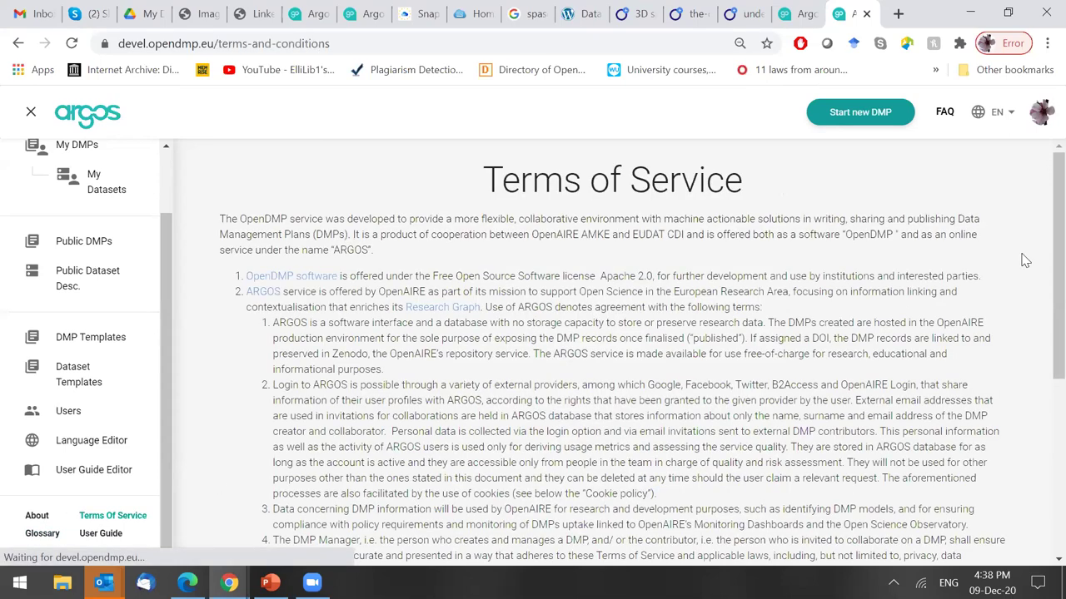
scroll(1039, 283, down, 2)
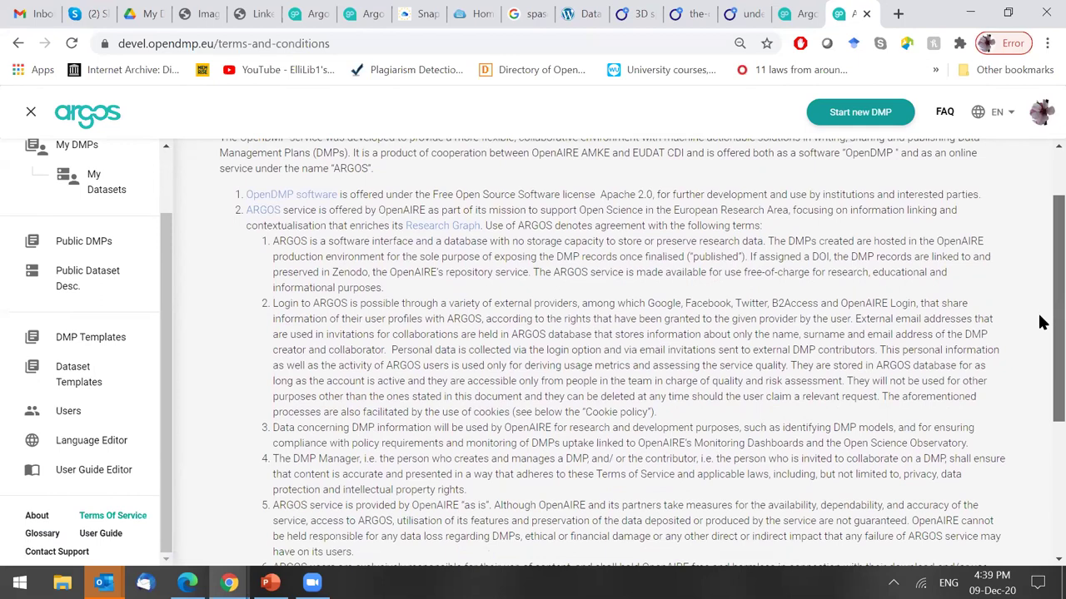
scroll(1039, 426, down, 2)
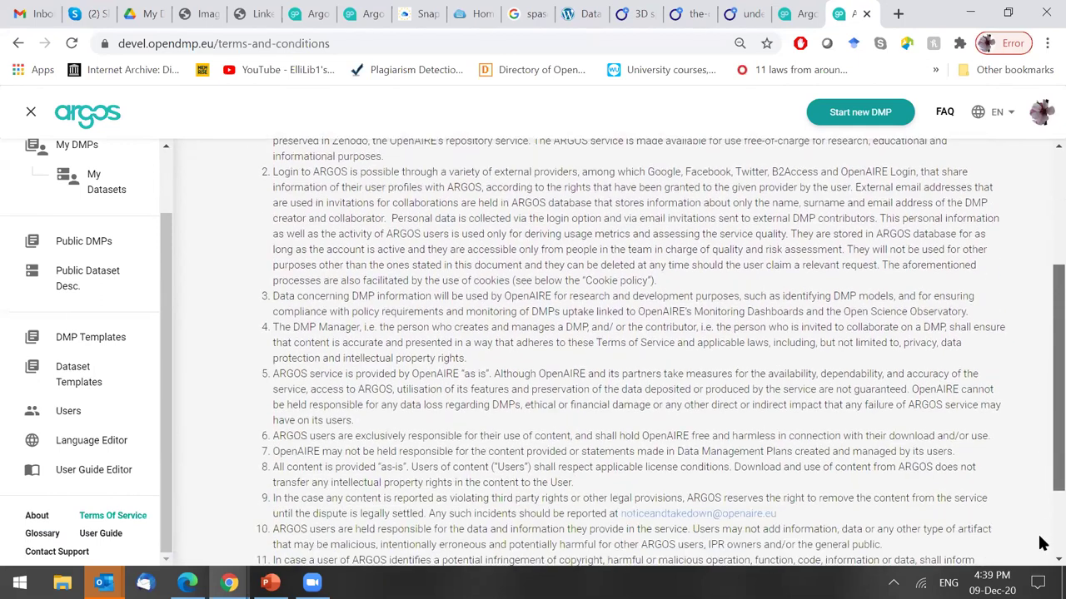
scroll(1040, 467, down, 1)
scroll(1040, 333, up, 1)
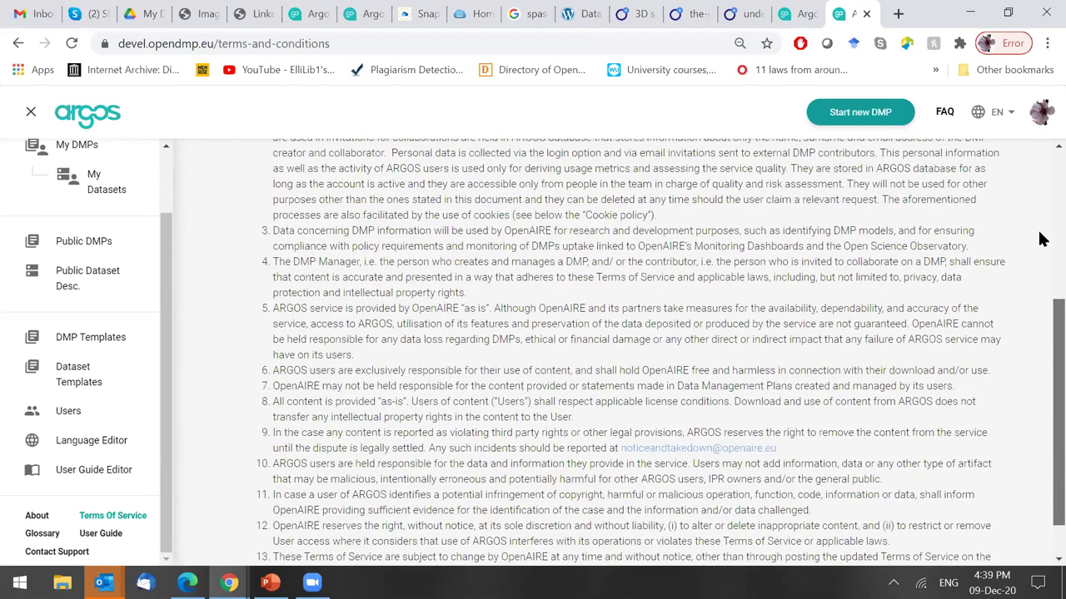
scroll(131, 219, up, 1)
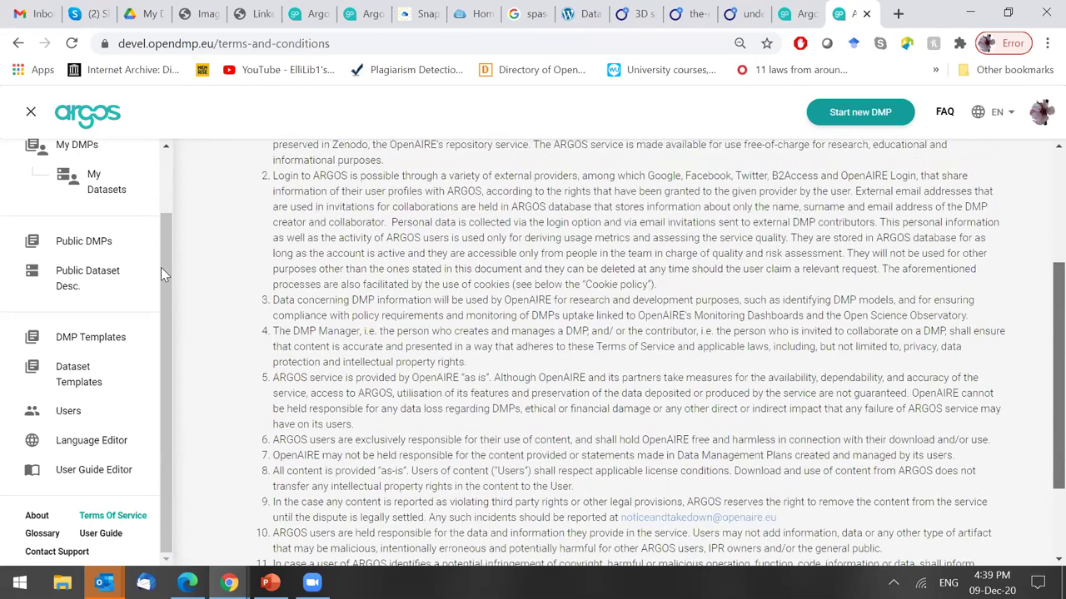
scroll(167, 209, up, 3)
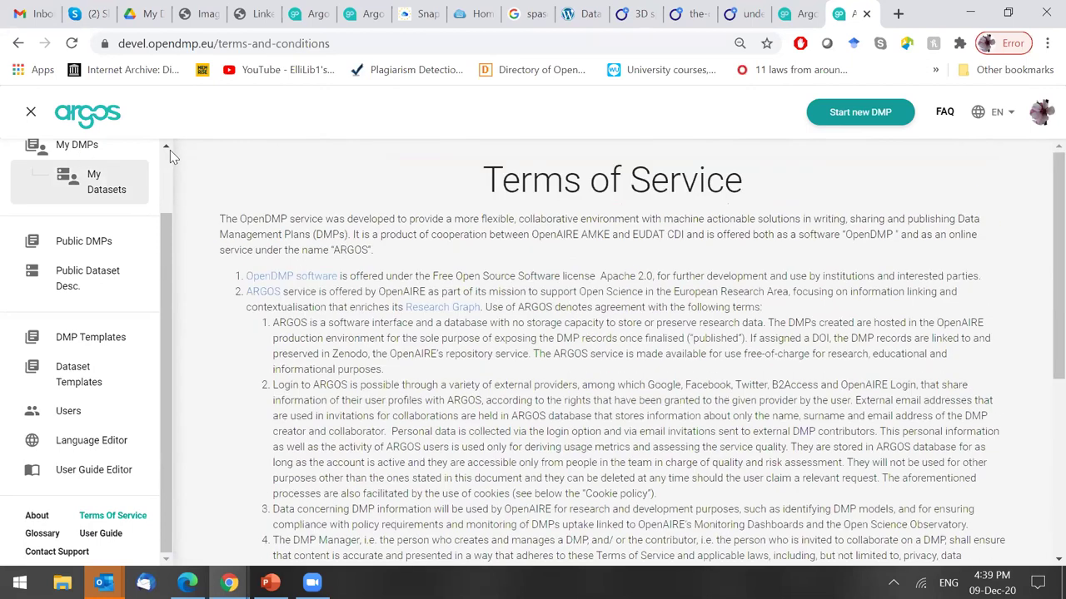
scroll(170, 150, up, 1)
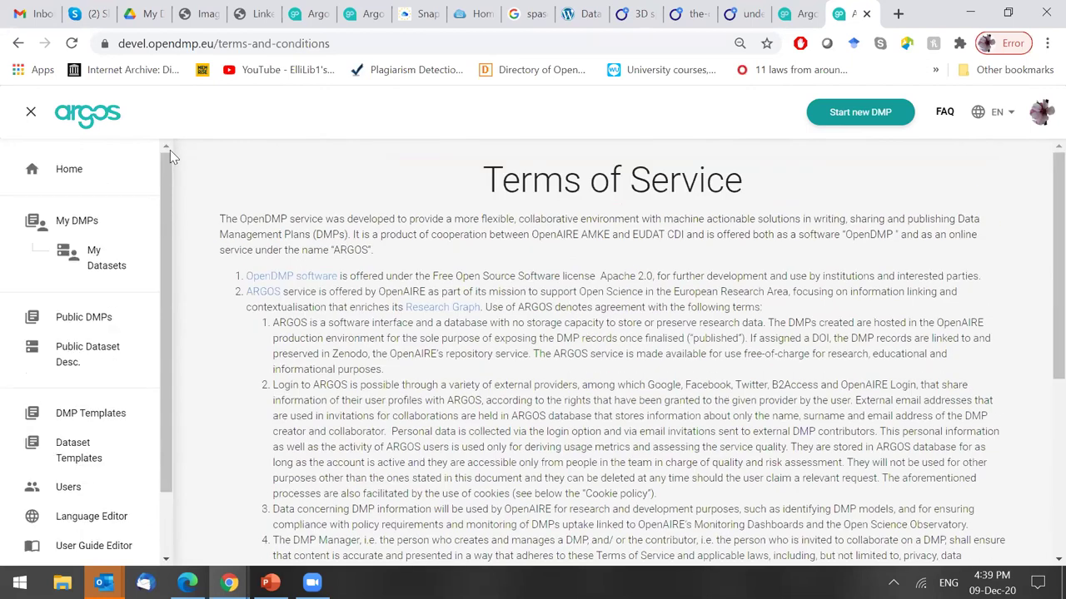
Log out through the profile avatar menu and choose Google on the sign-in card.
click(82, 171)
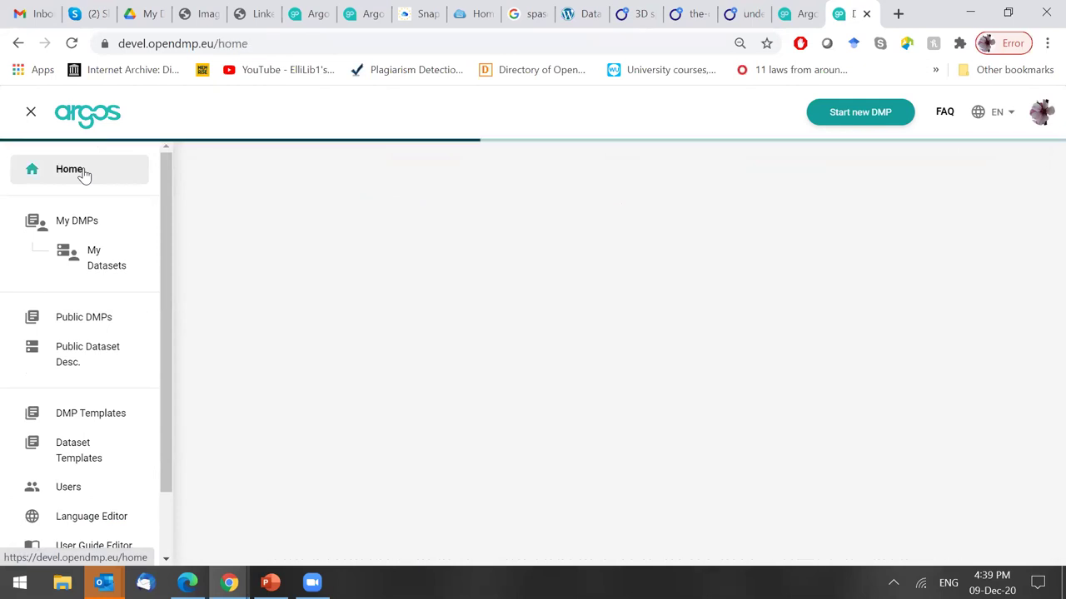
click(1041, 114)
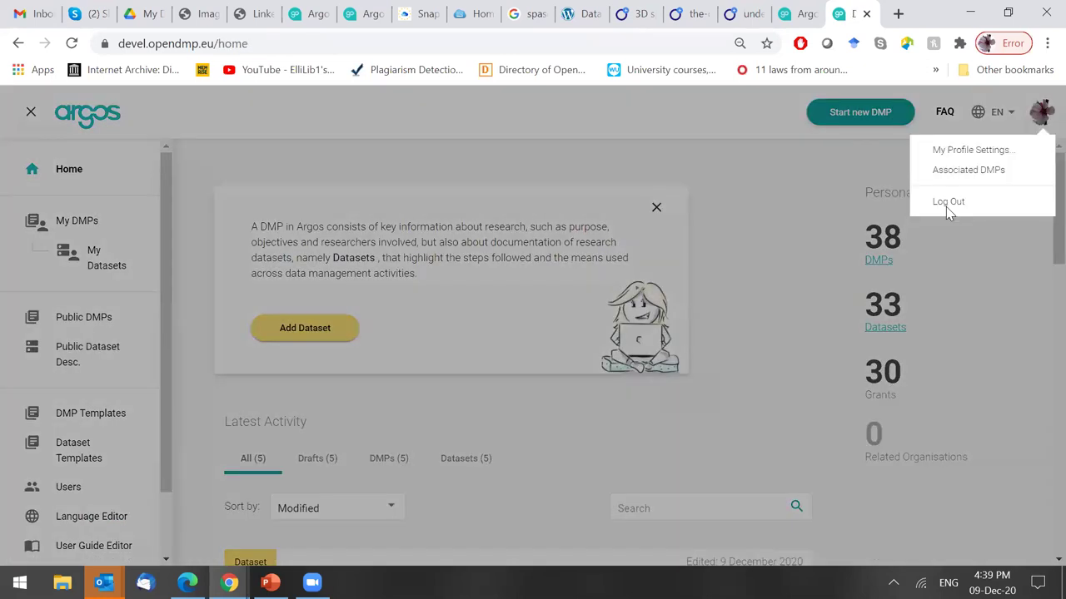
click(958, 197)
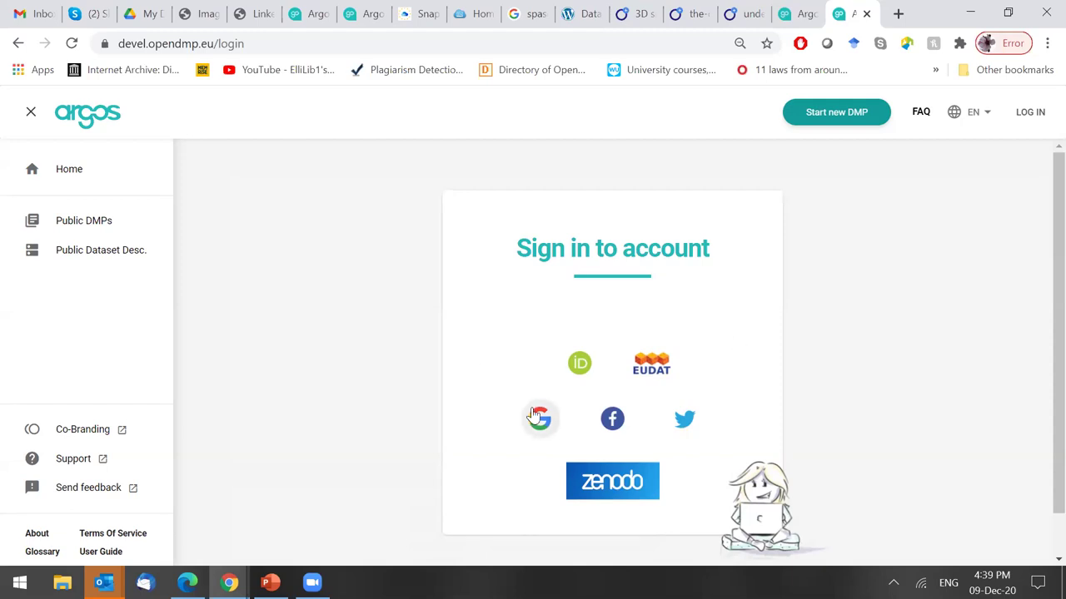
click(537, 425)
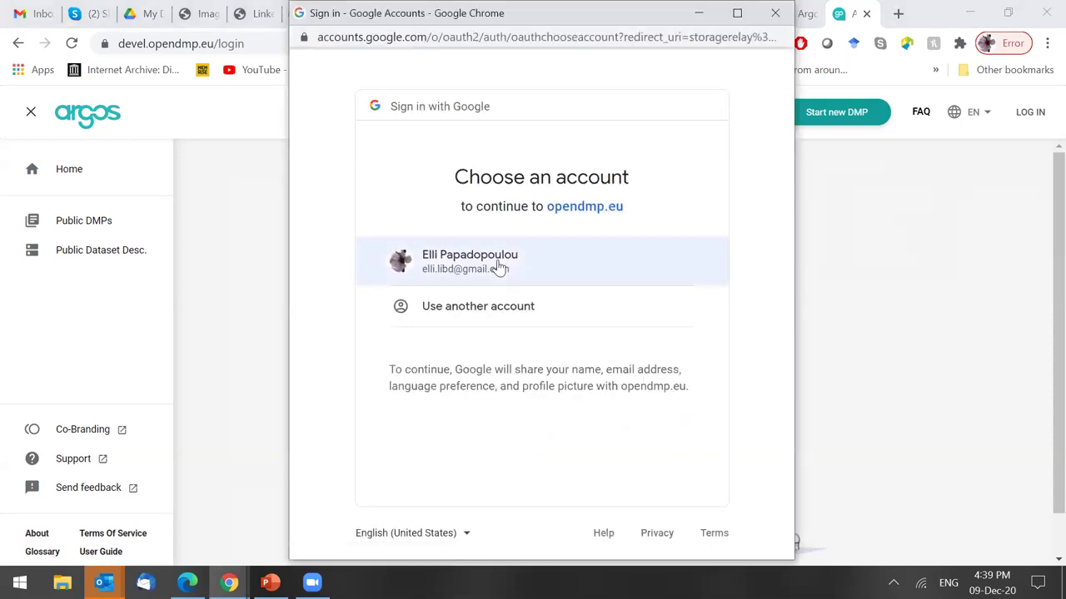
Pick the Google account in the opendmp.eu account chooser.
click(495, 258)
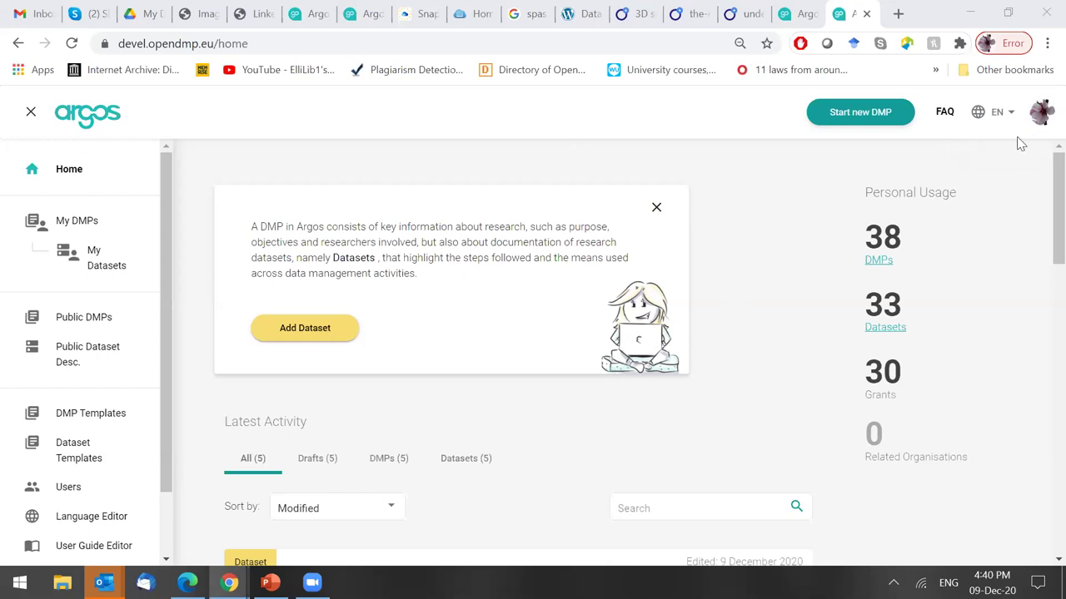
click(1039, 208)
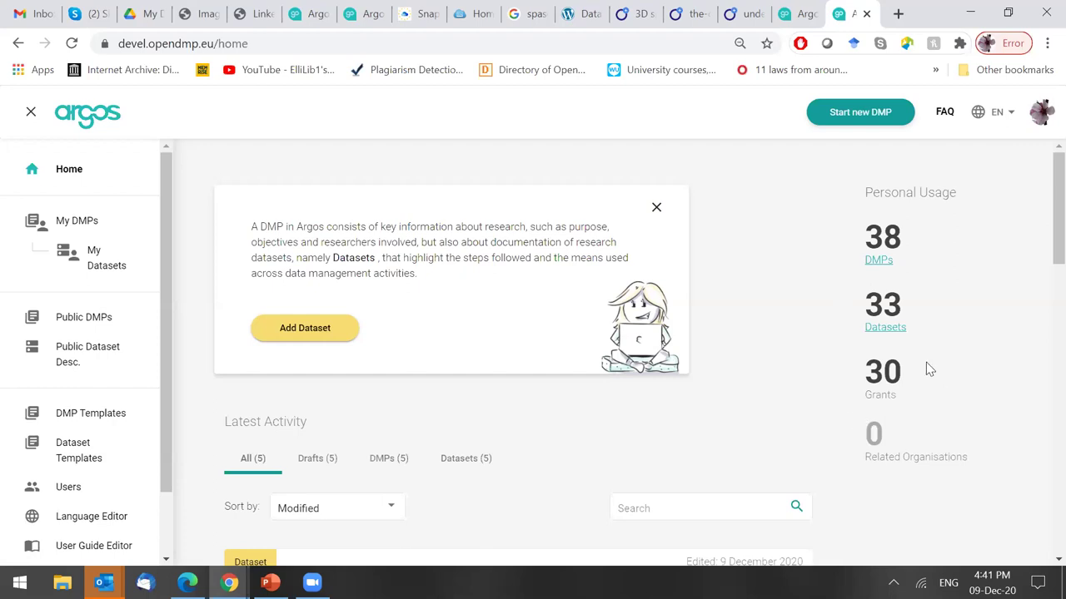
drag(1039, 223, 1040, 141)
Scroll through Latest Activity past DMP for CHIST-ERA and load more entries.
drag(1040, 203, 1042, 258)
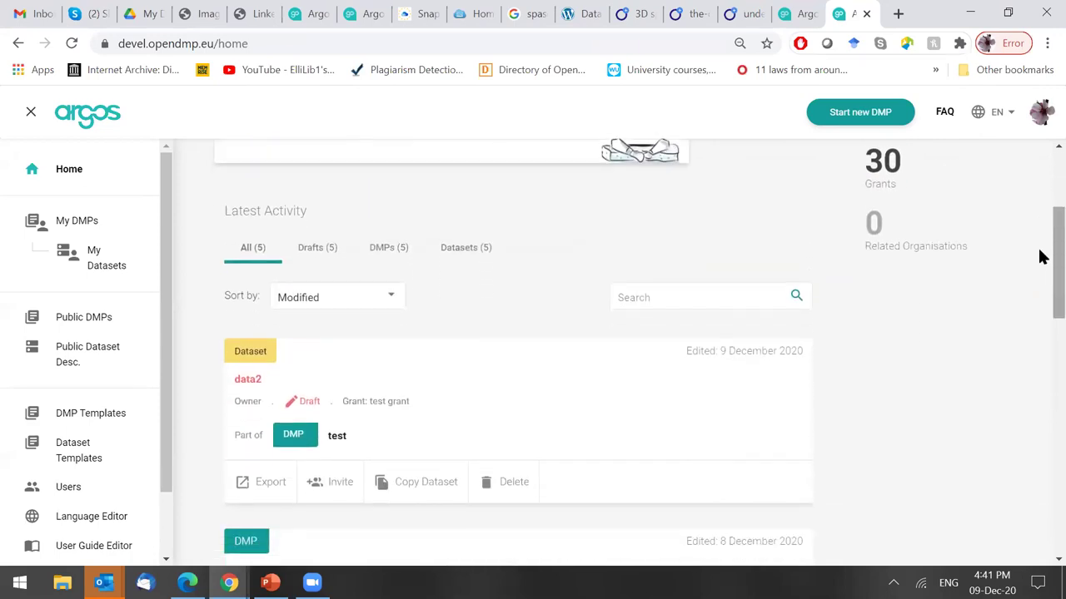
drag(1042, 258, 1040, 171)
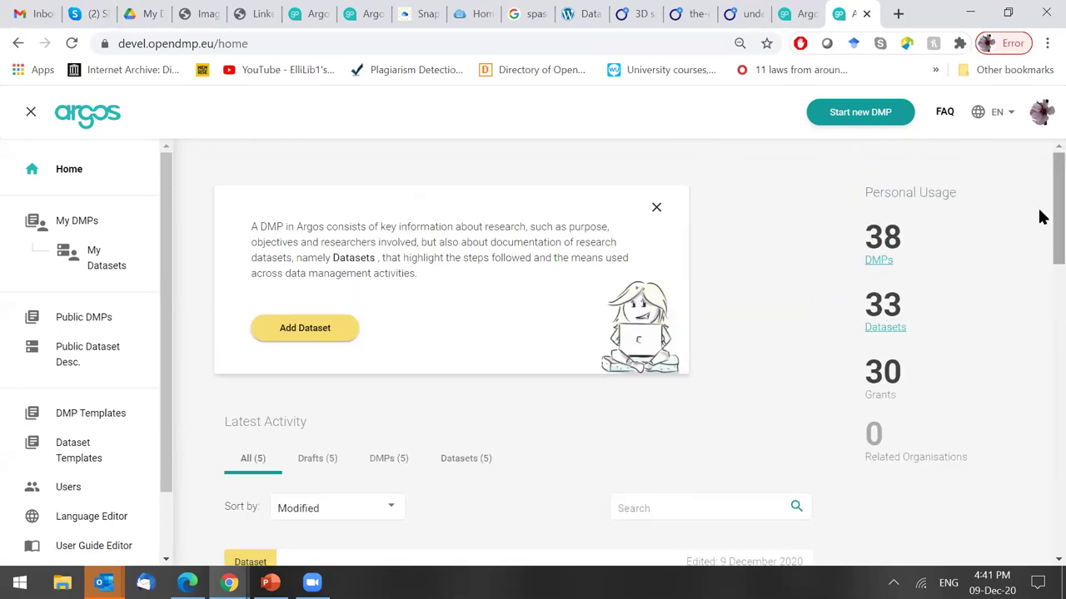
drag(1039, 214, 1040, 200)
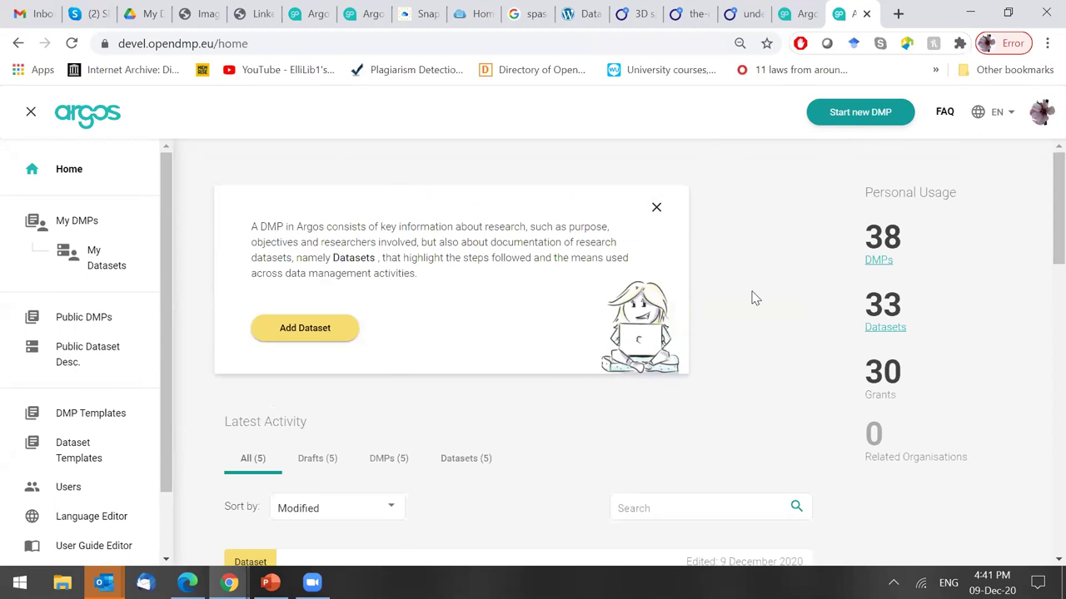
drag(1040, 209, 1041, 268)
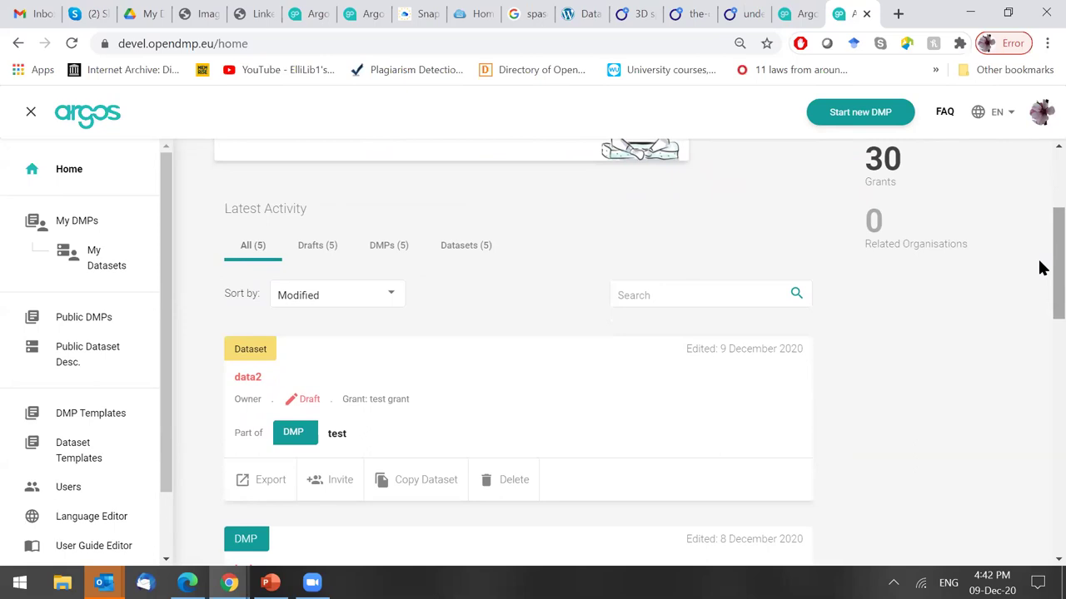
drag(1039, 268, 1011, 278)
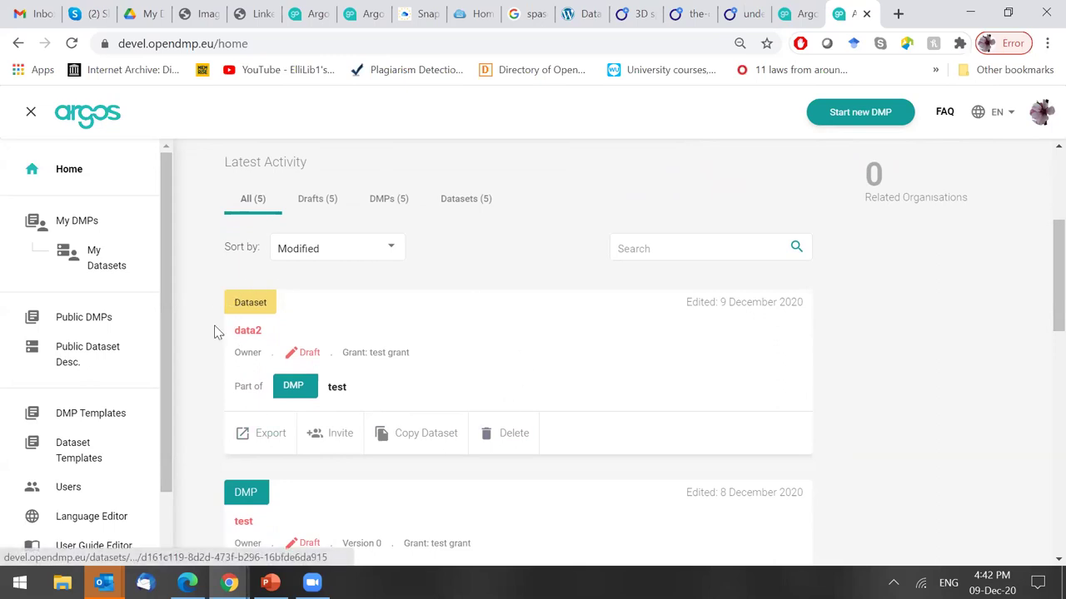
drag(1041, 257, 1040, 310)
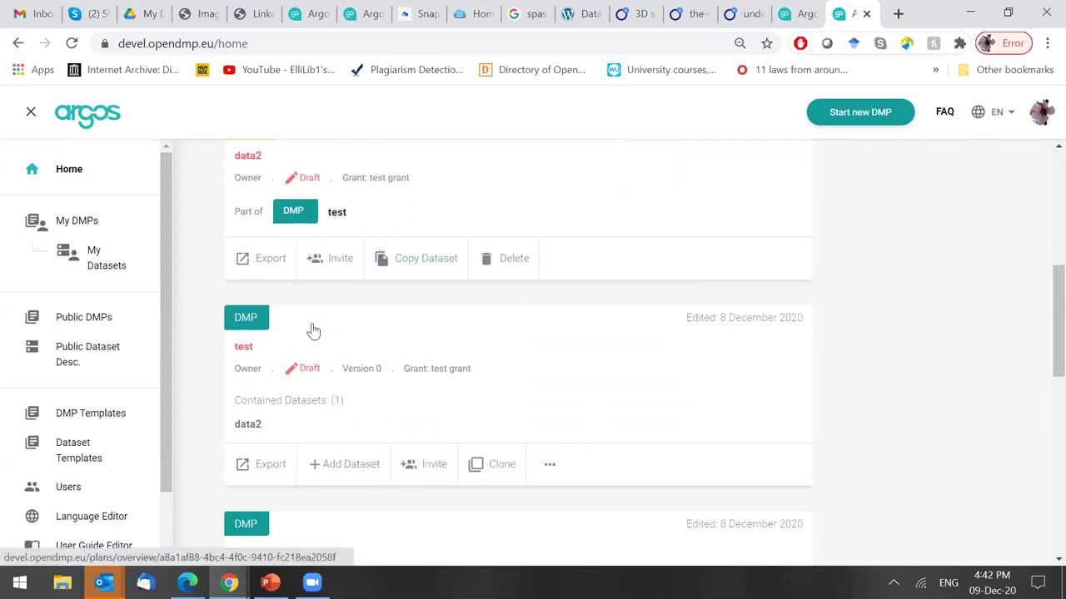
drag(1039, 349, 1041, 534)
click(536, 439)
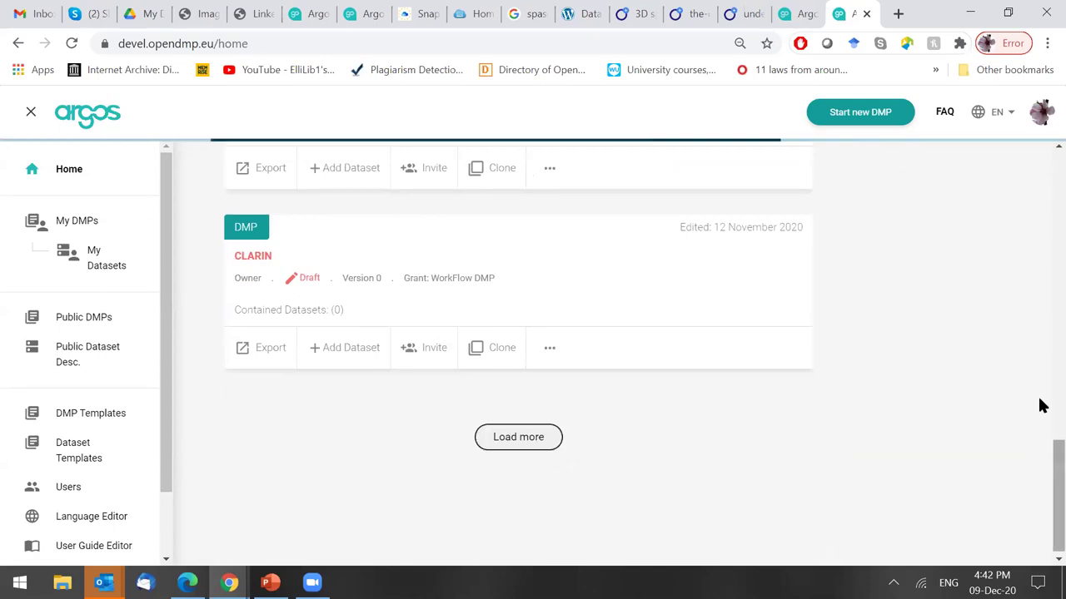
scroll(222, 309, up, 10)
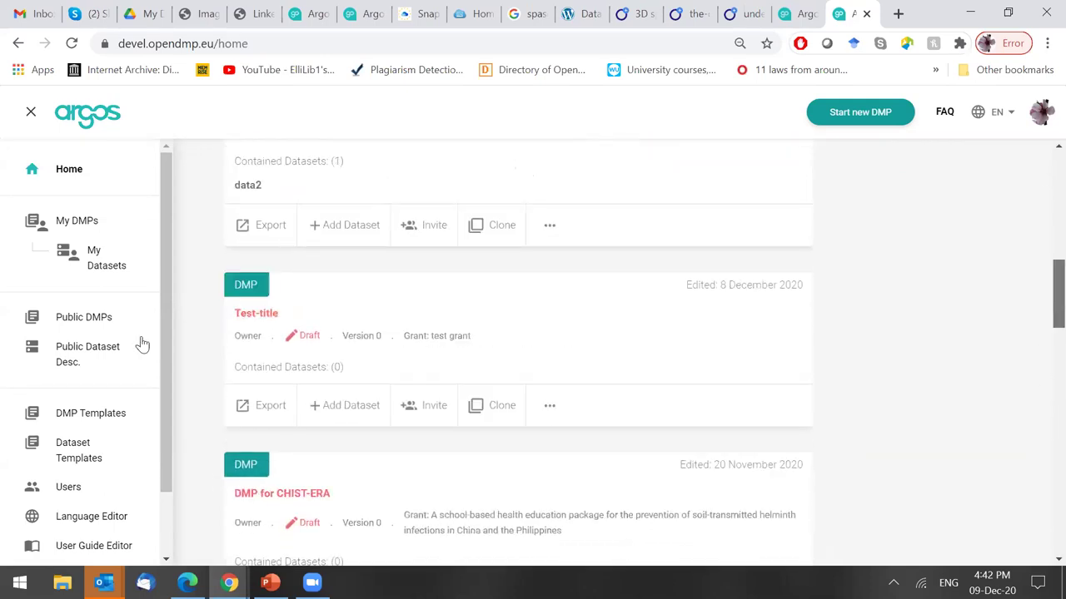
Browse the My DMPs and My Datasets lists.
click(73, 215)
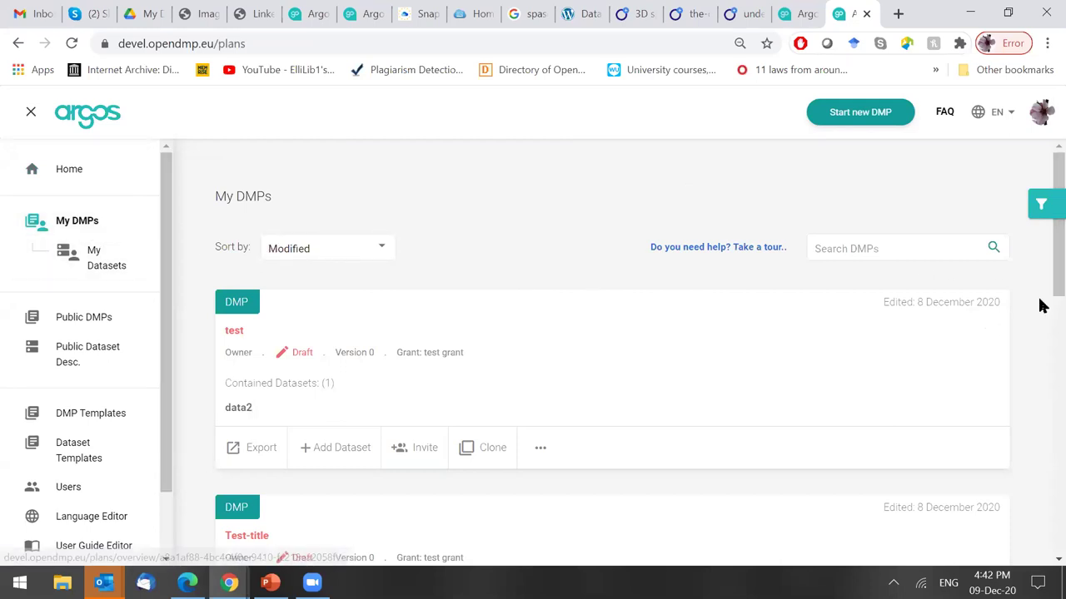
scroll(1040, 419, down, 6)
scroll(325, 218, up, 6)
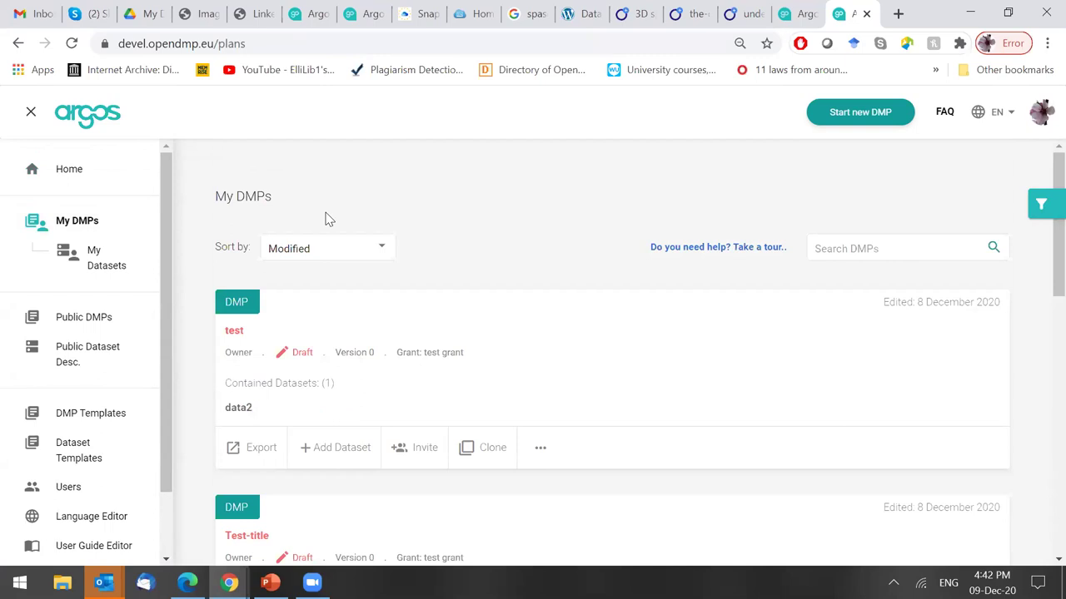
click(105, 252)
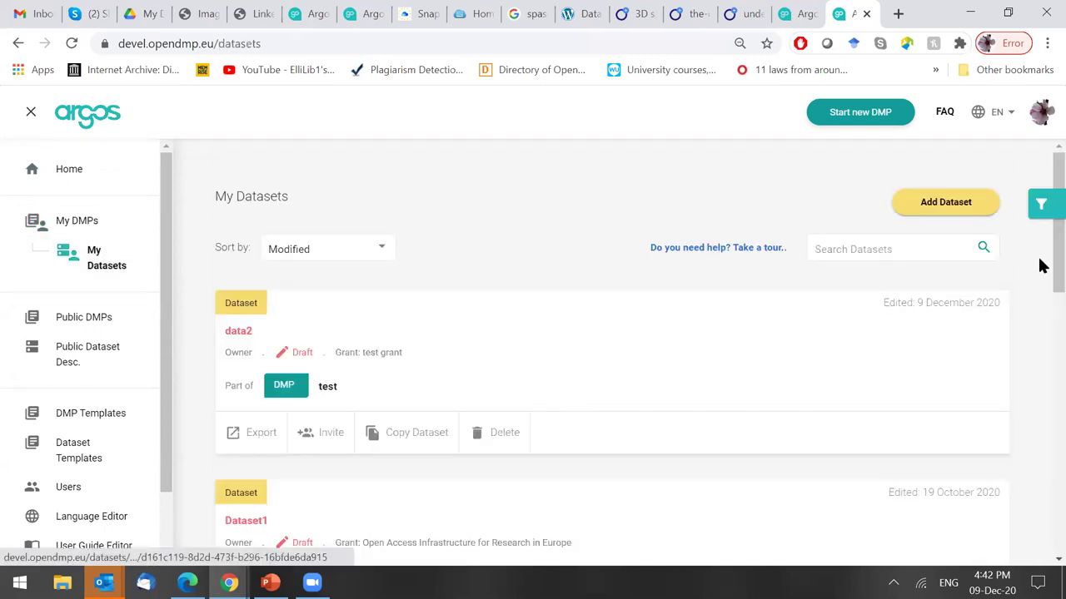
scroll(1040, 262, down, 1)
scroll(1040, 287, down, 4)
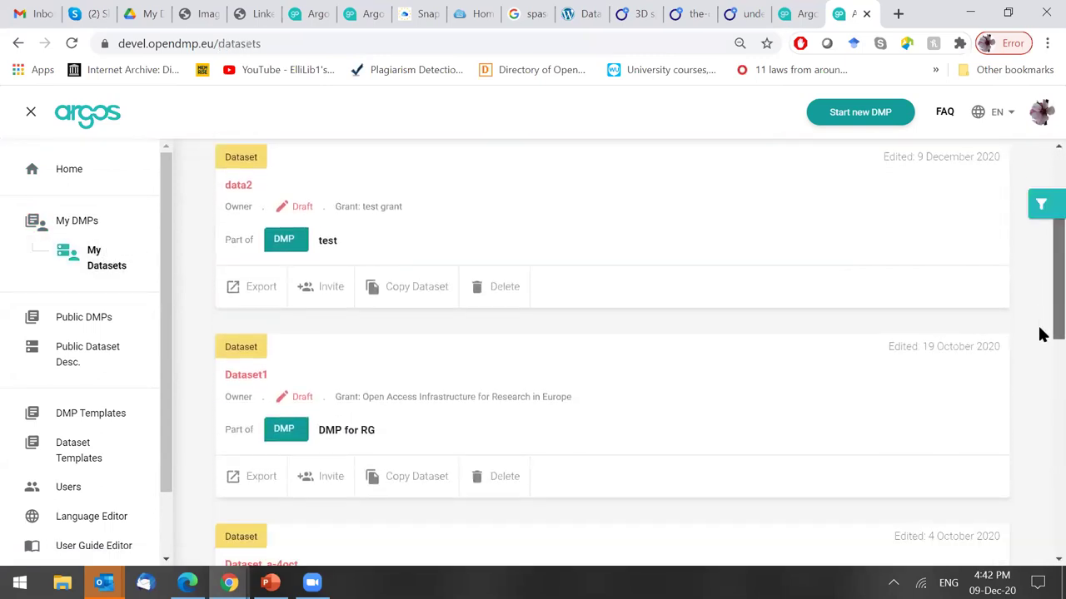
scroll(1040, 409, up, 2)
scroll(1040, 253, up, 4)
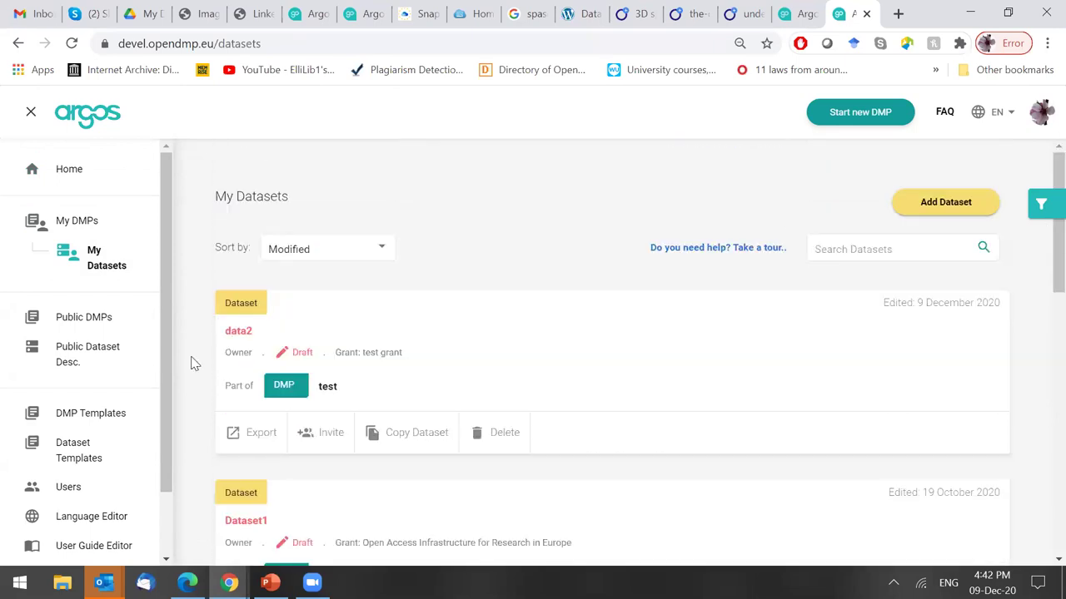
Scroll through the list of published public DMPs.
click(83, 320)
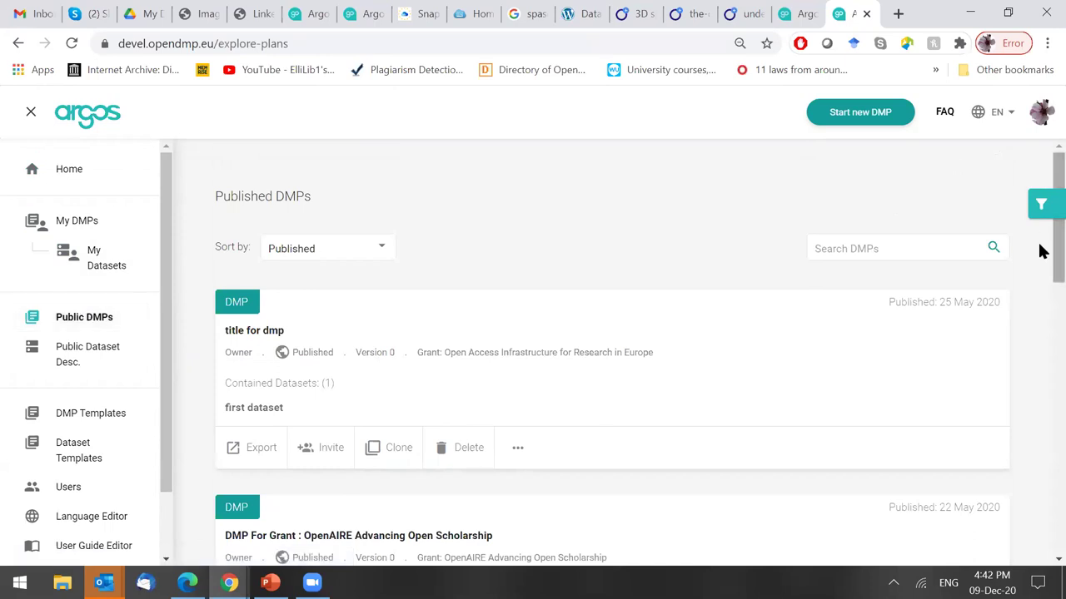
scroll(1040, 253, down, 2)
scroll(1040, 308, down, 3)
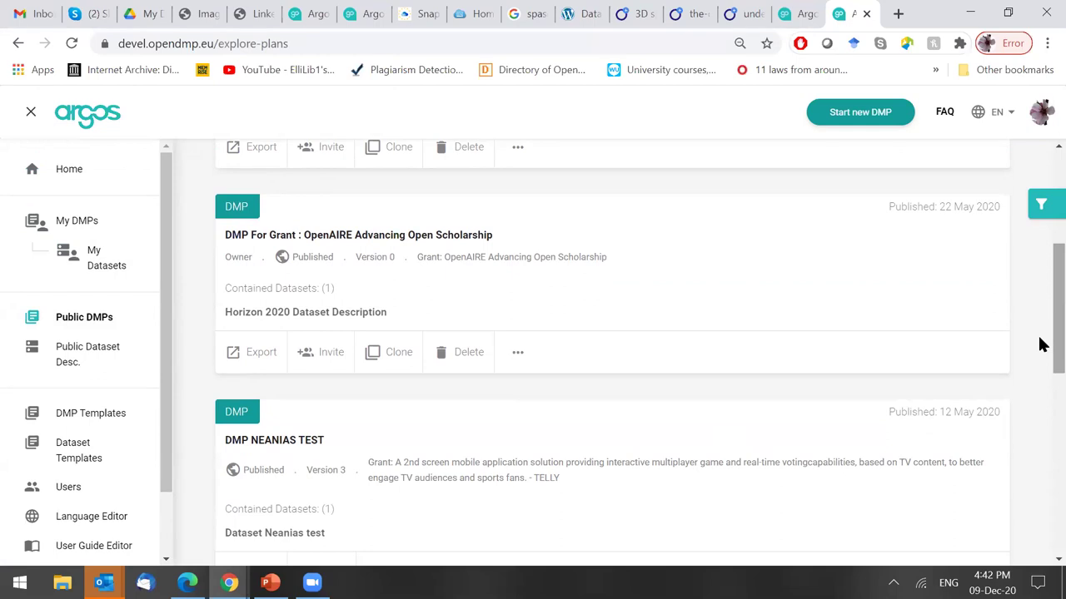
scroll(1040, 350, down, 1)
scroll(1040, 316, up, 3)
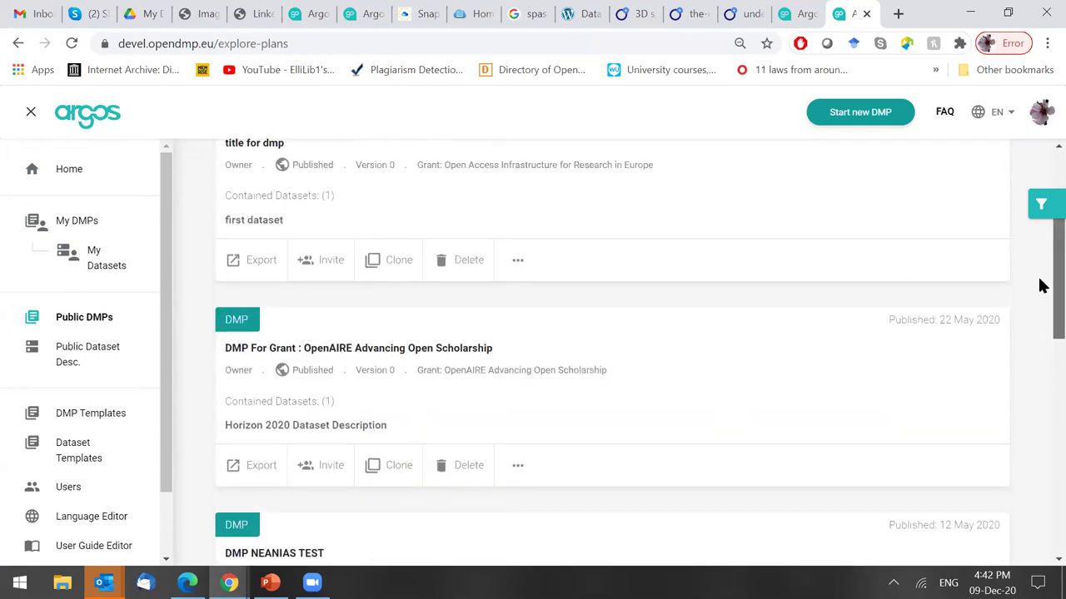
scroll(1040, 279, up, 2)
Browse the published dataset descriptions, then return to My DMPs.
click(86, 352)
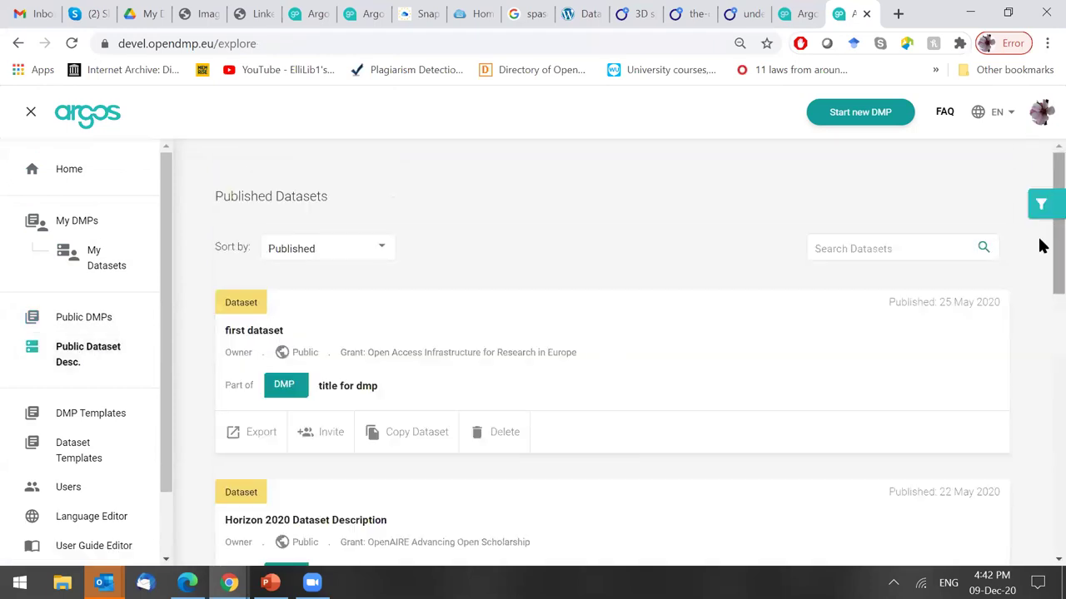
scroll(1040, 278, down, 4)
scroll(1041, 333, up, 4)
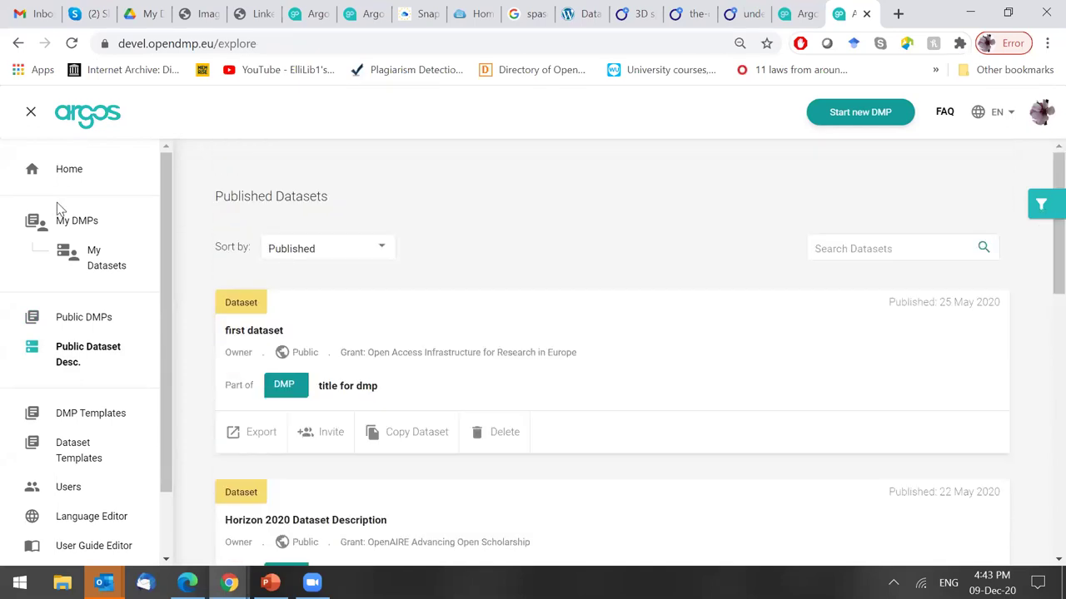
click(88, 225)
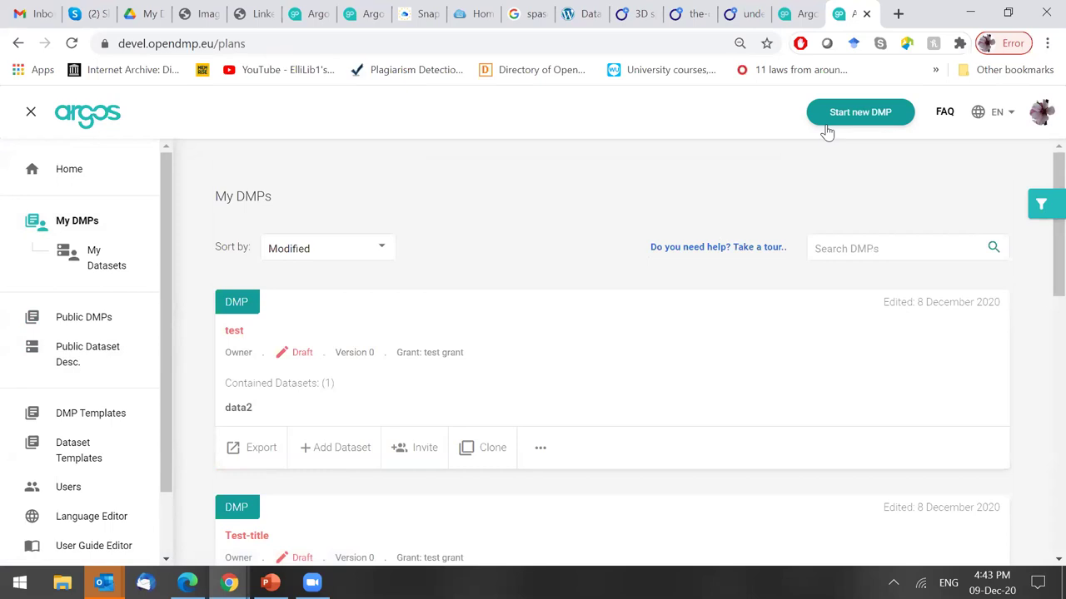
Start a new DMP with the Start wizard option and select the Title of DMP field.
click(869, 114)
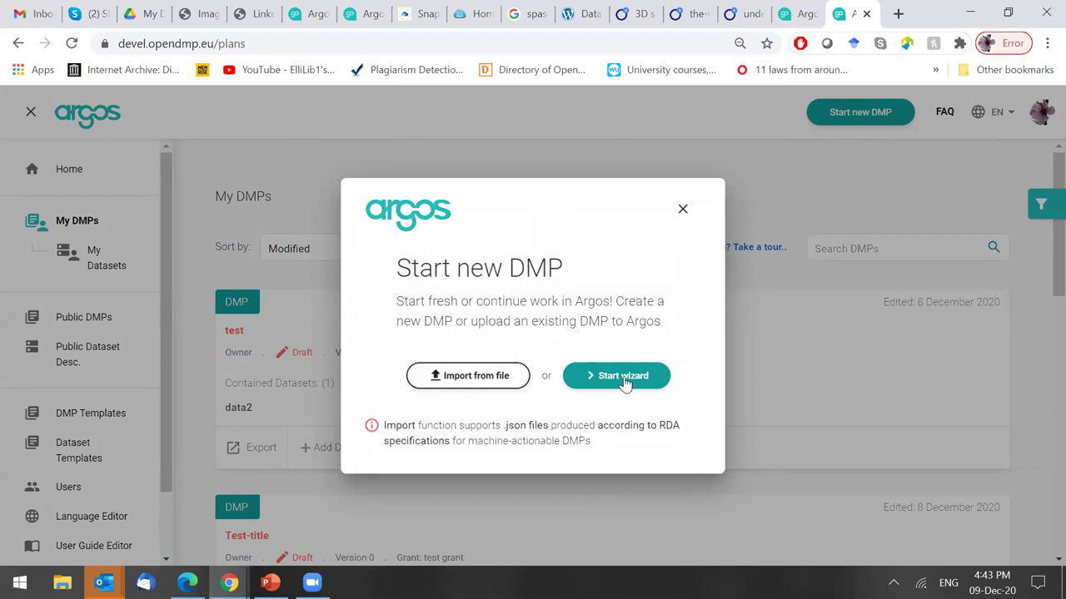
click(623, 378)
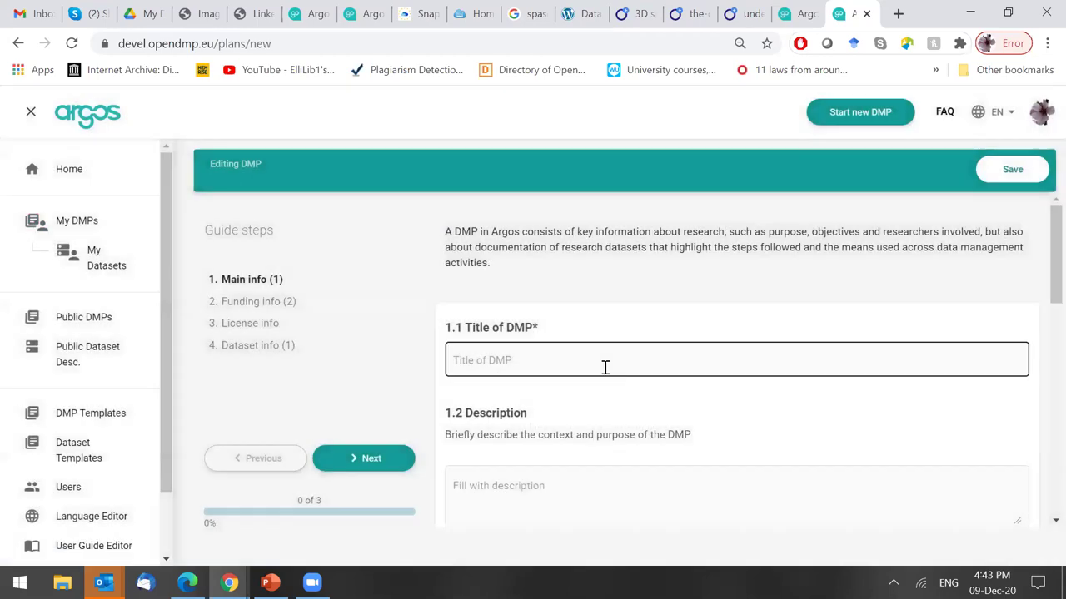
click(605, 367)
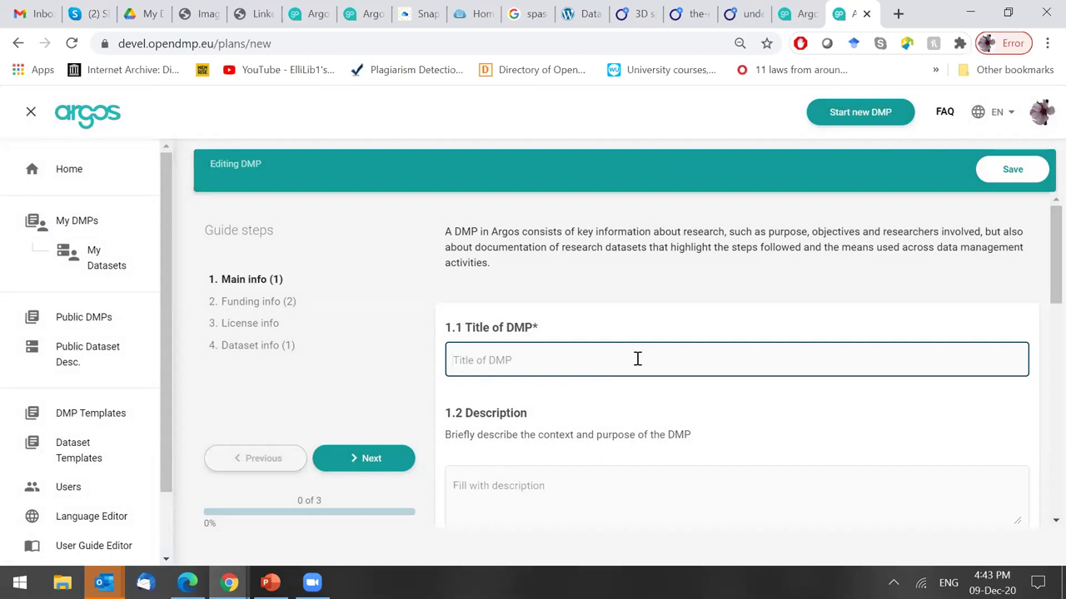
Enter 'DMP for CHIST-ERA demo' in the 1.1 Title of DMP field.
text(DMP fo)
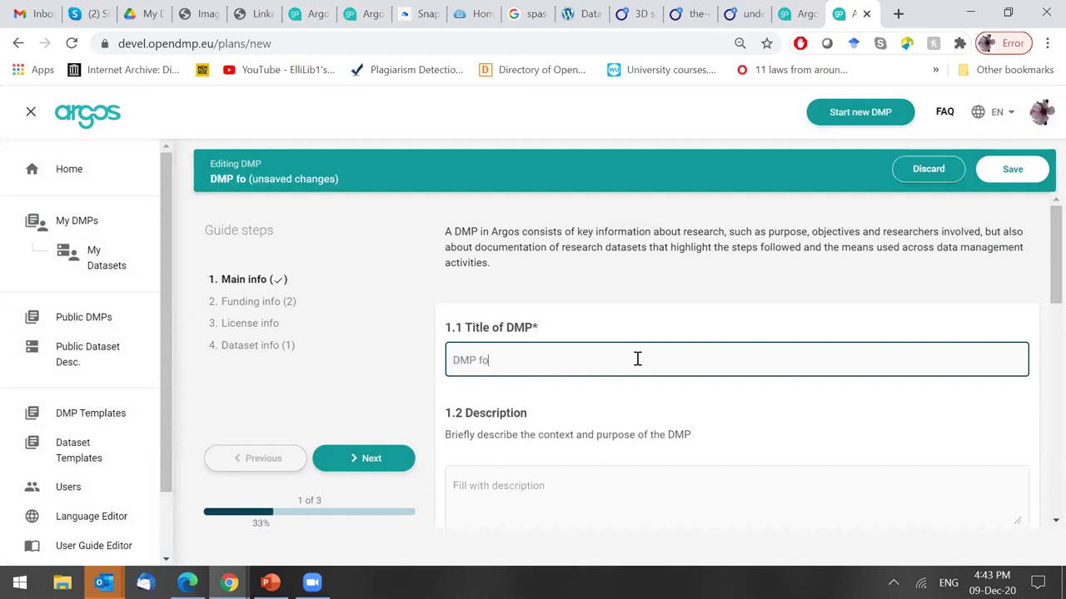
text(r CHIST)
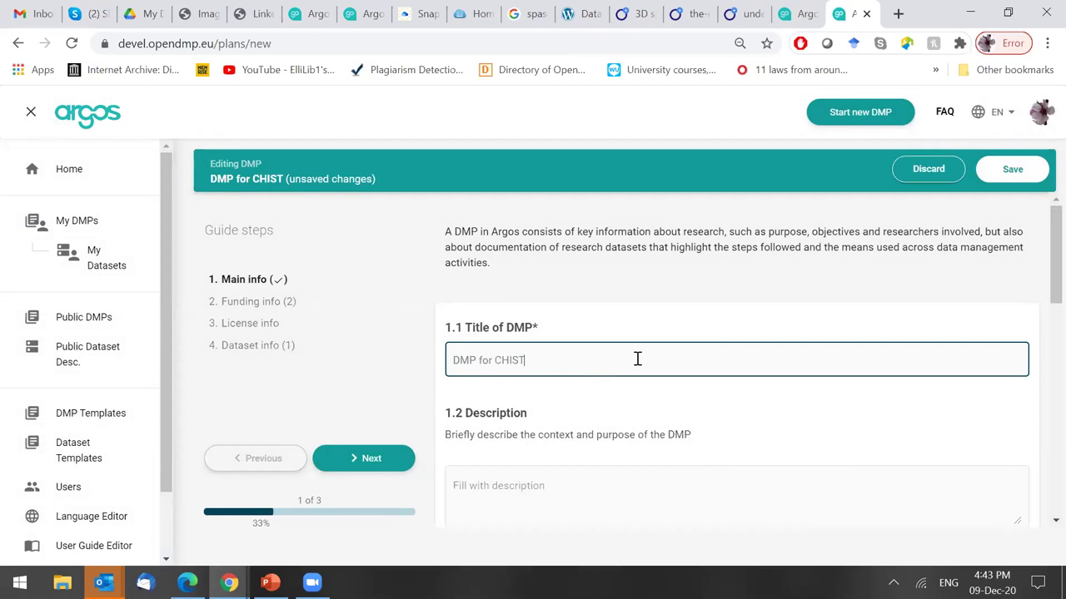
text(-ERA demo)
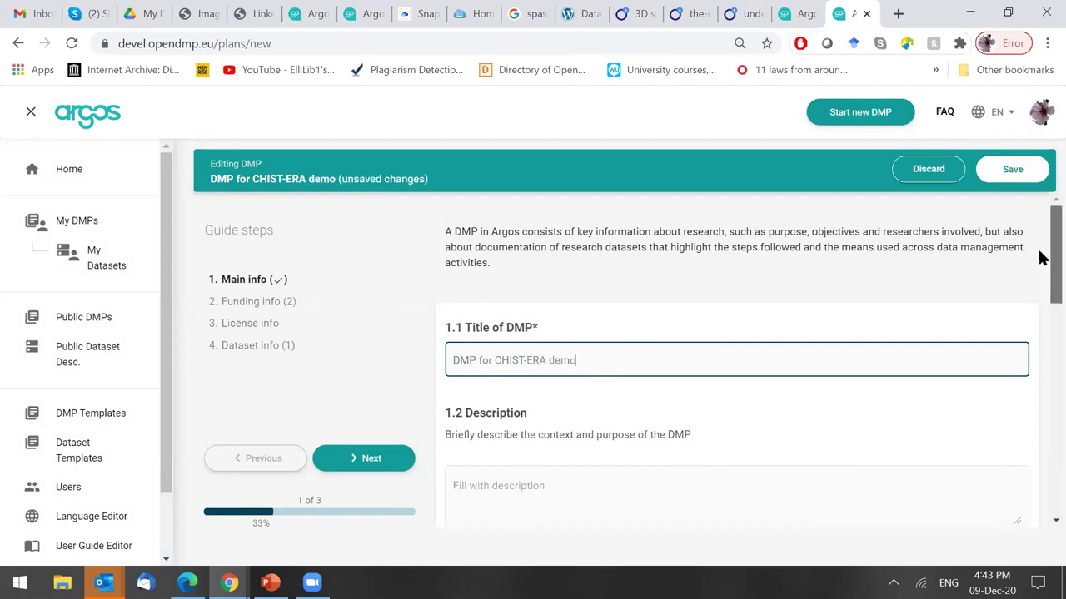
scroll(1049, 255, down, 2)
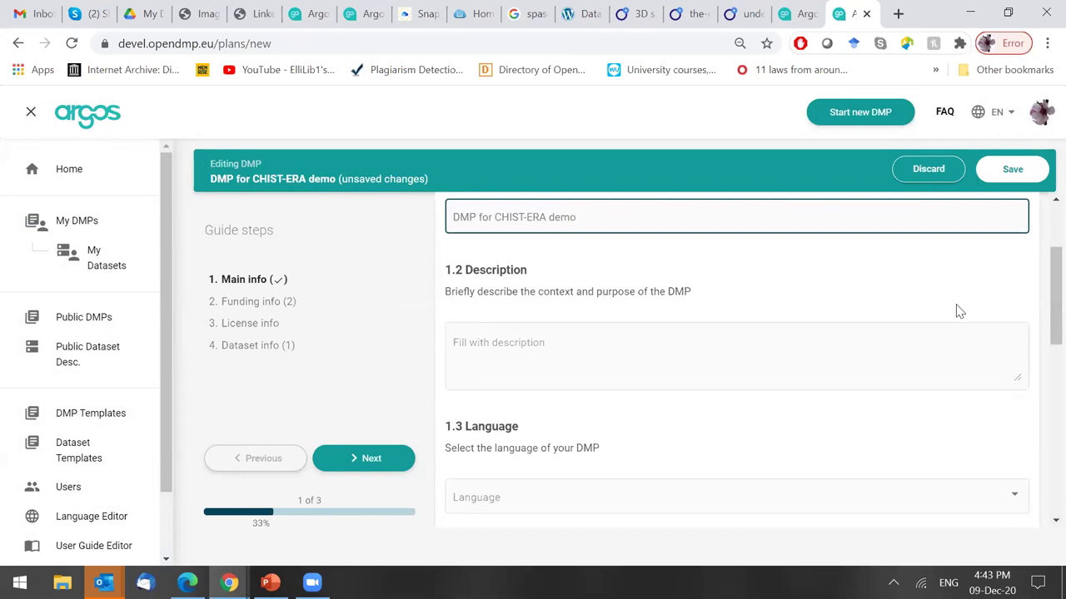
scroll(1041, 308, up, 1)
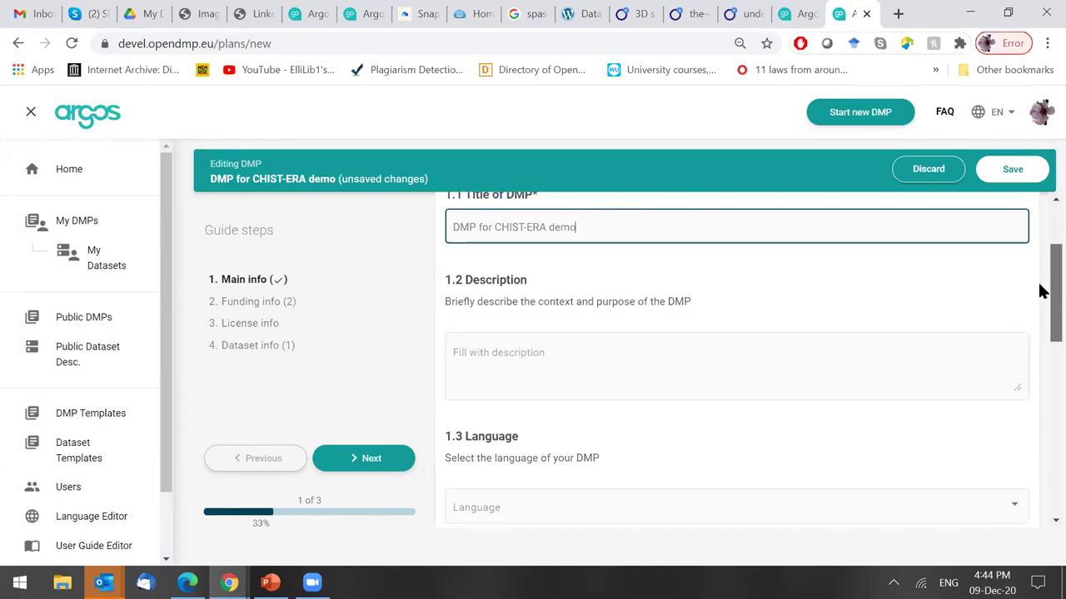
scroll(1046, 297, up, 1)
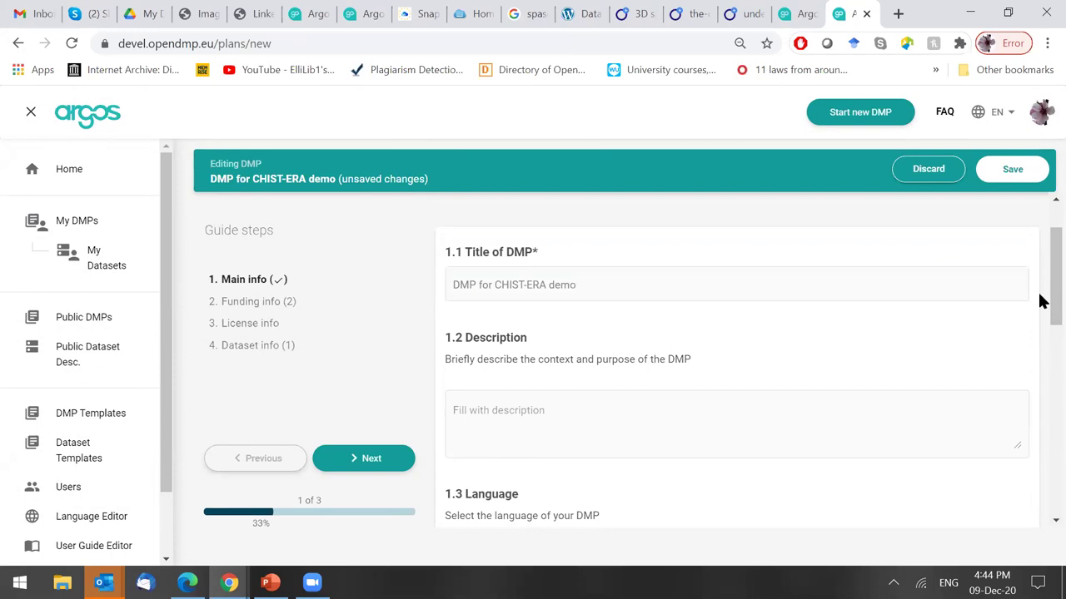
scroll(1039, 306, down, 1)
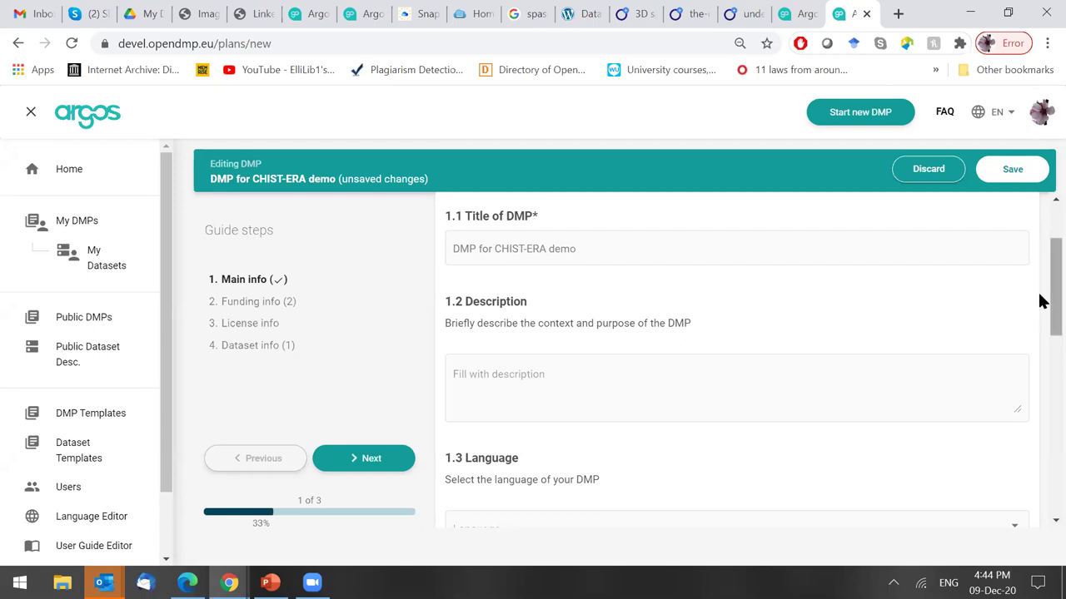
drag(1039, 295, 1040, 315)
Write the 1.2 description 'Project x creates this DMP for ...'.
click(519, 305)
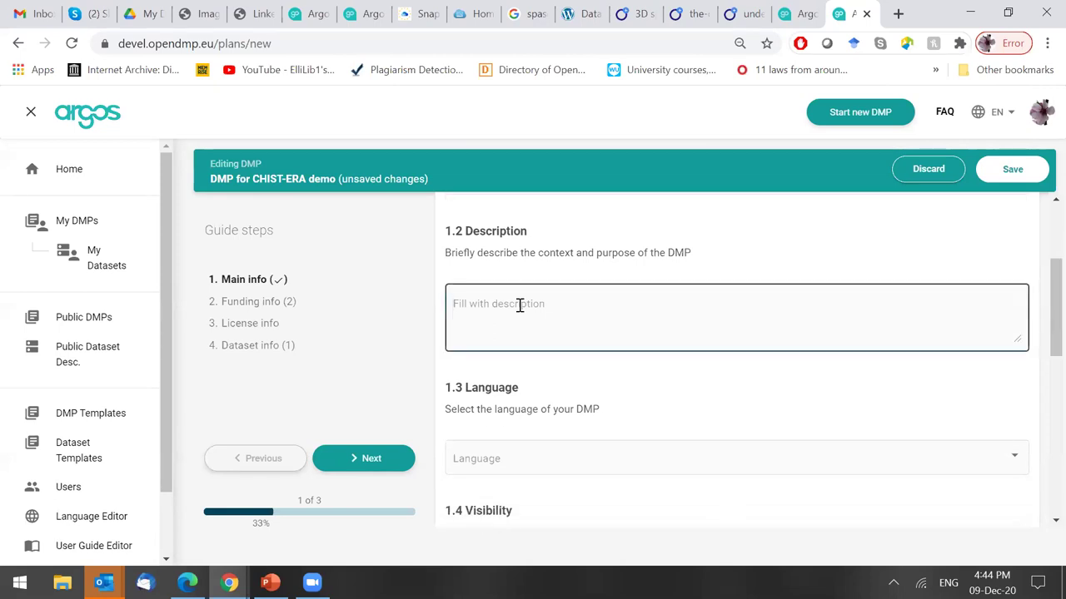
text(Project x creates this DM)
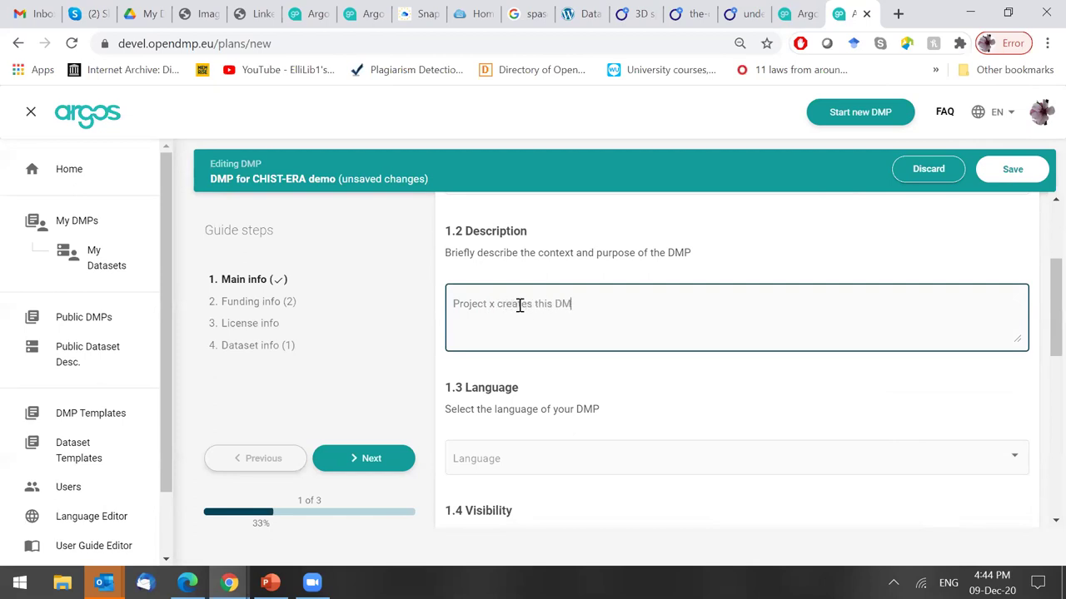
text(P for ...)
click(812, 407)
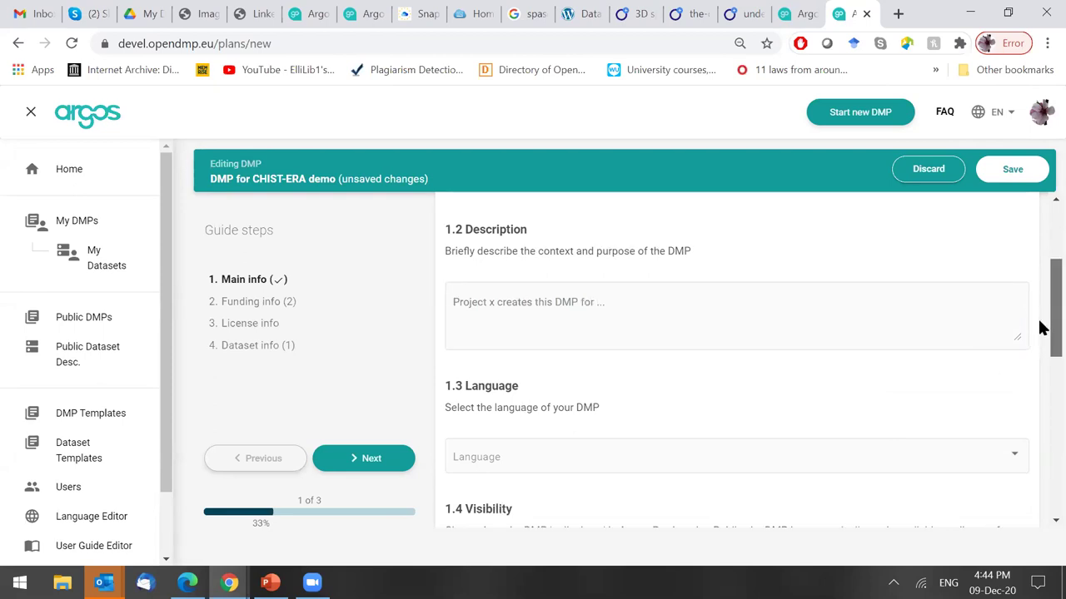
Set the 1.3 Language to English.
scroll(1038, 325, down, 1)
scroll(1041, 337, down, 2)
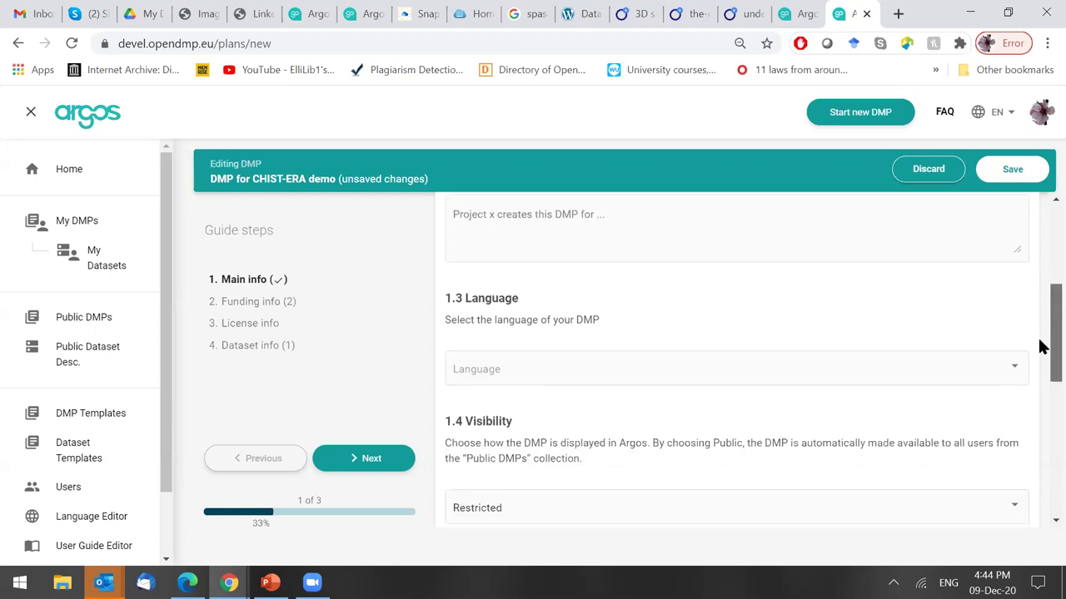
click(539, 365)
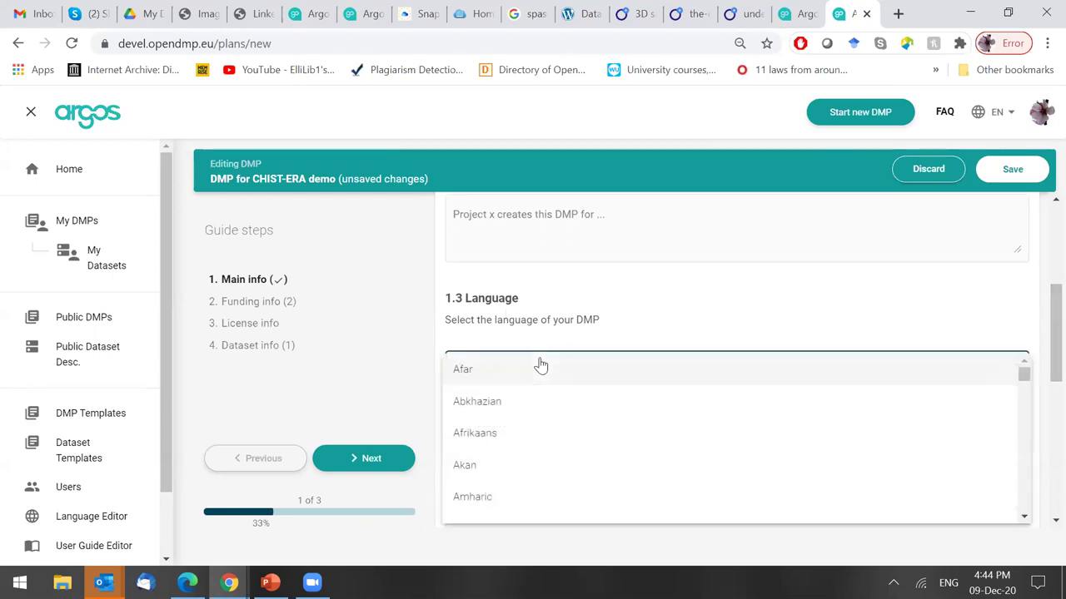
scroll(776, 415, down, 10)
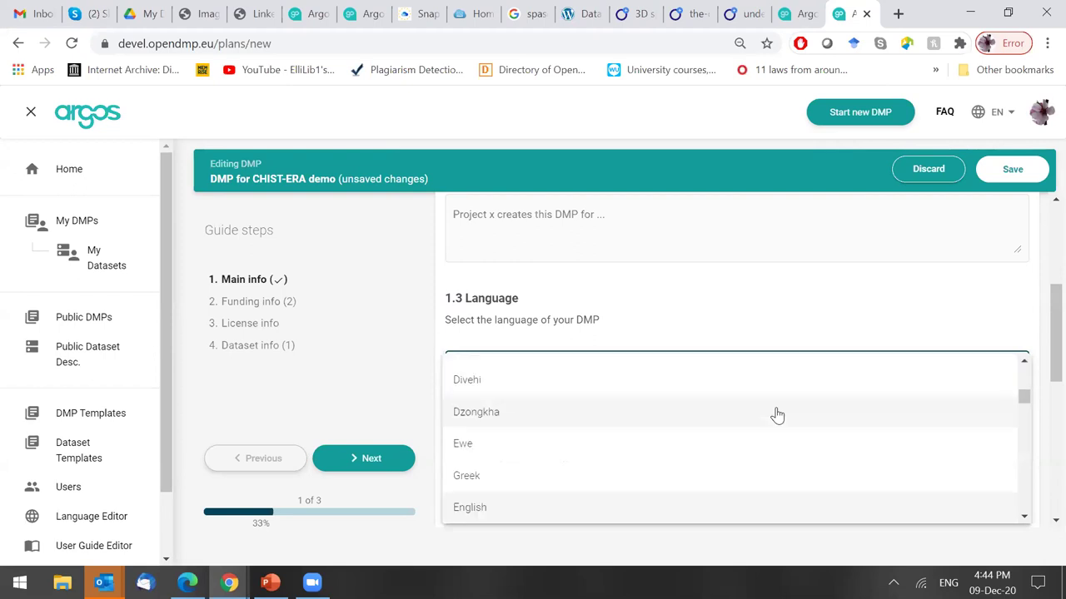
click(654, 509)
Keep the 1.4 Visibility set to Restricted.
drag(1040, 310, 1048, 350)
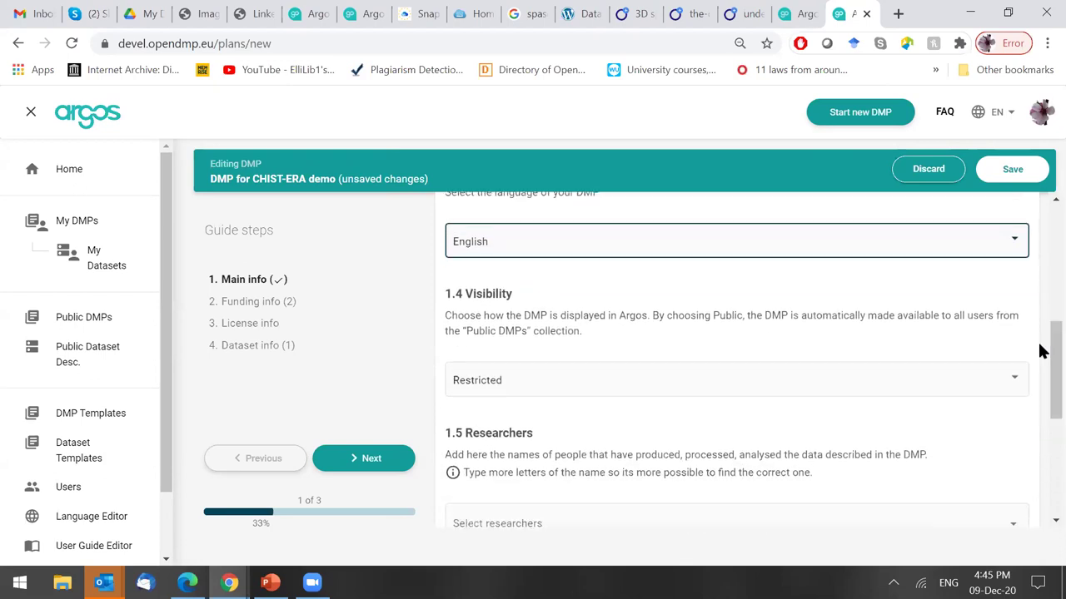
click(534, 395)
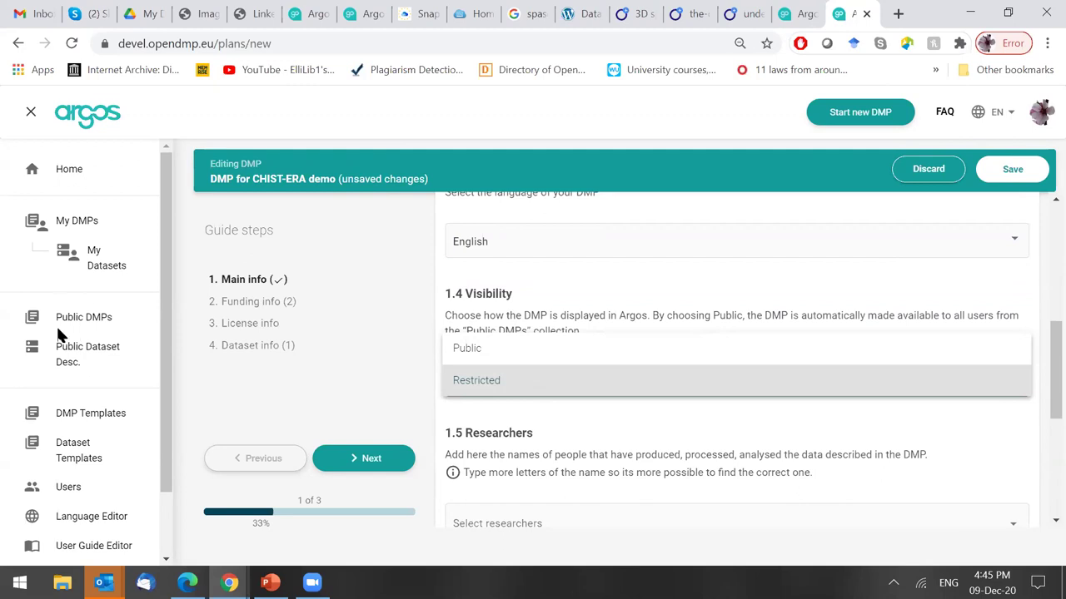
click(583, 385)
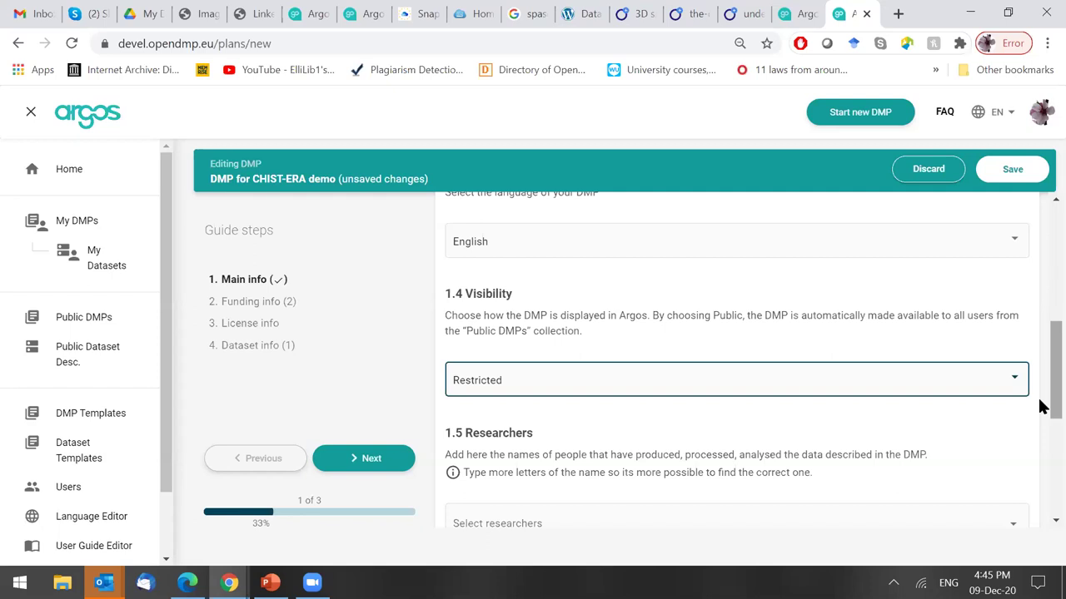
drag(1045, 407, 1048, 425)
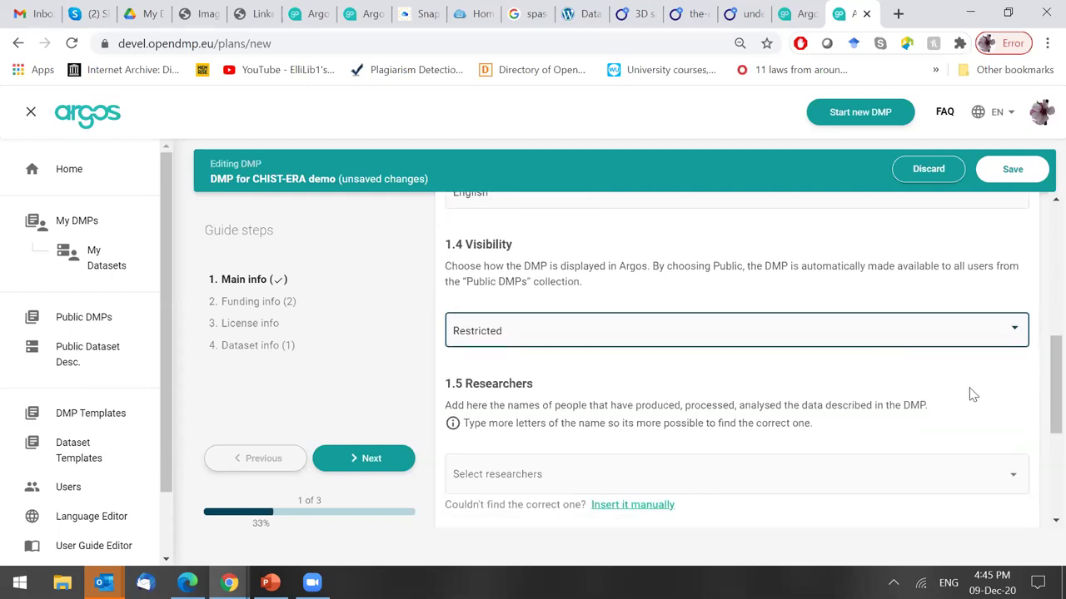
drag(1040, 388, 1041, 404)
scroll(1039, 404, down, 1)
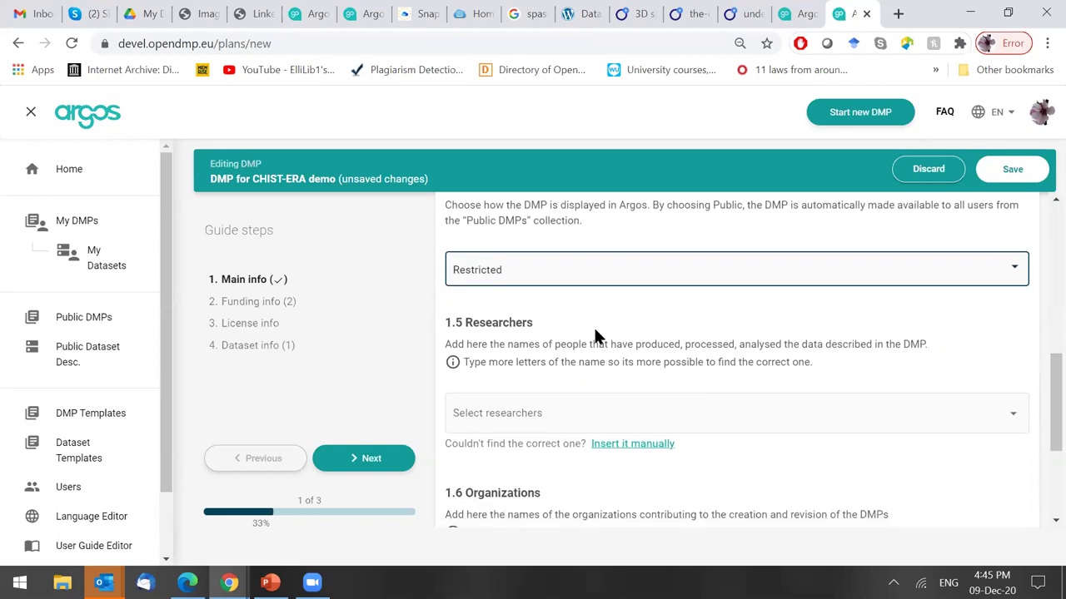
Add a researcher manually in the Add a Researcher dialog with their first and last name.
click(541, 417)
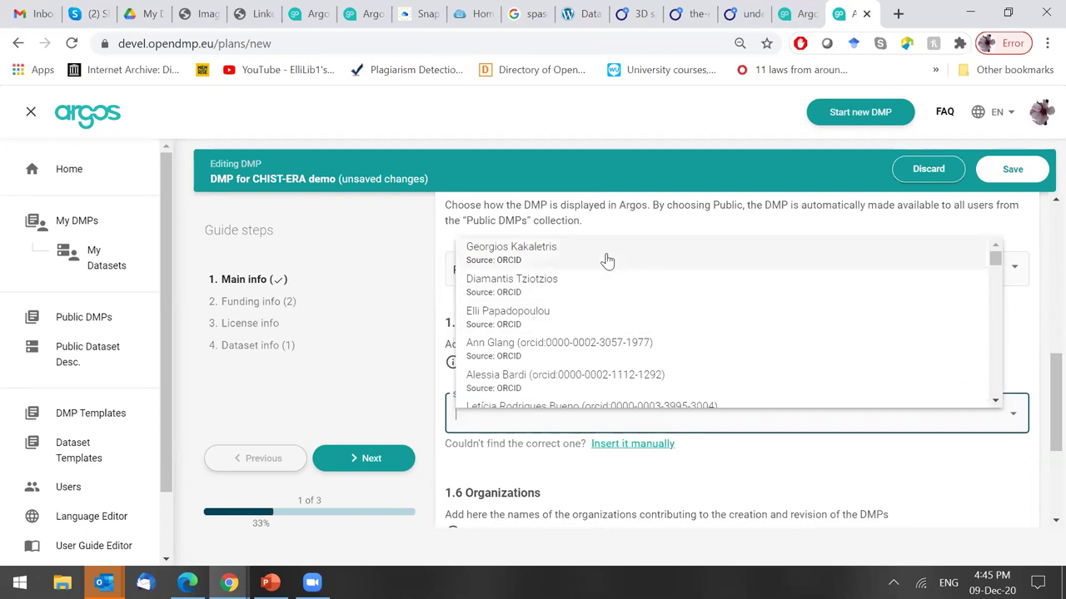
click(610, 314)
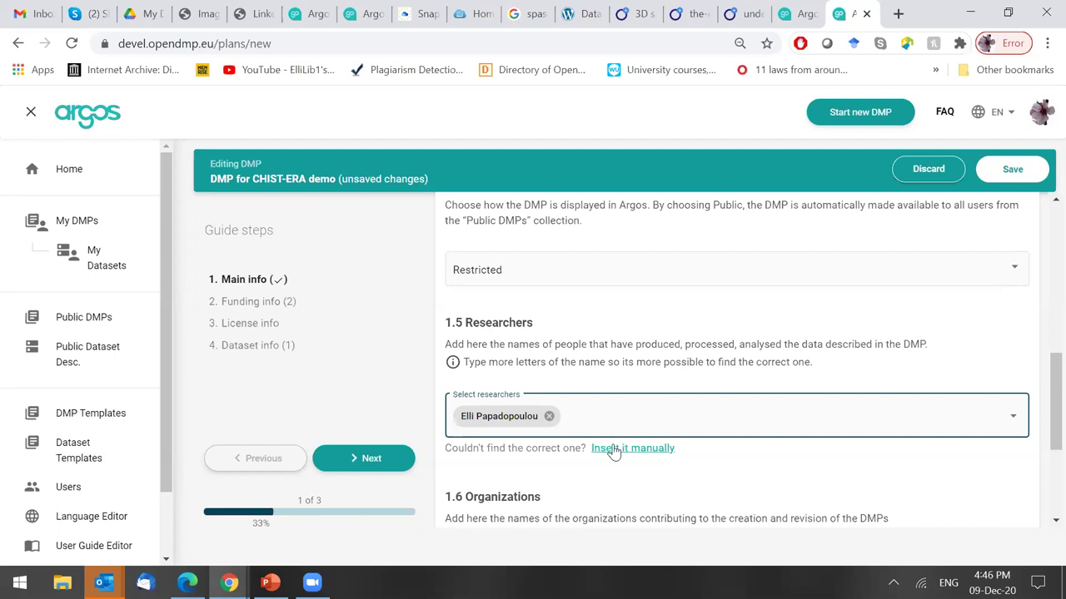
click(613, 449)
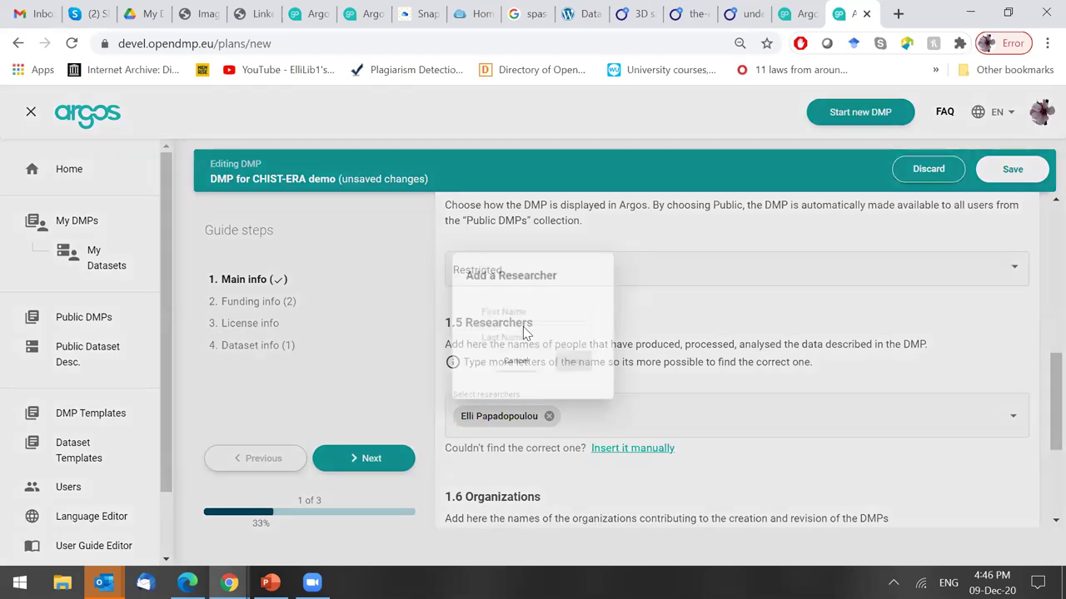
key(Tab)
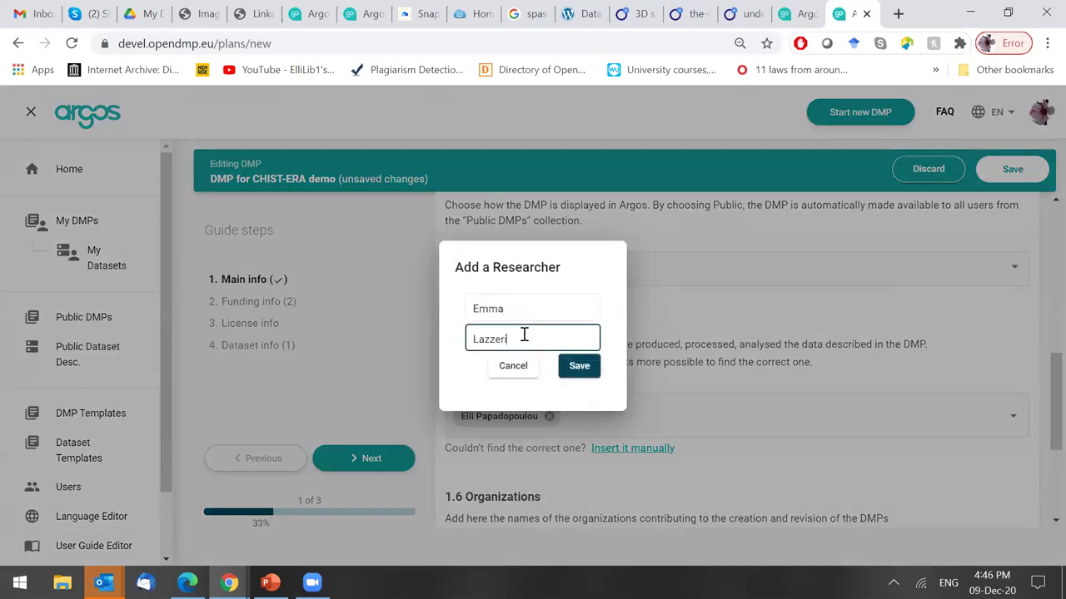
click(584, 366)
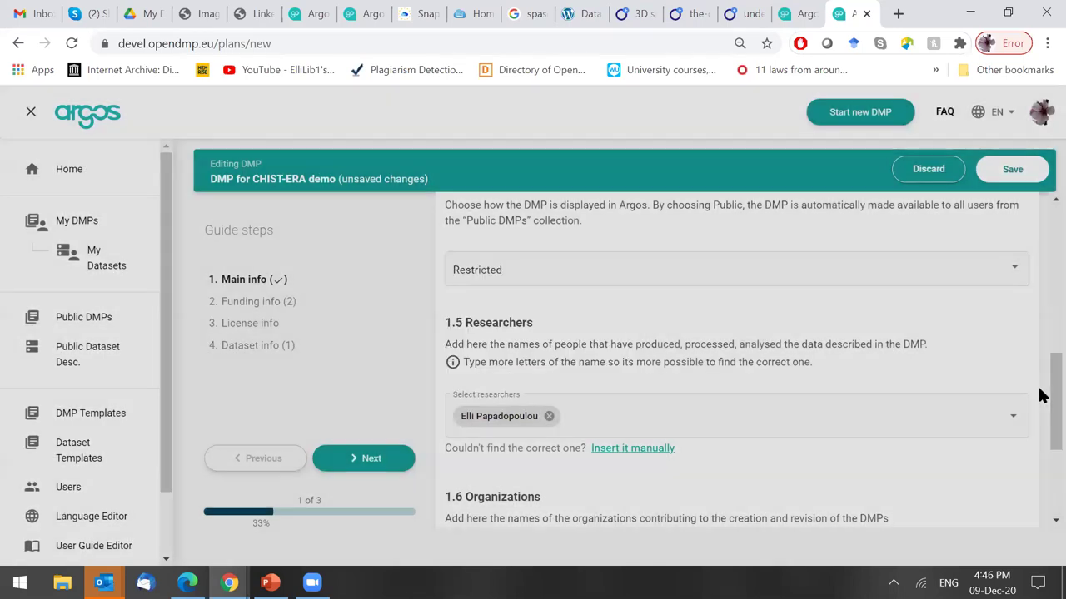
scroll(1040, 433, down, 2)
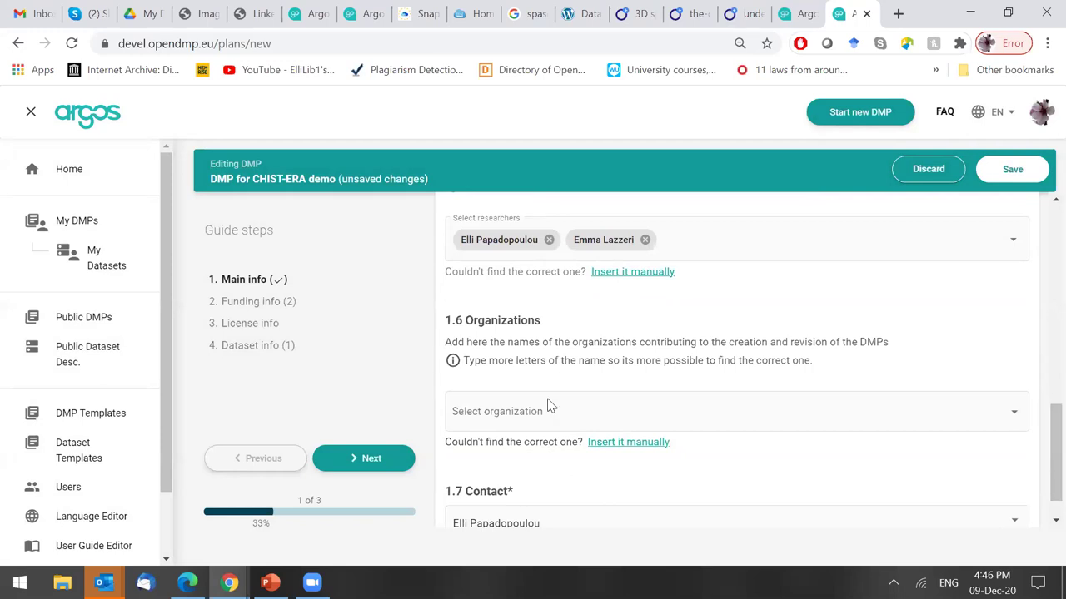
Add ATHINA research centre and University of Bath under 1.6 Organizations, then continue to Funding info.
click(549, 407)
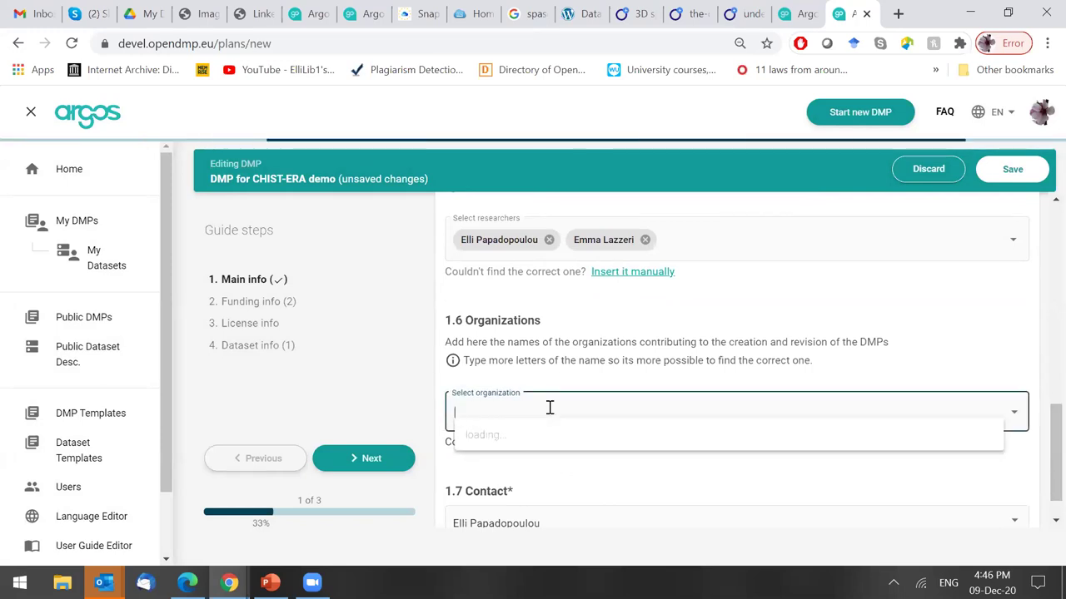
text(athena)
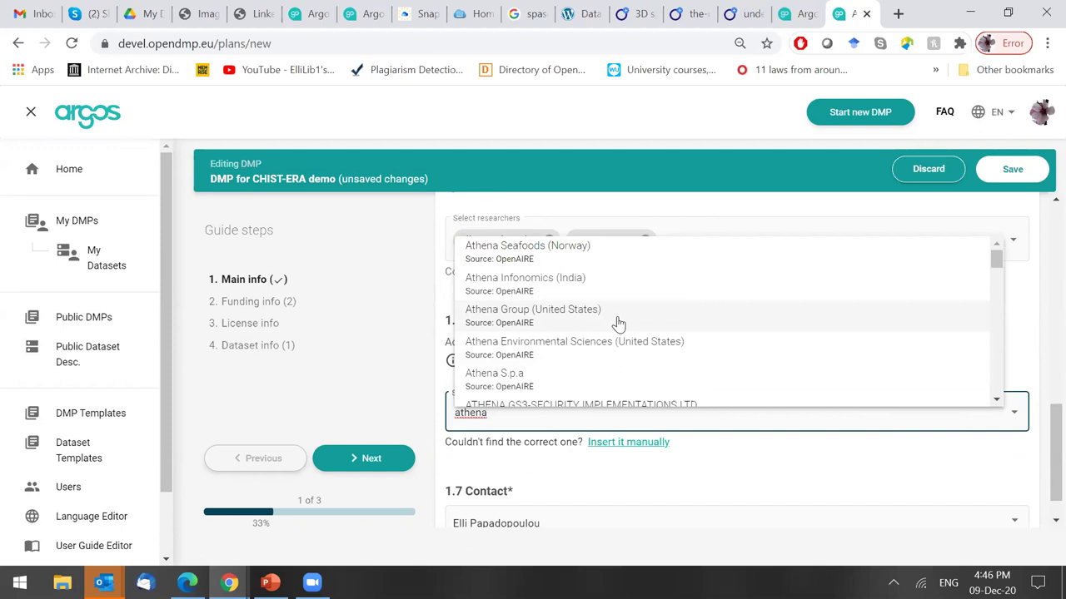
text(research)
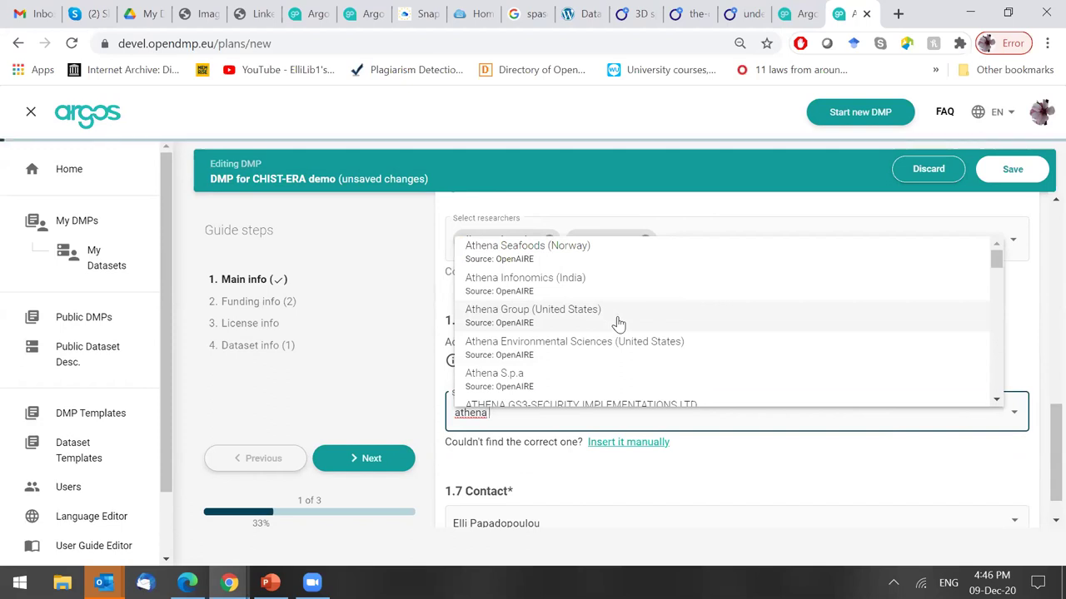
text( ce)
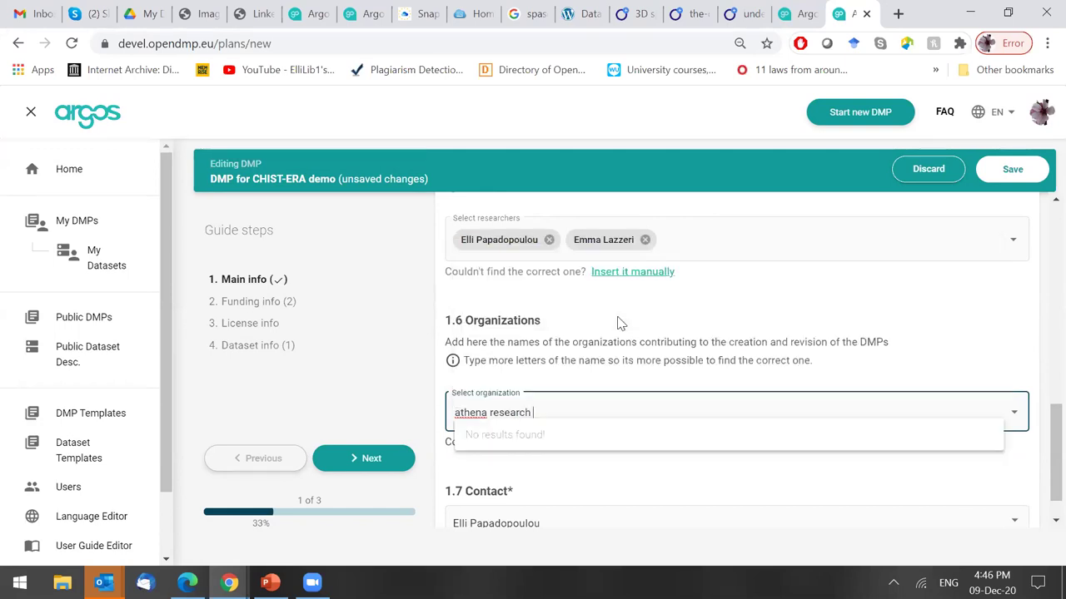
text(nter)
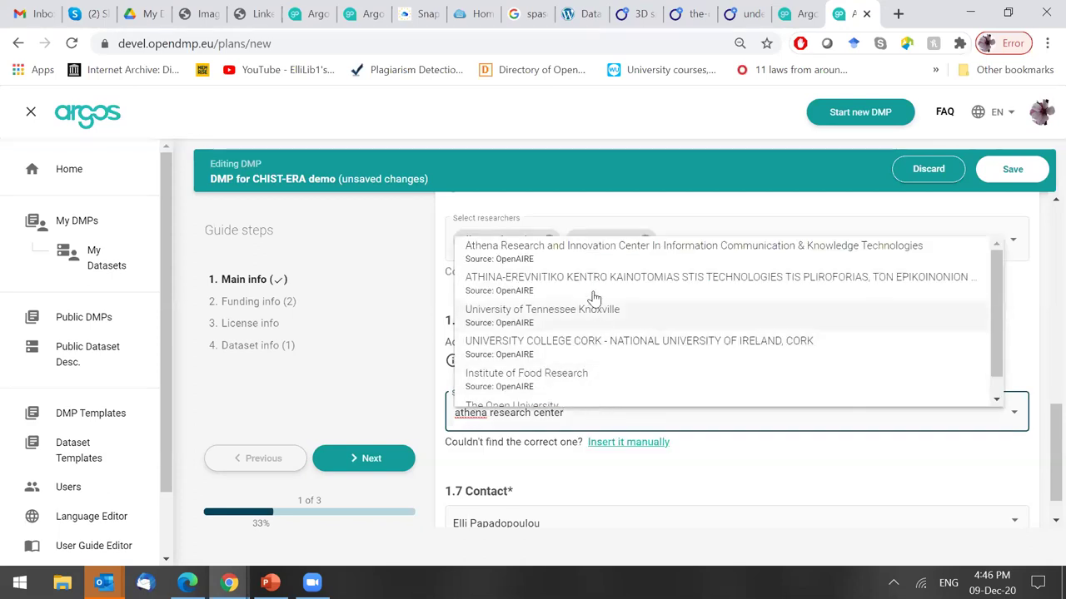
click(593, 283)
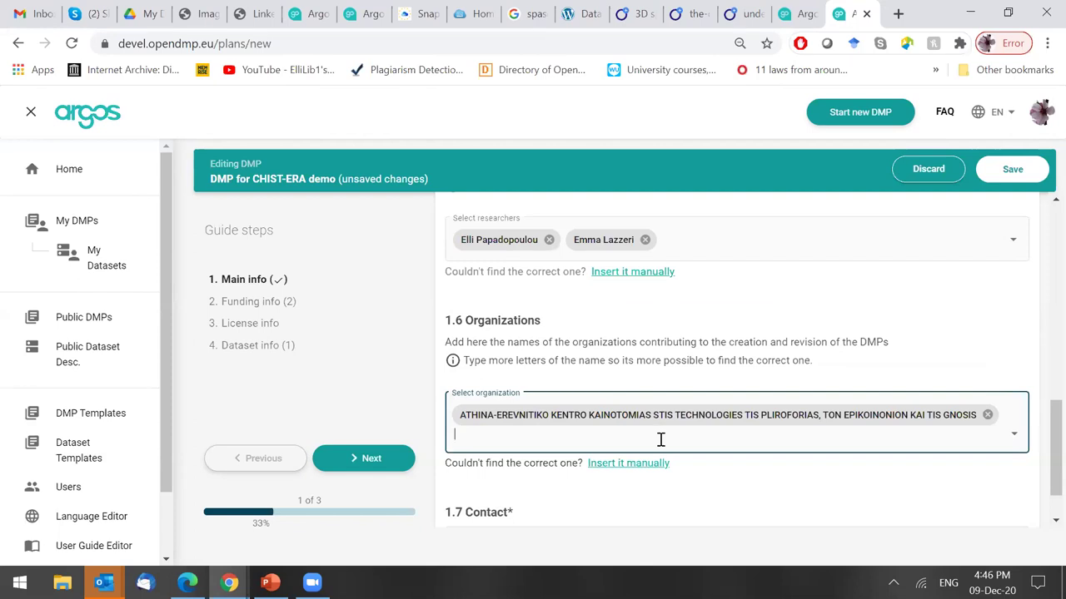
text(university)
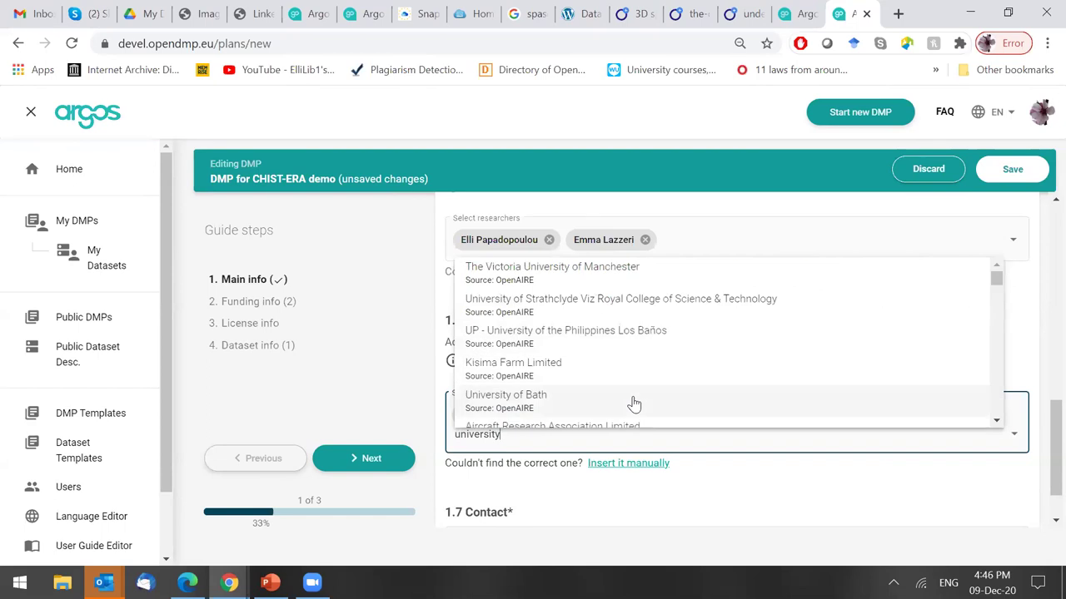
click(632, 404)
scroll(1041, 479, down, 1)
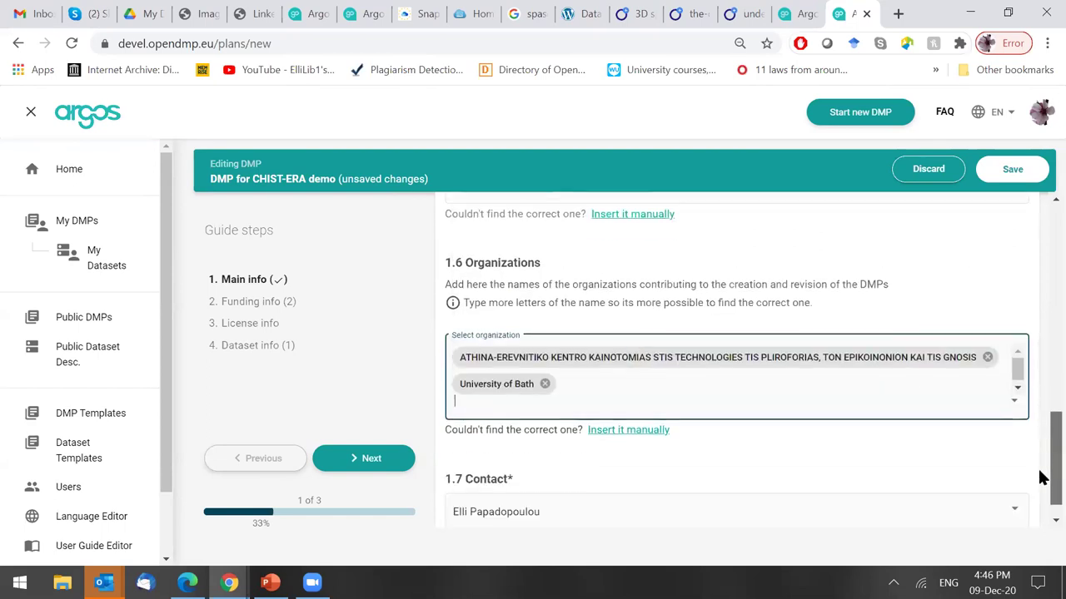
scroll(1041, 478, down, 1)
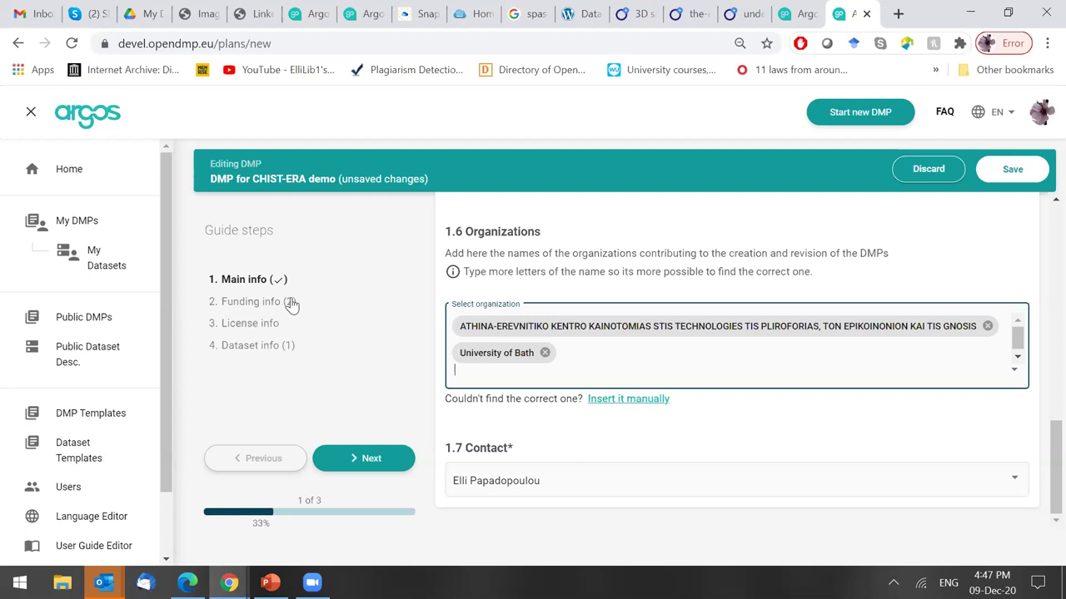
click(371, 462)
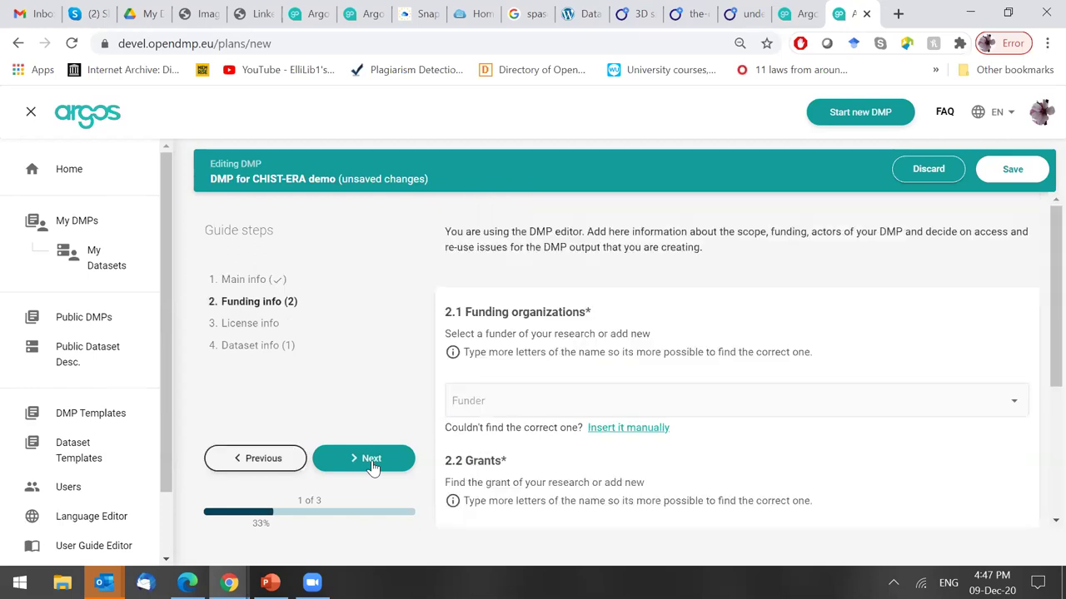
Choose CHIST-ERA as the DMP's funder.
click(644, 397)
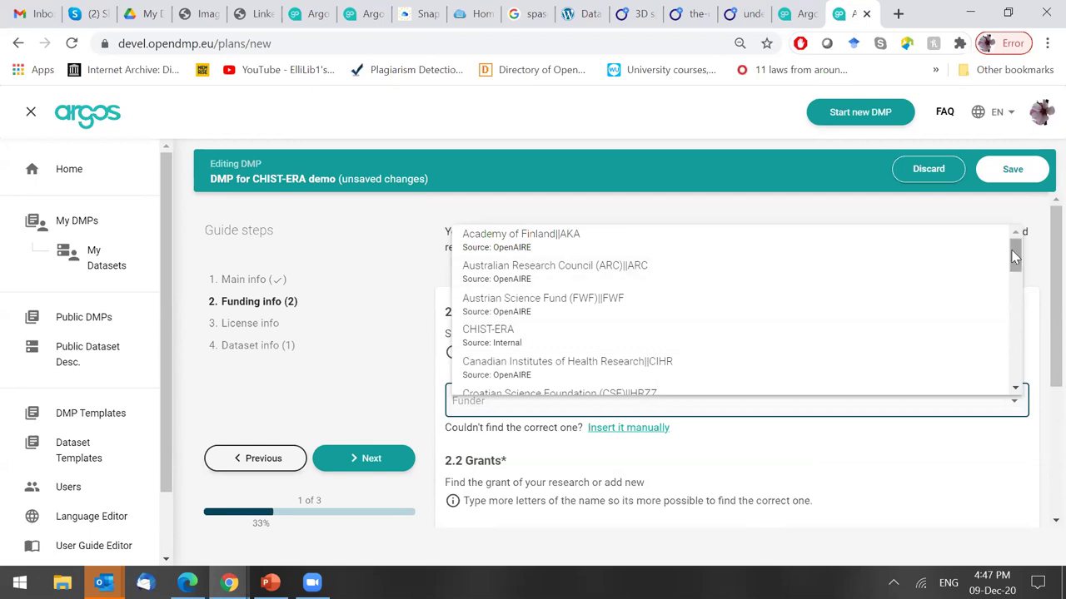
click(538, 337)
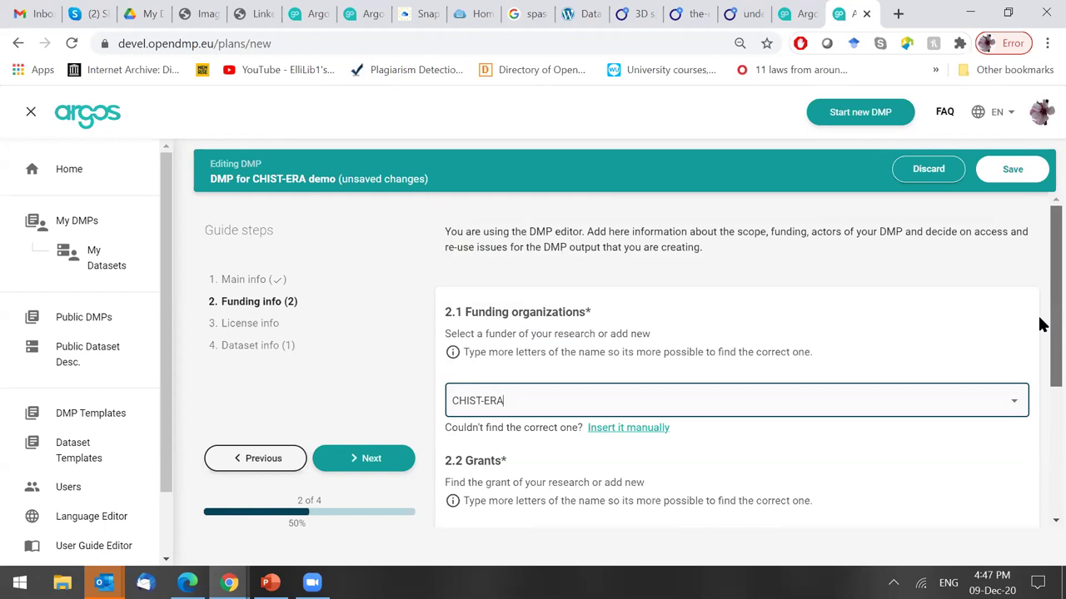
scroll(1041, 341, down, 2)
scroll(1040, 362, down, 2)
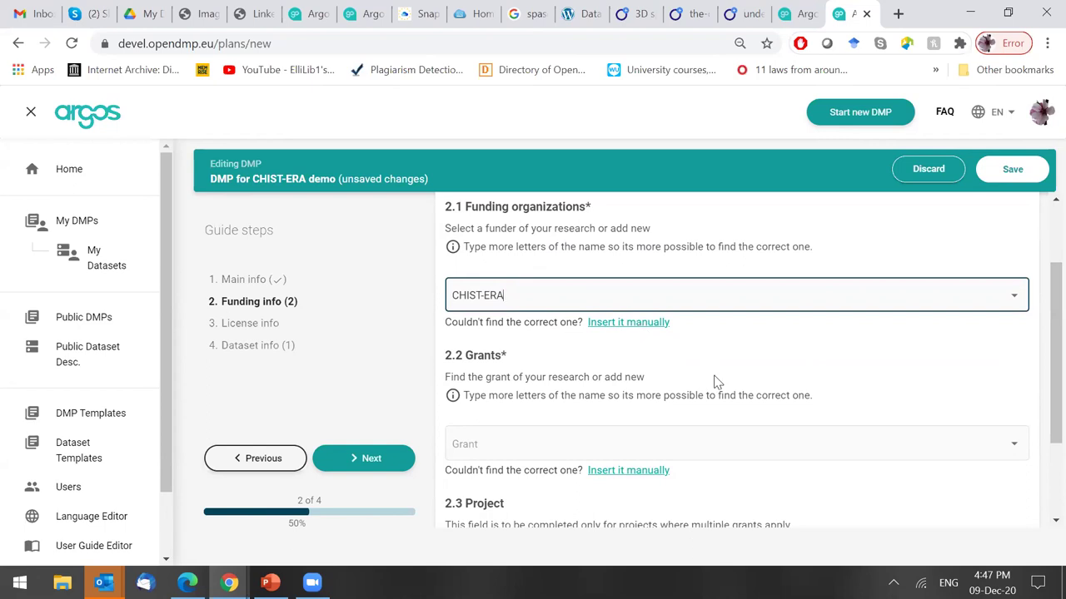
click(554, 295)
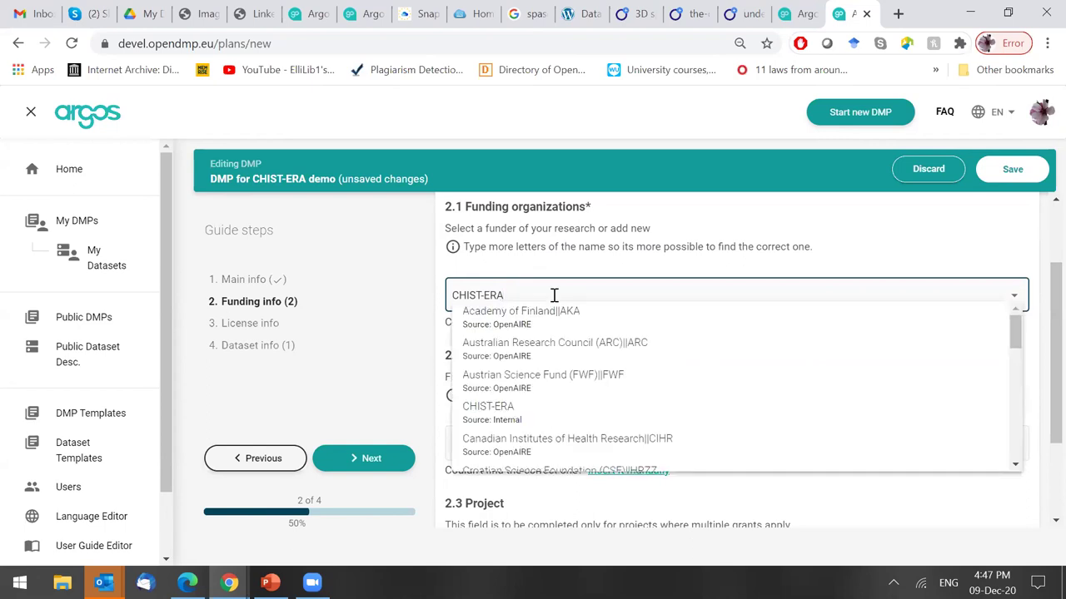
click(895, 512)
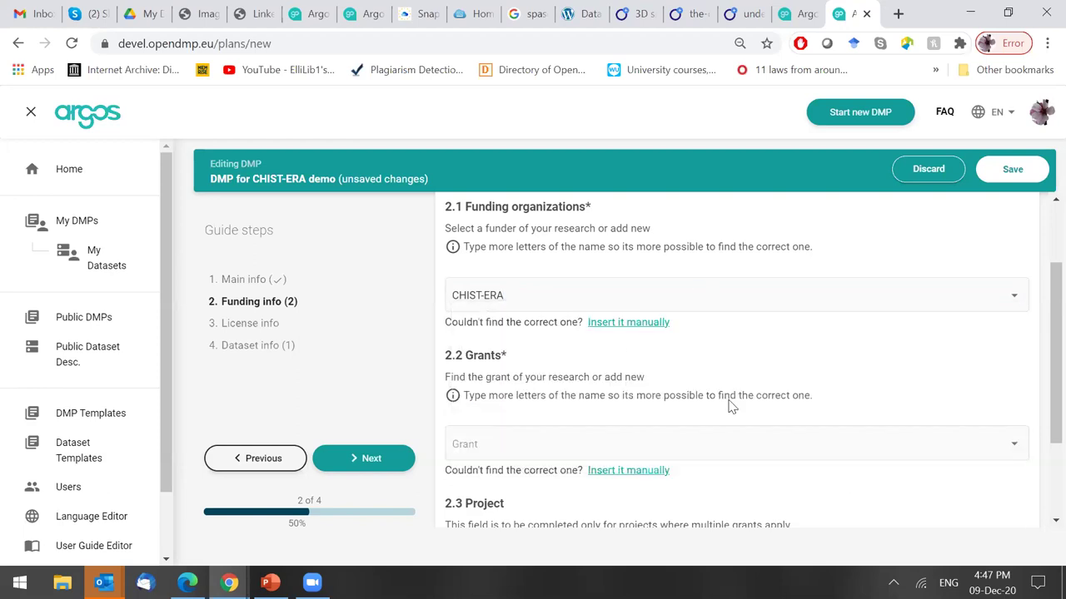
Pick OpenAIRE as the grant, leave Project empty and continue to License info.
click(512, 444)
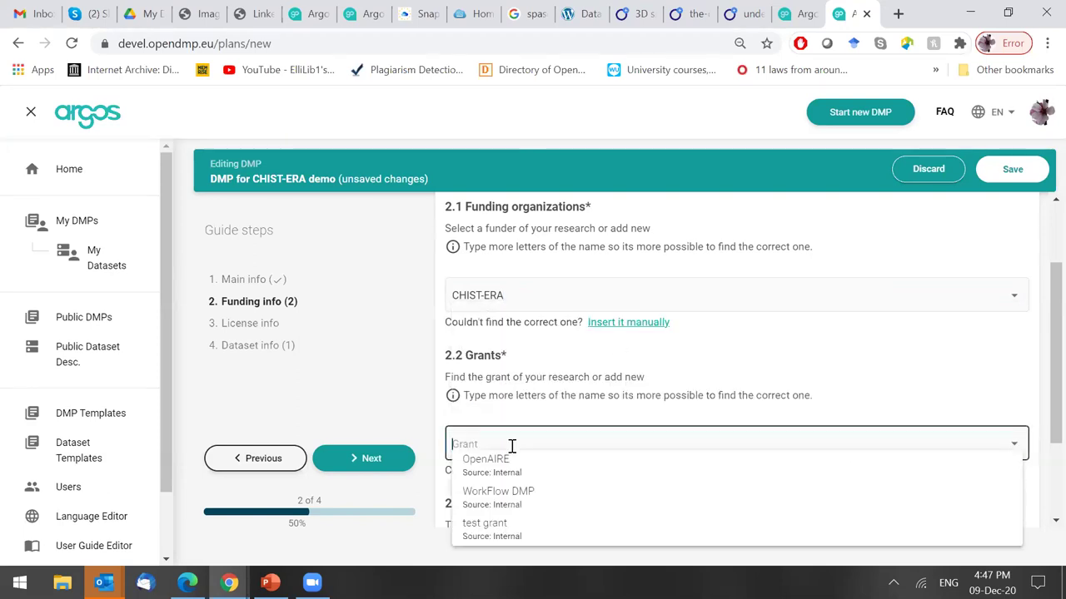
click(620, 481)
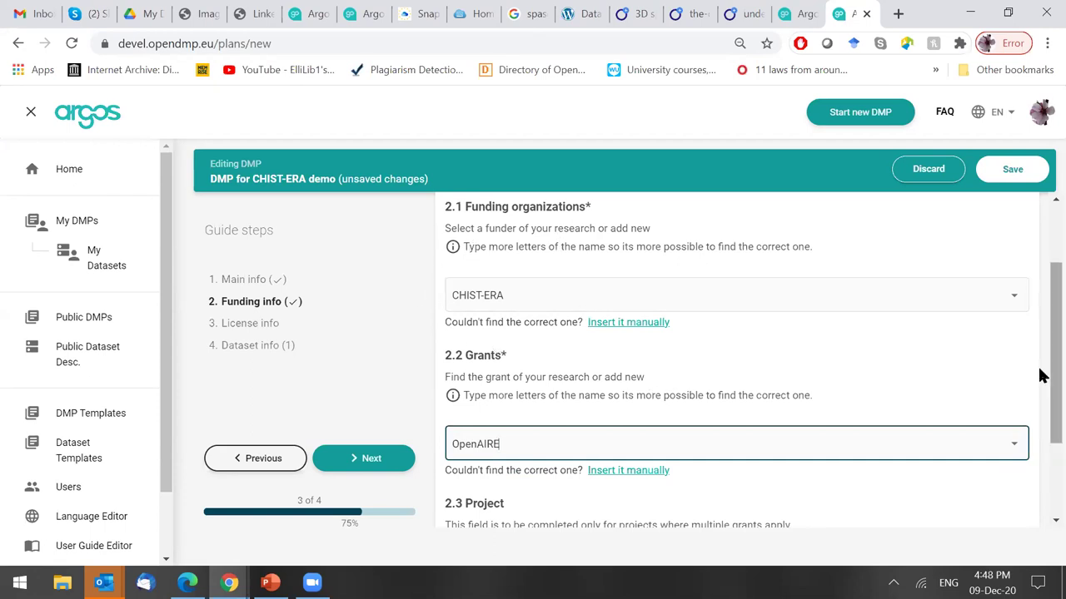
scroll(1039, 391, down, 1)
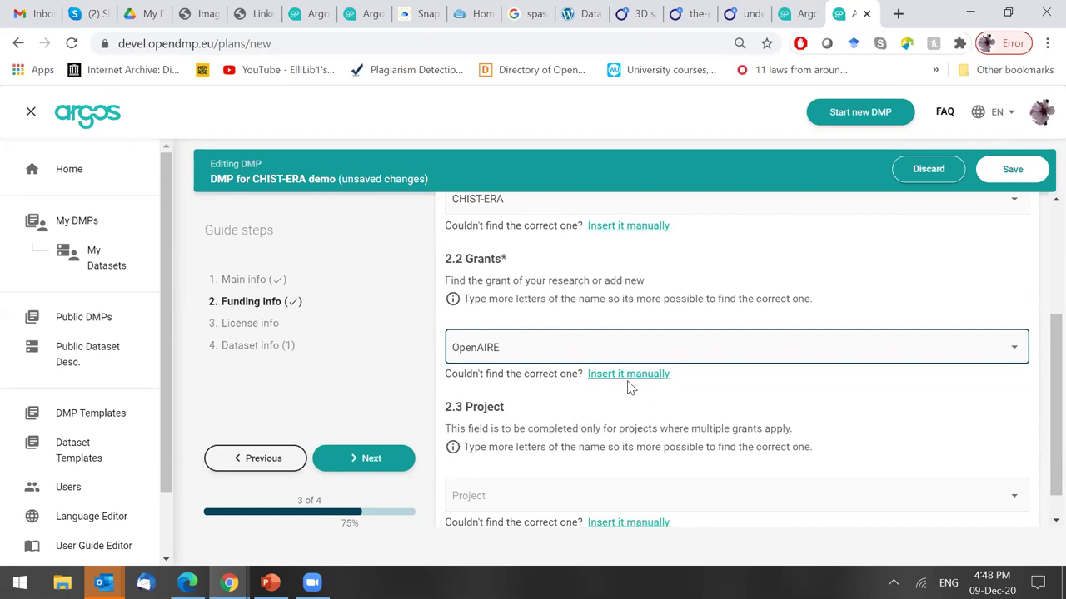
click(520, 493)
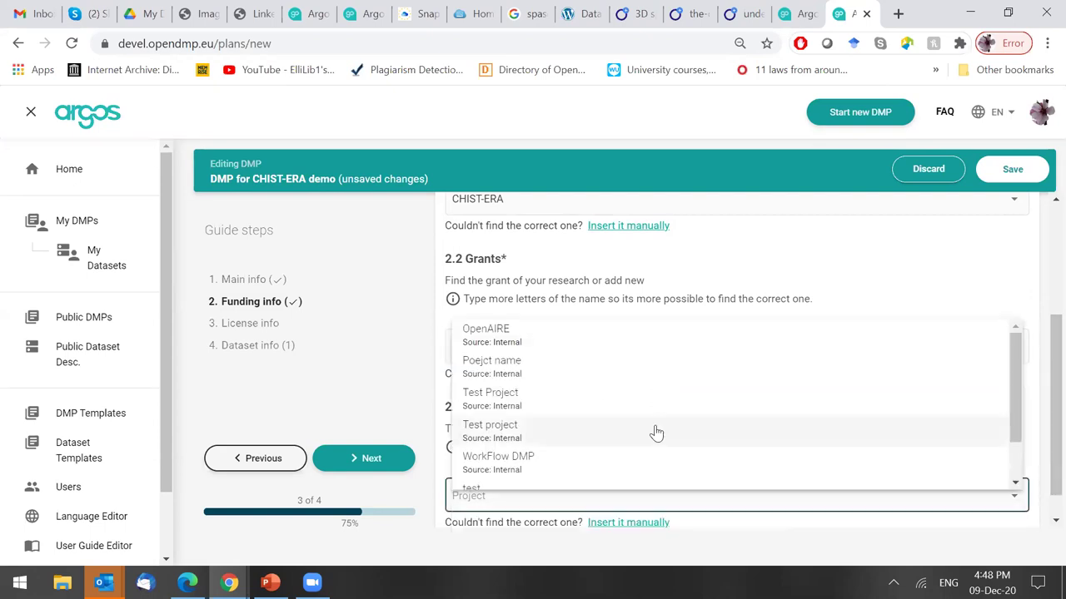
click(446, 377)
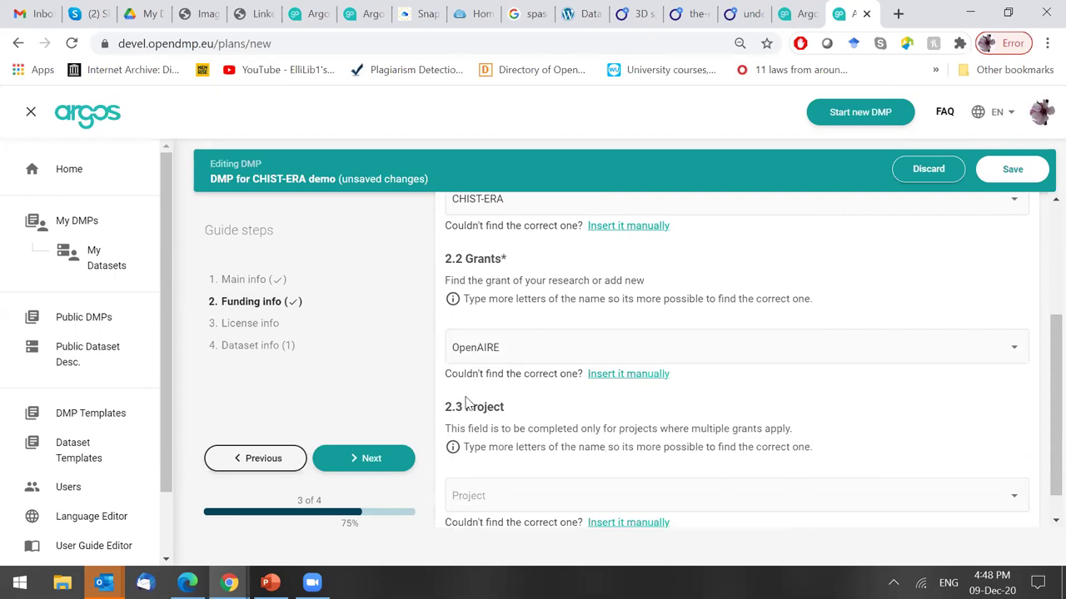
click(372, 458)
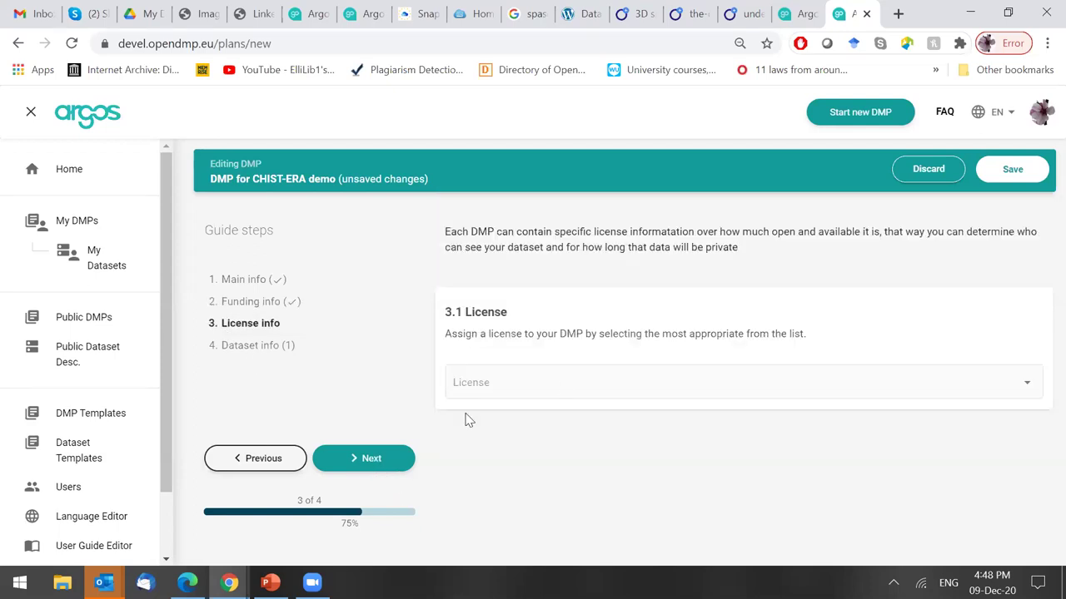
Search 'Creative' and assign the Creative Commons Attribution 4.0 license.
click(563, 385)
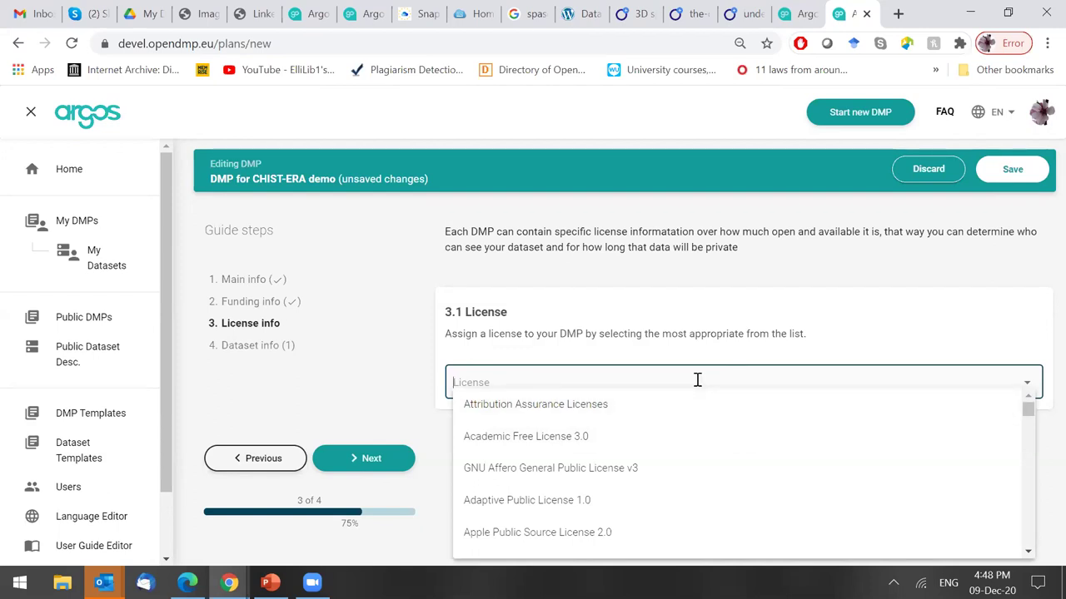
text(Creative)
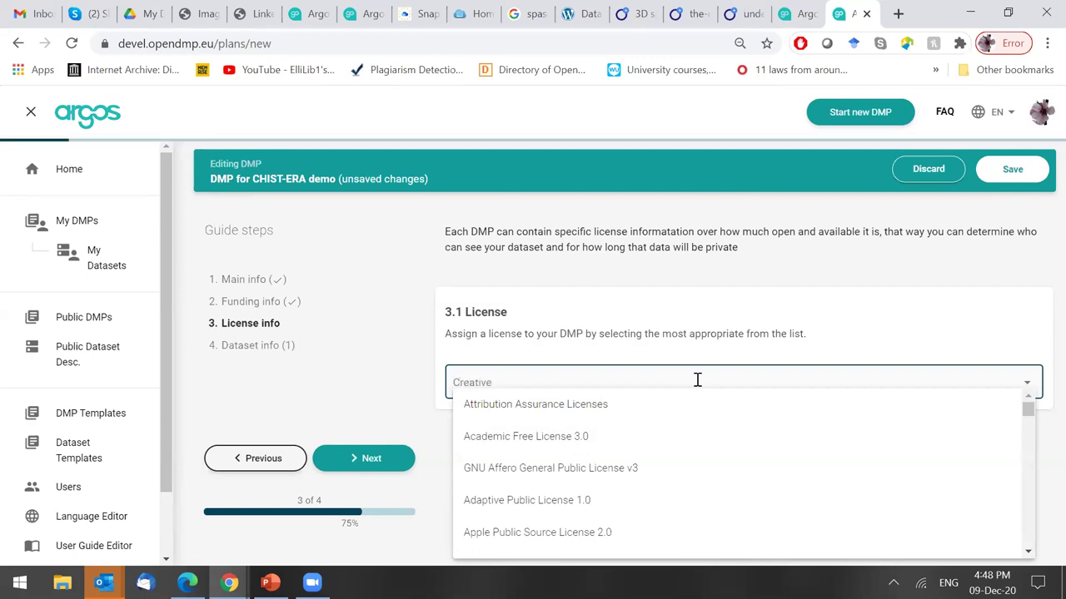
click(563, 404)
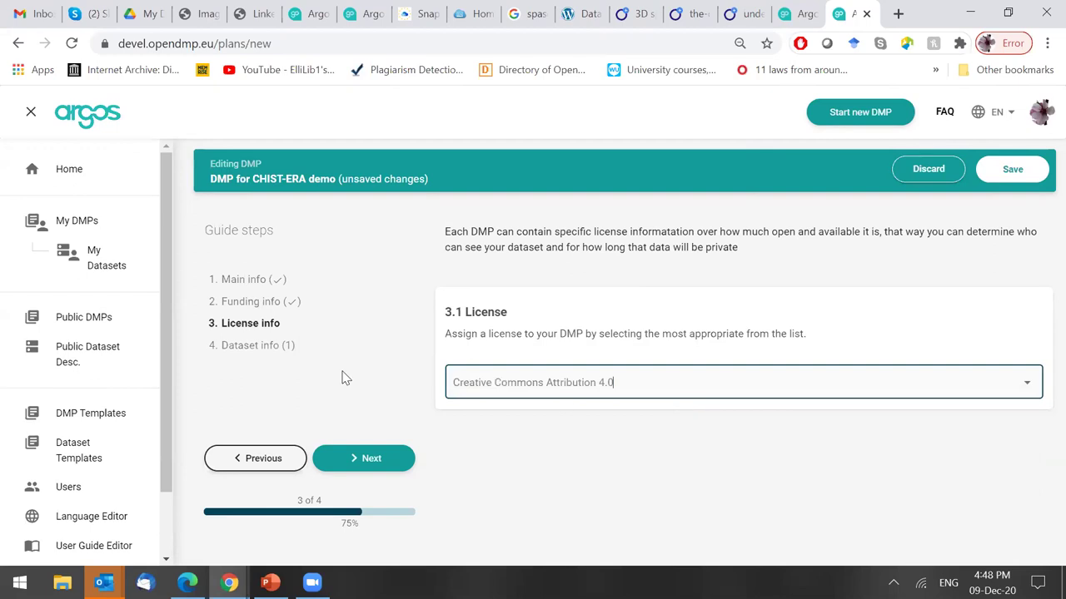
Choose CHIST-ERA as the dataset template, save the DMP and start its first dataset.
click(363, 459)
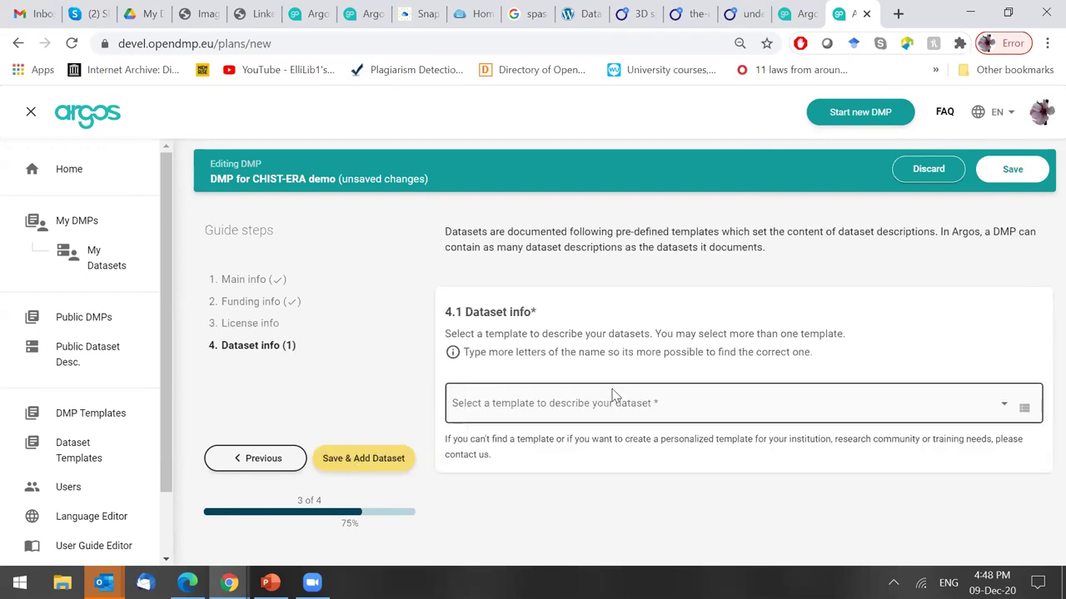
click(590, 400)
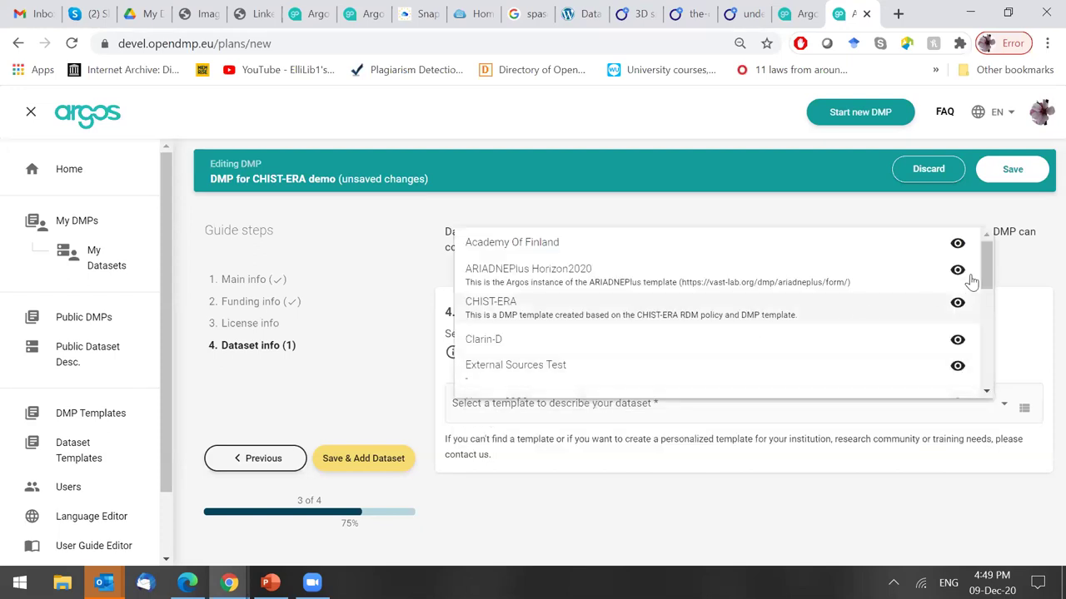
drag(985, 279, 986, 268)
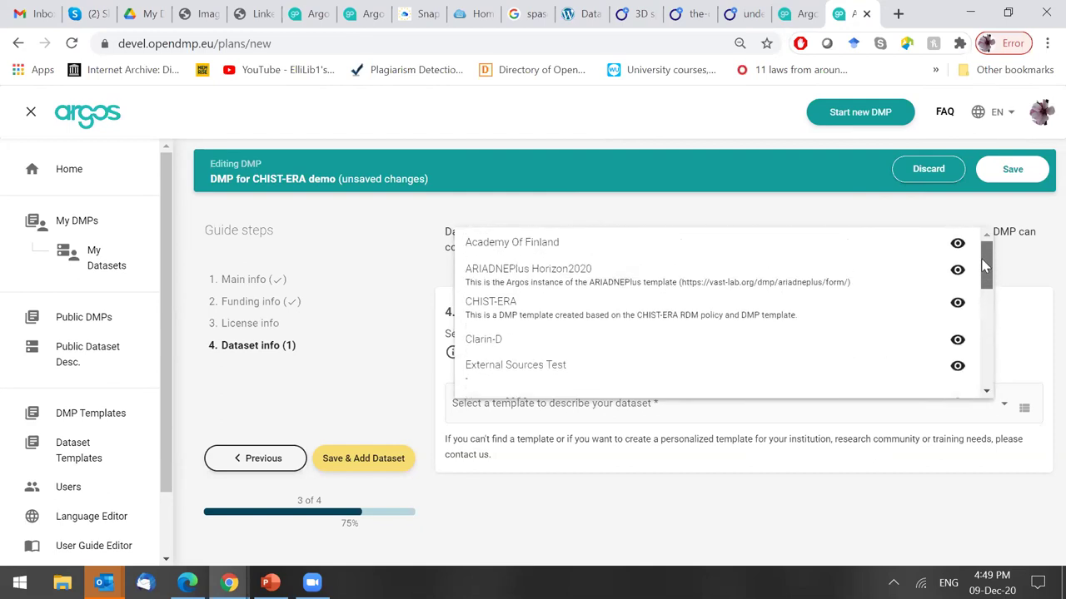
click(597, 320)
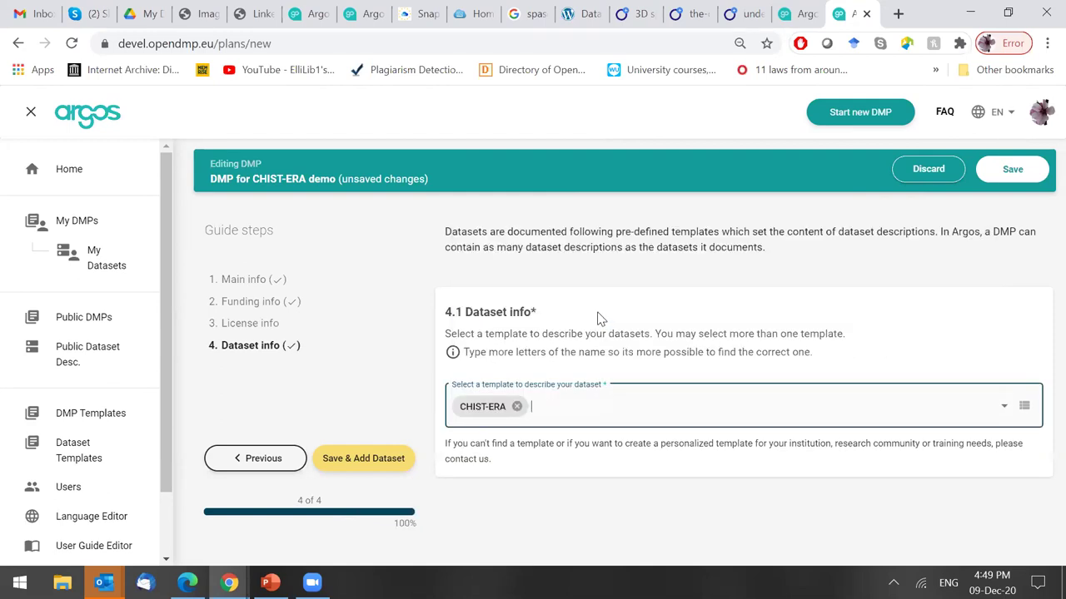
click(400, 463)
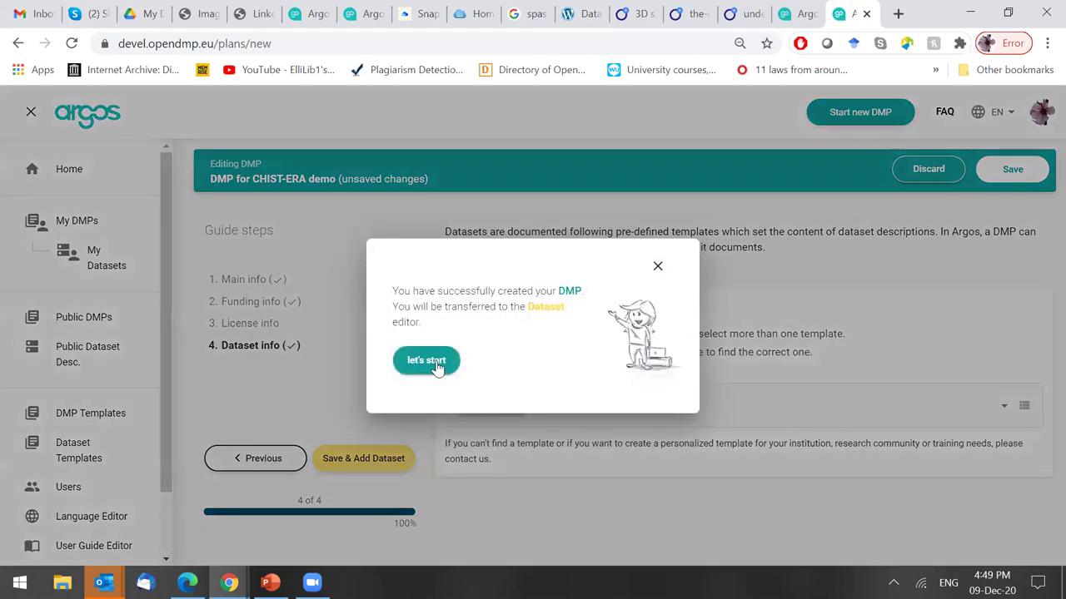
click(434, 364)
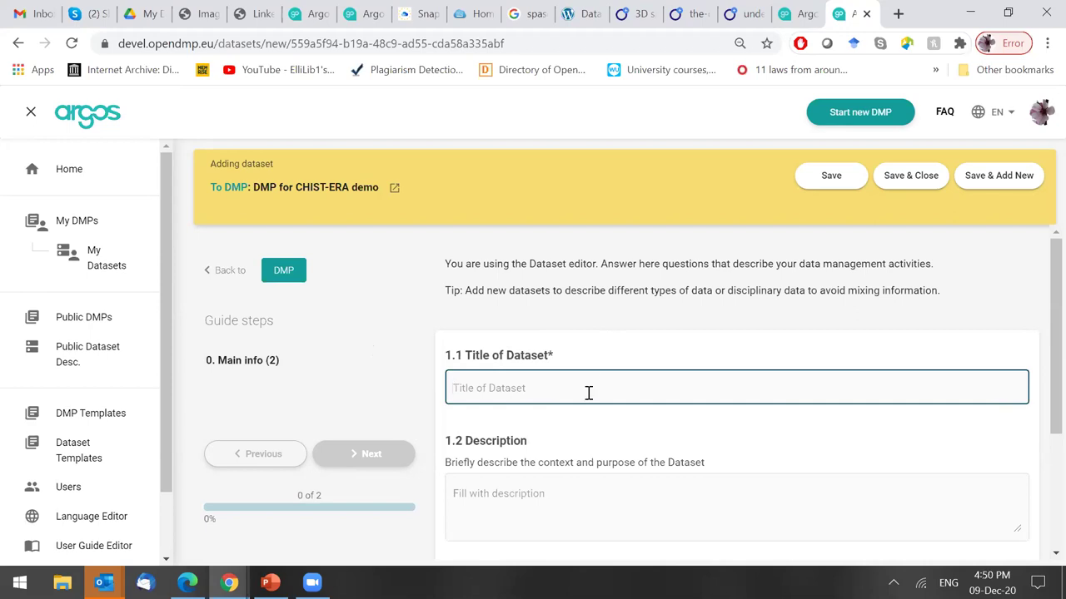
Title the dataset 'Dataset1-CHIST-ERA' and describe it as 'Decsription of dataset1-CHIST-ERA'.
text(Data)
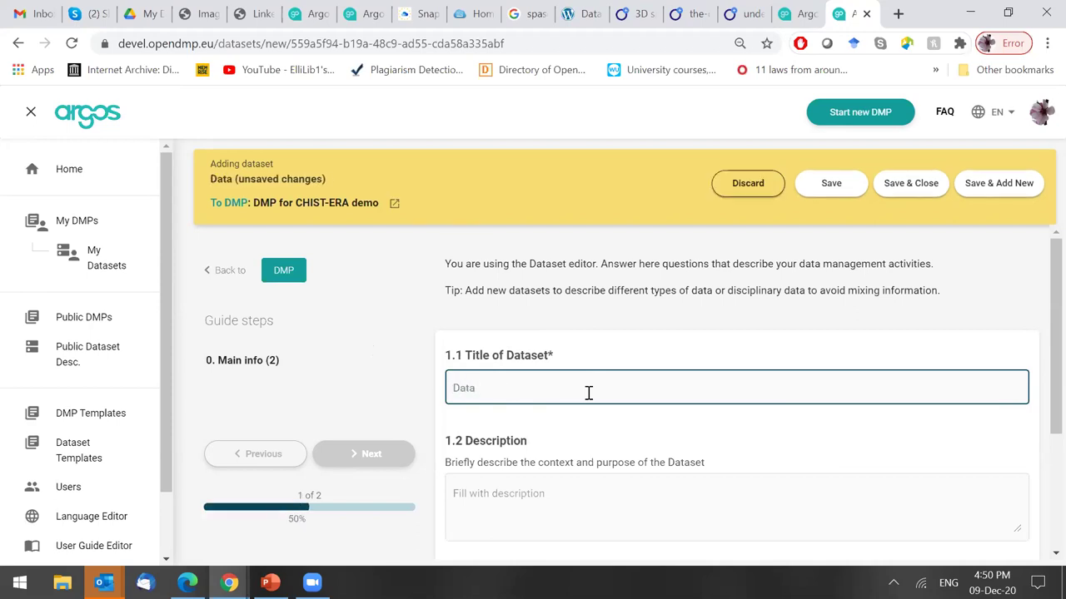
text(set1-CHIST-ERA)
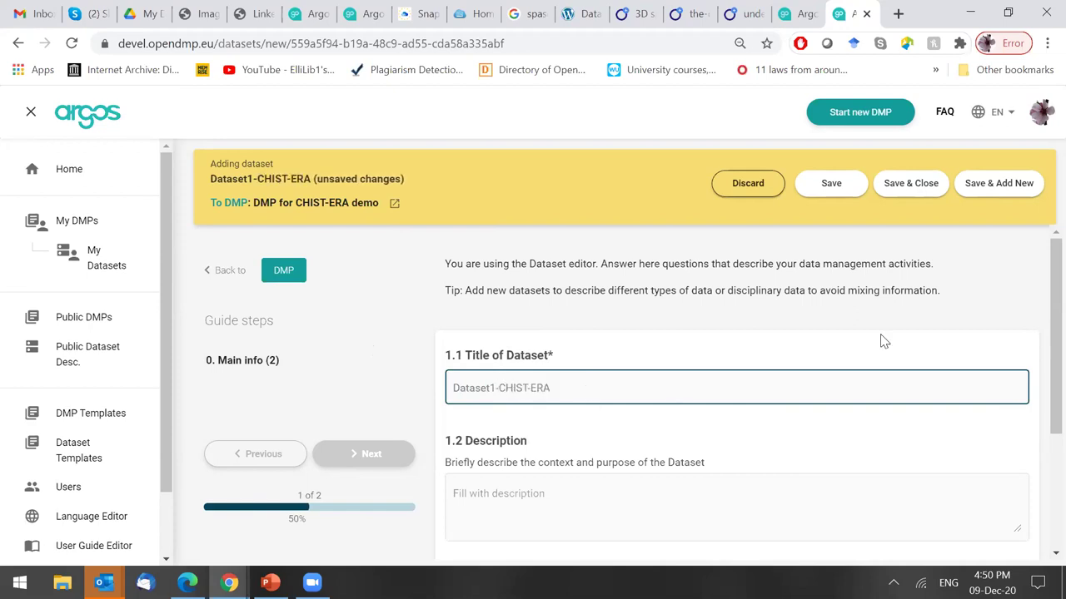
scroll(1041, 408, down, 1)
scroll(1039, 408, down, 1)
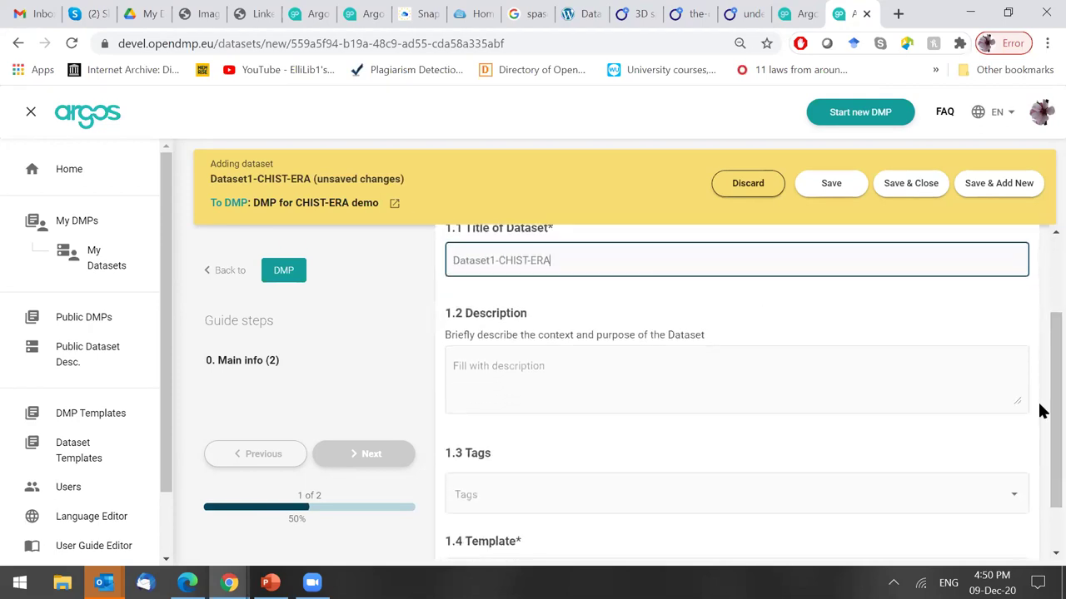
scroll(1041, 417, down, 1)
click(567, 330)
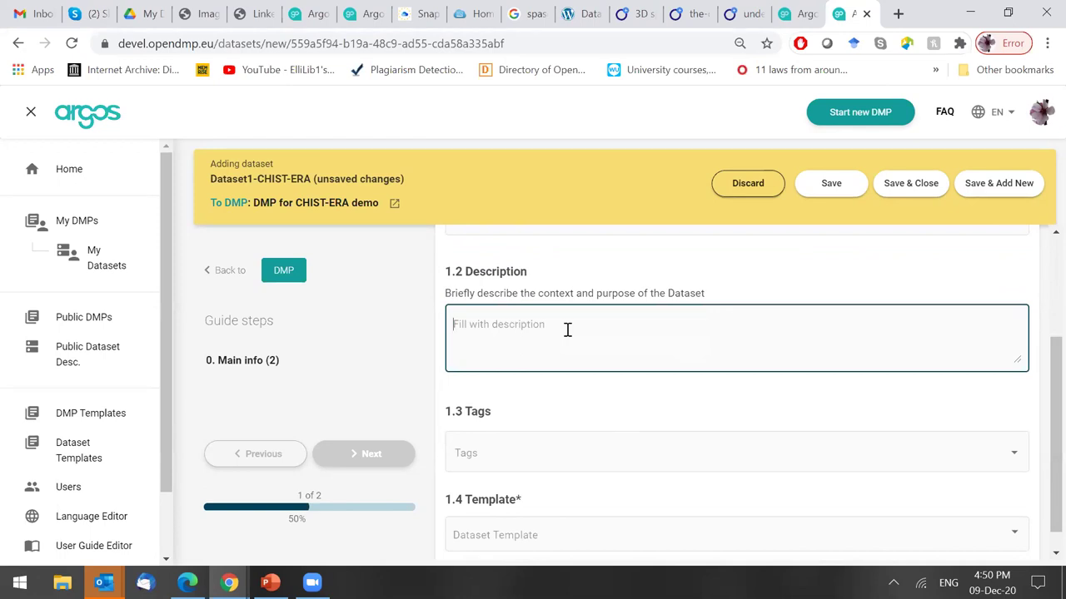
text(Decsription o)
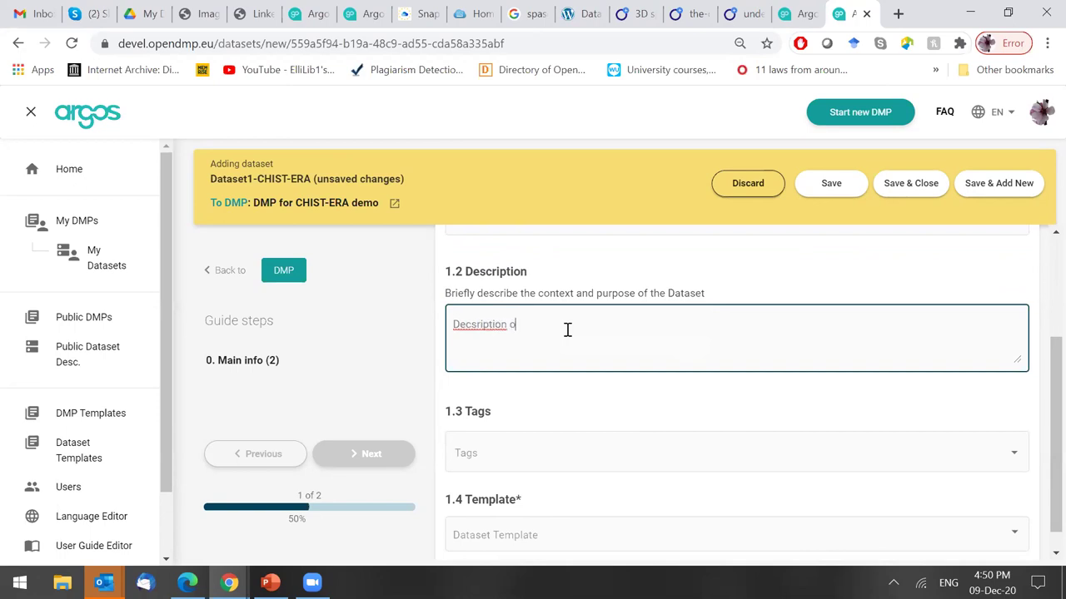
text(f dataset1-CHIST-ERA)
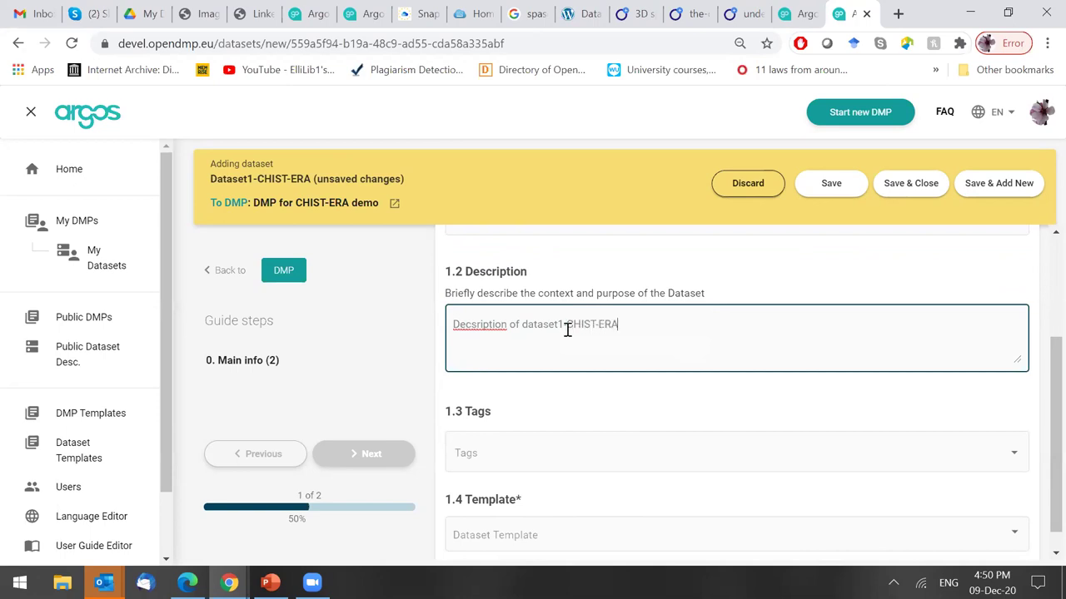
scroll(1050, 416, down, 1)
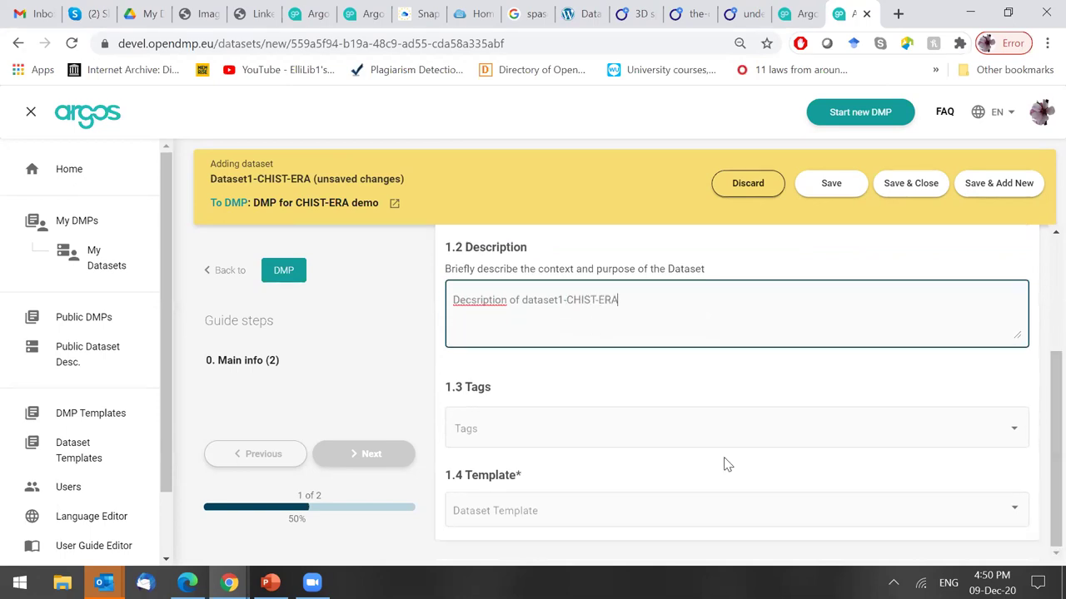
Tag the dataset data, simulation and ict, and choose the CHIST-ERA template.
click(669, 440)
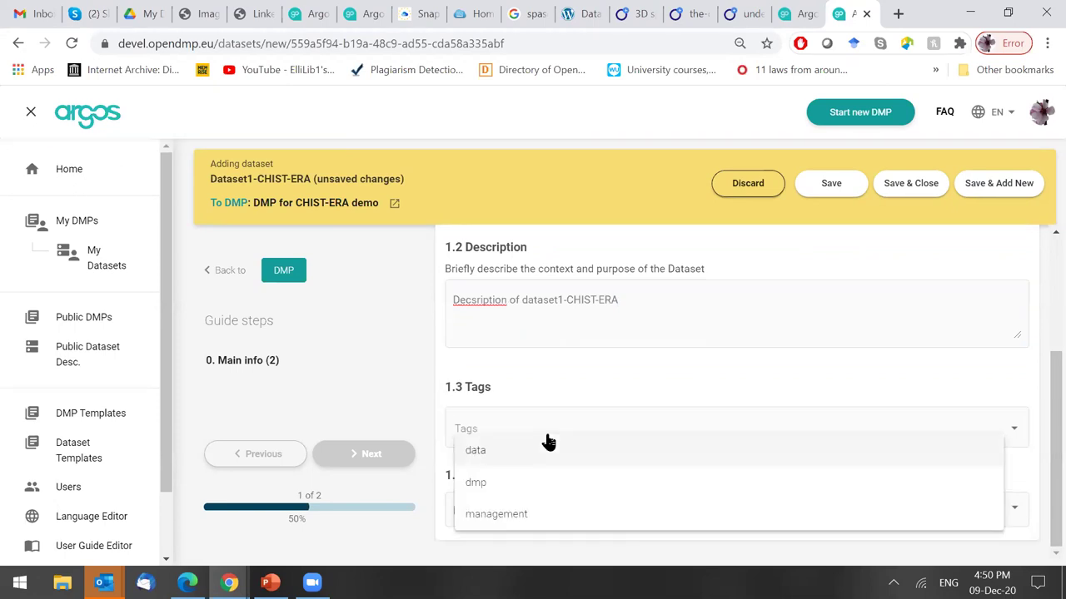
click(548, 439)
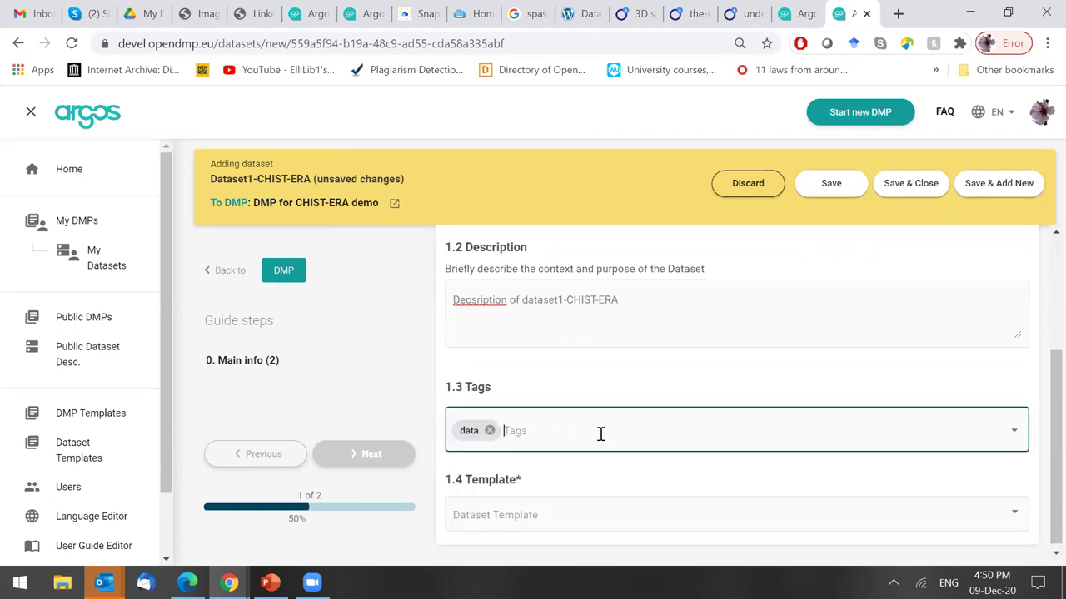
text(simulation)
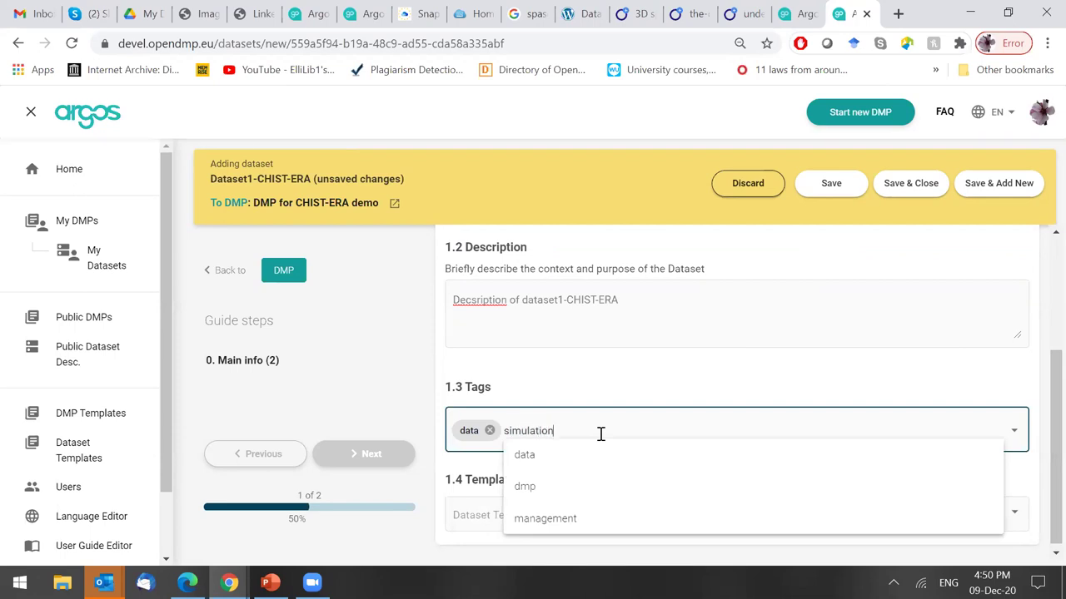
key(Return)
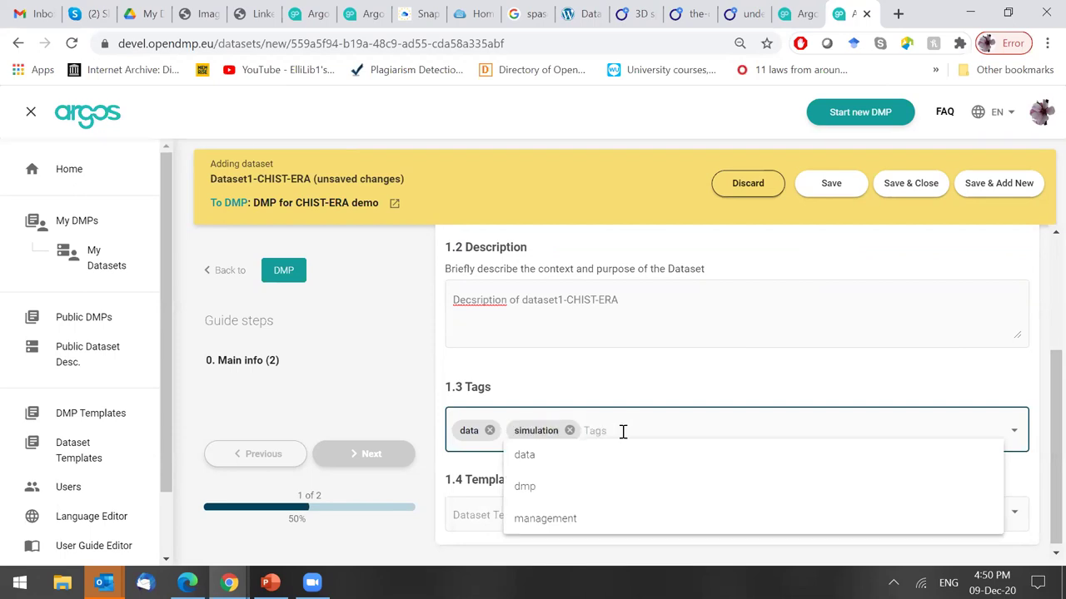
text(ict)
key(Return)
click(583, 488)
click(542, 511)
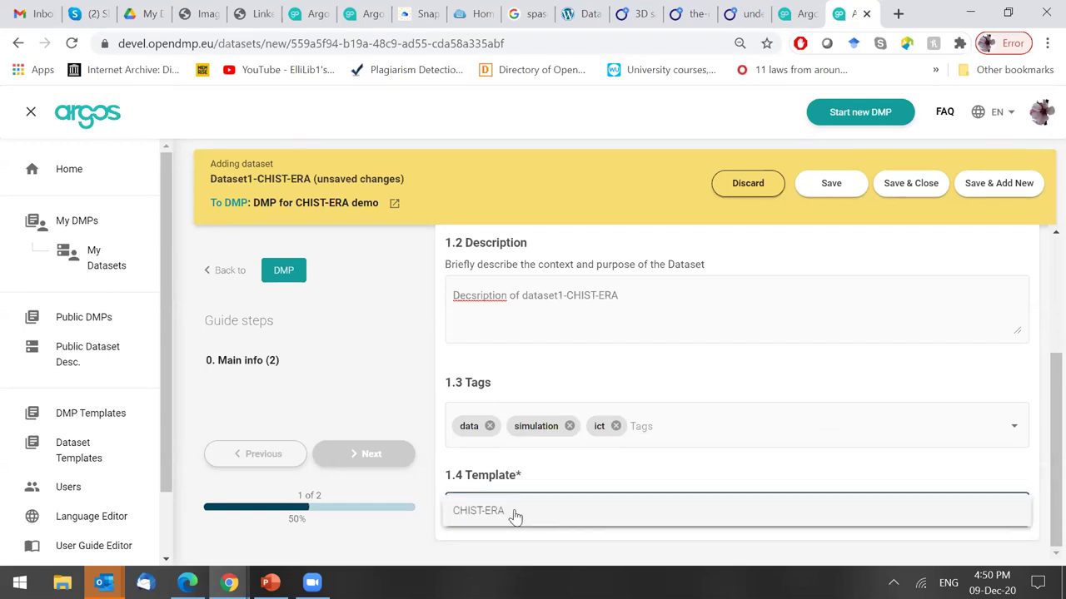
click(513, 514)
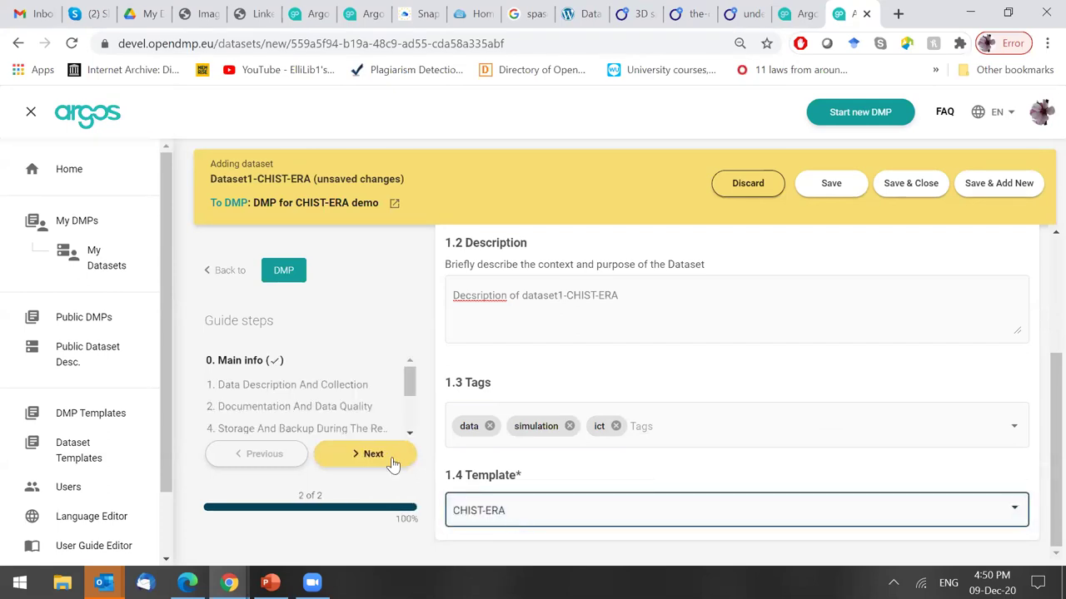
Move on to the CHIST-ERA template questions and zoom the browser out to 67%.
click(373, 454)
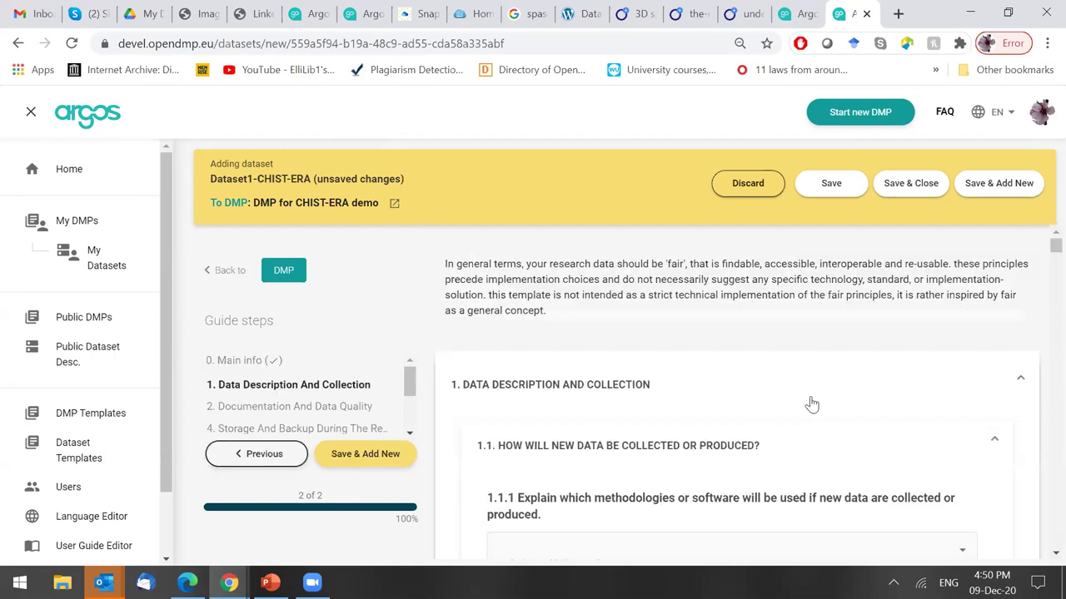
click(856, 440)
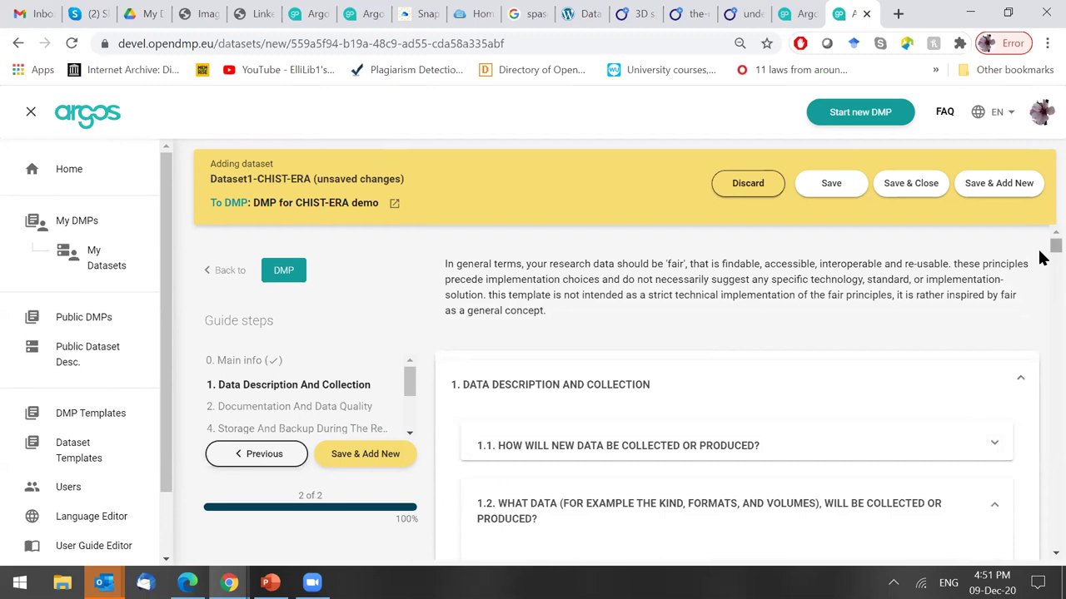
click(1048, 44)
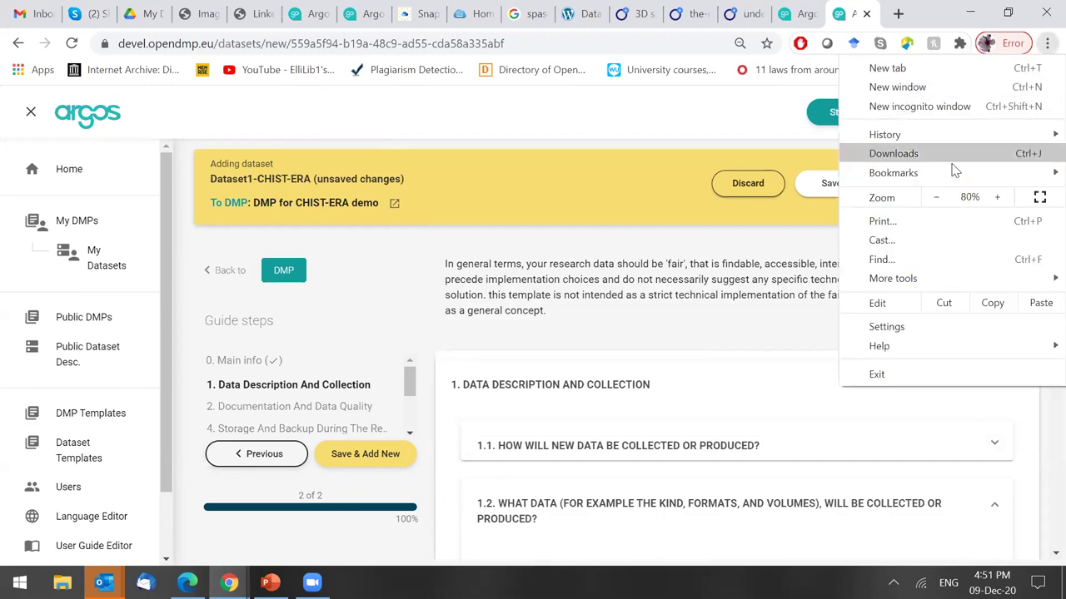
click(937, 200)
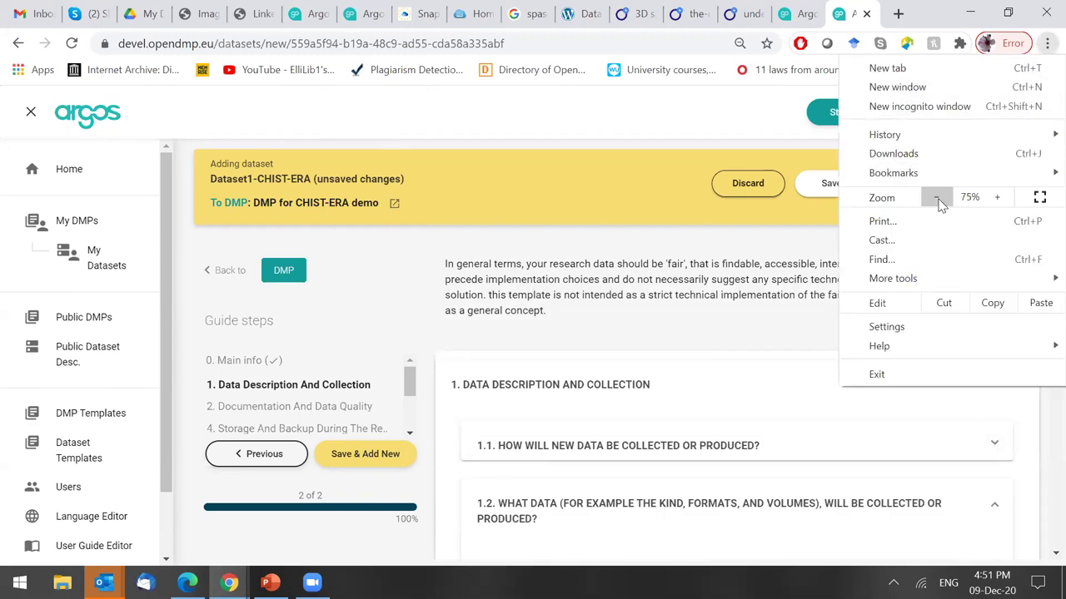
click(936, 200)
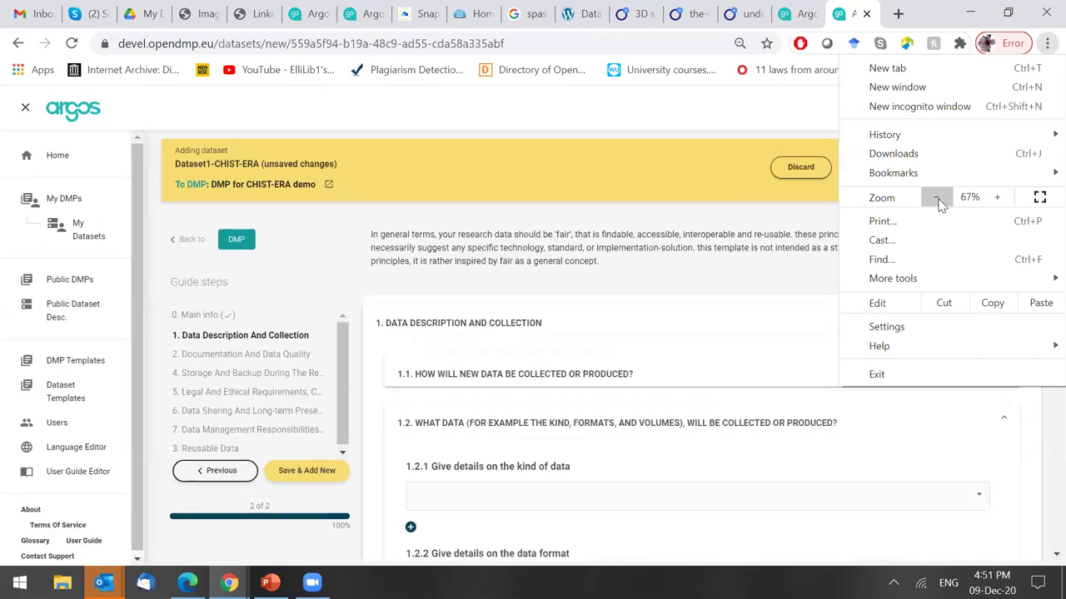
click(745, 341)
Expand and collapse each section, from Documentation and Data Quality to Reusable Data, to review them.
click(732, 408)
click(688, 374)
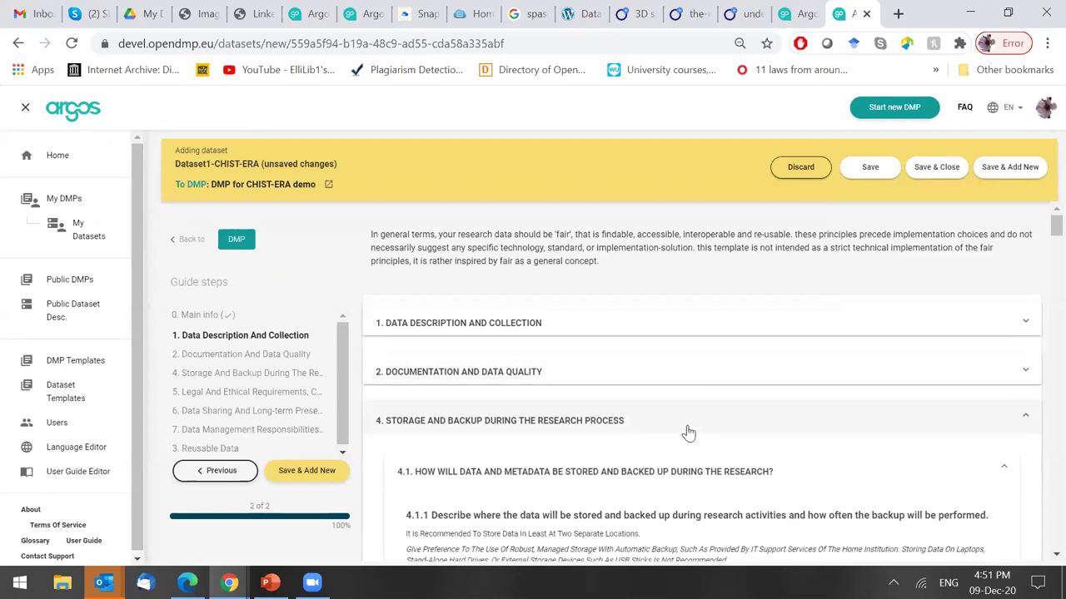
click(688, 432)
click(667, 464)
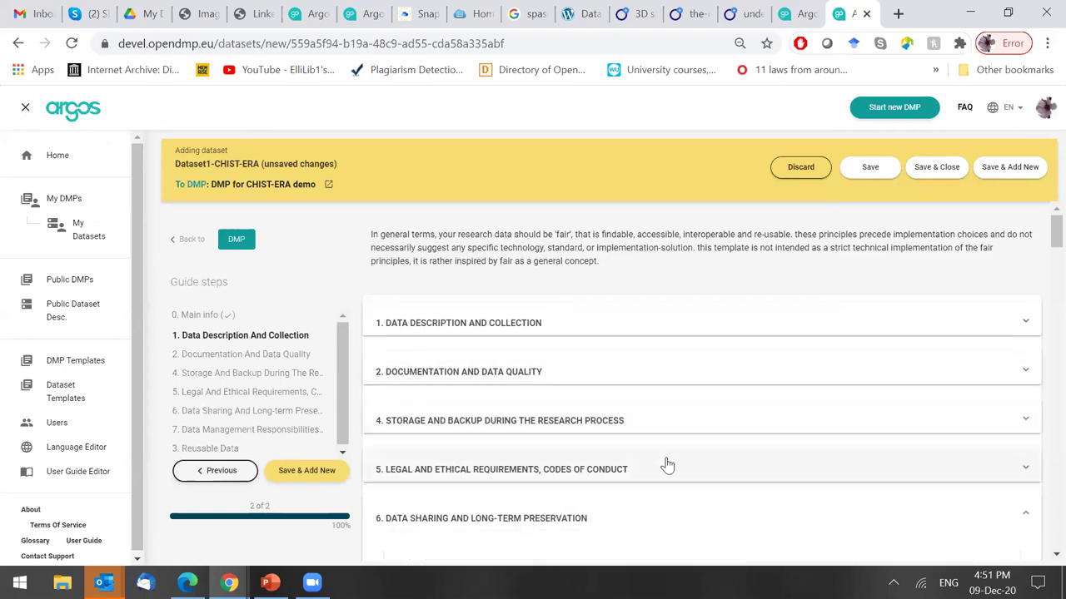
click(667, 526)
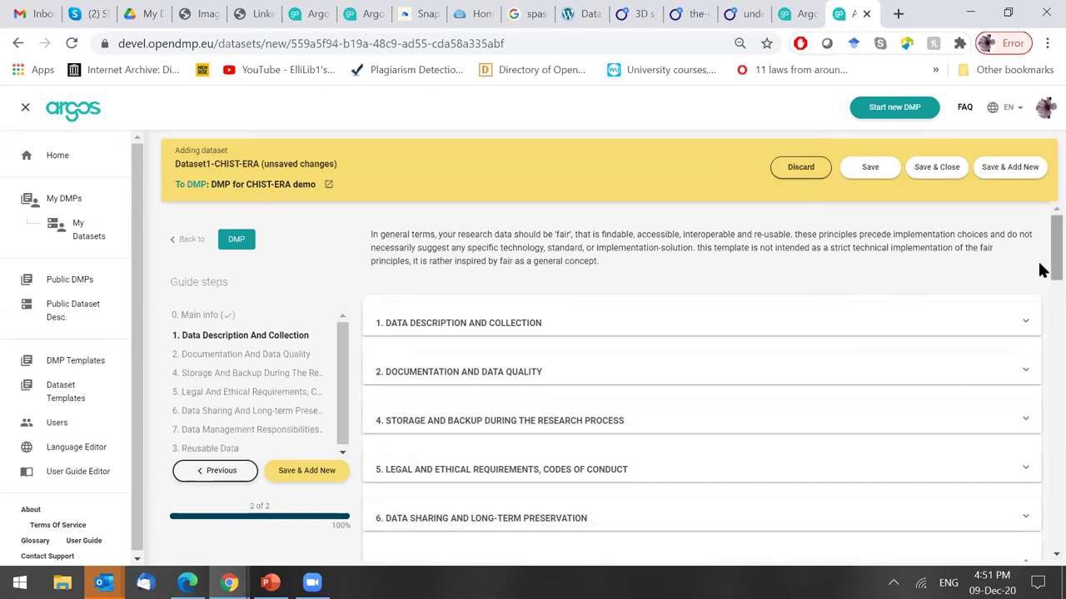
scroll(1048, 230, down, 3)
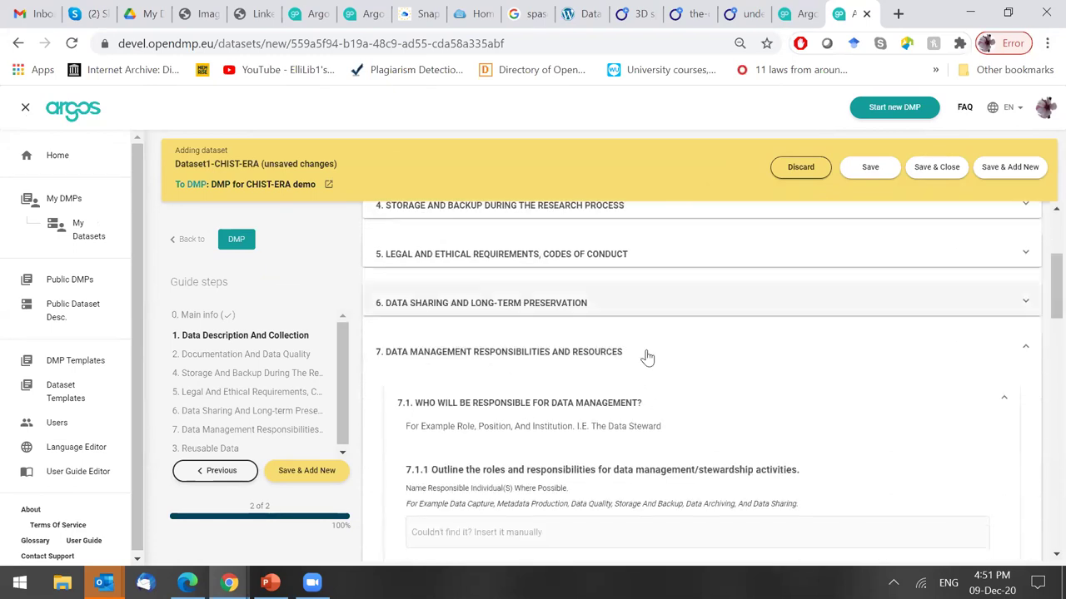
click(648, 357)
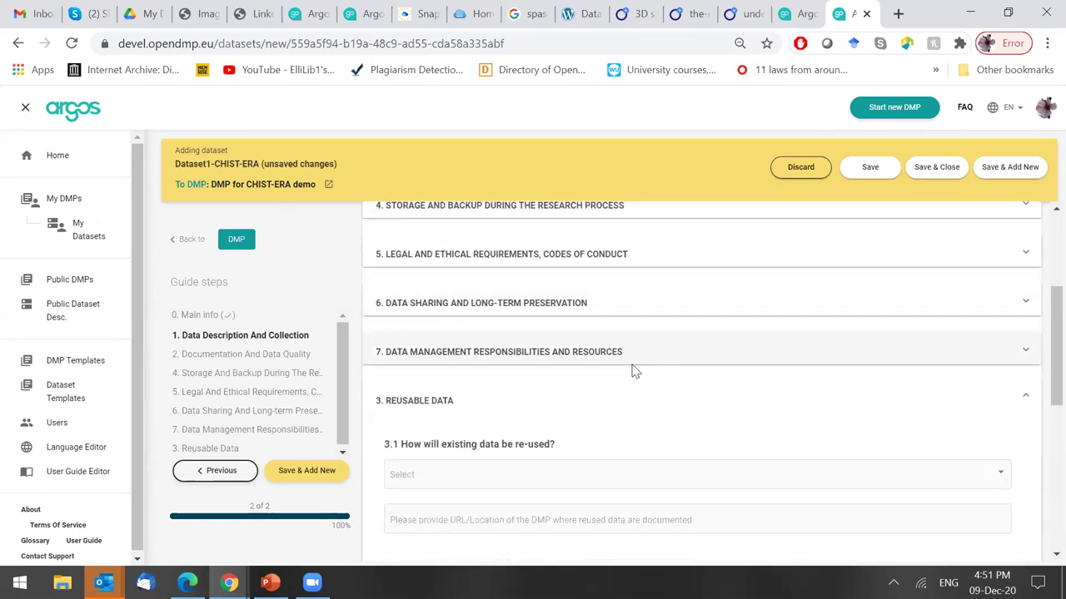
click(612, 405)
scroll(1039, 361, up, 5)
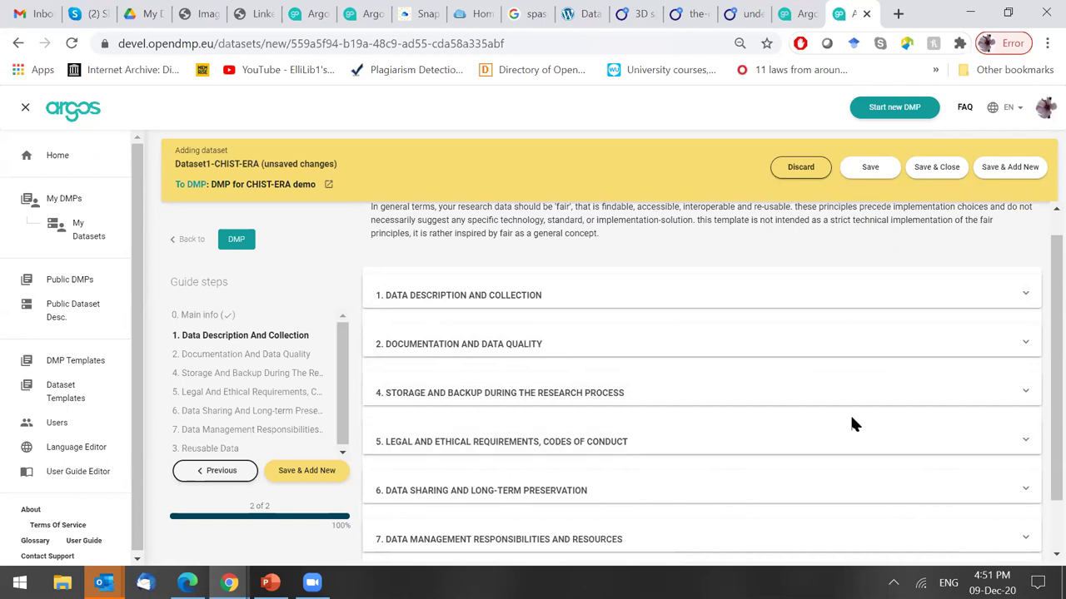
scroll(1040, 420, down, 1)
scroll(1040, 433, down, 1)
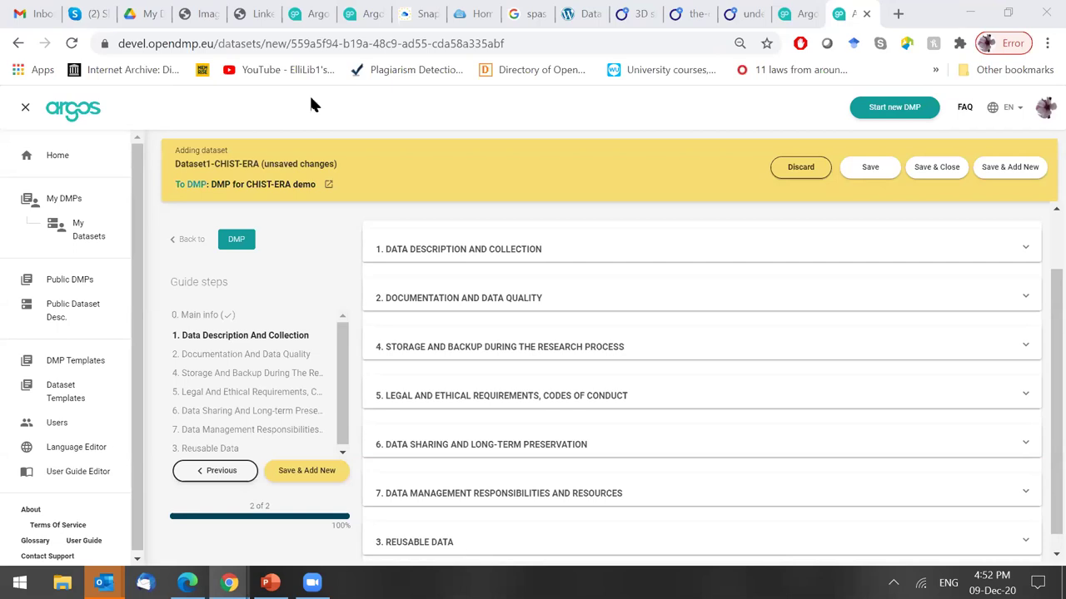
Expand question 1.1 and pick SeaDataNet DOI minting service in 1.1.1.
scroll(1040, 341, up, 3)
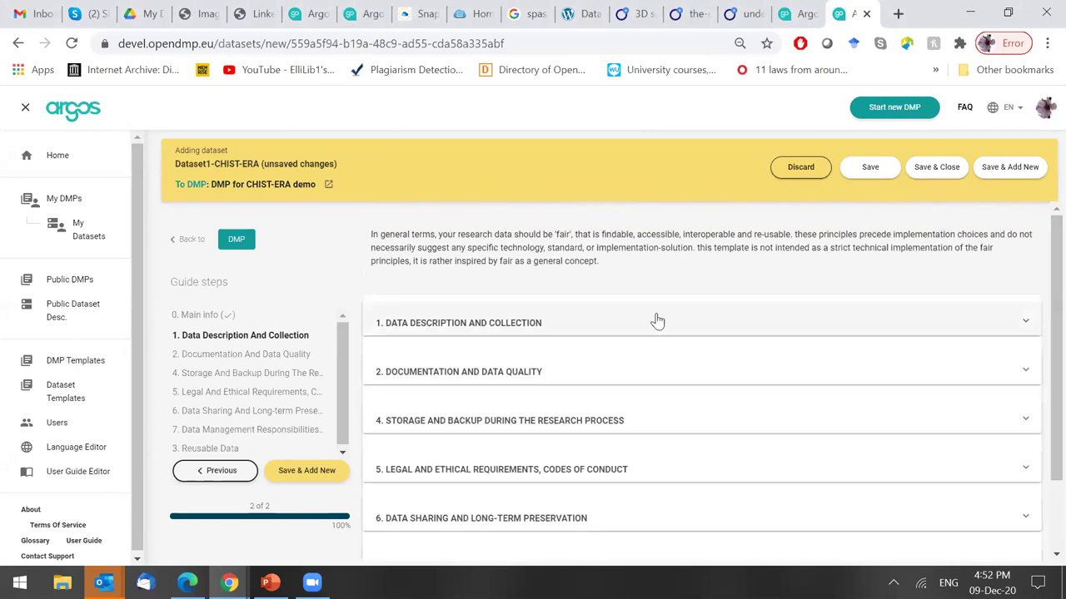
click(657, 321)
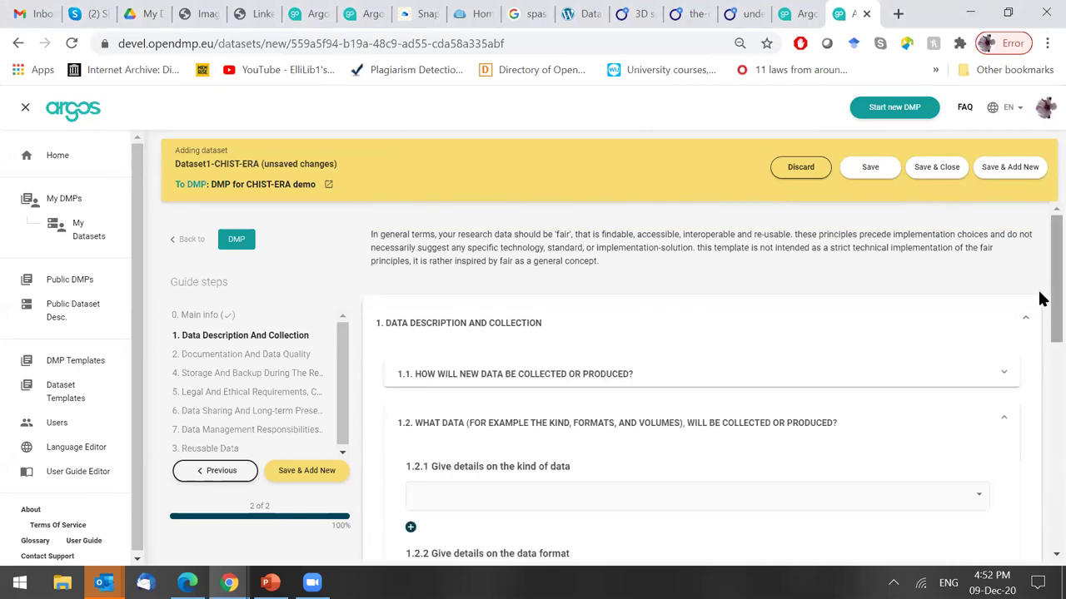
click(670, 401)
click(649, 381)
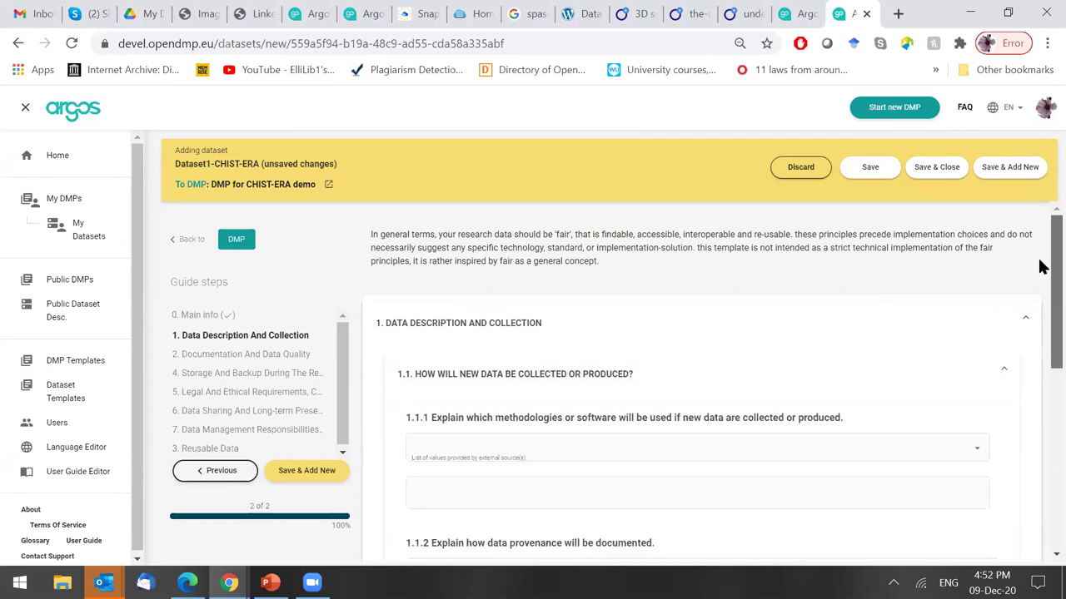
scroll(1039, 266, down, 1)
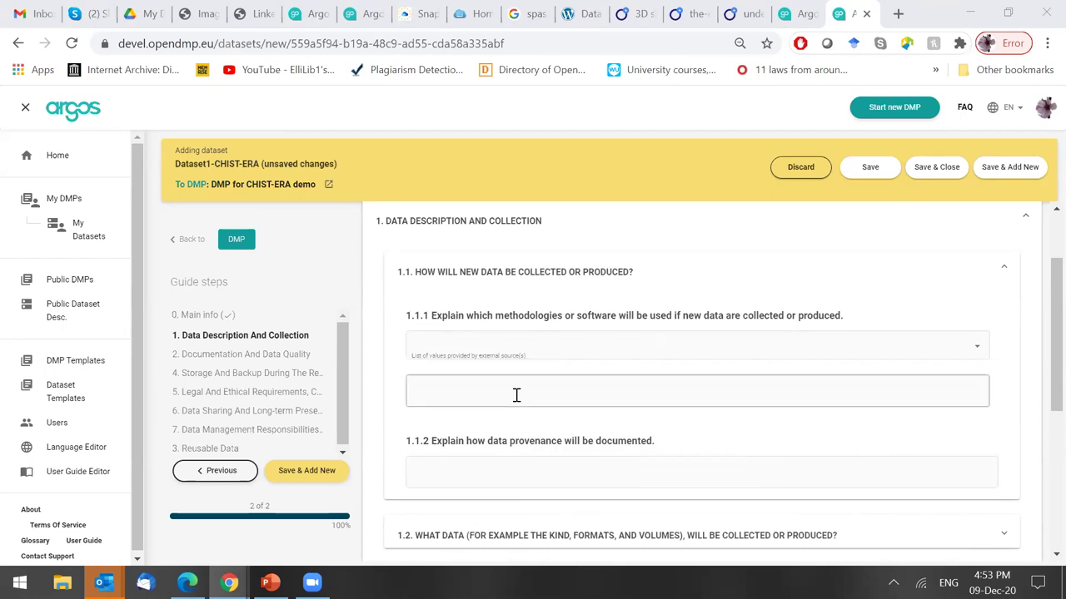
click(528, 347)
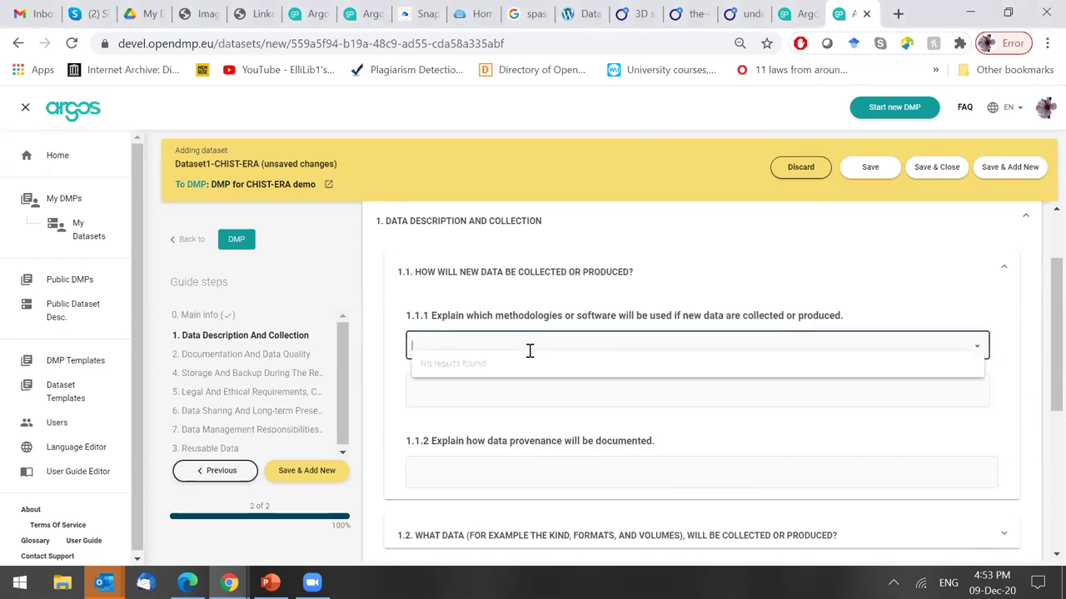
text(Noteb)
key(BackSpace)
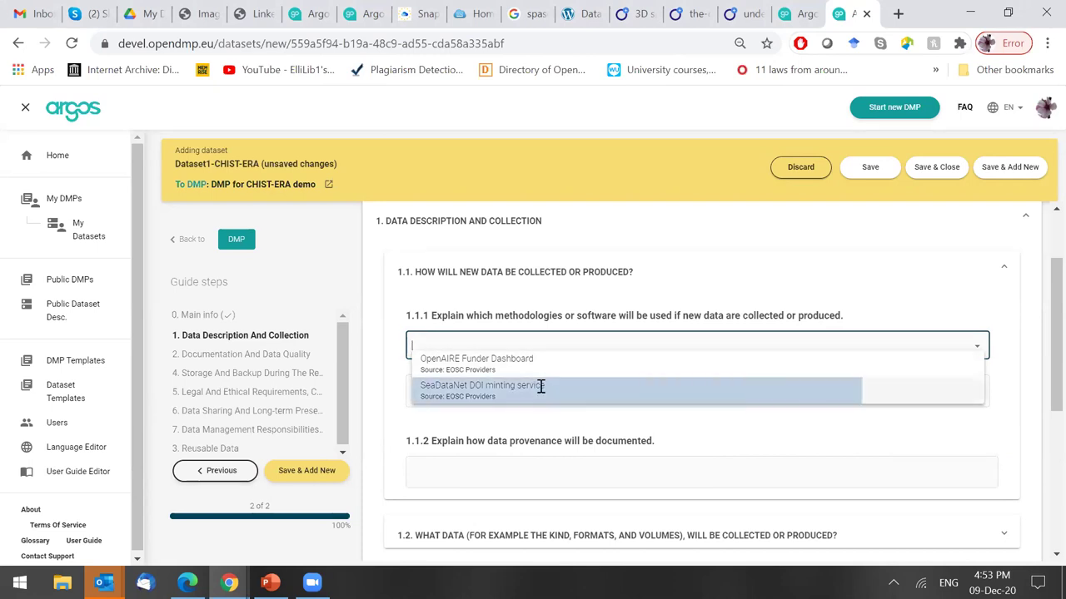
click(538, 388)
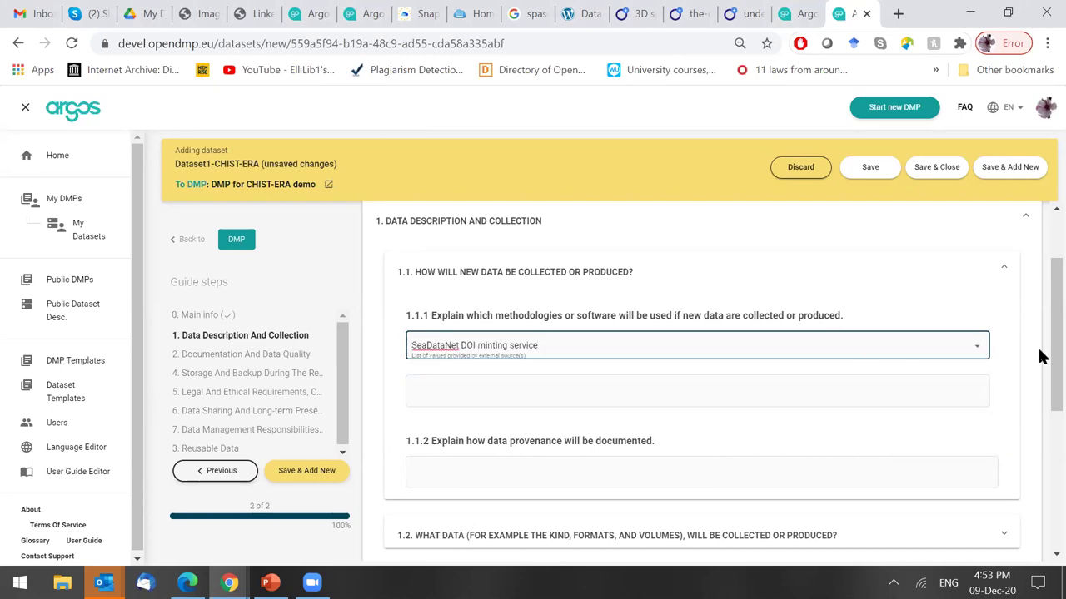
Add a short methodology description in the 1.1.1 text box.
drag(1040, 357, 1040, 369)
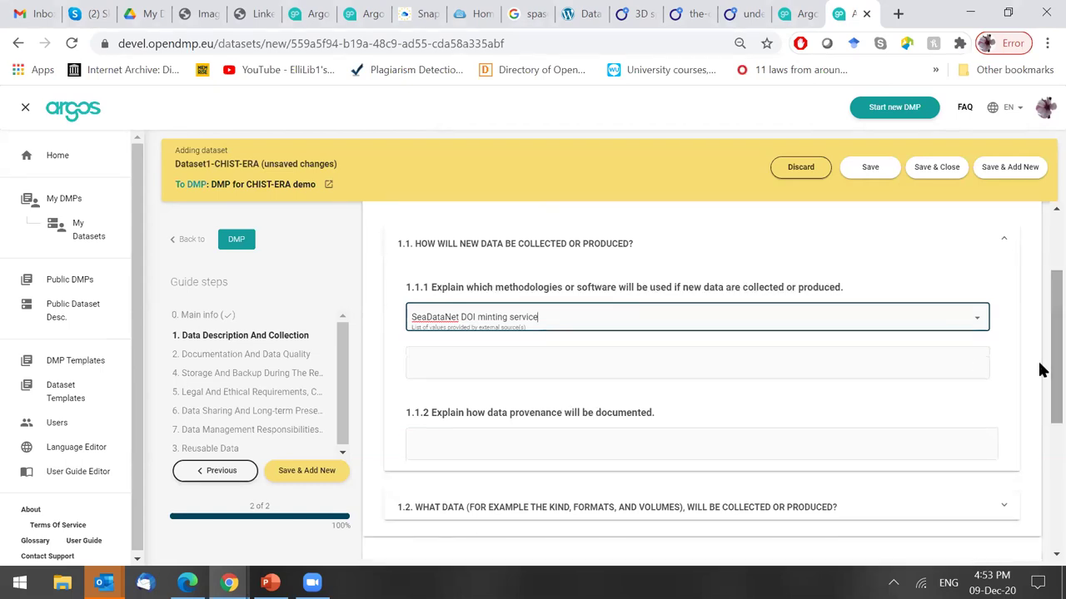
click(534, 363)
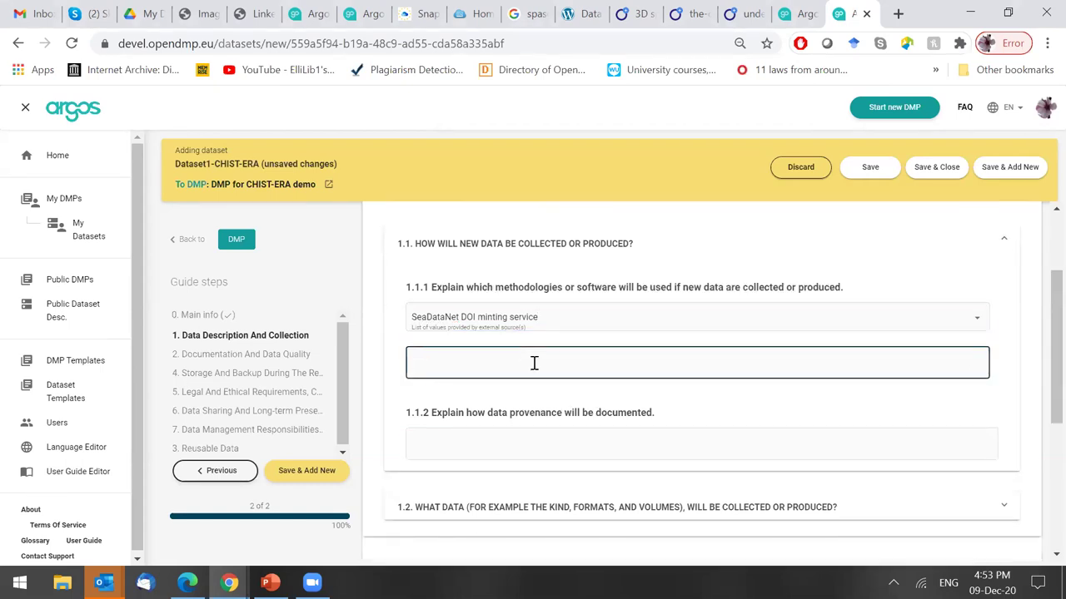
text(Description about methodologies)
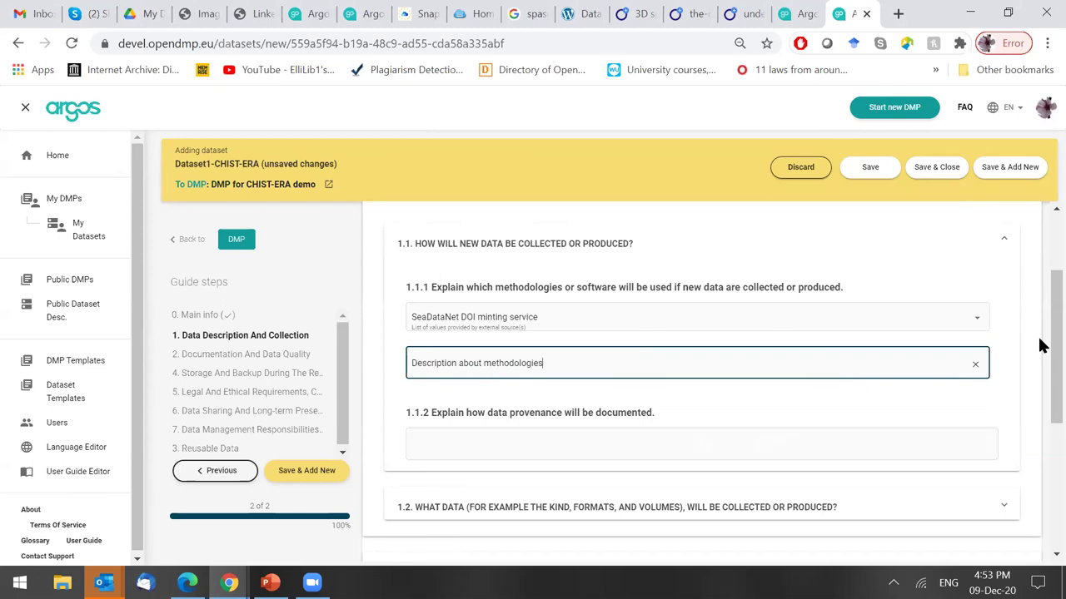
State in 1.1.2 that data provenance will be provided via the x tool.
scroll(1041, 391, down, 1)
scroll(1040, 391, down, 2)
click(588, 286)
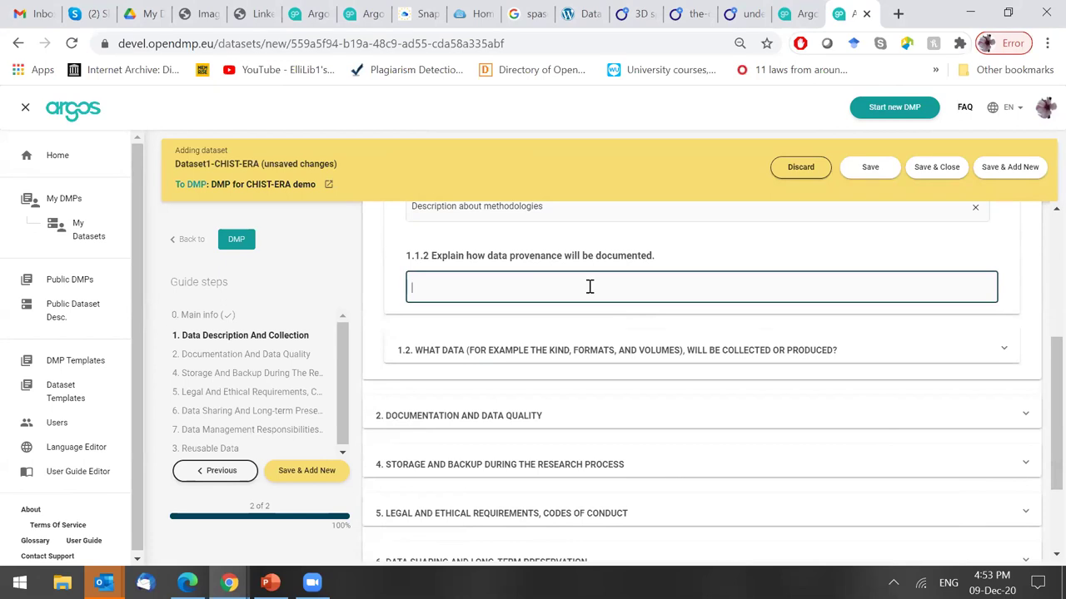
text(Data provenance will be provi)
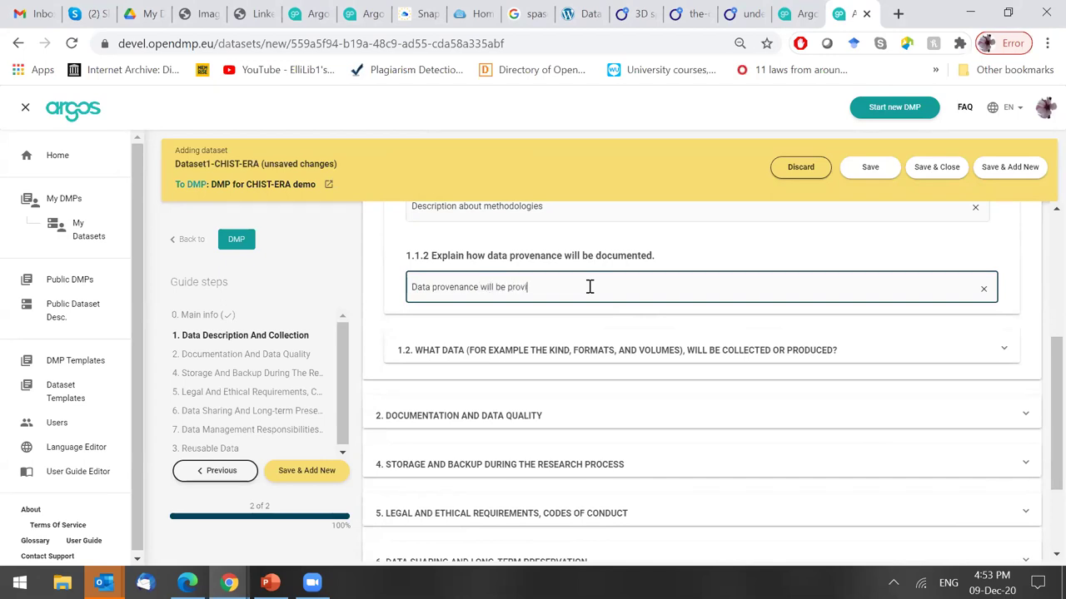
text(ded via the x tool.)
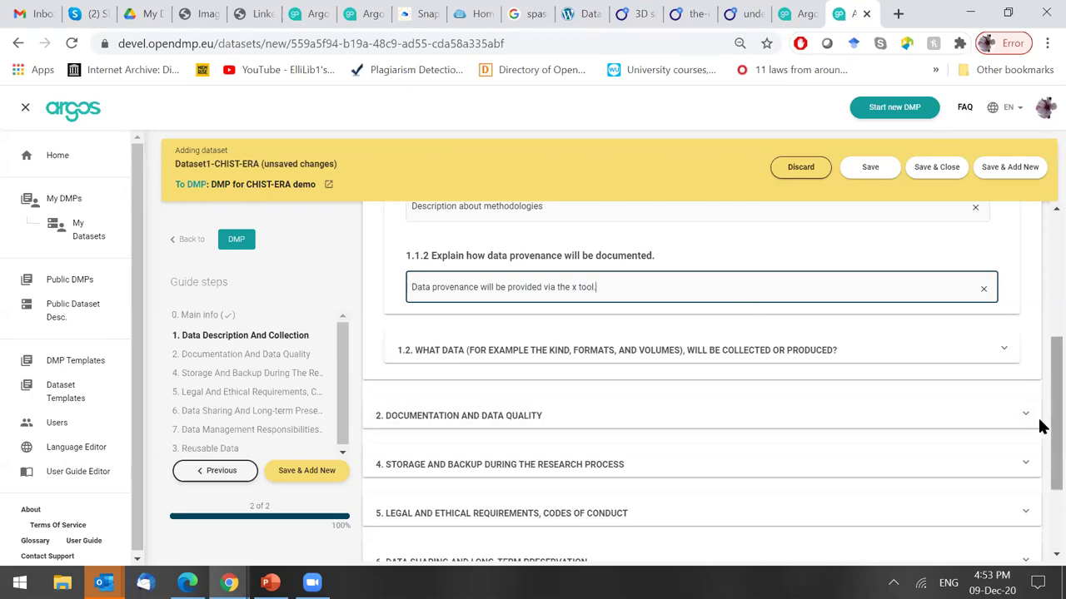
scroll(1041, 406, up, 2)
scroll(1041, 391, up, 3)
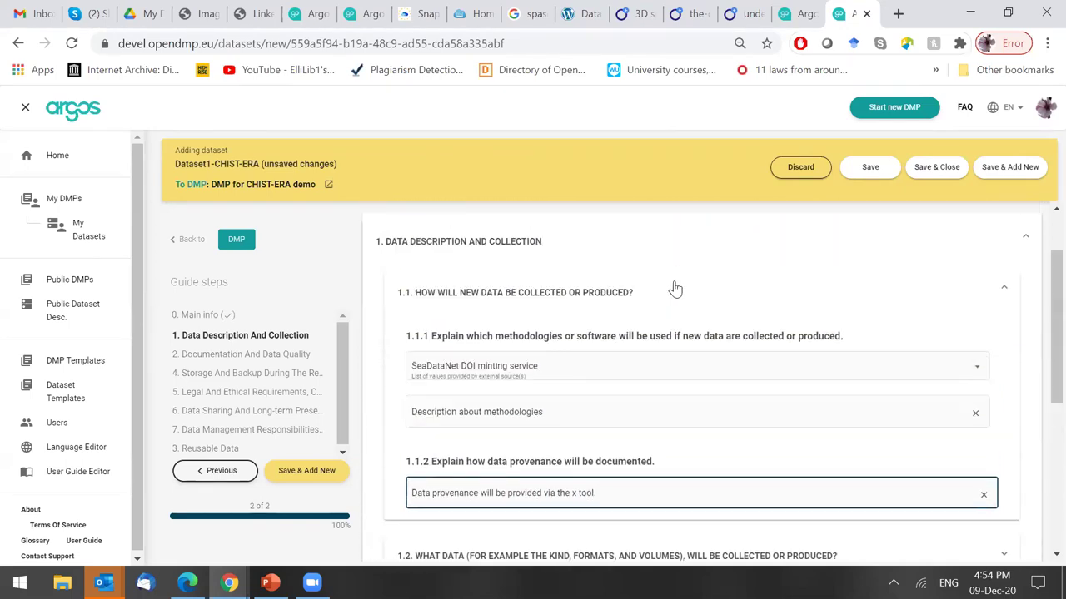
click(675, 289)
Expand question 1.2 and tick Derived or compiled as the kind of data.
click(626, 335)
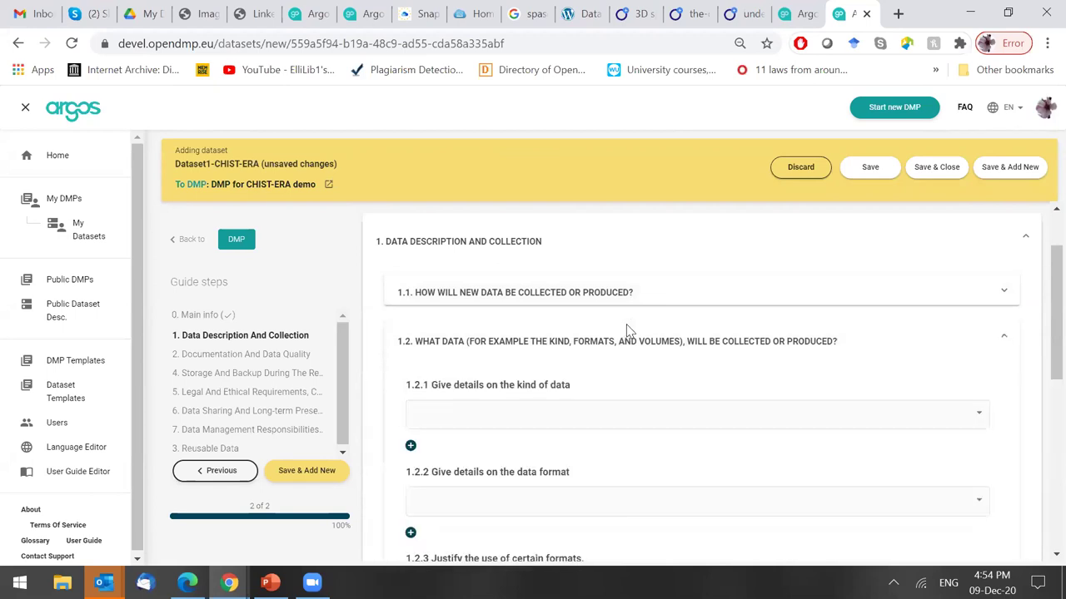
drag(1041, 316, 1042, 350)
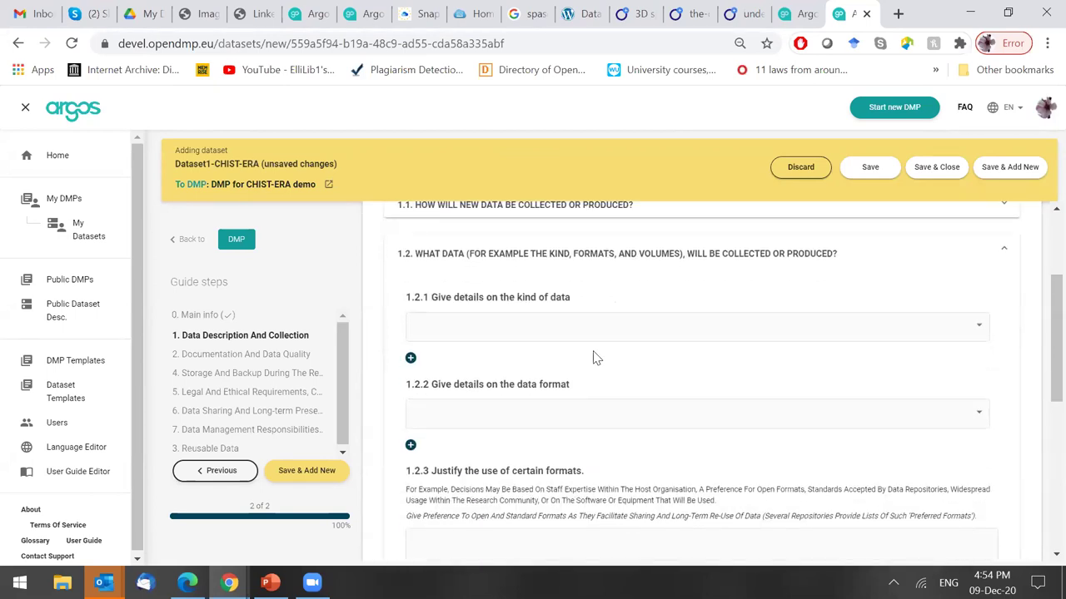
click(542, 331)
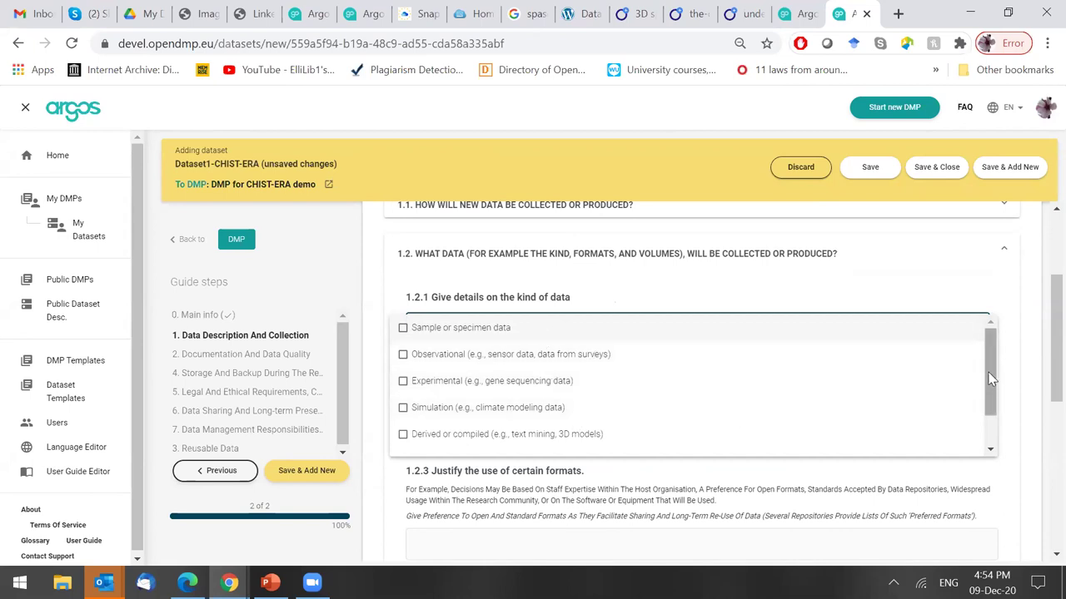
scroll(991, 408, down, 2)
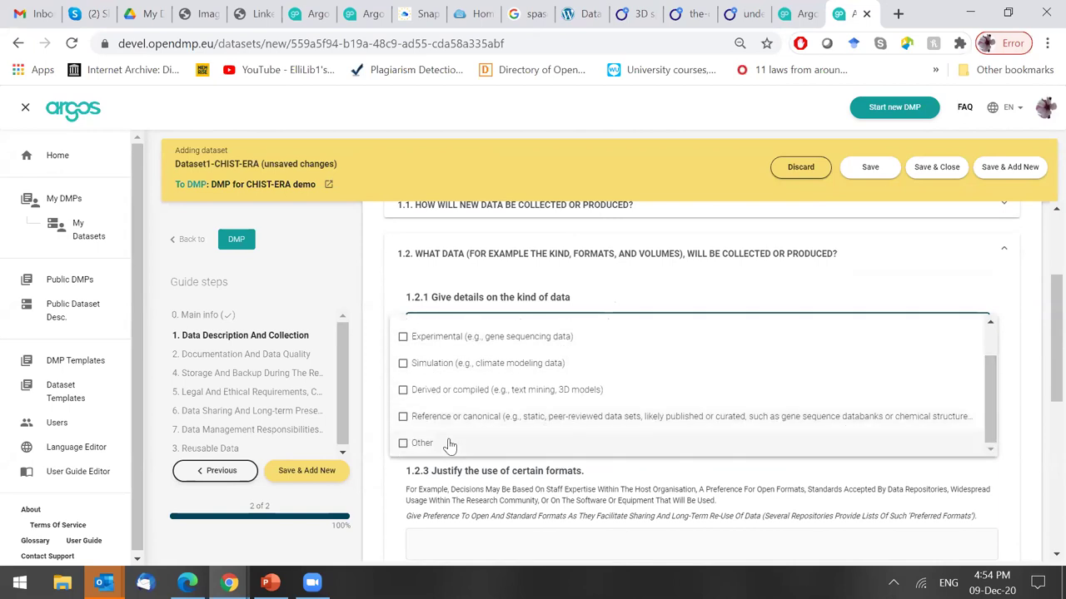
click(616, 389)
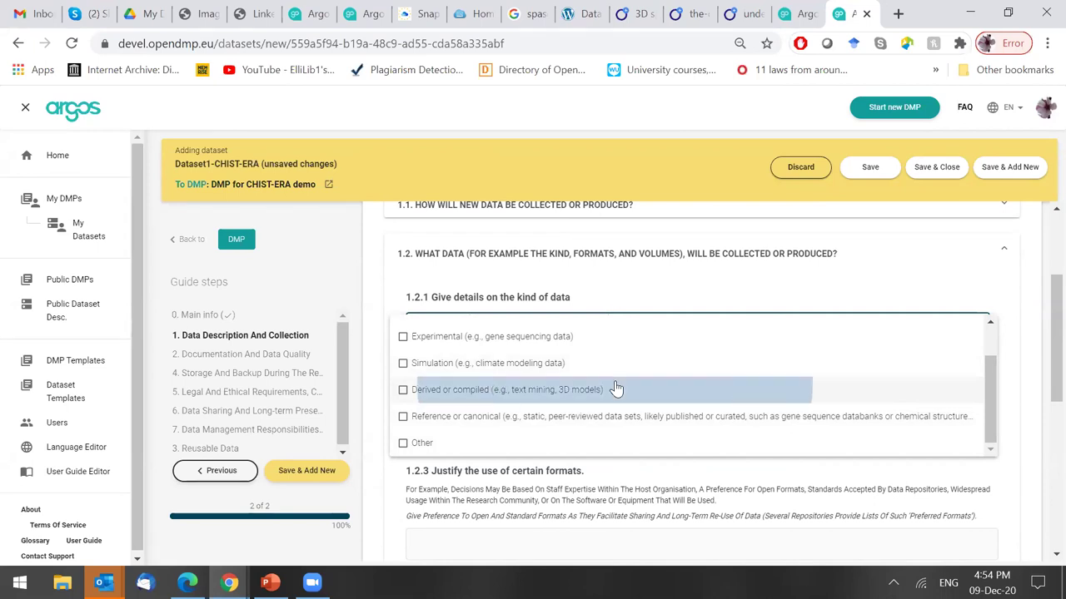
click(817, 289)
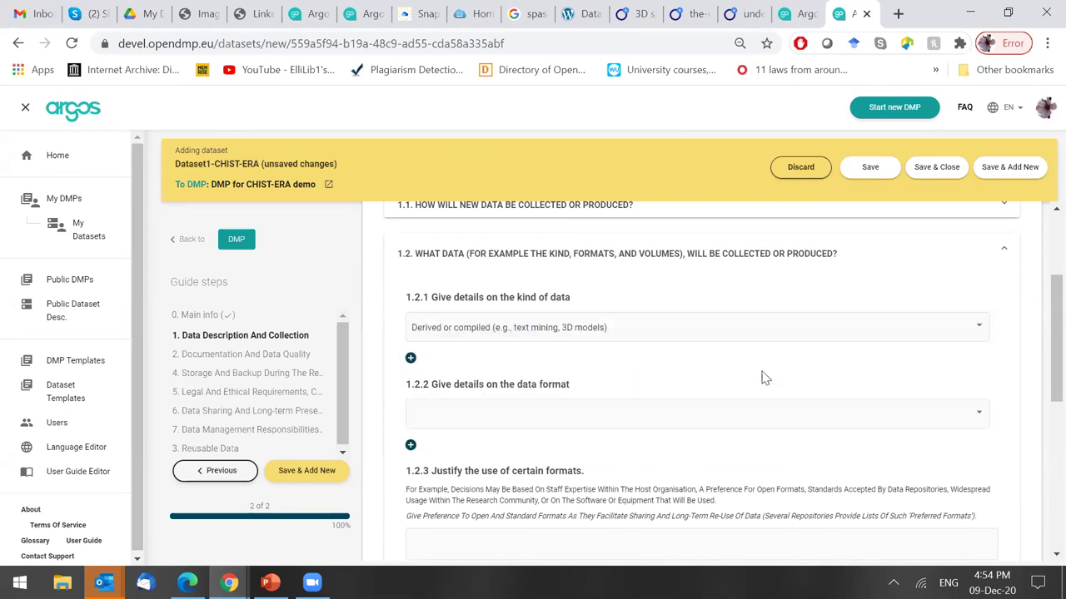
Choose Models - 3D, statistical as the data format in 1.2.2.
click(579, 417)
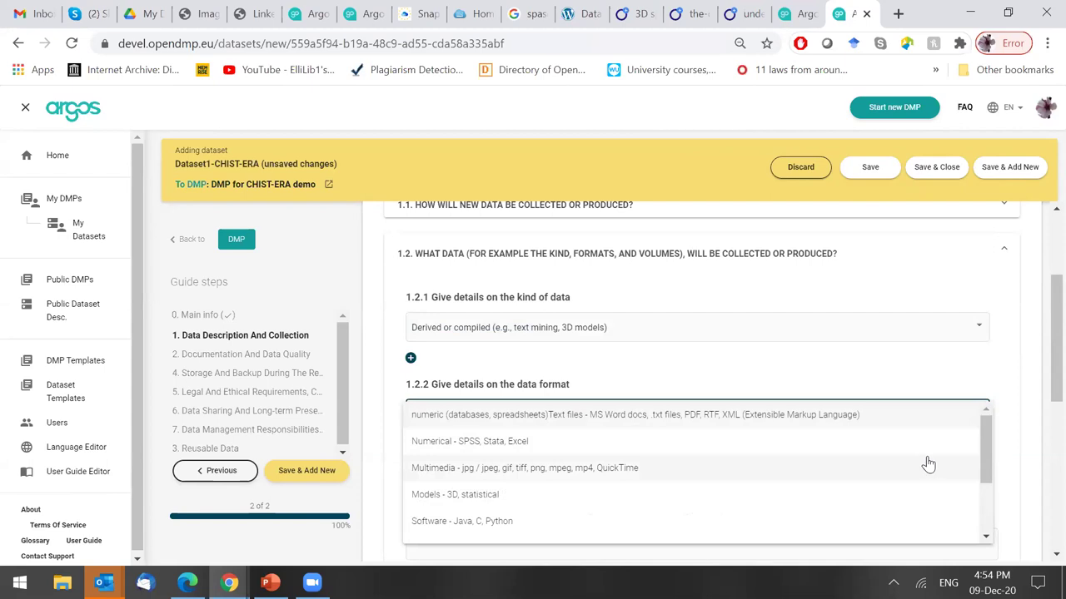
drag(988, 459, 814, 447)
click(502, 462)
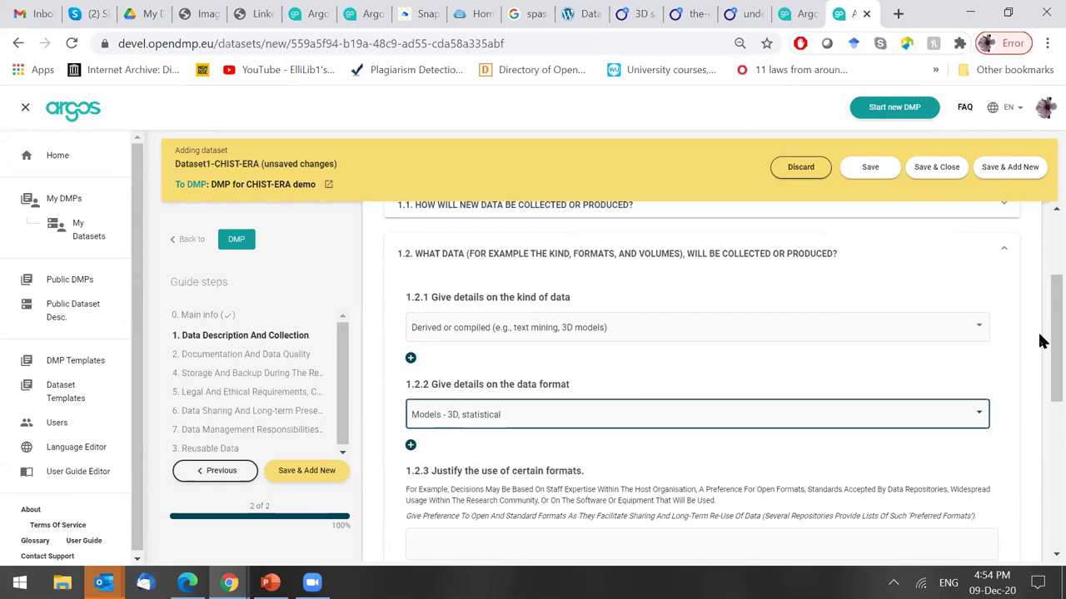
scroll(1039, 341, down, 1)
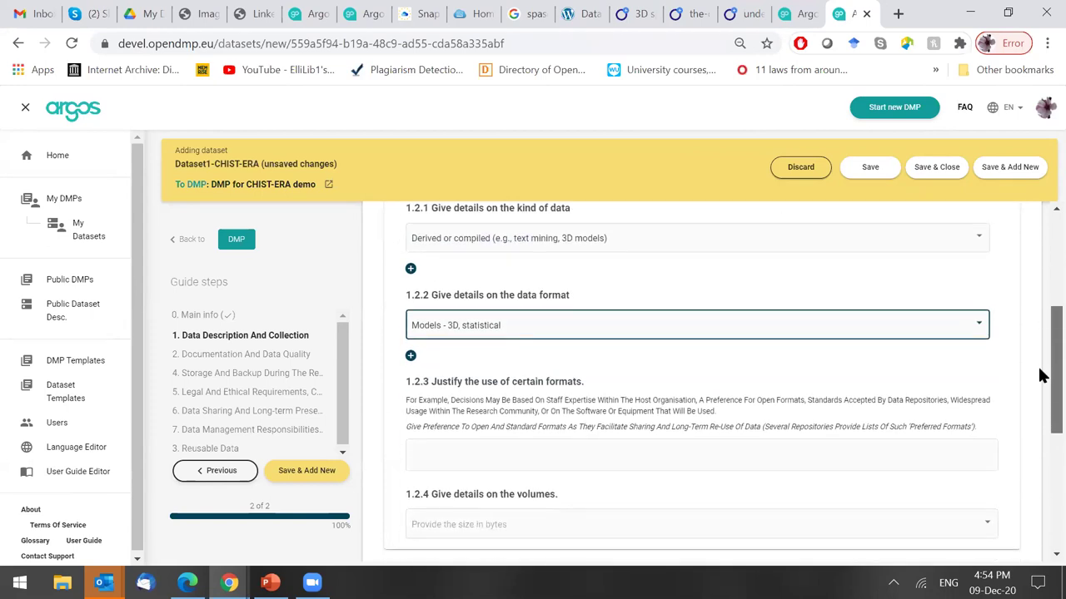
scroll(1039, 373, down, 1)
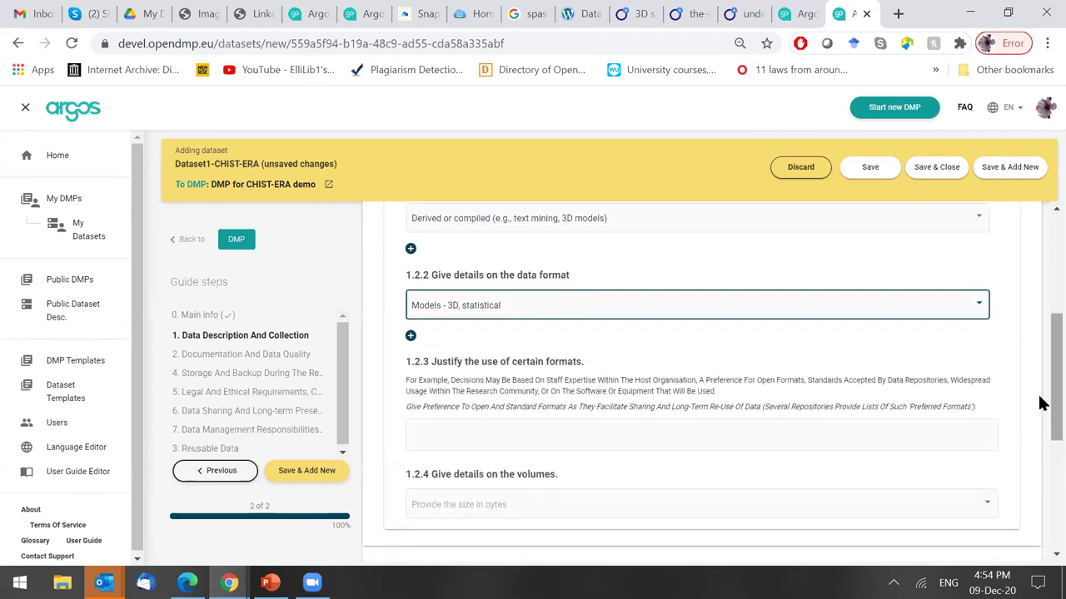
scroll(1040, 396, down, 1)
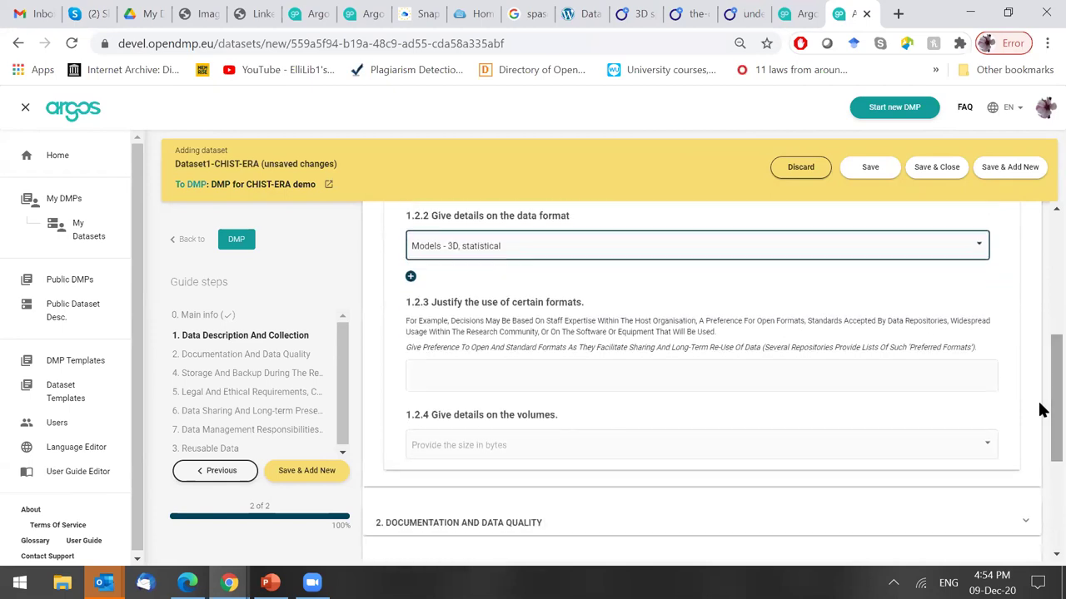
Write in 1.2.3 that GLB will be preferred because it's open.
click(538, 377)
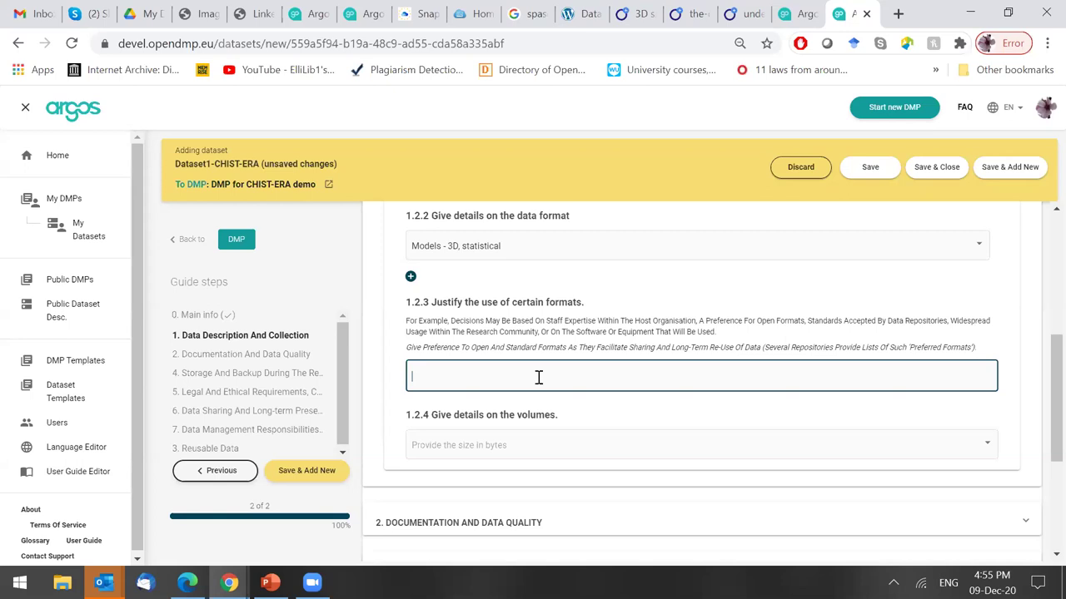
text(GLB will be preferred becaus)
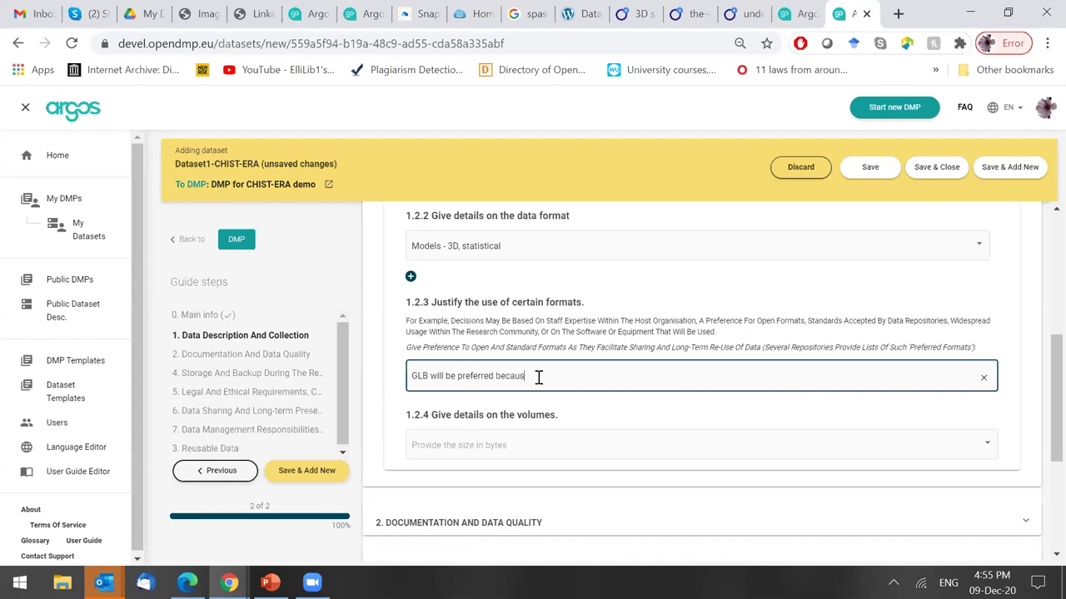
text(e it's open and and)
key(BackSpace)
key(BackSpace)
key(BackSpace)
key(BackSpace)
key(BackSpace)
key(BackSpace)
text(...)
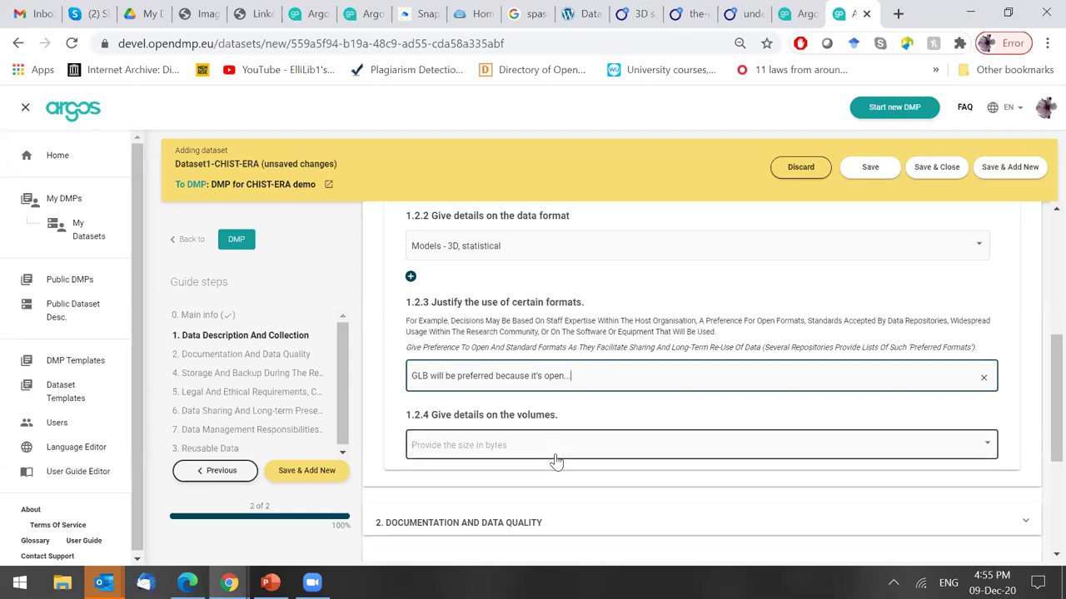
Finish the 1.2.3 format justification with 'STL format'.
click(556, 460)
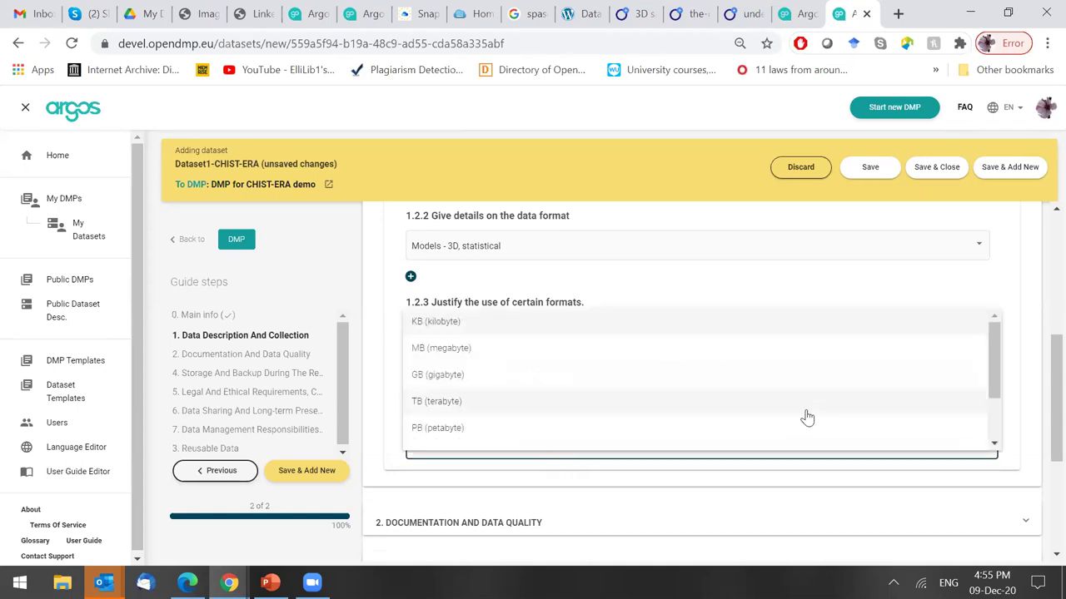
click(738, 305)
click(628, 374)
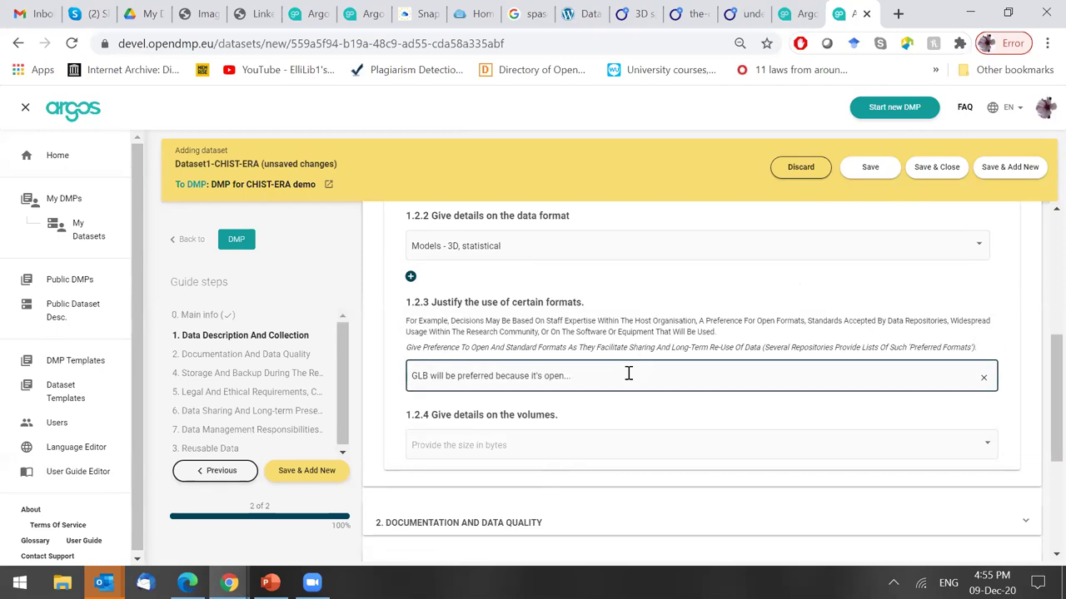
text(STL)
text(format)
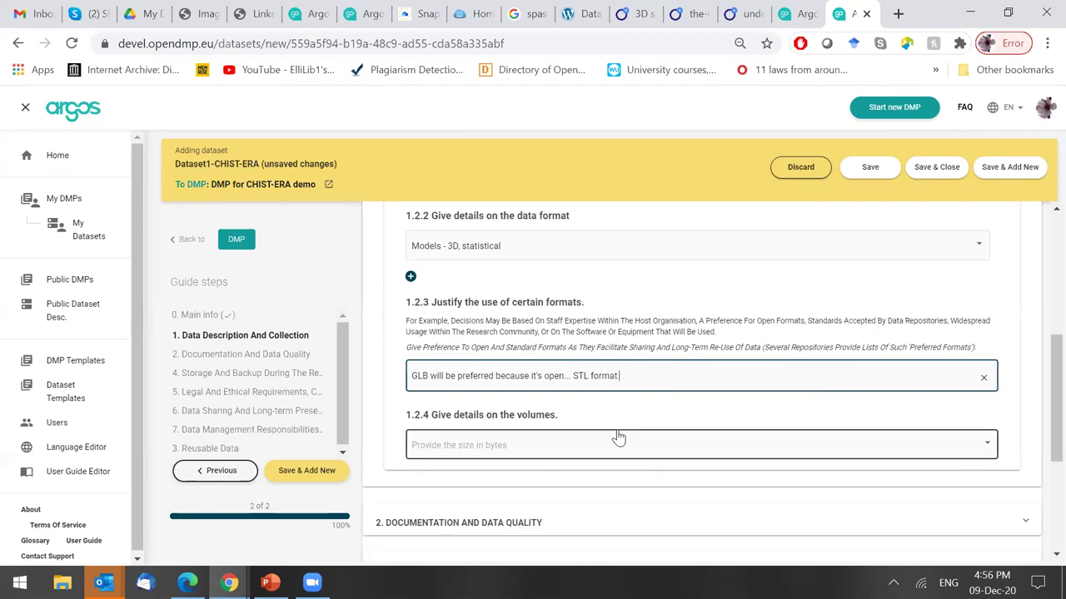
Set the 1.2.4 data volume unit to TB (terabyte) and collapse question 1.2.
click(574, 458)
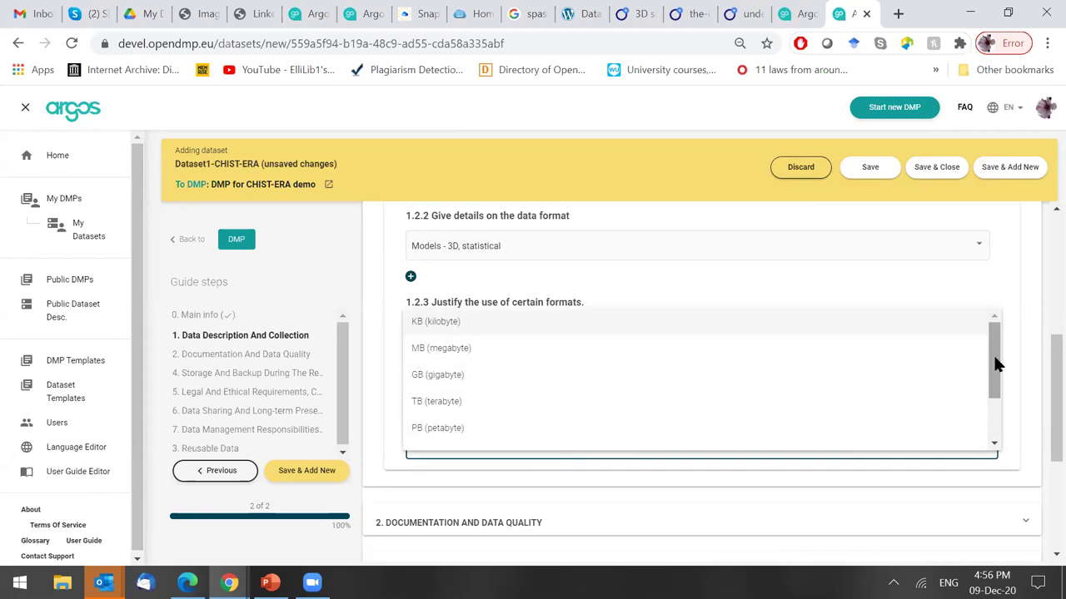
click(1033, 377)
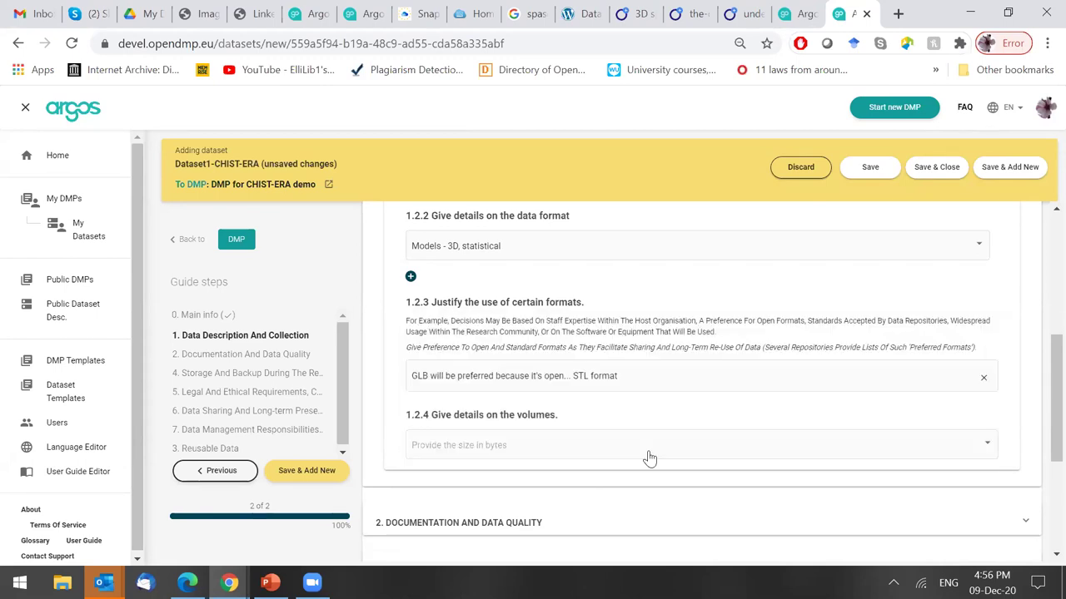
click(541, 442)
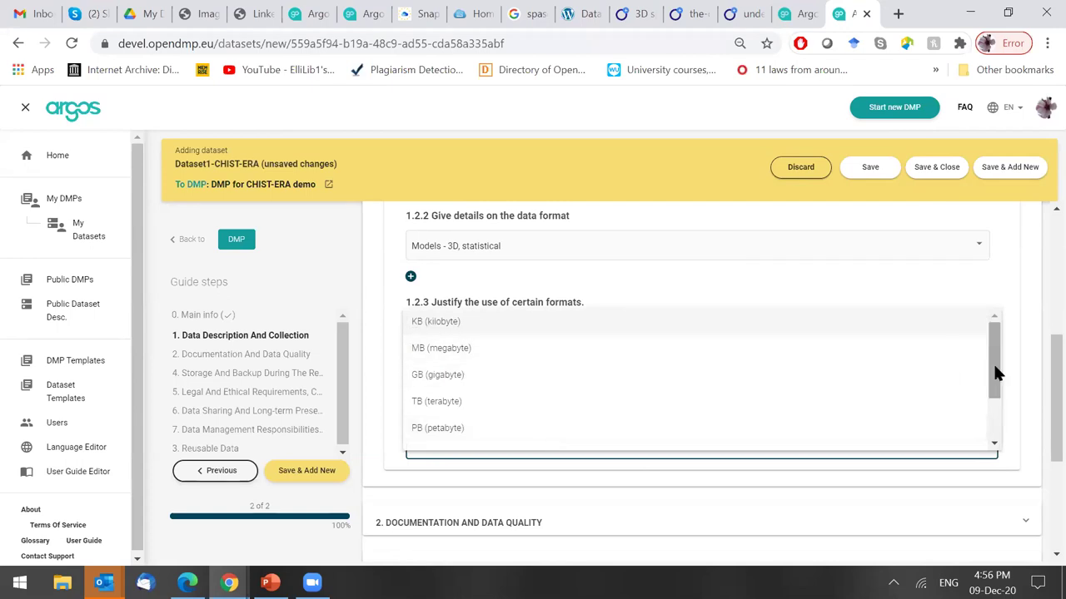
drag(997, 375, 999, 335)
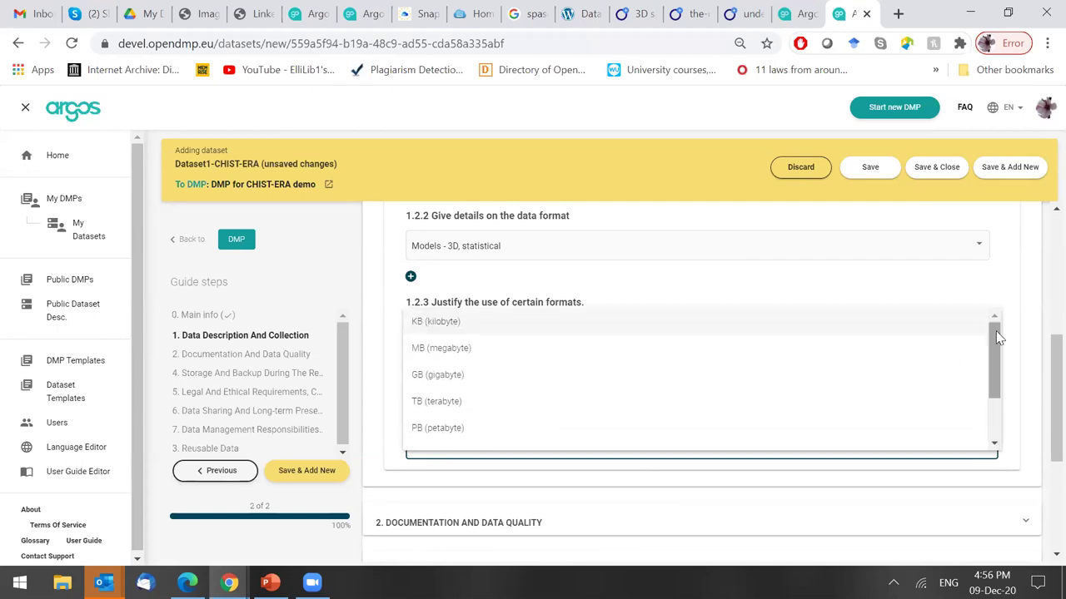
click(663, 395)
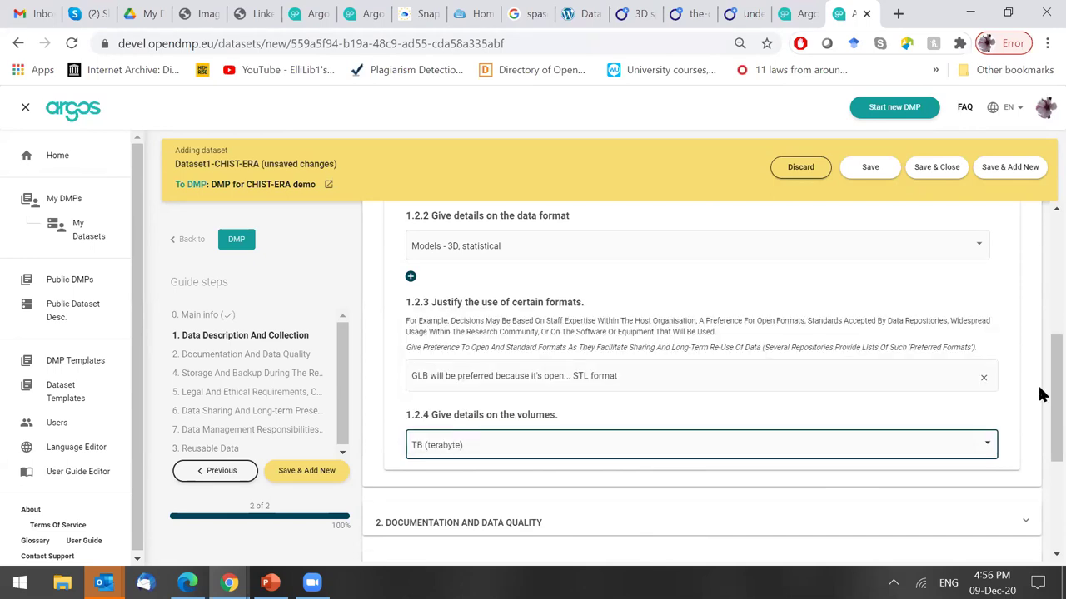
scroll(1041, 381, down, 1)
scroll(1040, 349, up, 2)
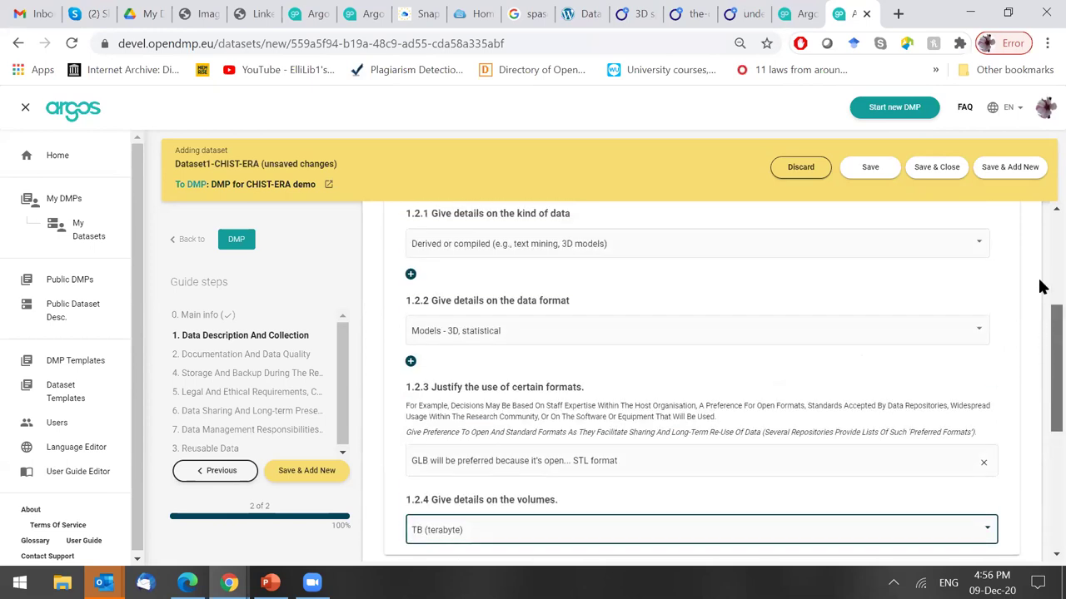
scroll(1039, 286, up, 2)
click(674, 358)
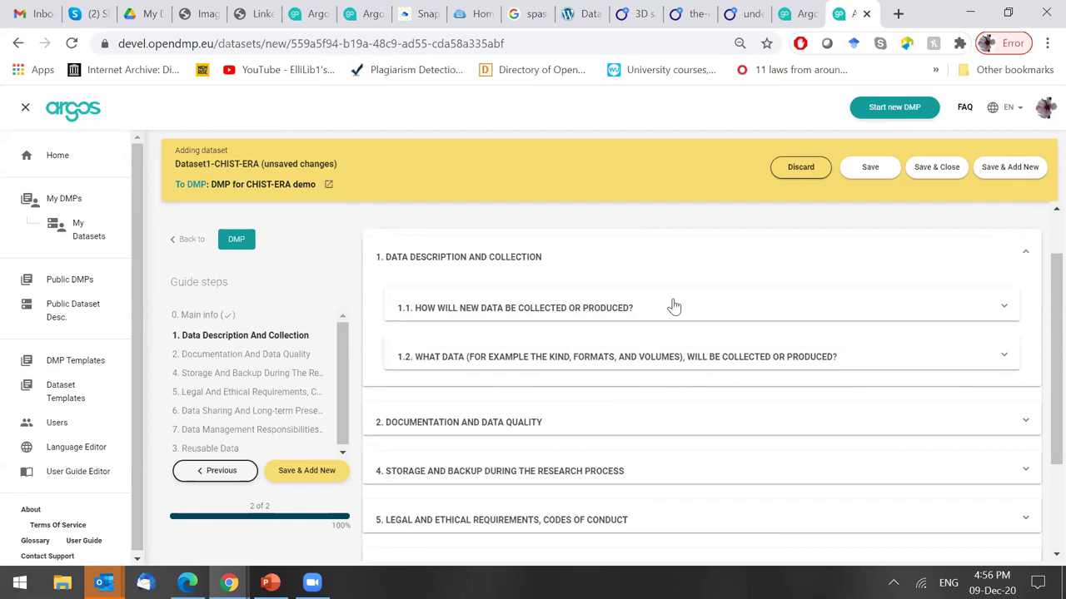
Expand Documentation and Data Quality and tick Descriptive as the 2.1.1 metadata type.
click(657, 413)
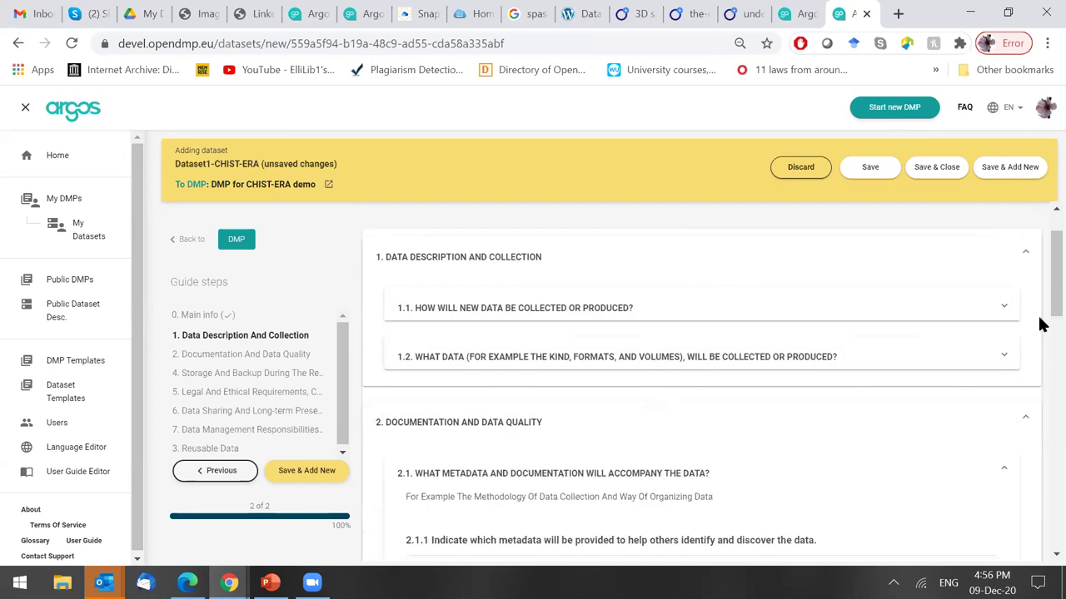
scroll(1040, 303, down, 2)
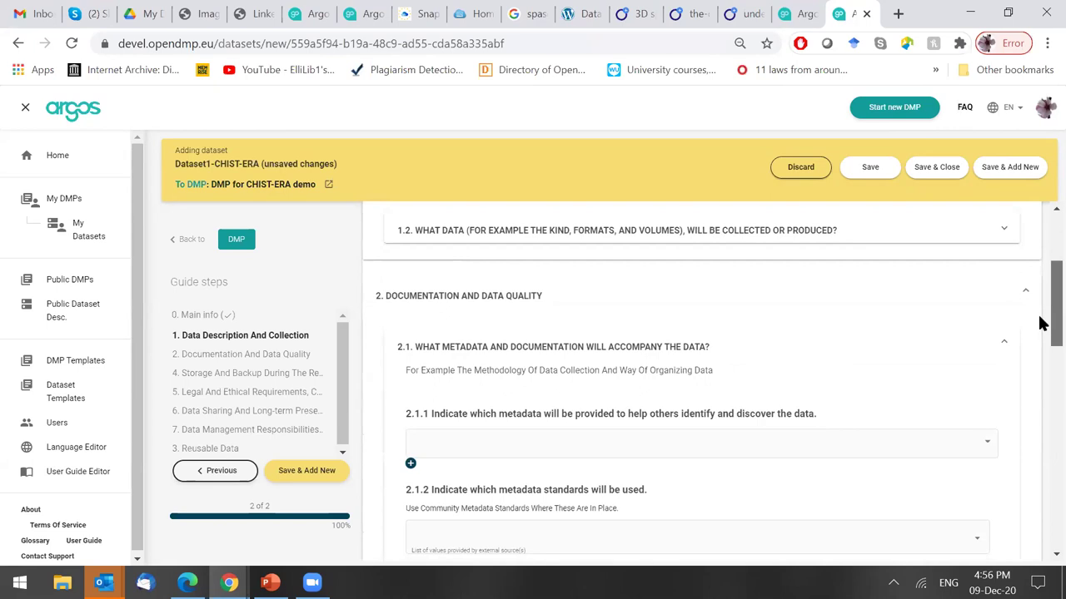
scroll(1040, 325, up, 1)
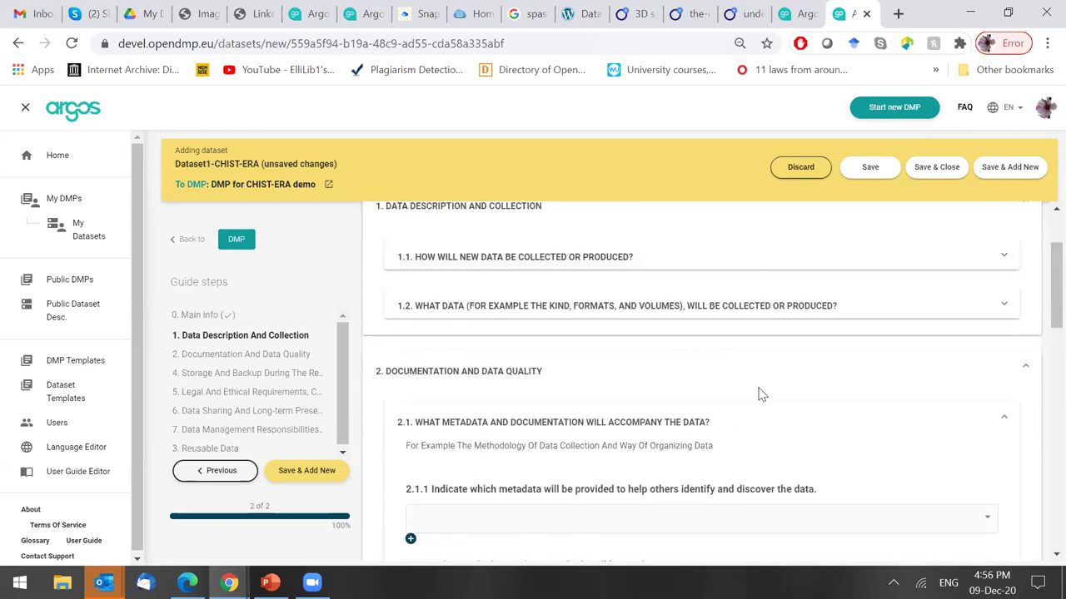
drag(1039, 295, 1049, 328)
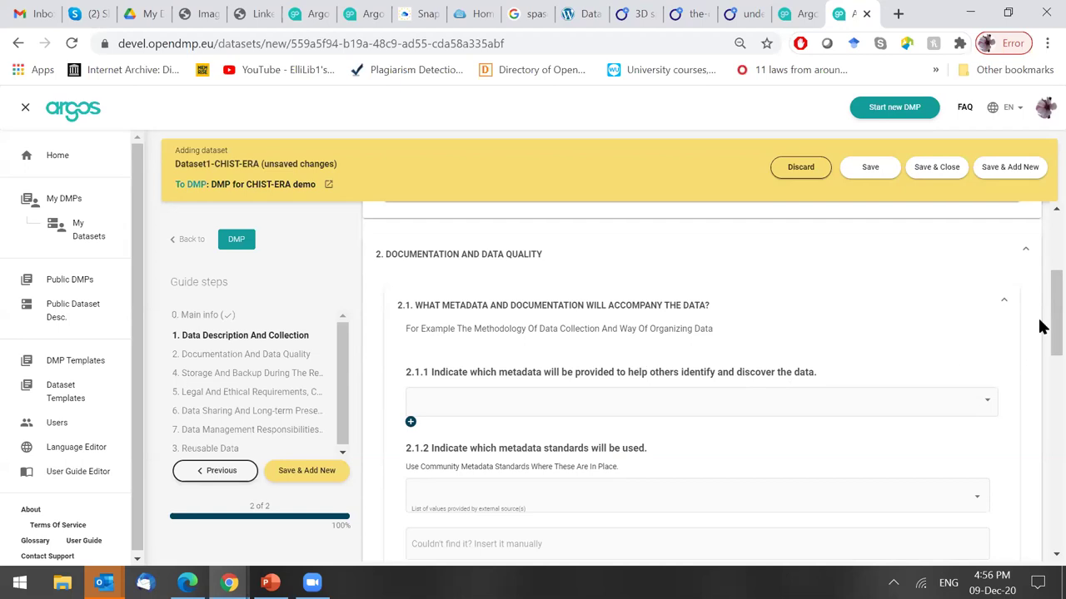
drag(1039, 340, 1039, 333)
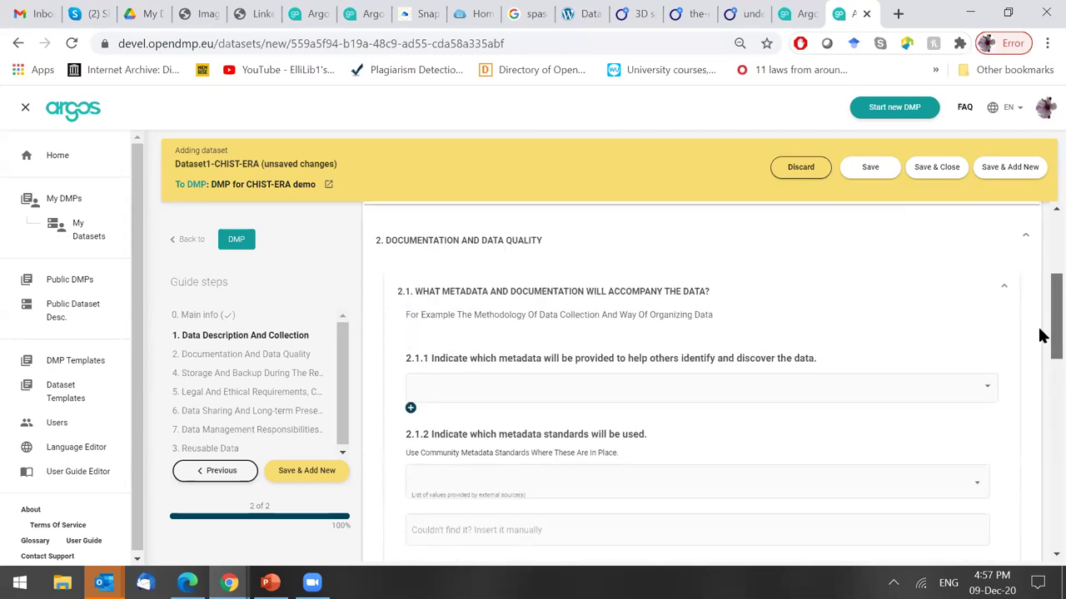
click(516, 392)
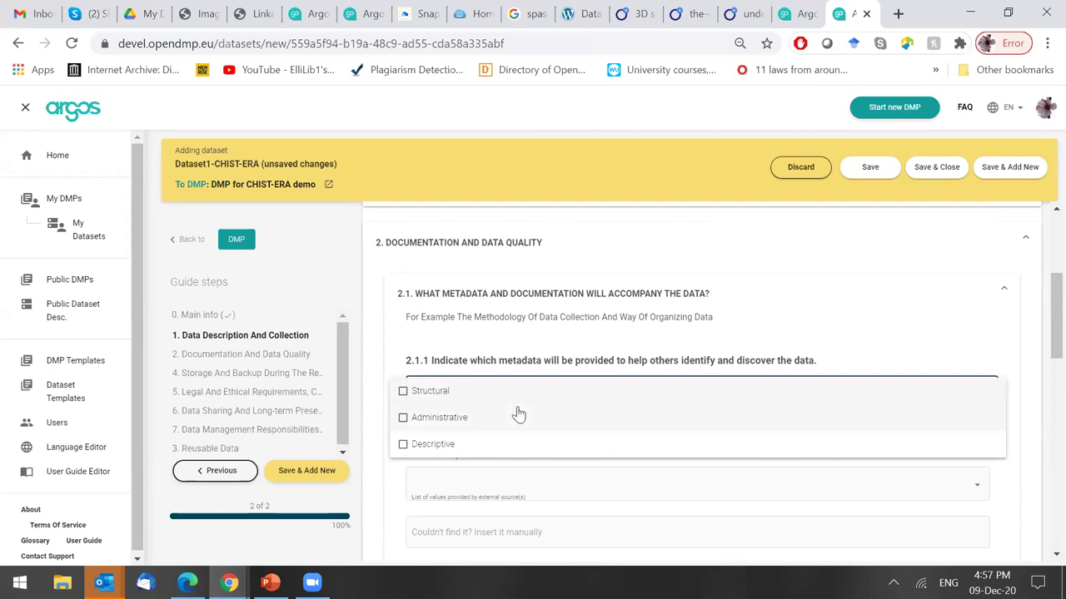
click(536, 454)
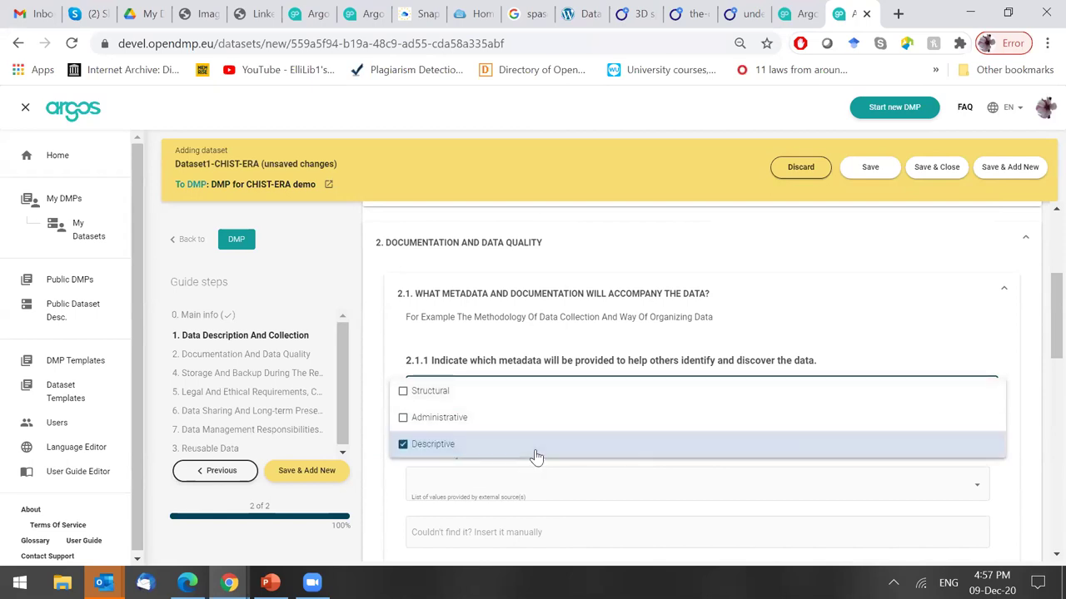
click(805, 336)
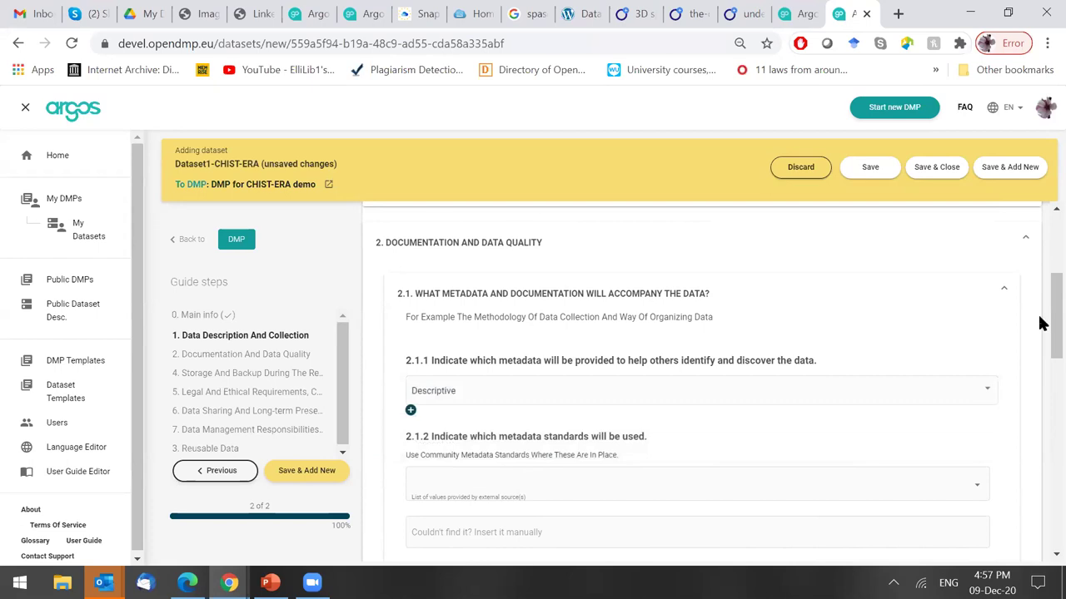
Choose CIM (Common Information Model) as the 2.1.2 metadata standard.
drag(1050, 302, 1051, 347)
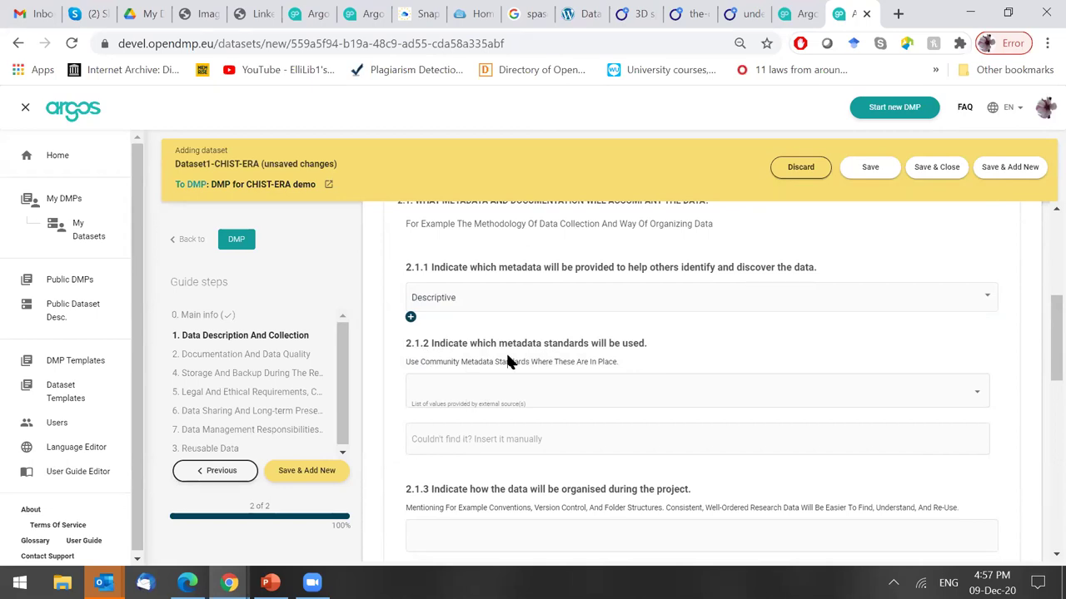
click(579, 388)
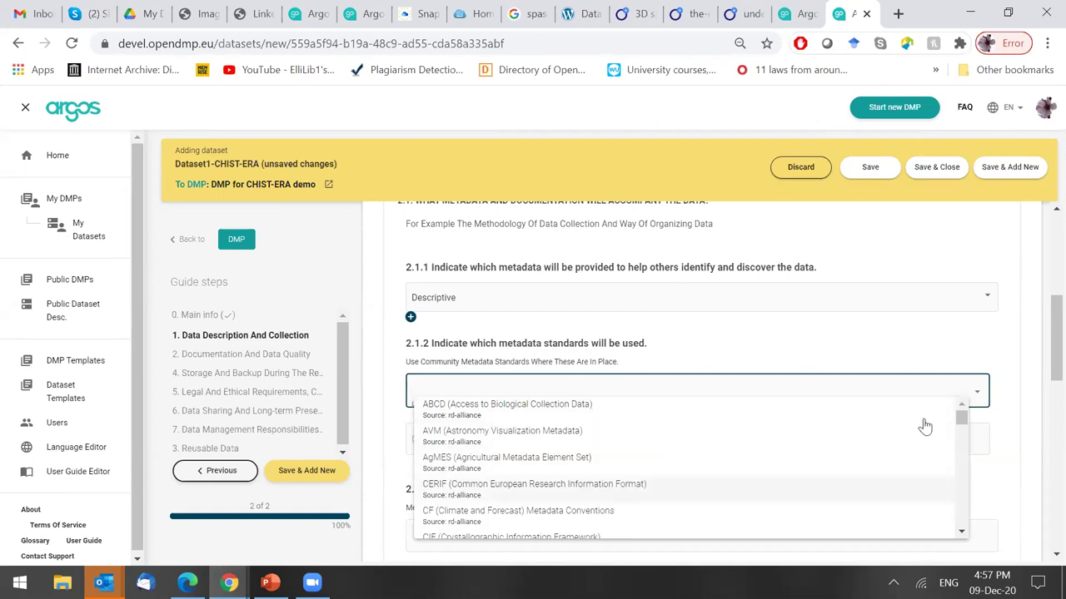
scroll(963, 427, down, 3)
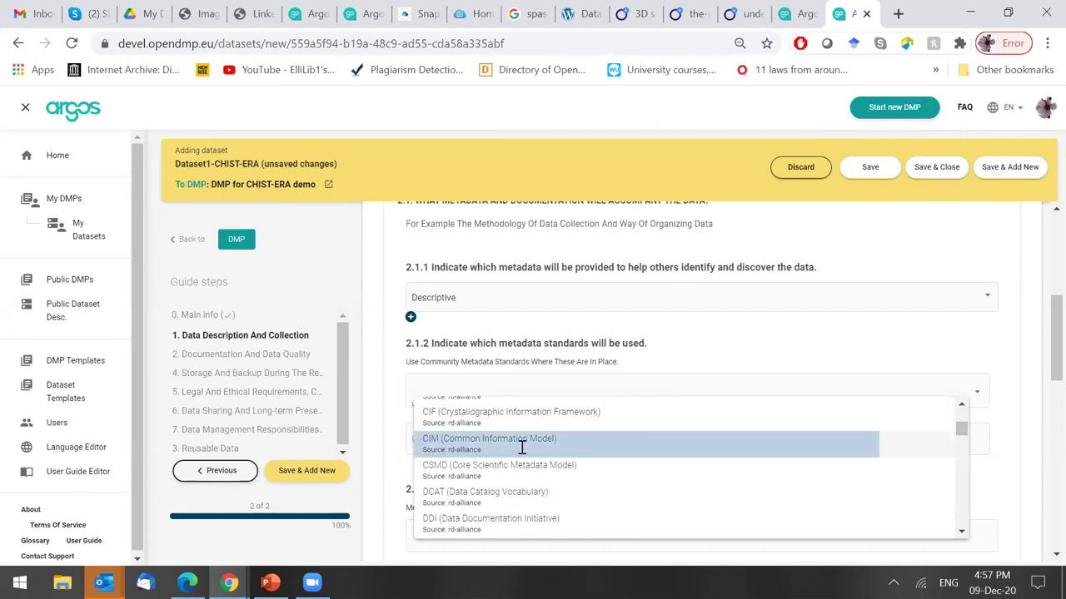
click(521, 443)
drag(1041, 333, 1041, 356)
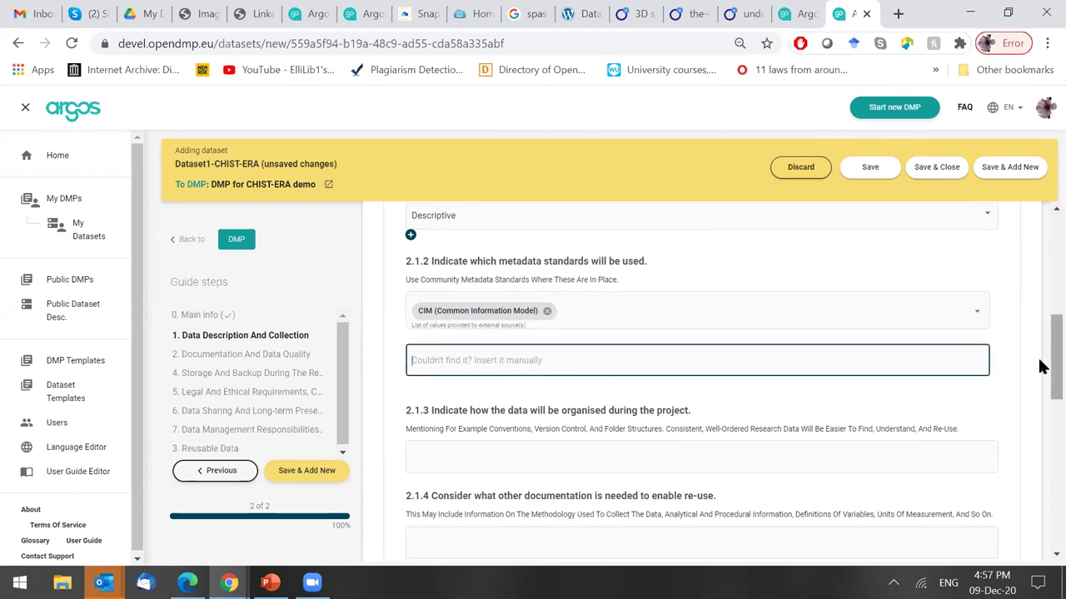
scroll(1039, 367, down, 3)
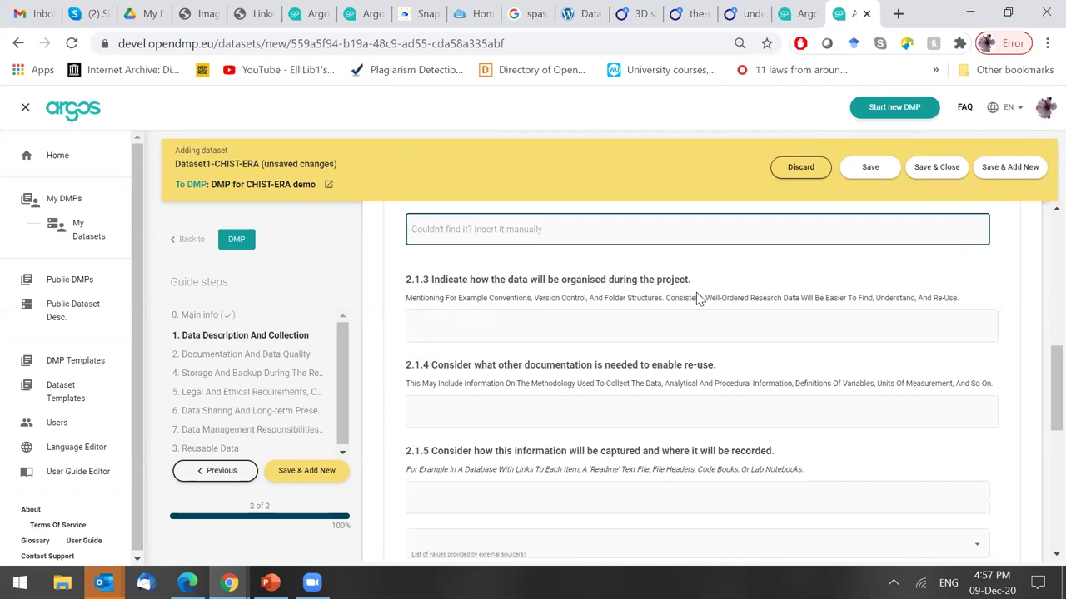
click(659, 323)
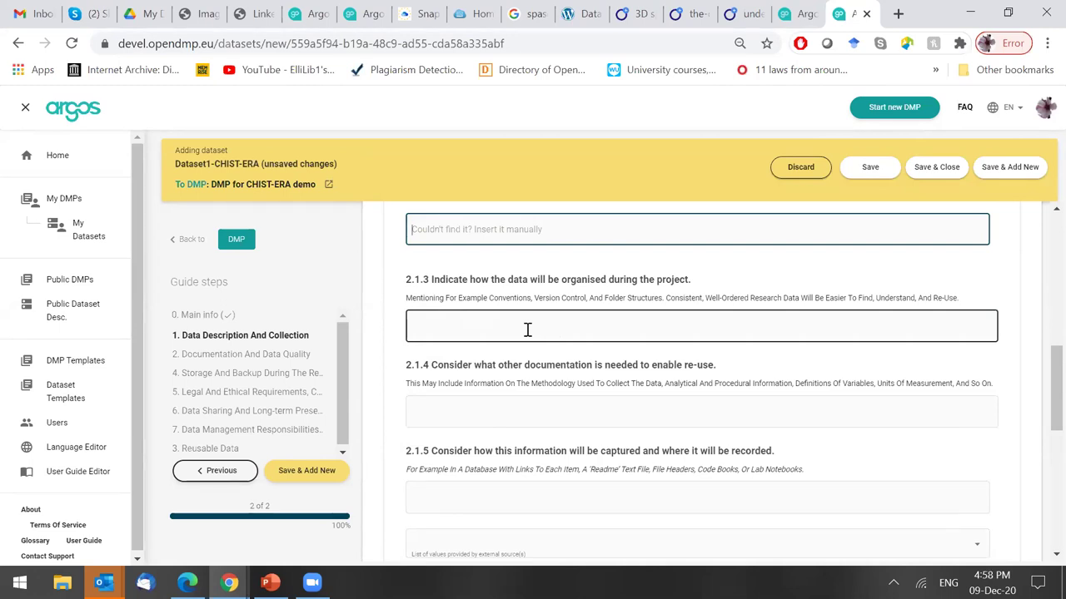
Begin the 2.1.3 answer with the variable prefix convention, e.g. Bln for Boolean.
click(502, 216)
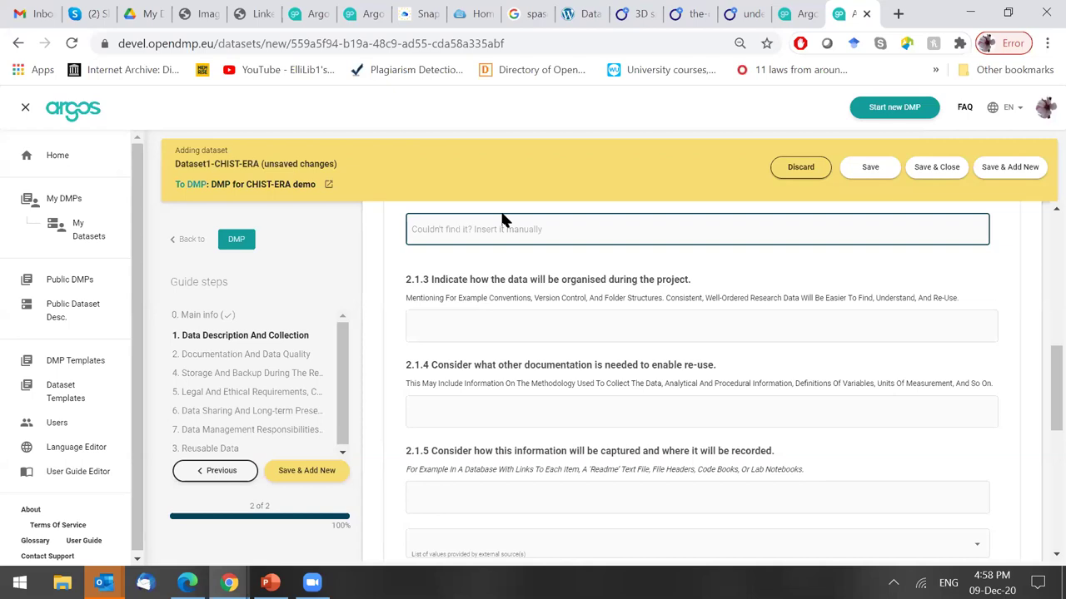
click(505, 321)
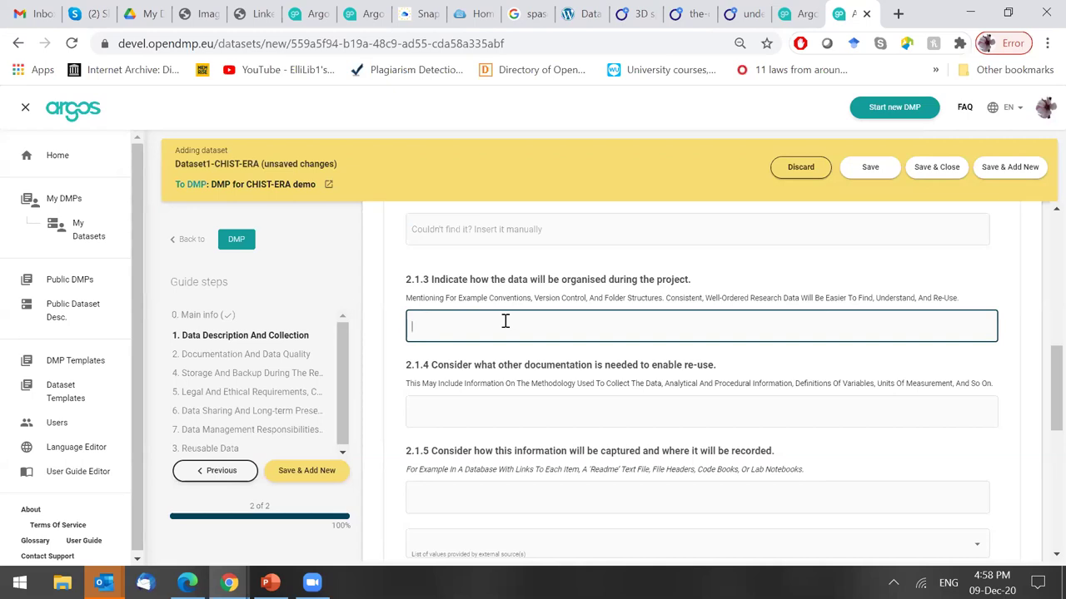
text(Boolen)
key(BackSpace)
key(BackSpace)
key(BackSpace)
key(BackSpace)
key(BackSpace)
key(BackSpace)
text(Type of variable)
key(BackSpace)
key(BackSpace)
text(les - prefer example)
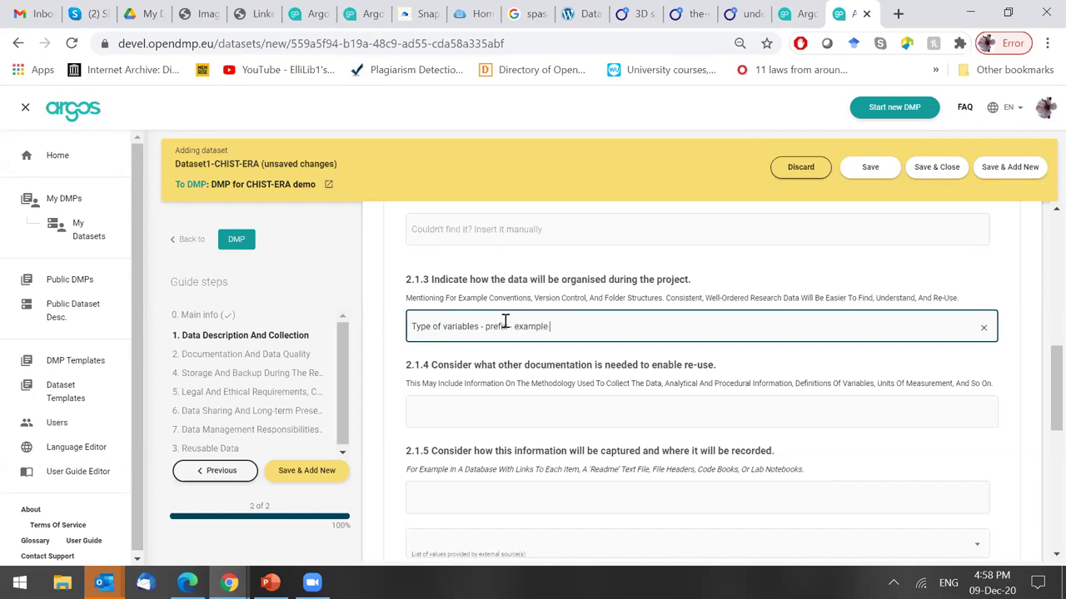
text( ()
text(Boole)
text(ye)
key(BackSpace)
key(BackSpace)
text(Bln)
Finish the answer with the file structure Y-M-D.title_version and lowercase the 't' after 'files'.
text(BooleanFound)
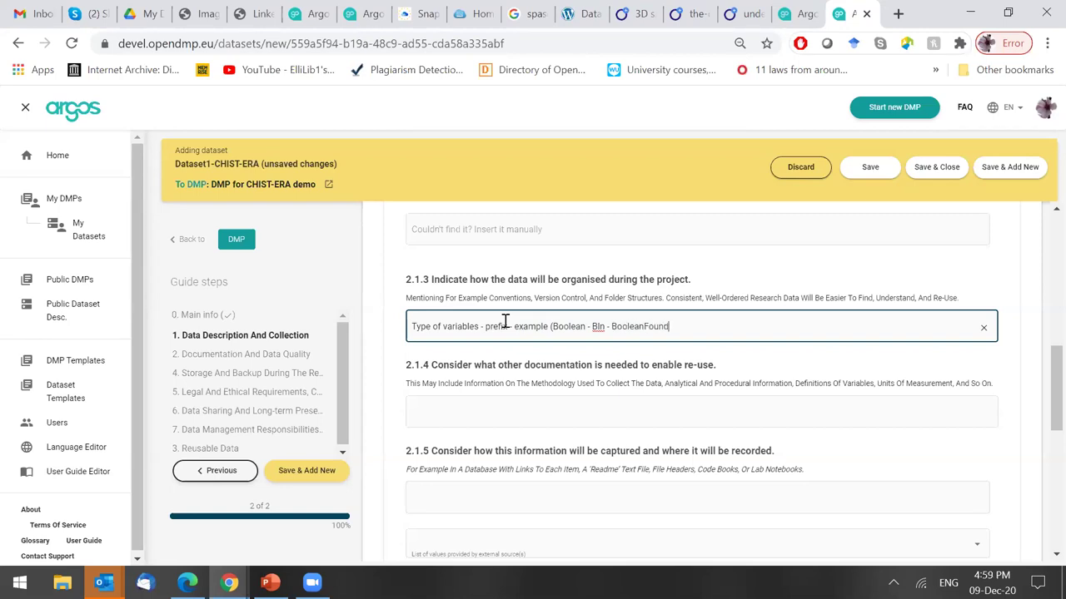
text() ; for files: the structre)
key(BackSpace)
key(BackSpace)
text(ure is)
text(: )
text(MDH)
key(BackSpace)
key(BackSpace)
key(BackSpace)
text(Y)
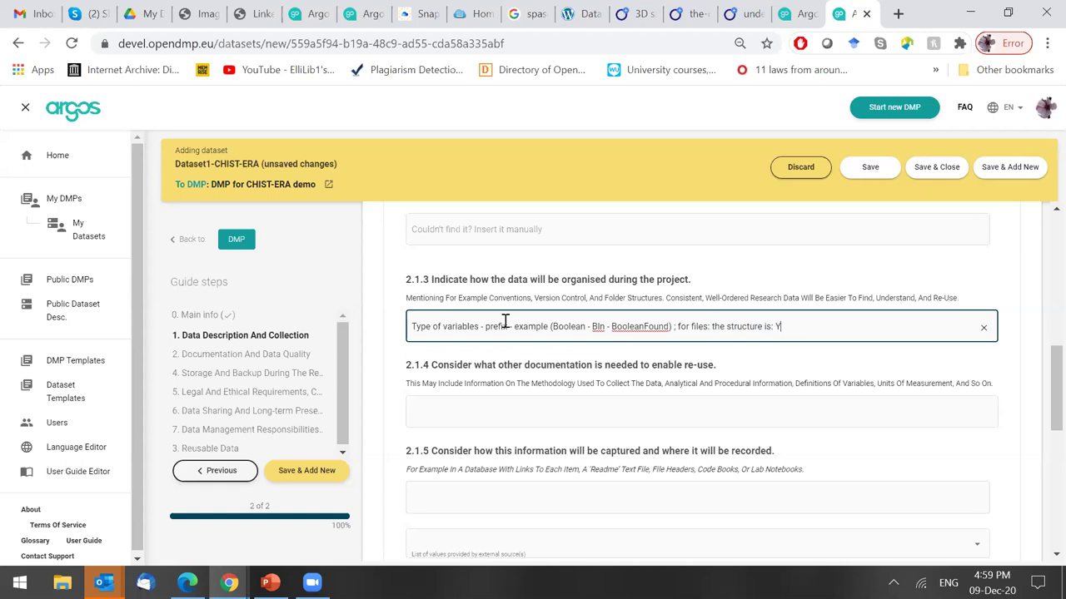
text(-M-)
text(D)
text(.)
text(title)
text(_version)
click(709, 329)
key(Delete)
key(Delete)
text(t)
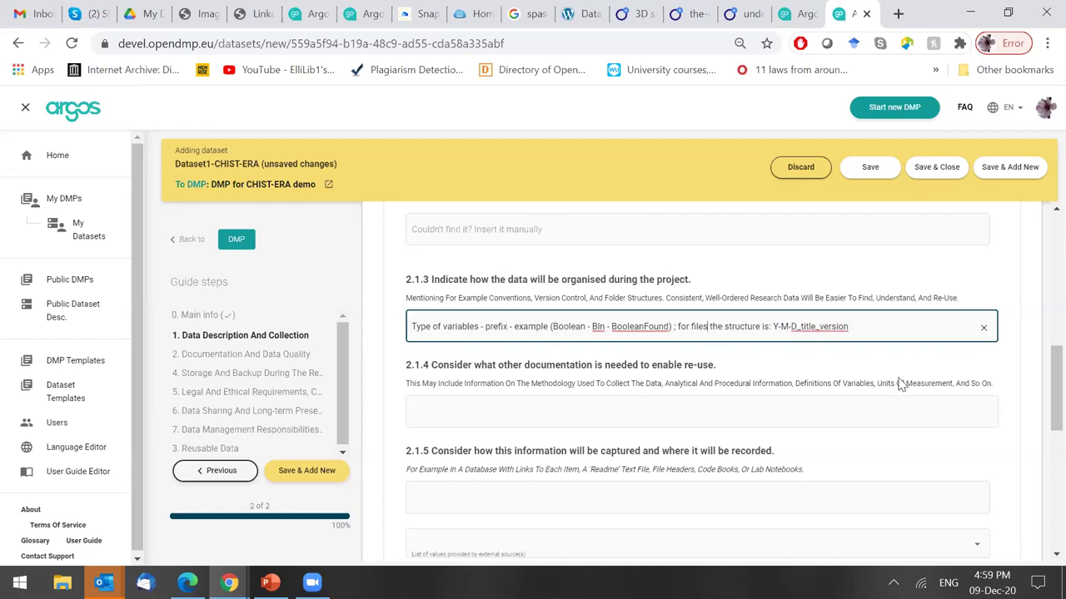
scroll(1039, 378, down, 2)
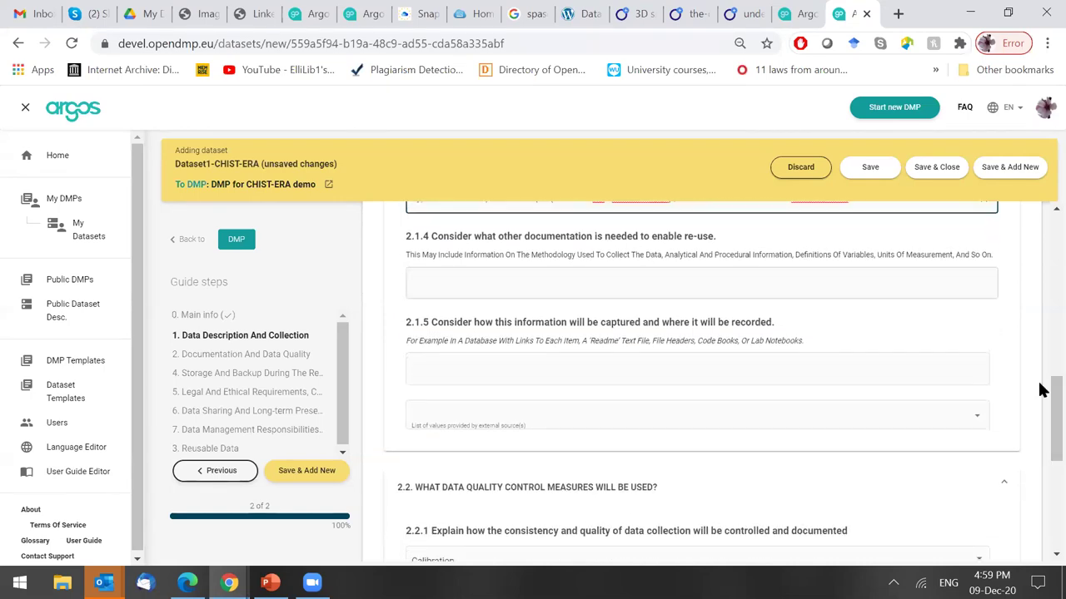
scroll(1042, 391, up, 1)
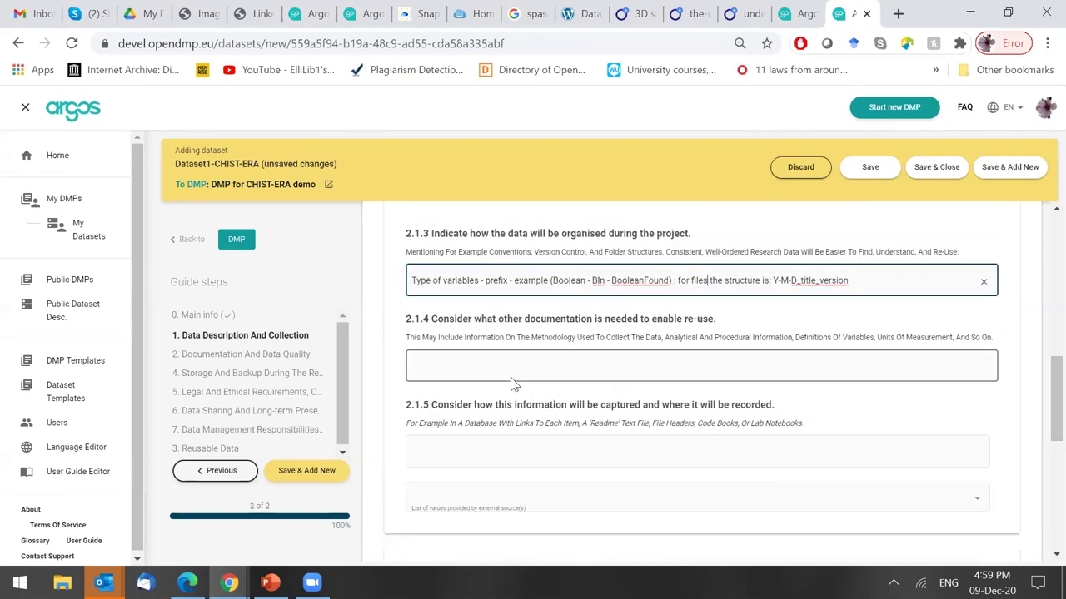
Answer question 2.1.4 with 'Other documentation, eg analytical', correcting the typo.
click(491, 369)
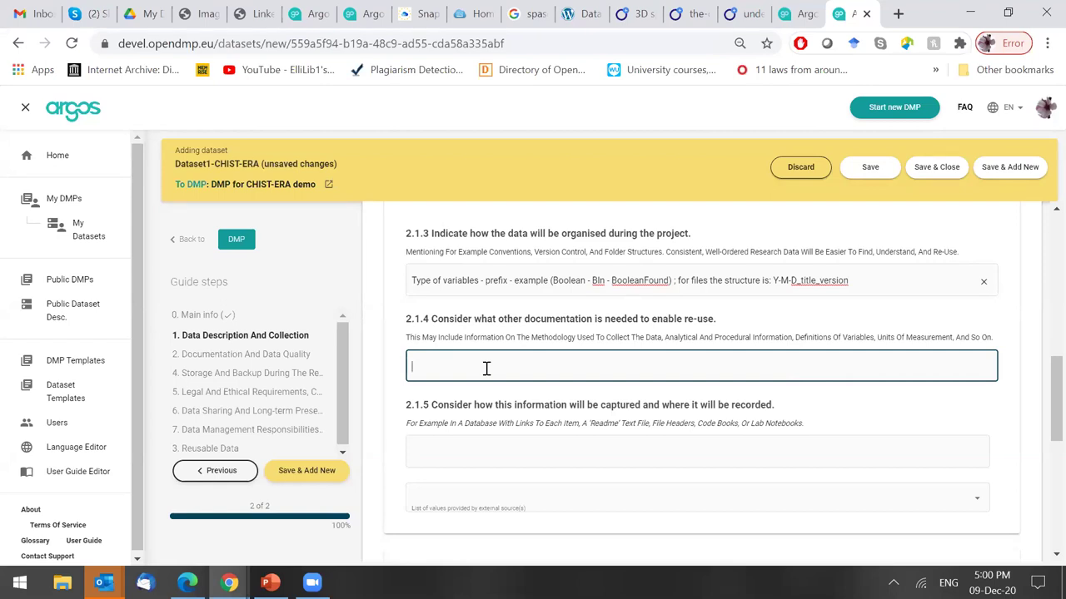
text(Other docu)
text(e)
text(mentation)
text(, eg )
text(analytcal)
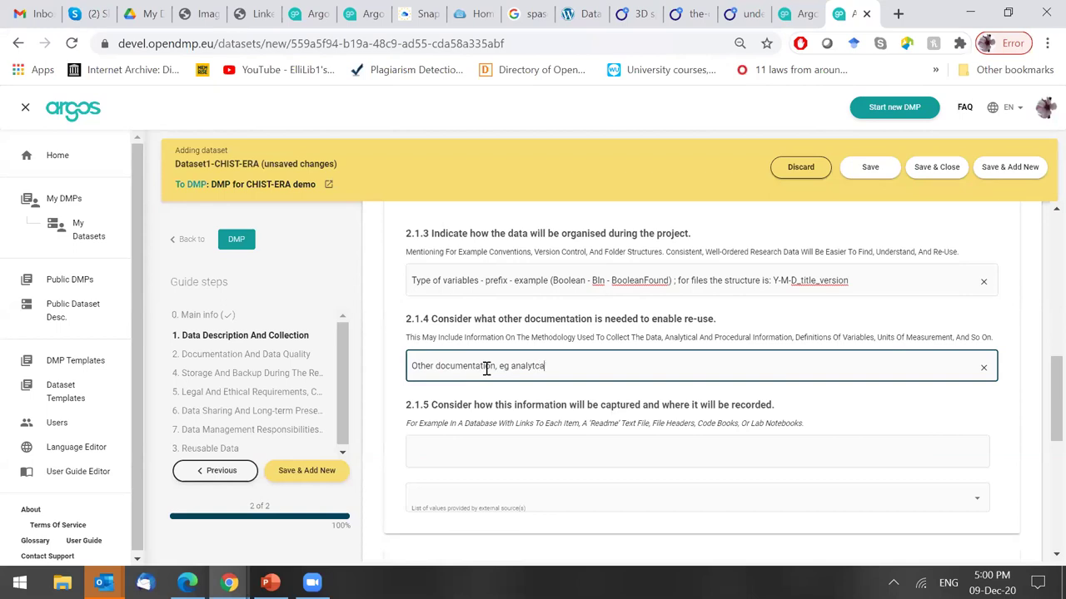
key(BackSpace)
key(BackSpace)
key(BackSpace)
text(ical)
scroll(487, 369, down, 2)
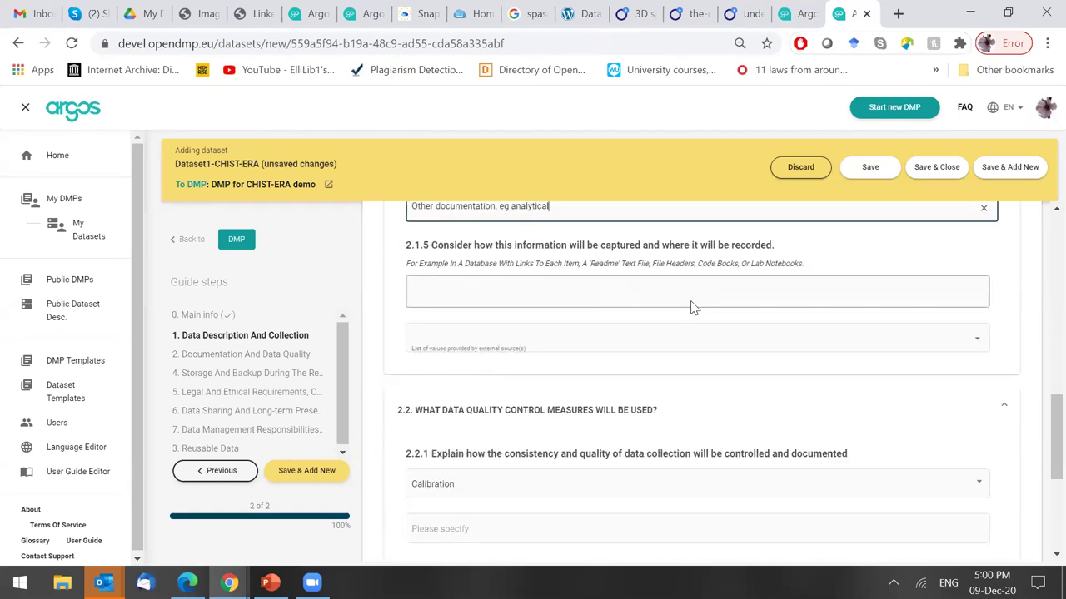
scroll(691, 308, up, 1)
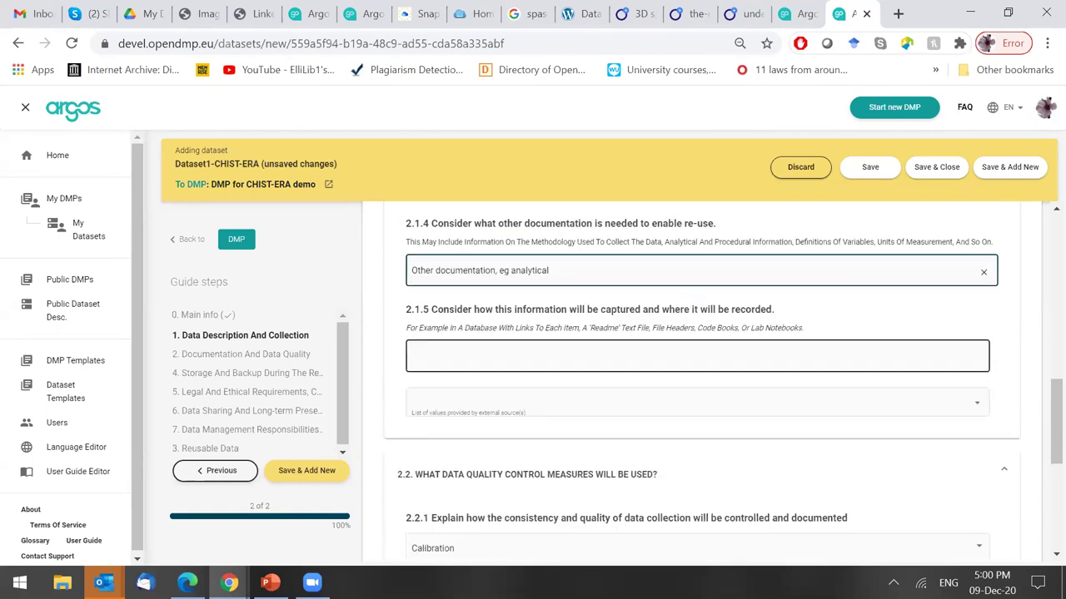
Pick PaN notebook as the 2.1.5 source after a 'Notebook' search, since 'Labno' found nothing.
click(572, 356)
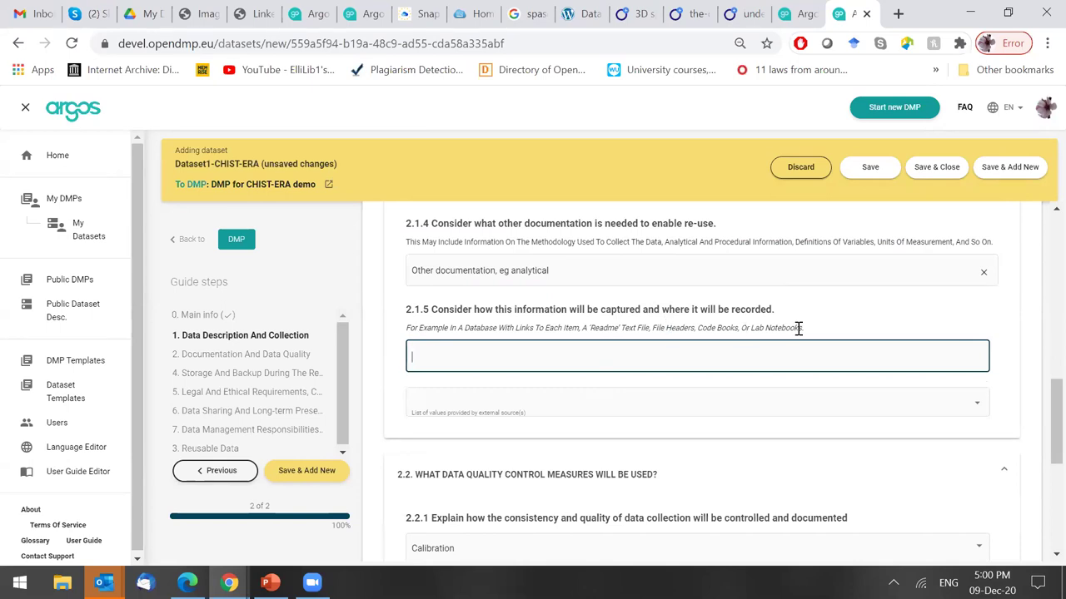
click(602, 406)
text(La)
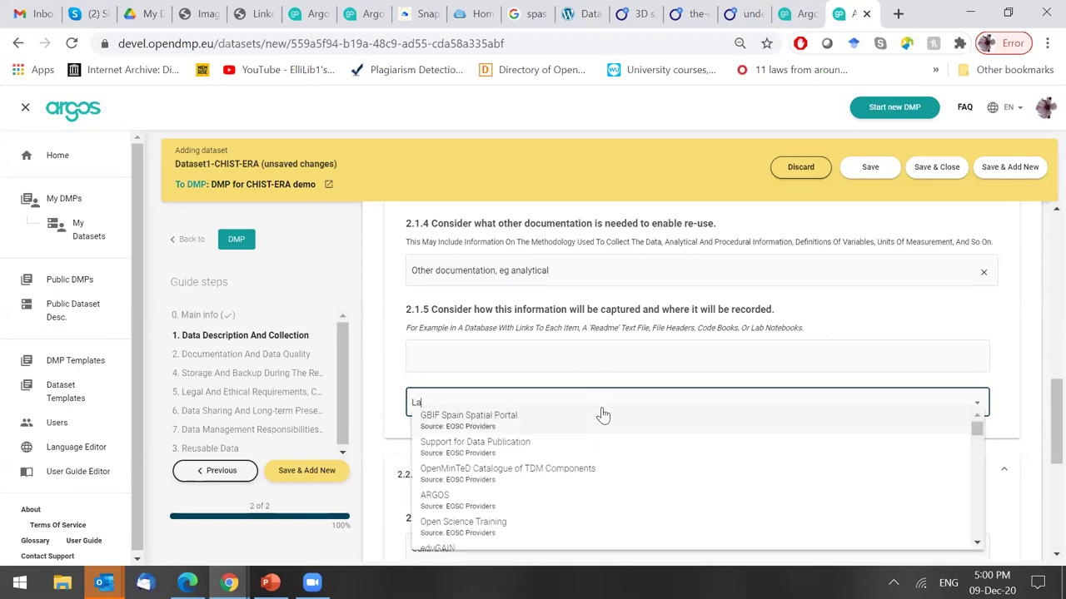
text(b)
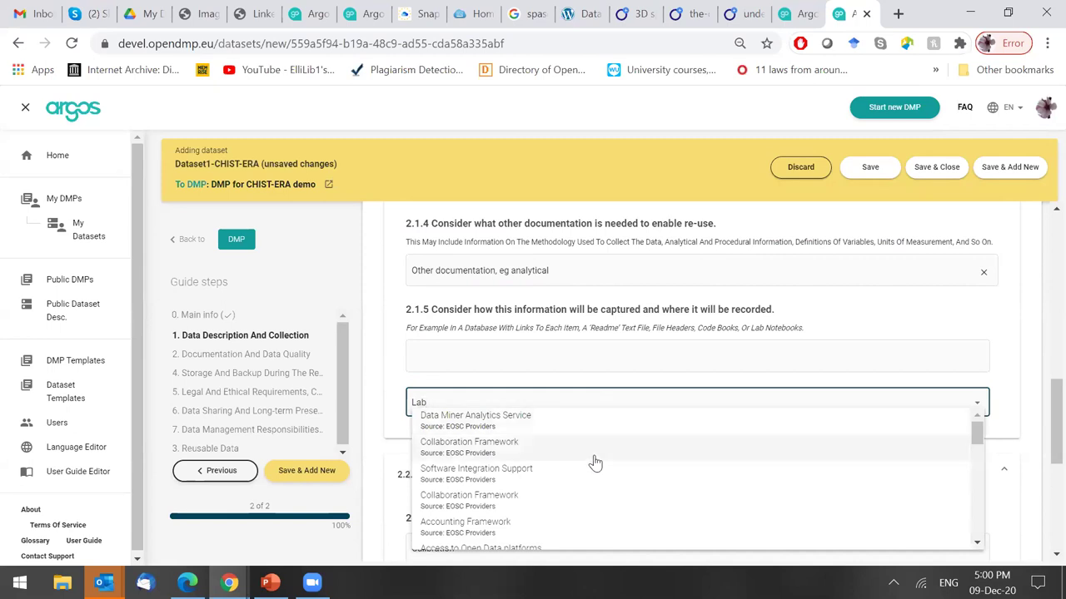
text(no)
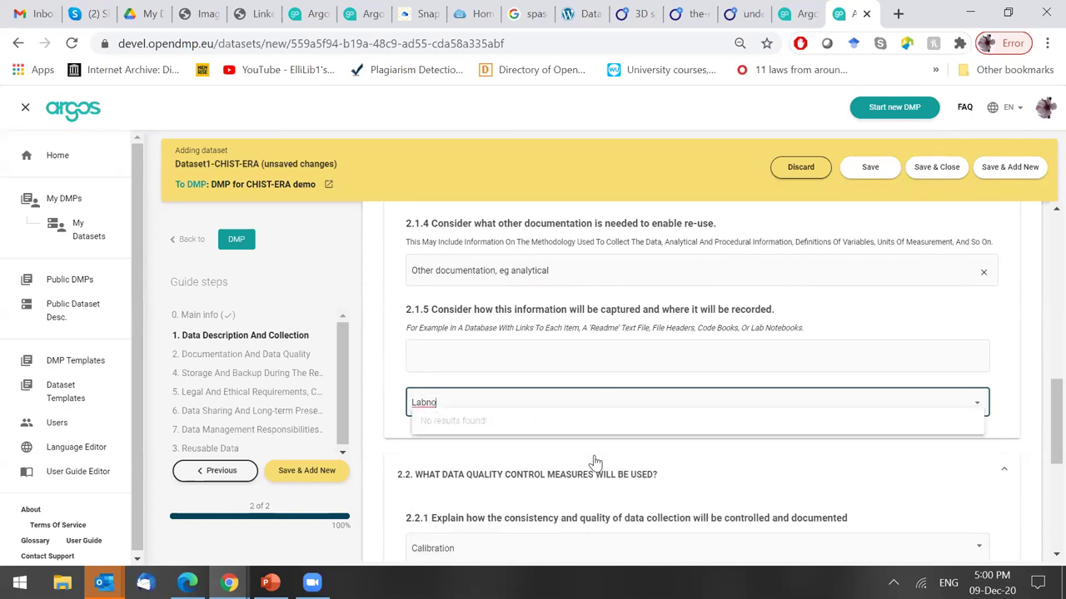
click(433, 416)
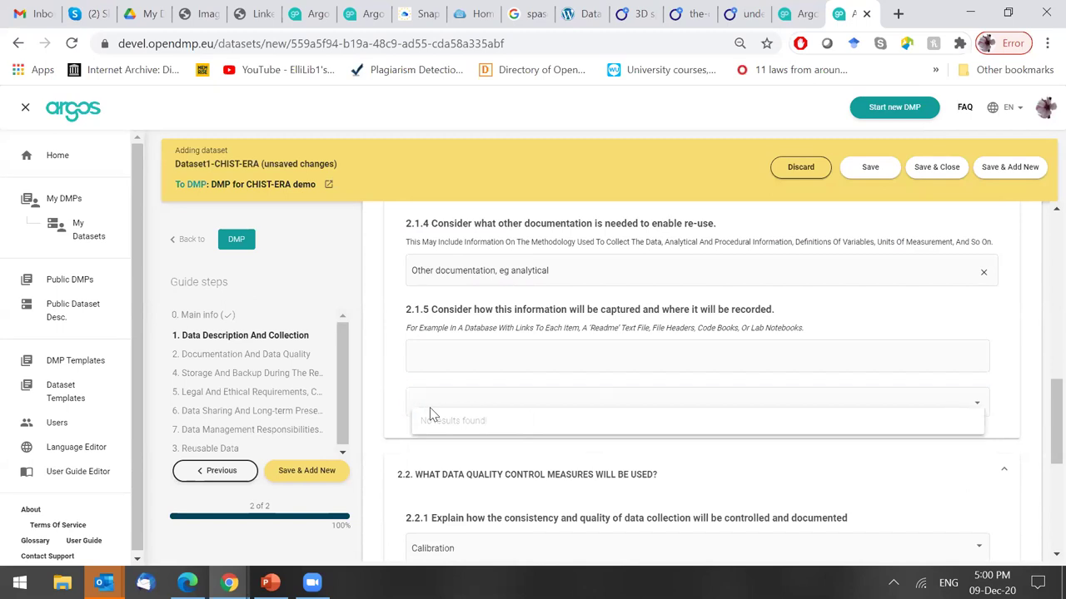
click(527, 355)
click(518, 402)
text(Note)
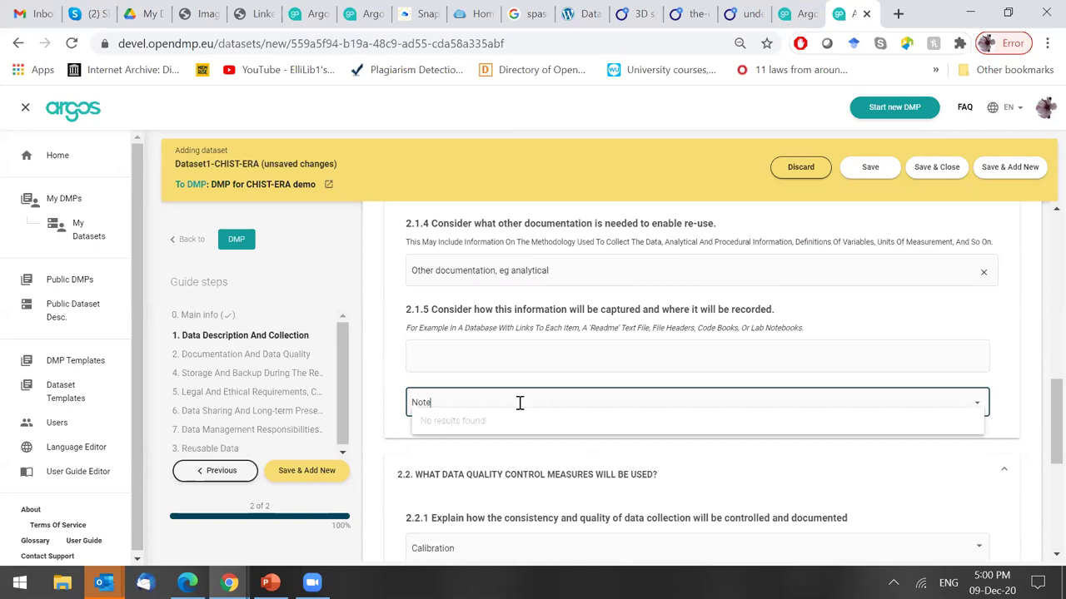
text(book)
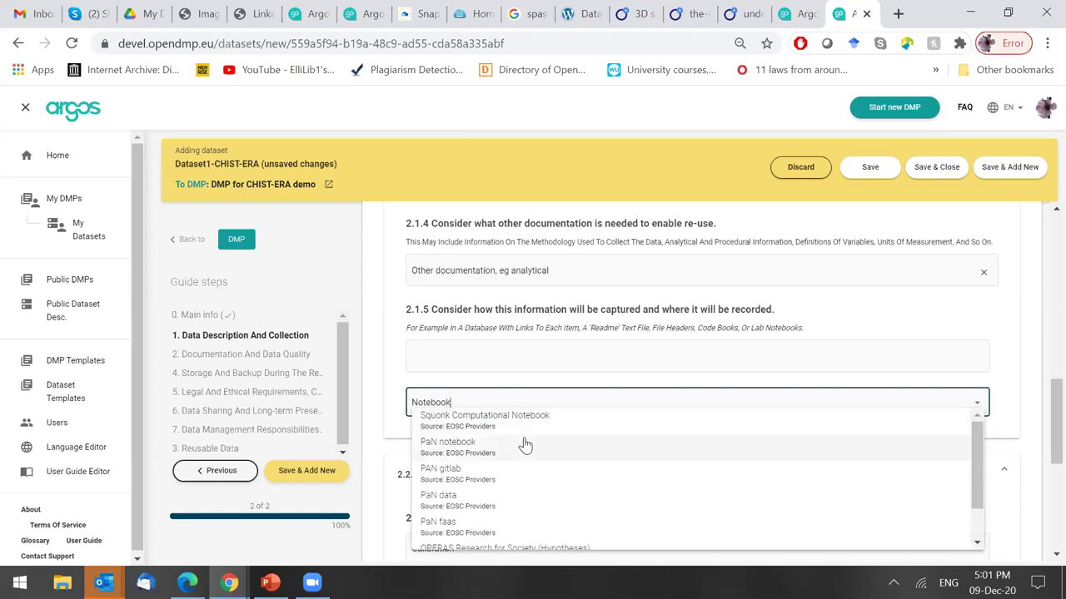
click(487, 444)
click(528, 359)
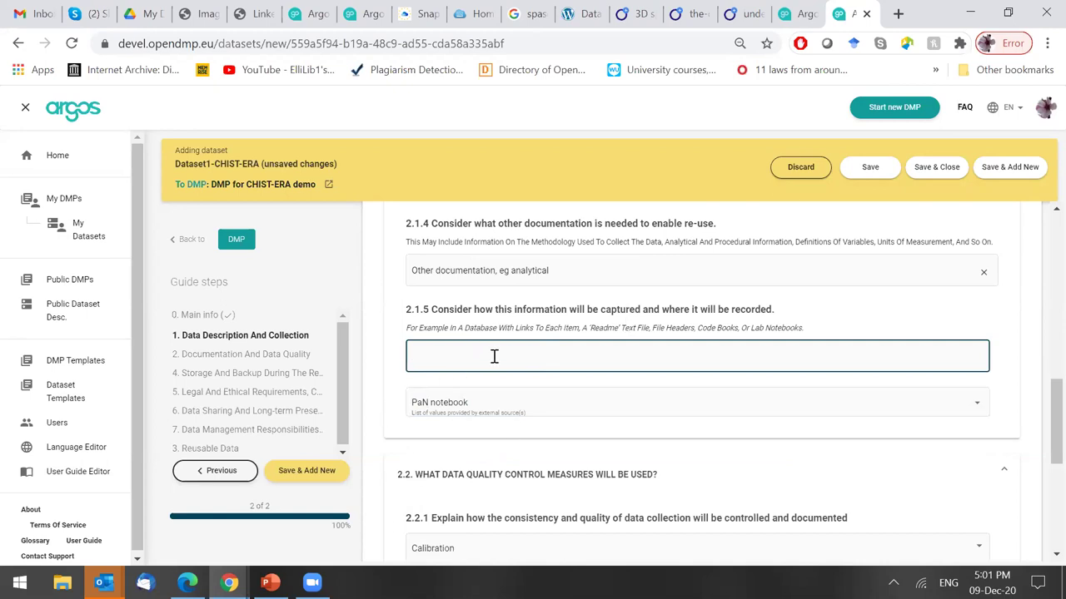
Type 'This information will ..' as the 2.1.5 text answer.
text(This information will ..)
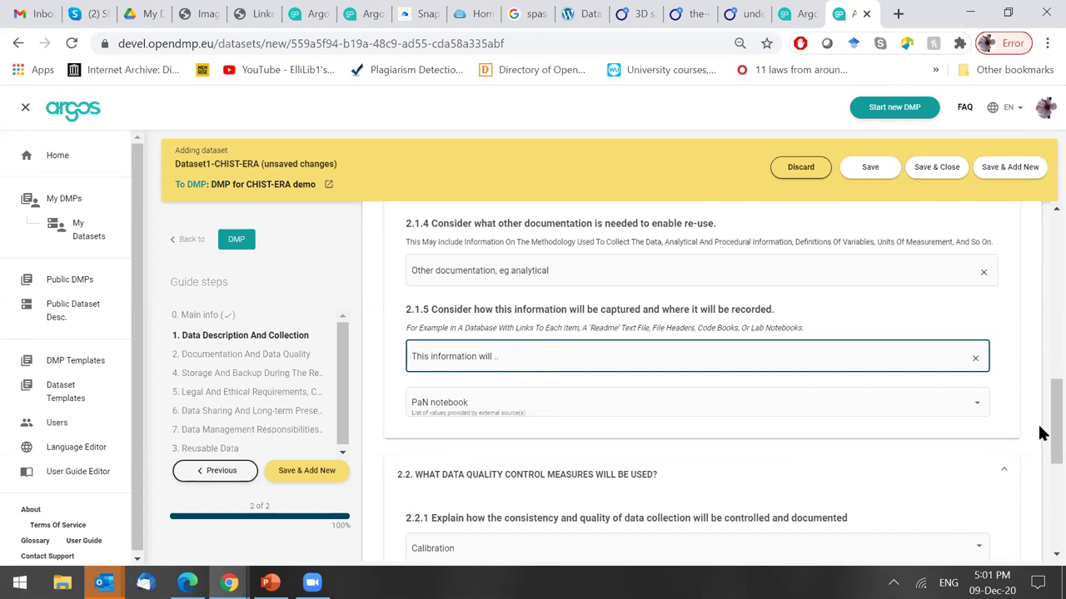
scroll(1039, 423, down, 3)
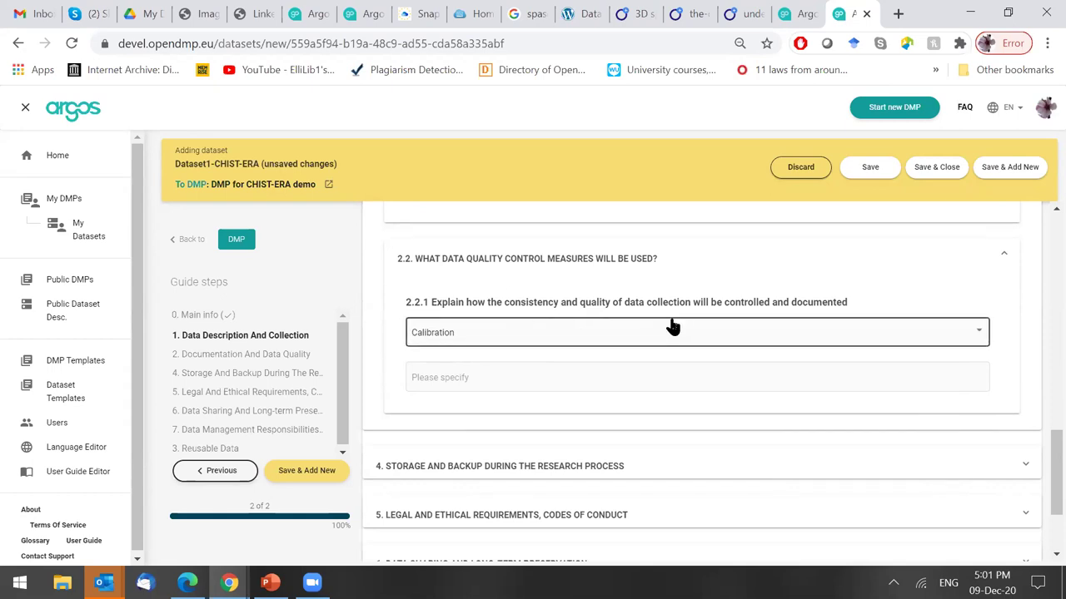
Change 2.2.1 measures from Calibration to Repeated samples or measurements and Peer review of data.
click(768, 340)
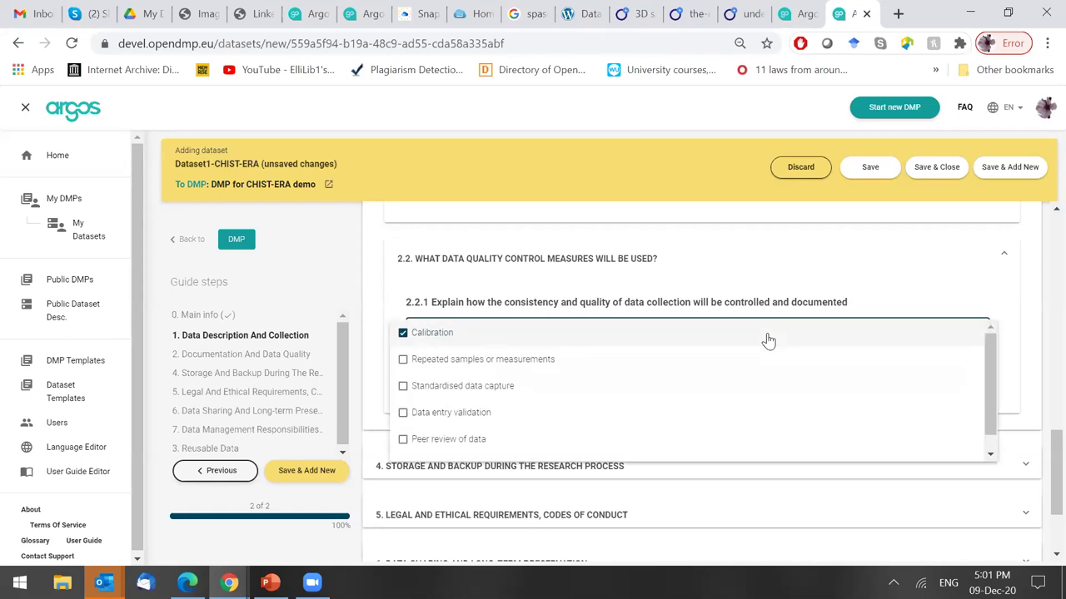
scroll(991, 383, down, 1)
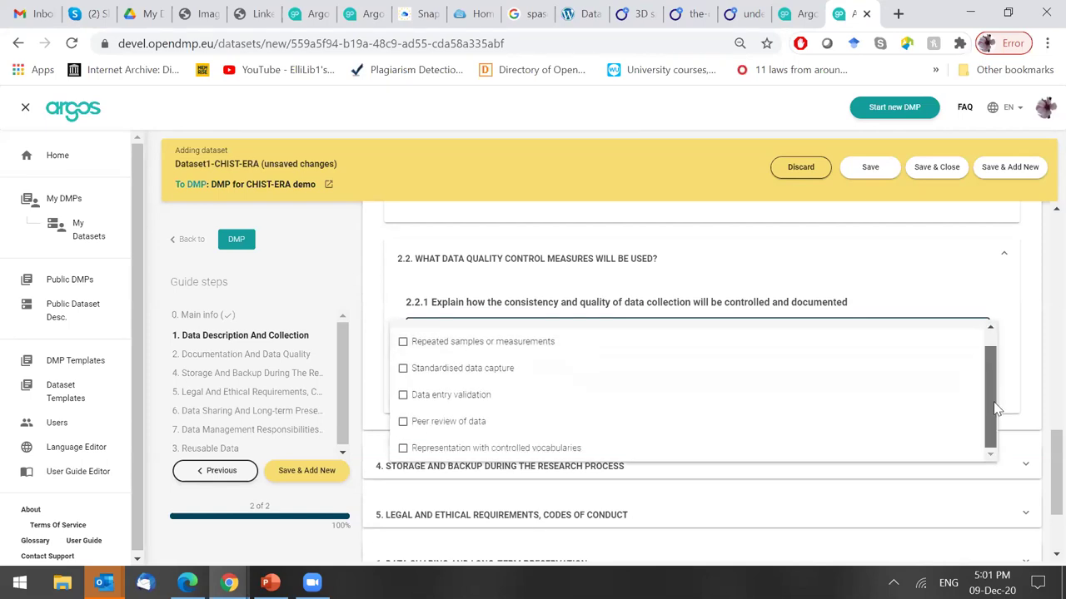
scroll(997, 408, up, 1)
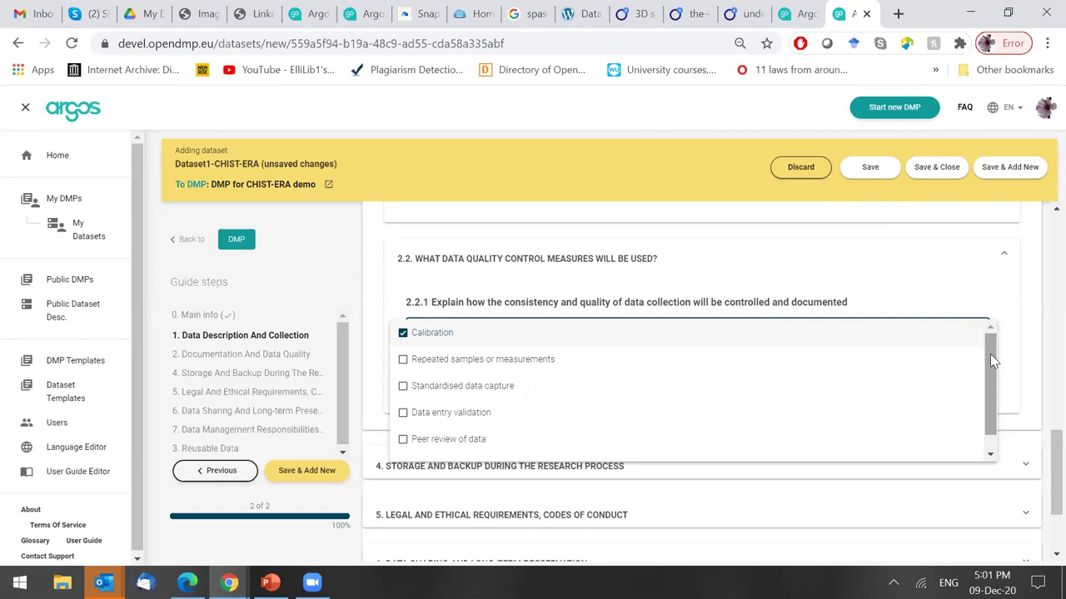
click(1030, 361)
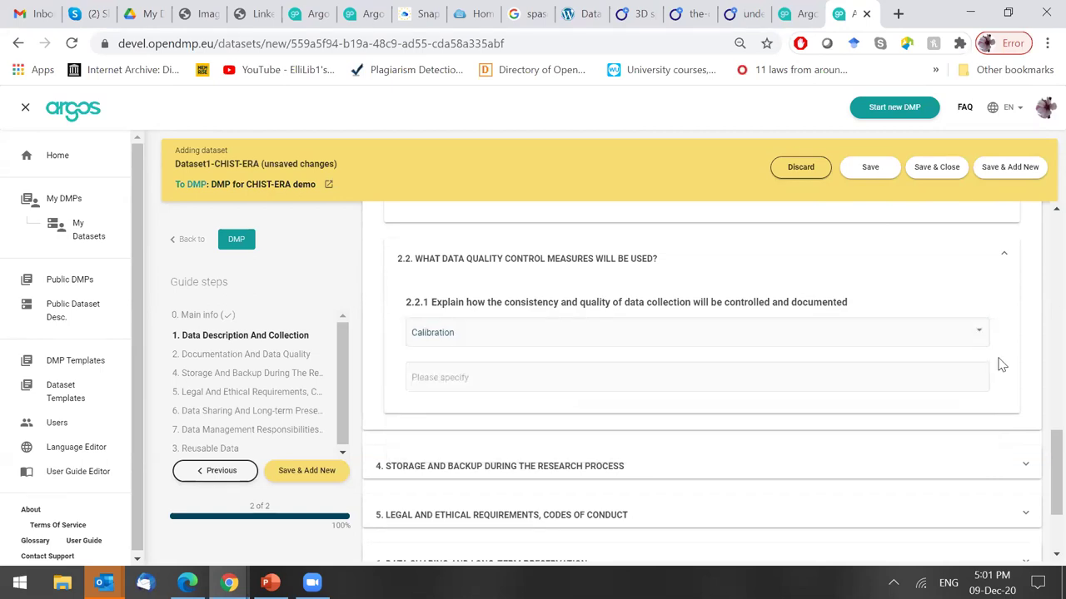
click(767, 343)
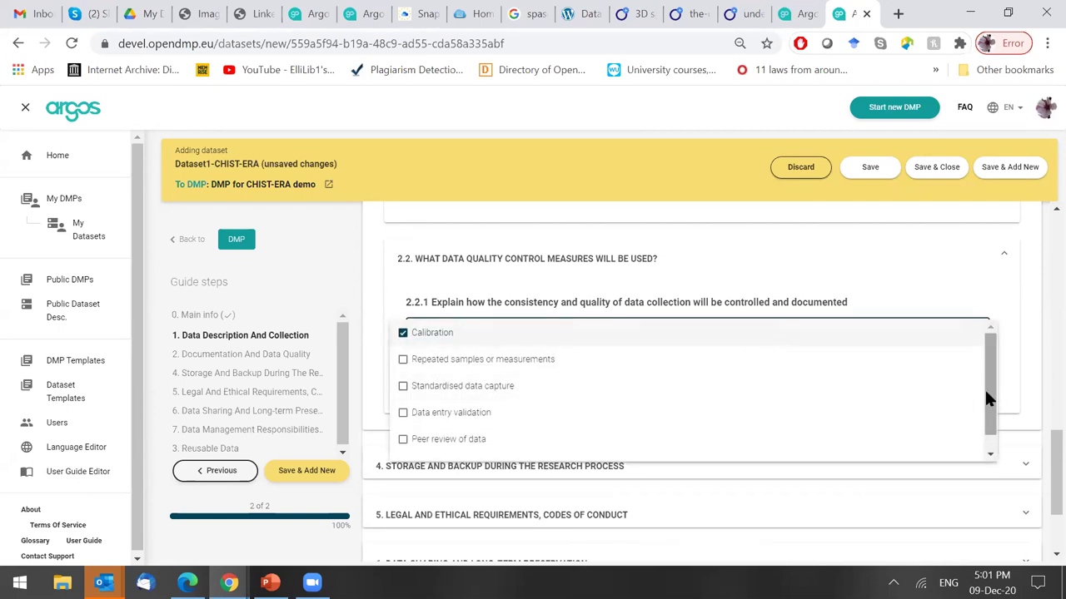
click(704, 451)
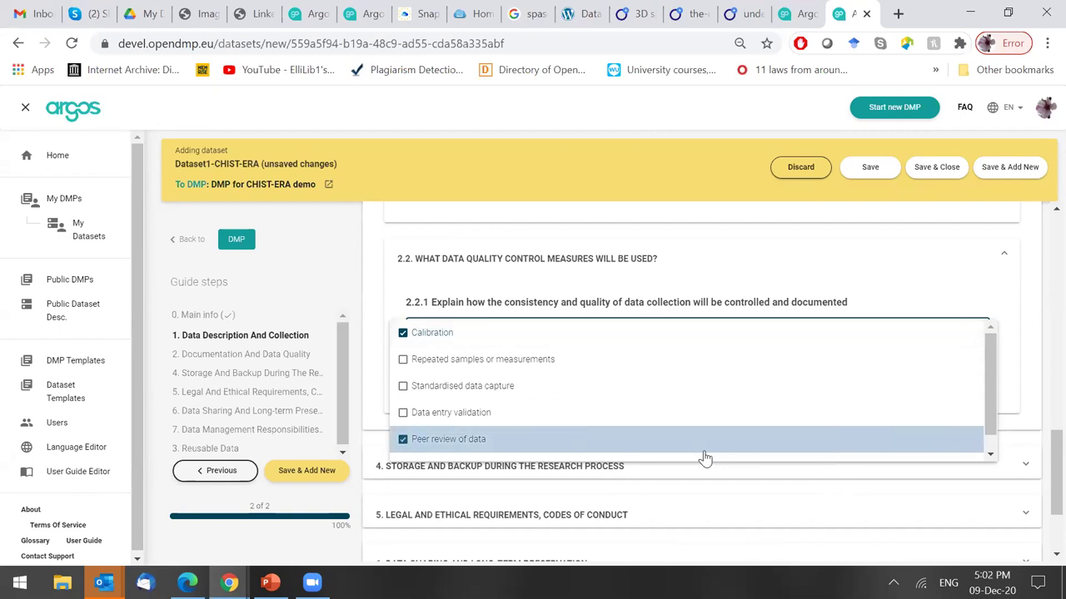
click(507, 337)
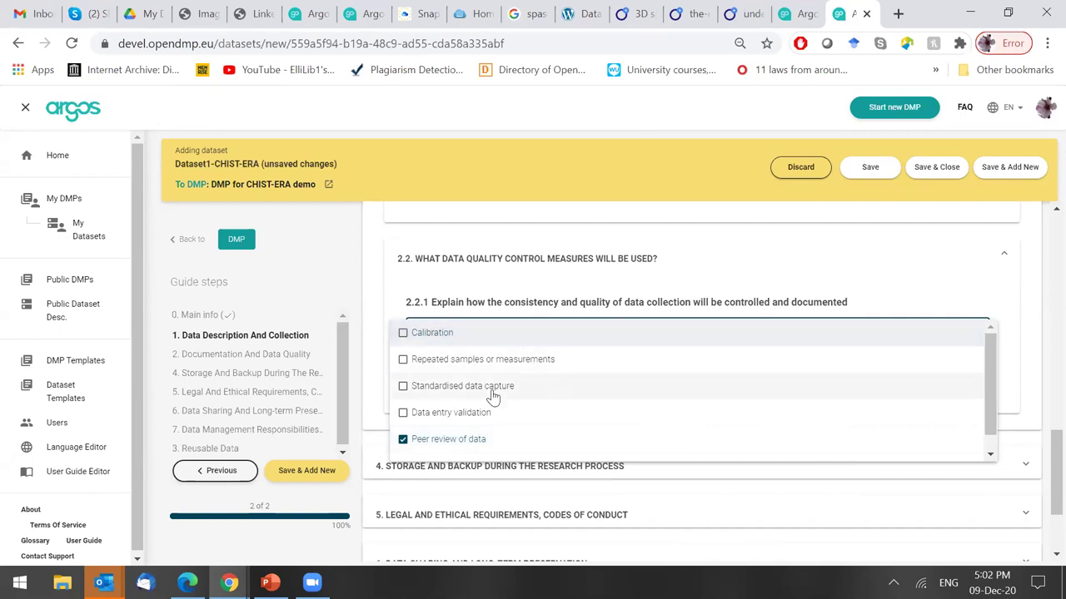
click(497, 359)
click(913, 300)
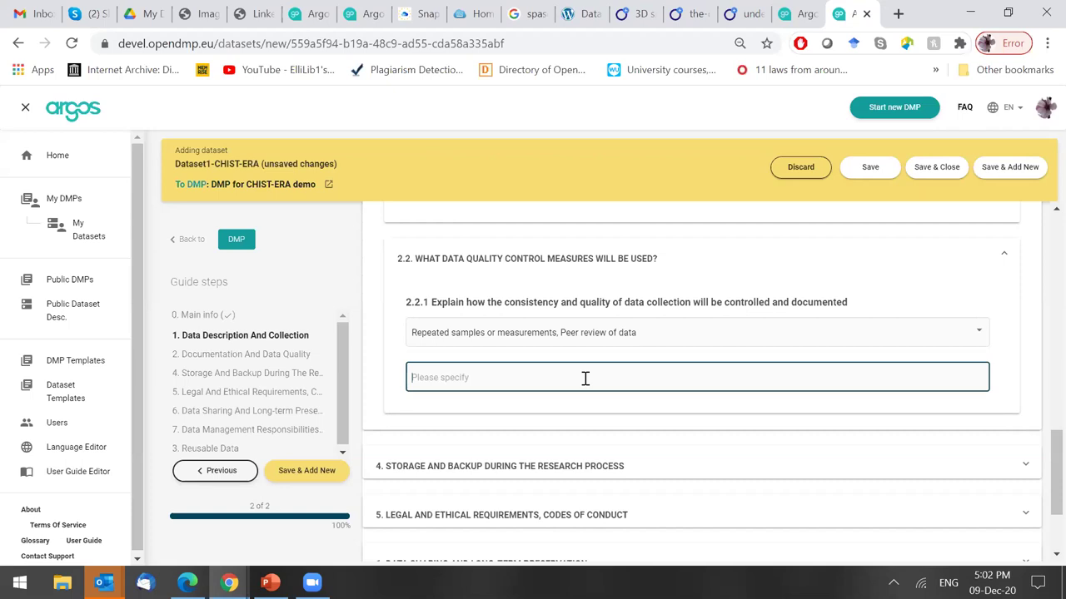
Specify 'There will be an external experts peer review committee ...' and collapse question 2.2.
text(There will be an external experts )
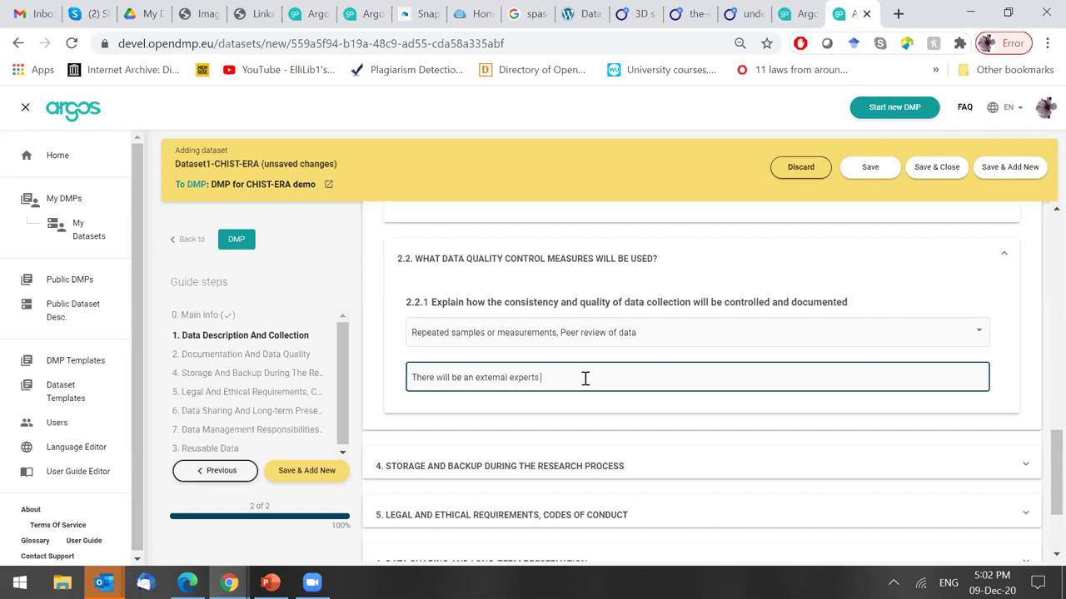
text(perr review committee ...)
click(551, 377)
key(Delete)
text(e)
click(1002, 382)
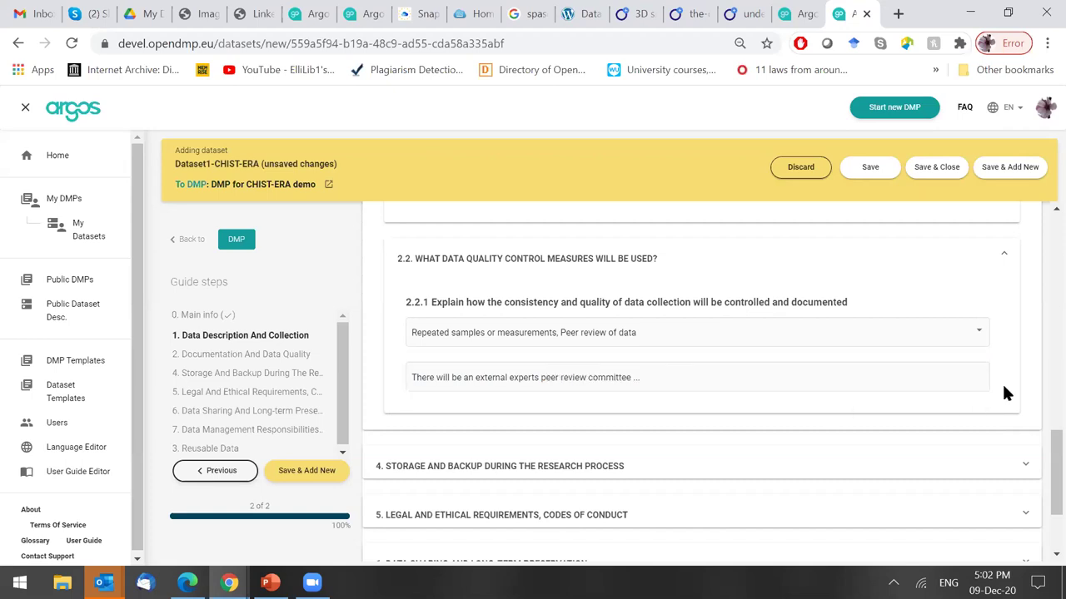
click(754, 268)
drag(1039, 488, 1040, 321)
Collapse Section 2 Documentation and Data Quality and expand Section 4 Storage and Backup.
scroll(635, 404, up, 5)
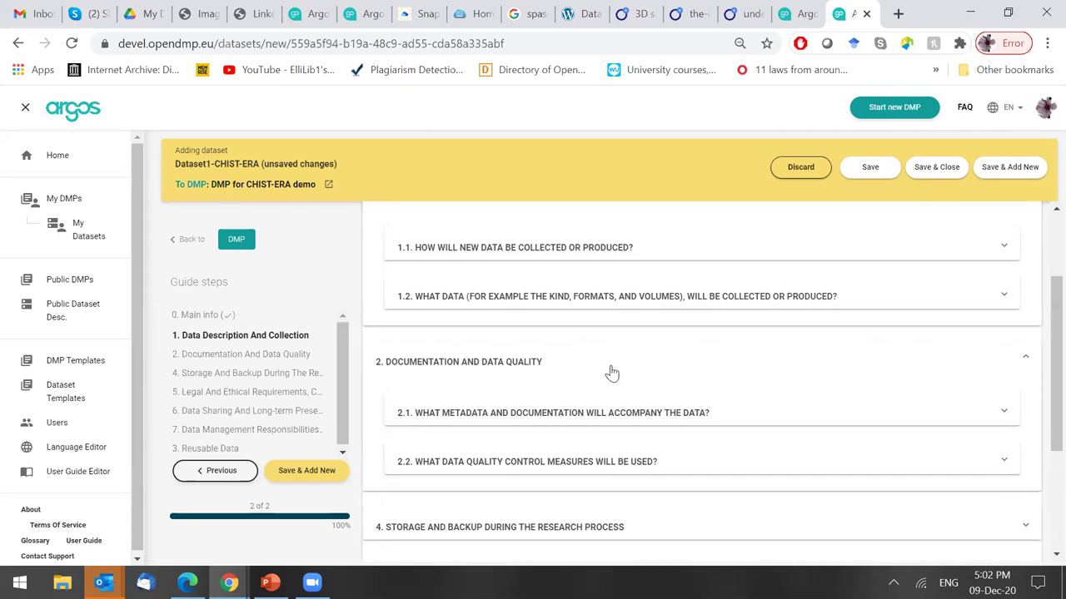
click(683, 416)
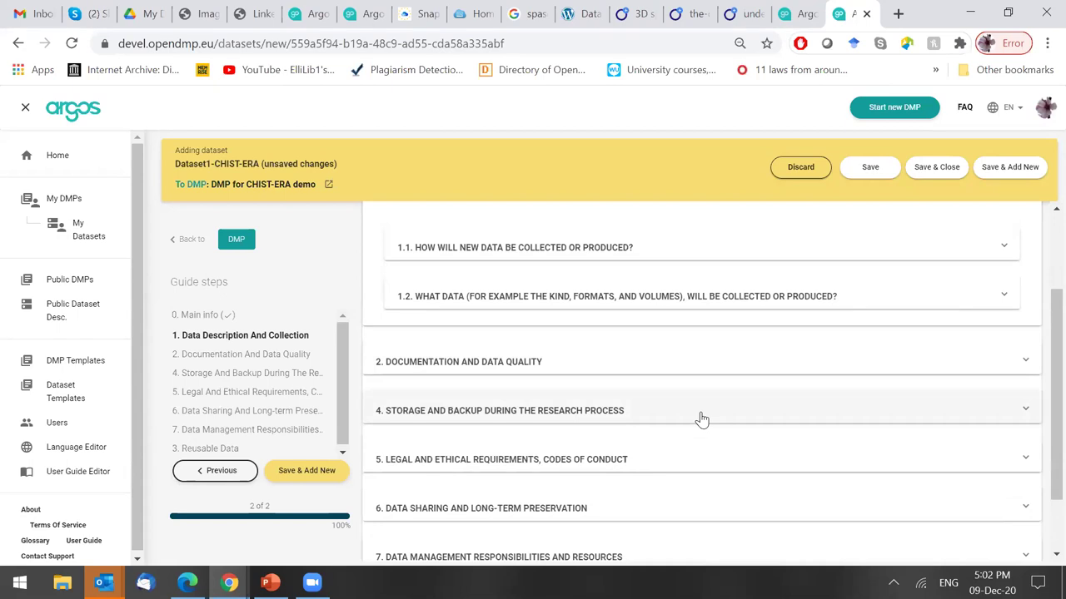
click(700, 418)
scroll(1041, 346, down, 1)
scroll(1041, 345, down, 2)
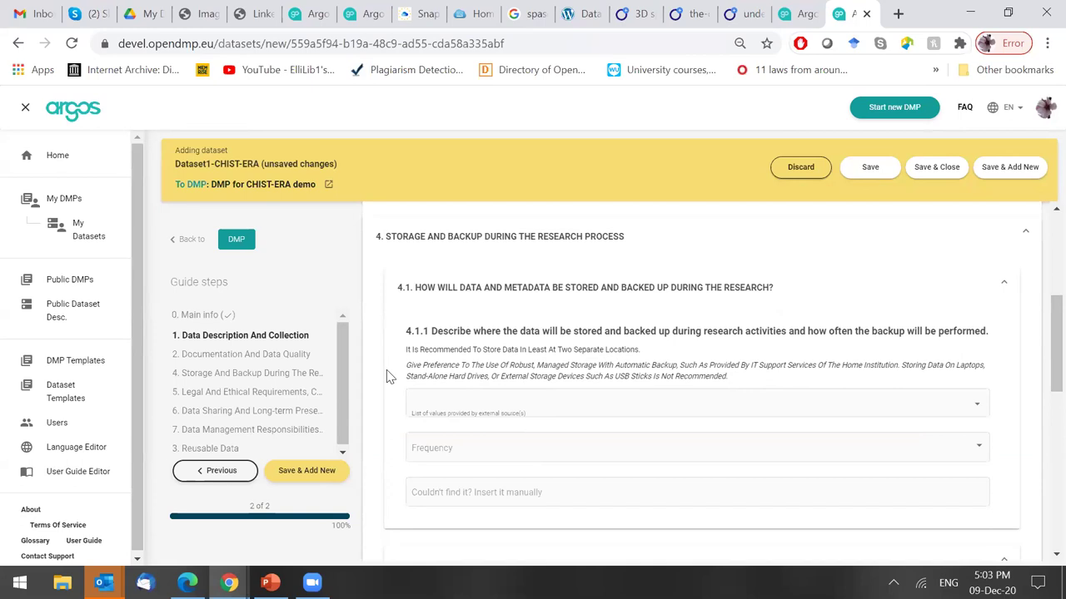
Search 'storage' and select EGI Online Storage as the 4.1.1 storage location.
click(551, 409)
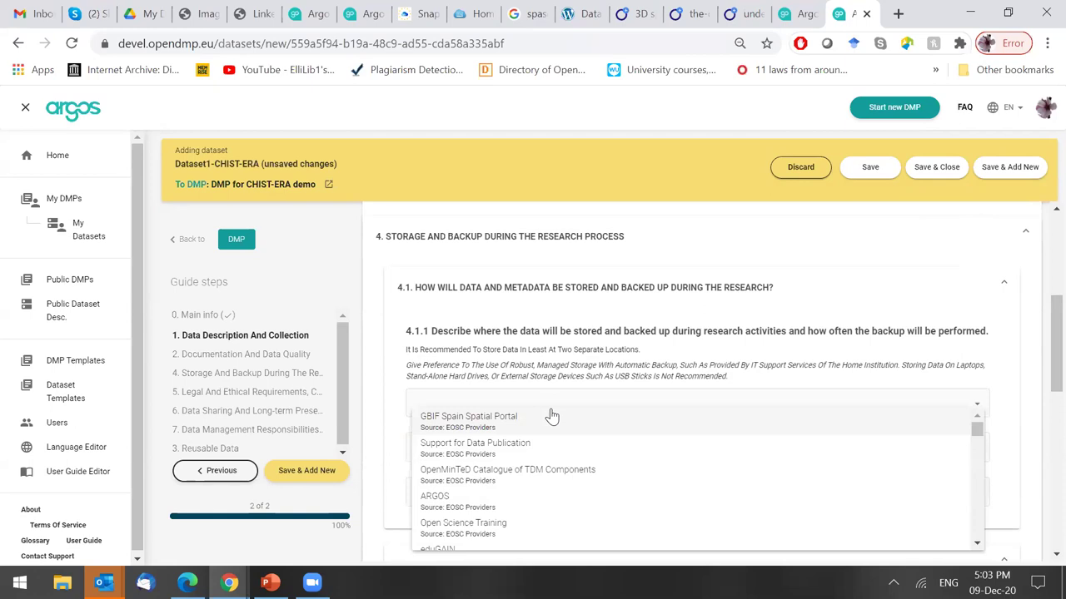
click(529, 400)
text(storage)
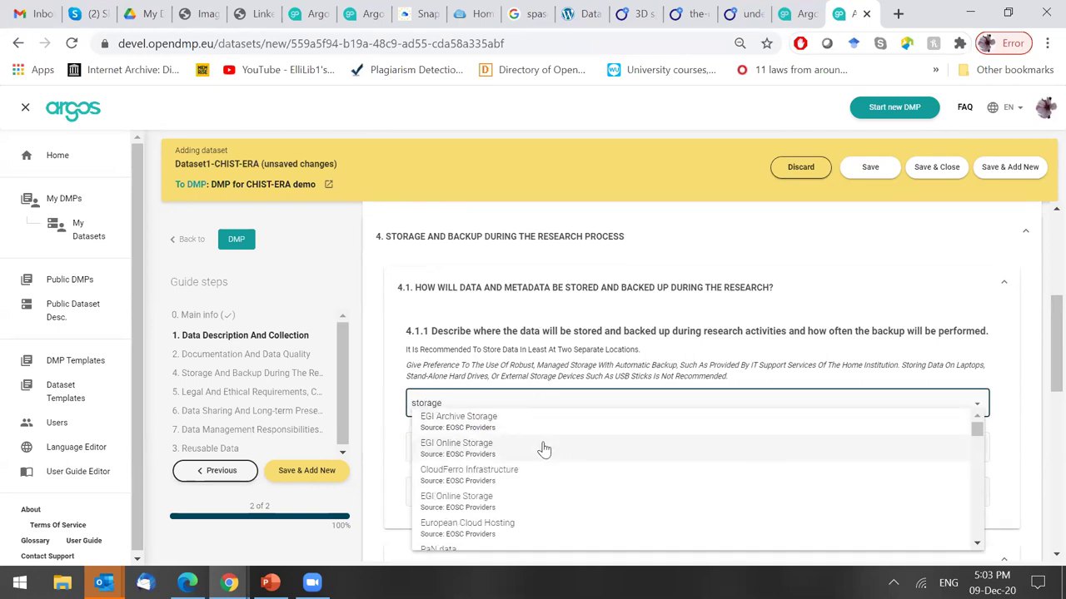
click(528, 444)
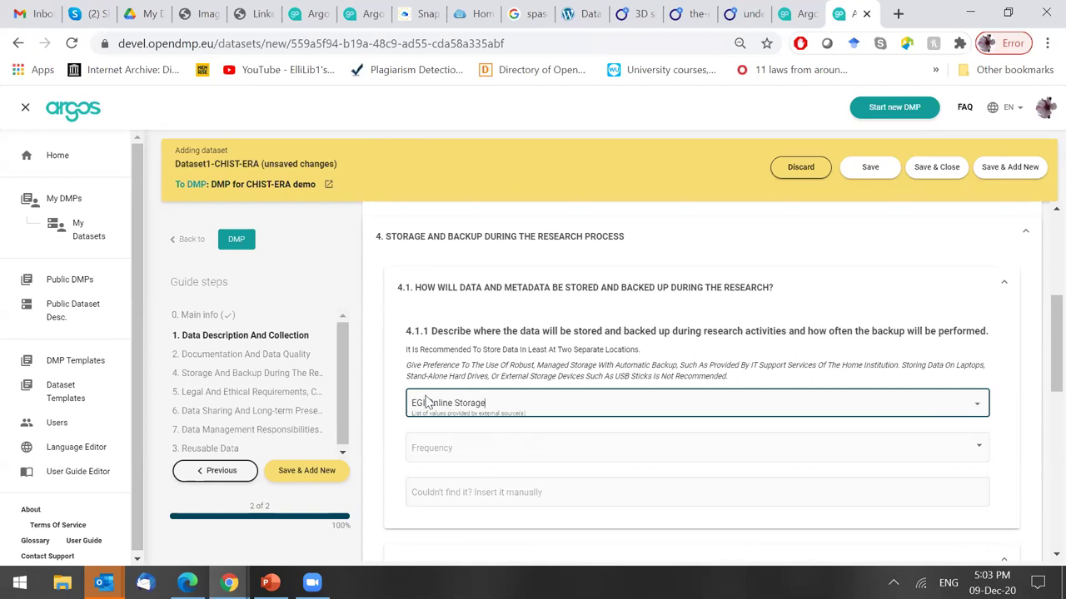
Set the 4.1.1 backup frequency to per Month.
click(502, 457)
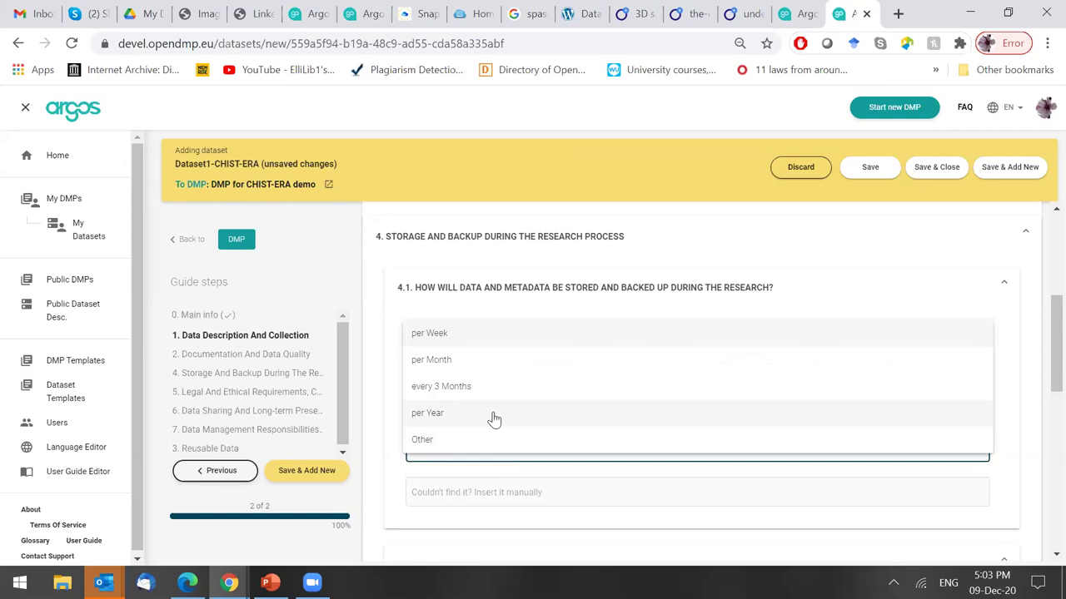
click(490, 362)
click(476, 492)
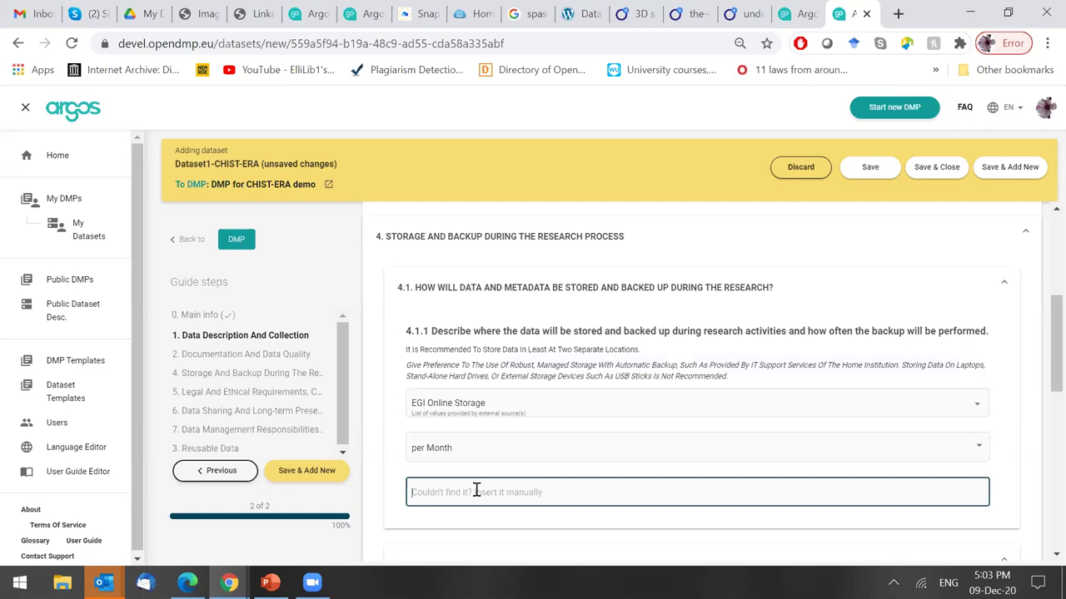
Type the note 'Add more information; Complementary, the team uses the 3-2…' in the manual field.
text(Ad)
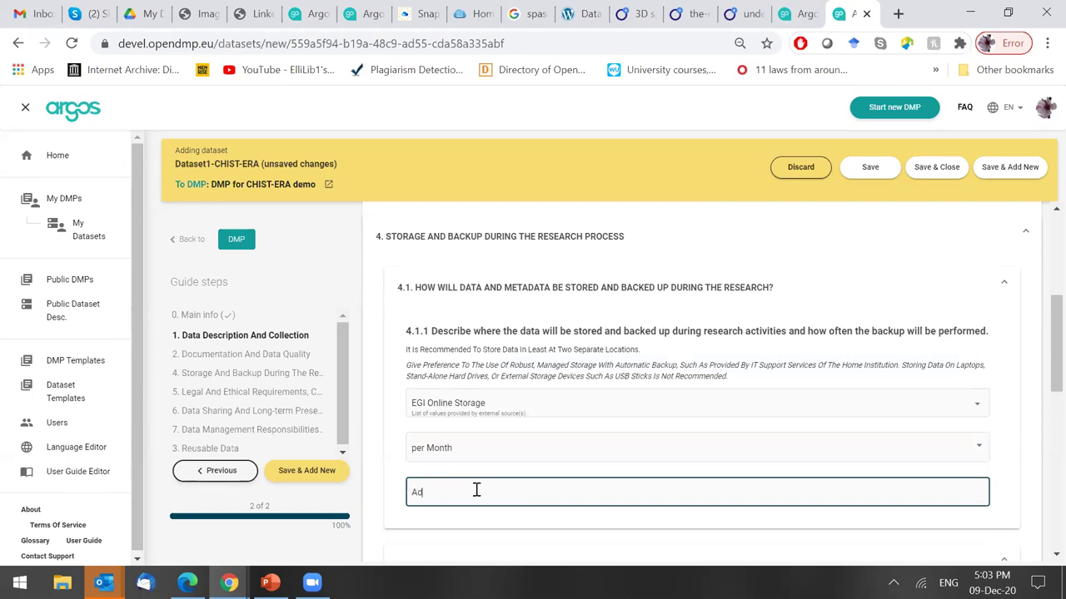
text(d more (nformation)
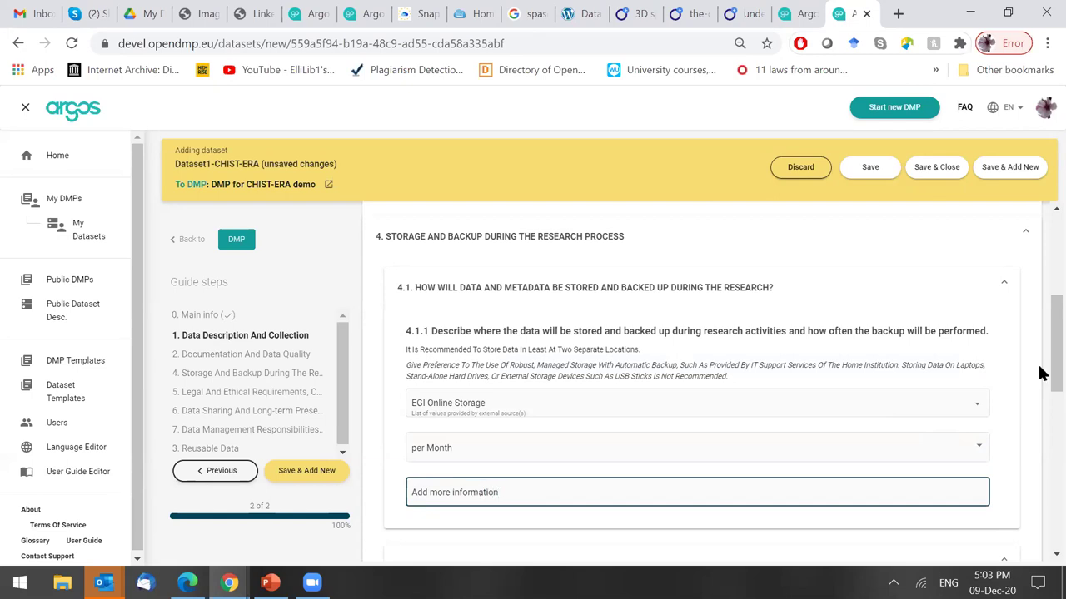
drag(1039, 360, 1039, 439)
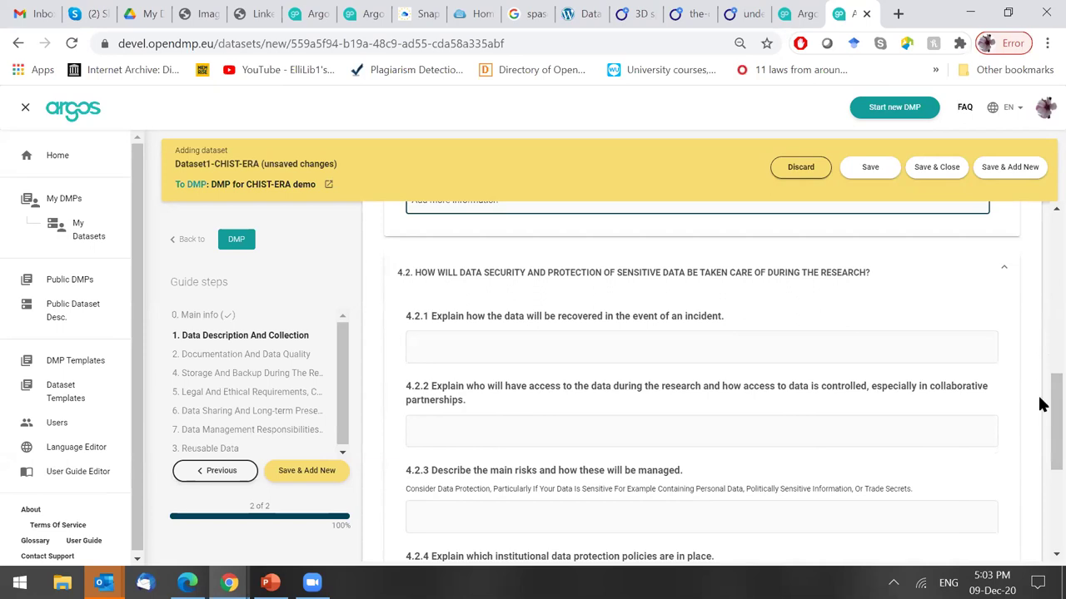
scroll(744, 383, up, 2)
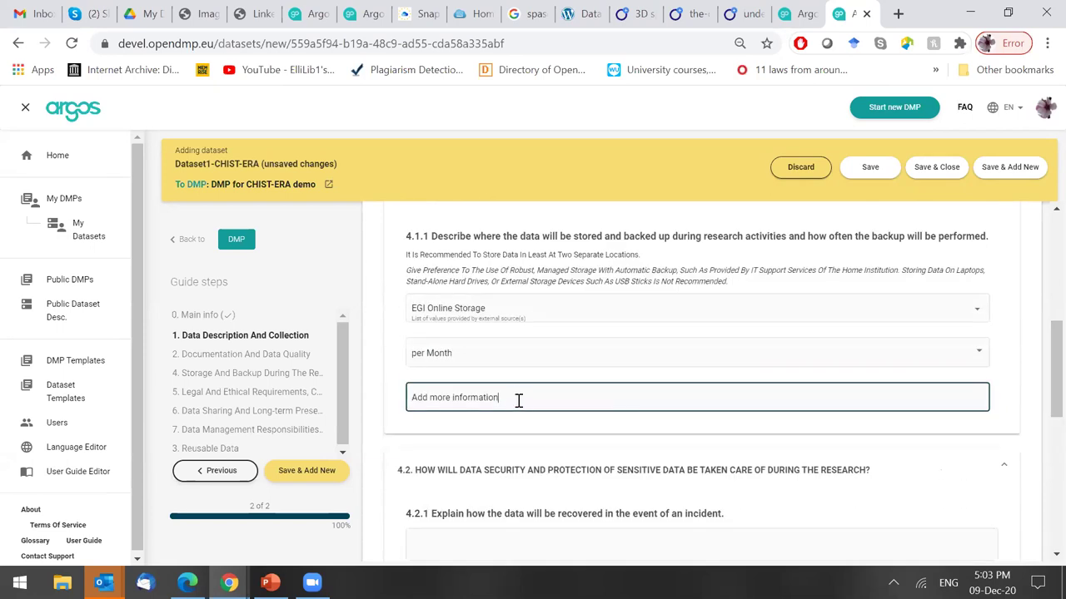
text(; The team uses the 3-21)
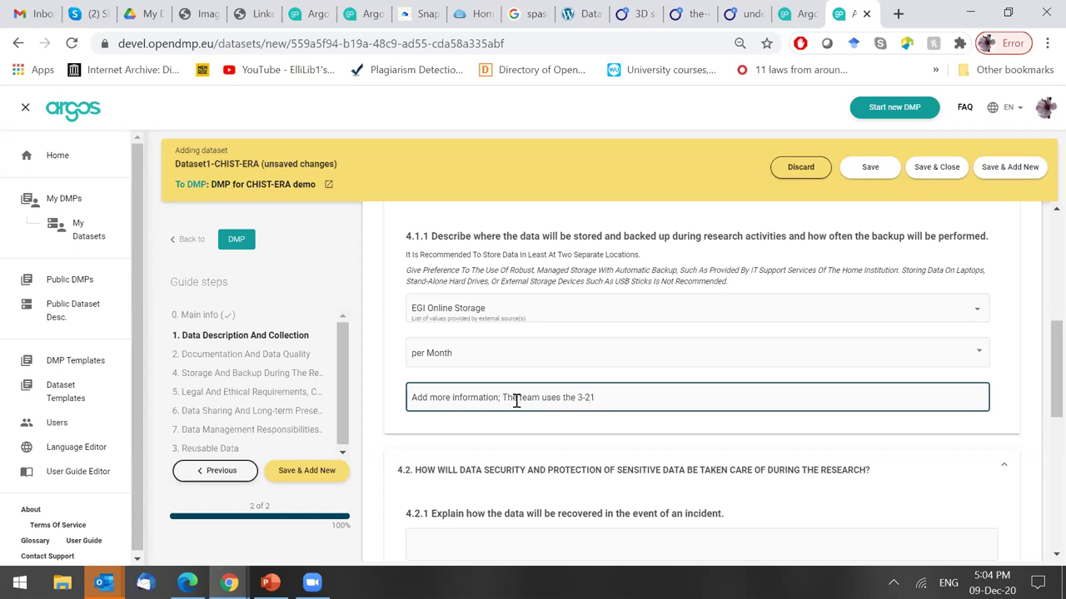
click(507, 400)
key(BackSpace)
text(t)
key(BackSpace)
text(Compelmee)
key(BackSpace)
key(BackSpace)
key(BackSpace)
key(BackSpace)
key(BackSpace)
text(lementary, t)
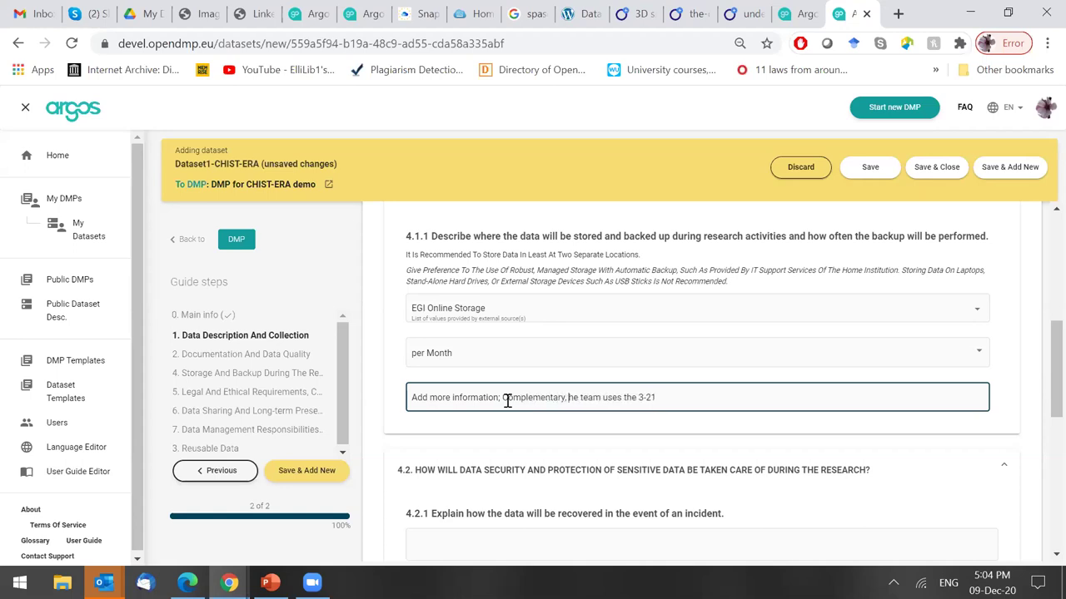
Finish the note so it ends with '3-2-1 back up rule ...'.
click(692, 397)
key(BackSpace)
text(-1 back up)
text( rule an)
key(BackSpace)
key(BackSpace)
text(...)
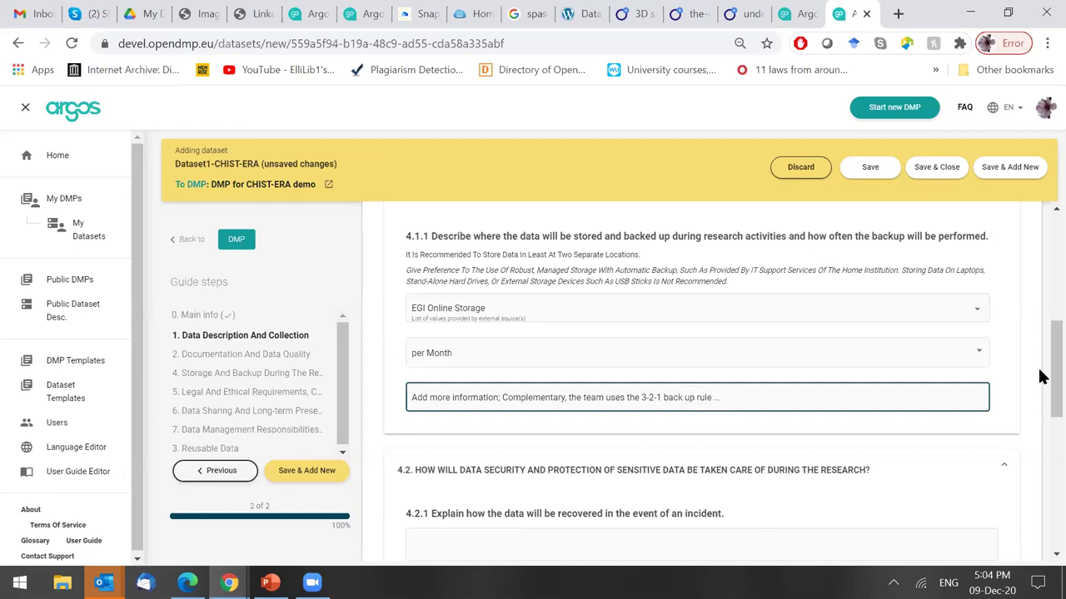
drag(1050, 390, 1049, 426)
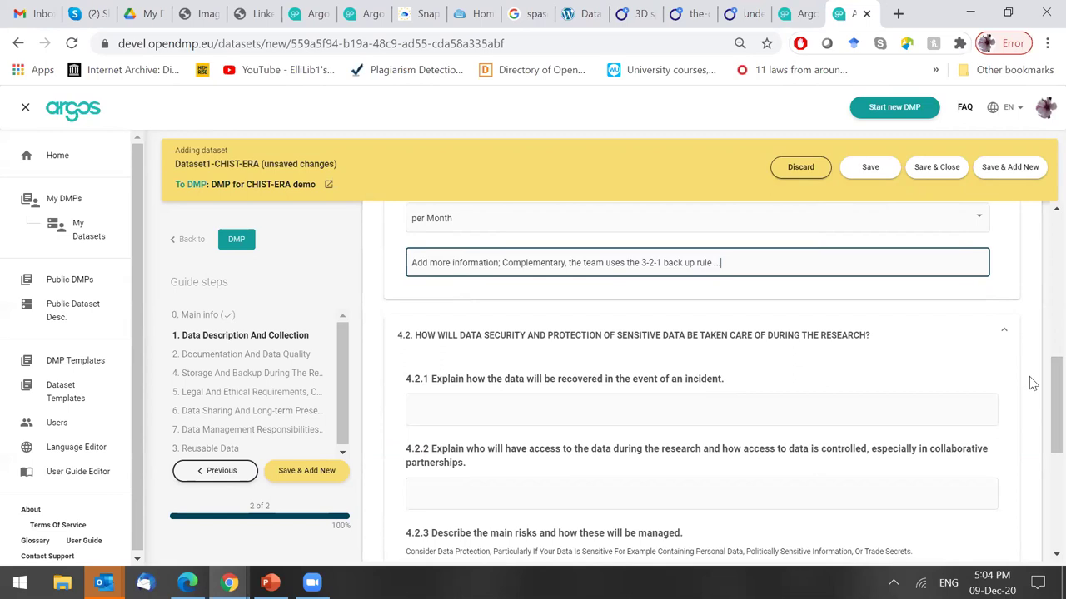
drag(1039, 402, 1041, 428)
Enter 'Compile all back ups stored internally' as the 4.2.1 data recovery answer.
click(592, 309)
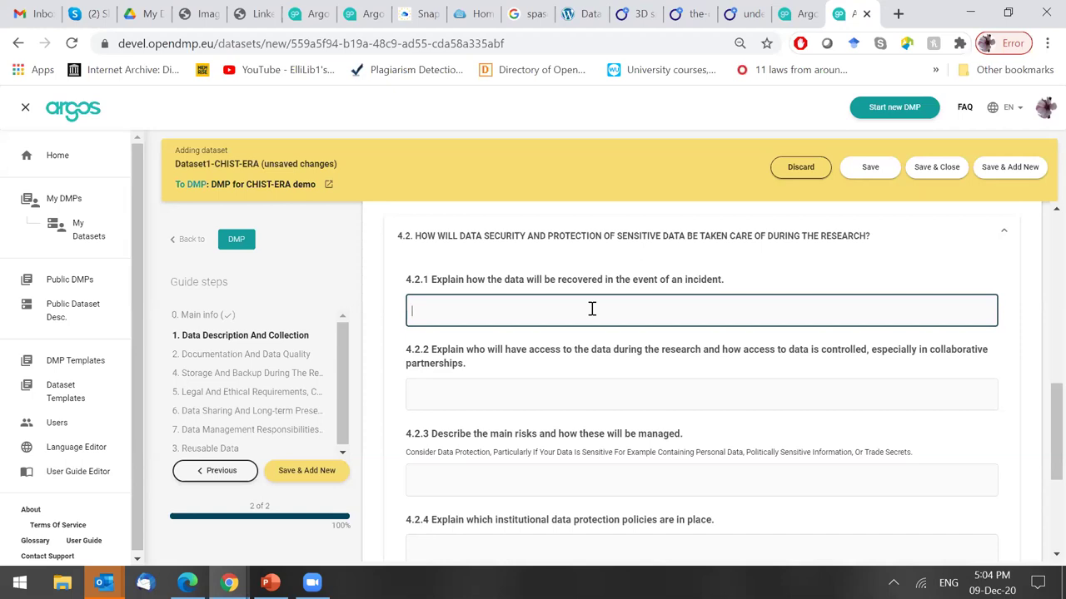
text(Recove)
key(BackSpace)
key(BackSpace)
key(BackSpace)
key(BackSpace)
key(BackSpace)
key(BackSpace)
text(Retrieval from )
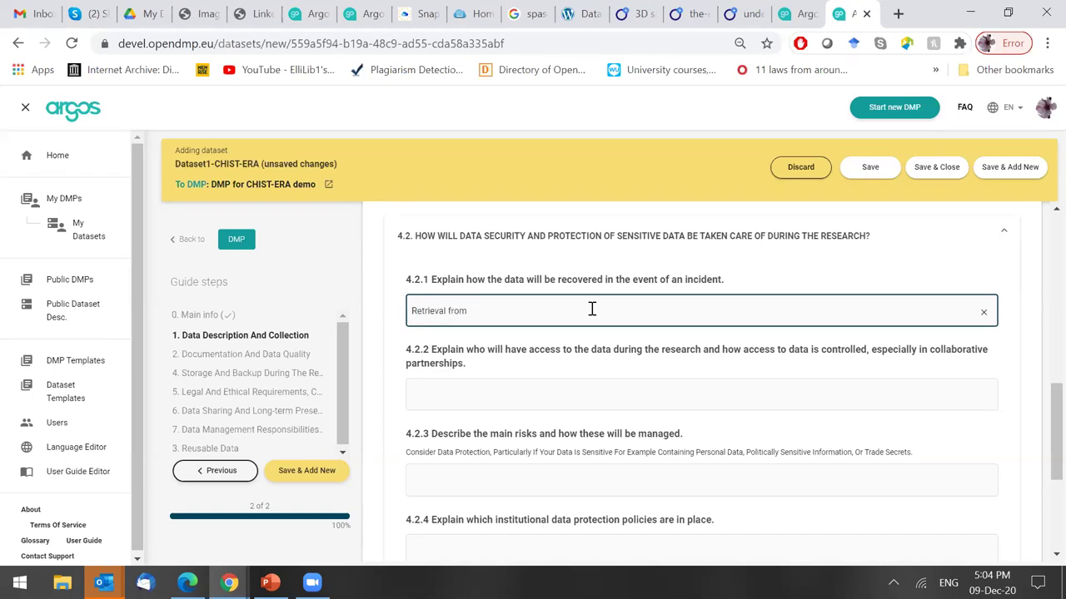
text(st)
key(BackSpace)
key(BackSpace)
key(BackSpace)
key(BackSpace)
key(BackSpace)
key(BackSpace)
key(BackSpace)
key(BackSpace)
key(BackSpace)
key(BackSpace)
key(BackSpace)
key(BackSpace)
key(BackSpace)
key(BackSpace)
text(Compl)
text(ile all ba)
text(ck ups )
text(pr)
text(o)
key(BackSpace)
key(BackSpace)
key(BackSpace)
text(stored in)
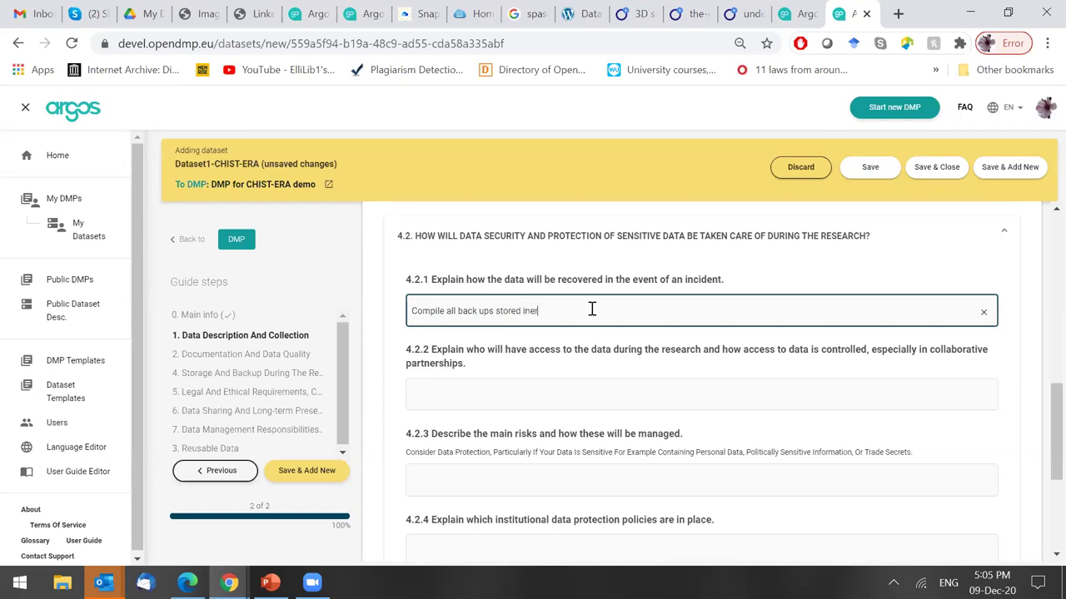
text(ternally)
click(720, 349)
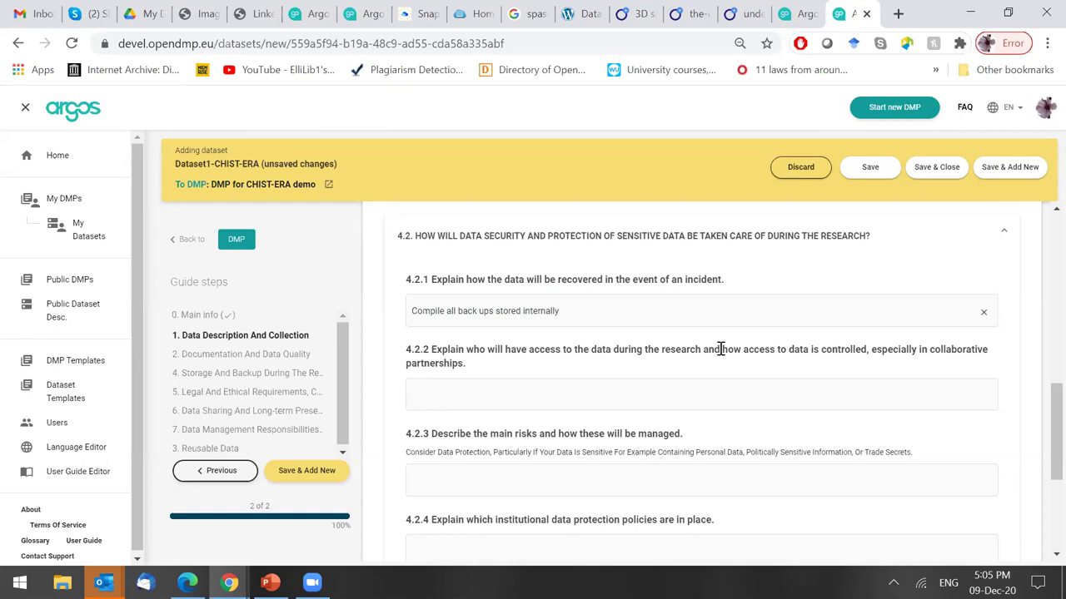
scroll(720, 348, down, 1)
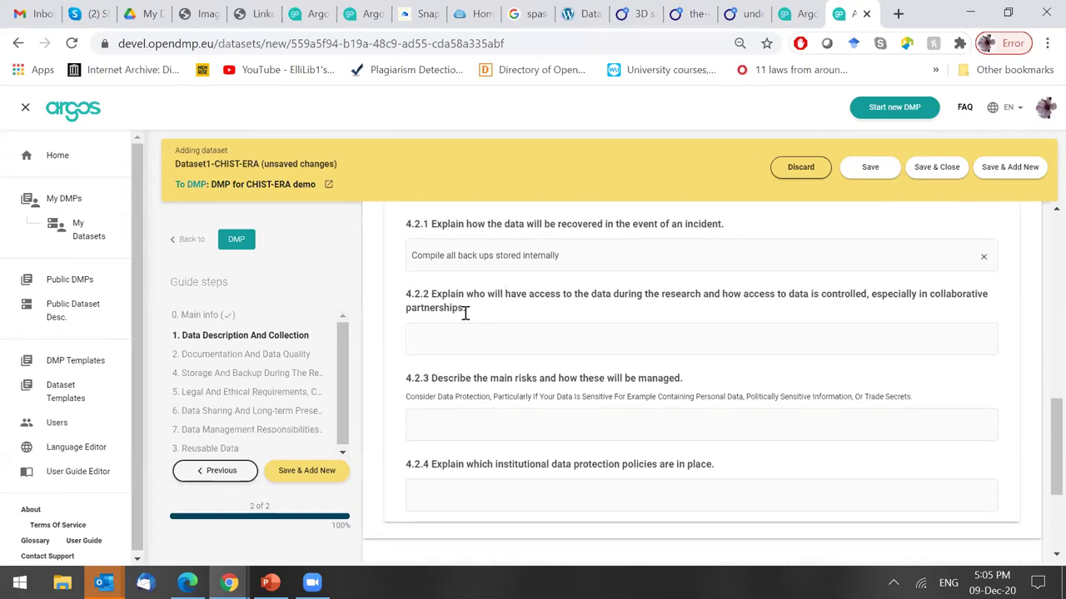
Write in 4.2.2 that access during the project is open to all partners.
click(520, 345)
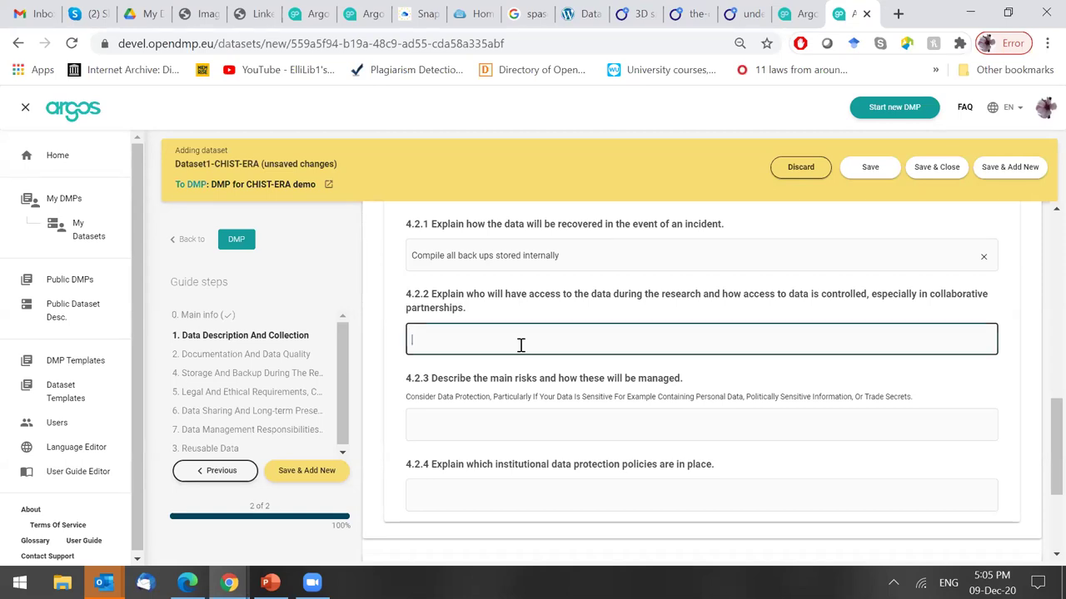
text(Access)
text(ensured dur)
click(444, 340)
text(during the project)
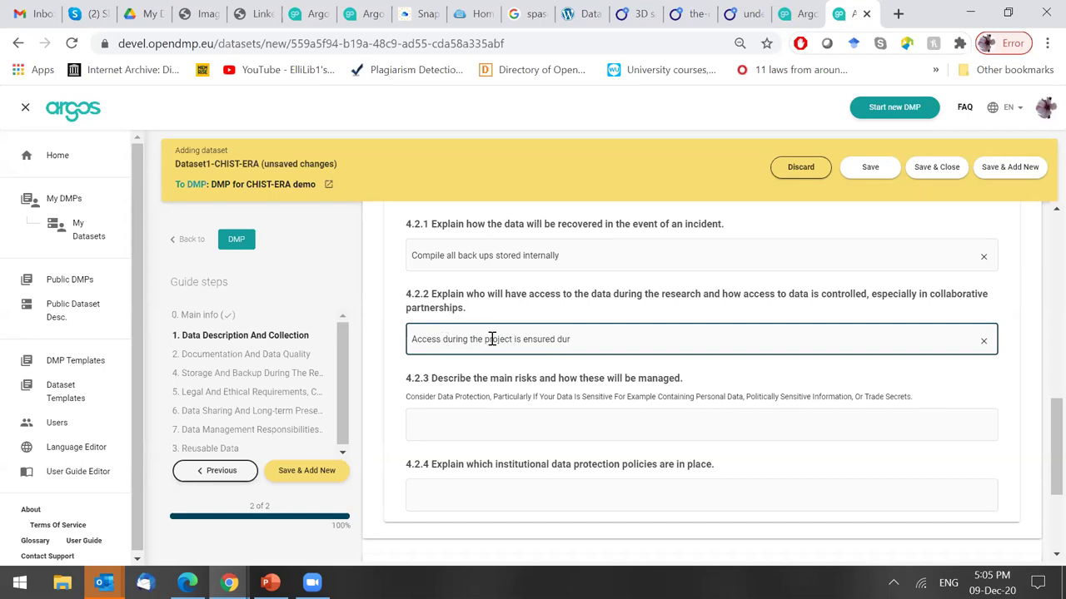
double_click(540, 340)
key(BackSpace)
text(open)
key(Delete)
key(Delete)
key(Delete)
text(to all partners. It will bev)
Add that access opens to all after the project, controlled through x mechanism (encryption, password).
key(BackSpace)
text(ecome opne)
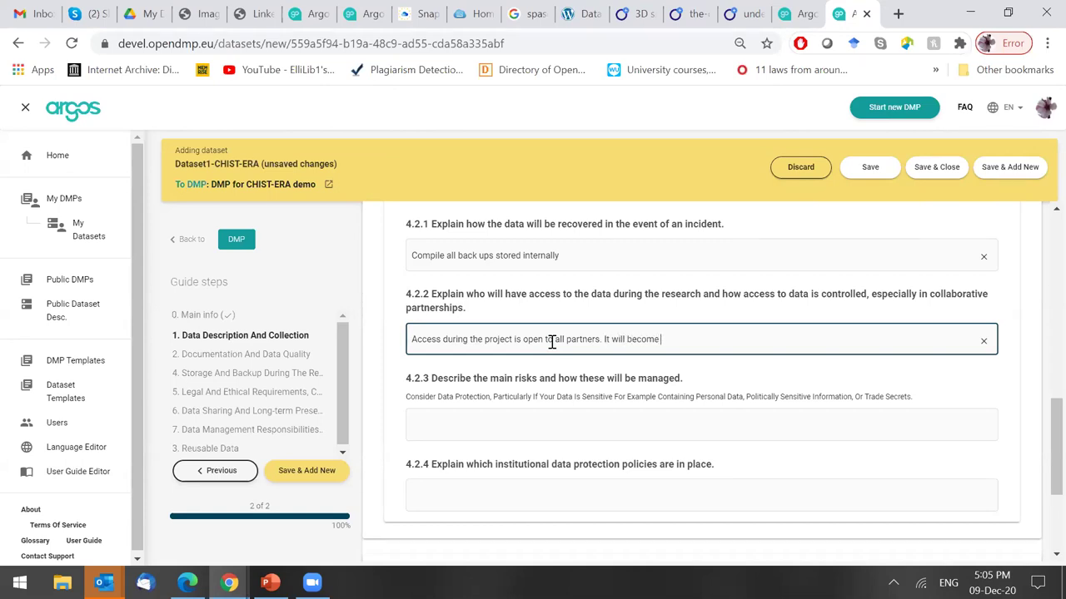
key(BackSpace)
key(BackSpace)
text(en to all once project ends.)
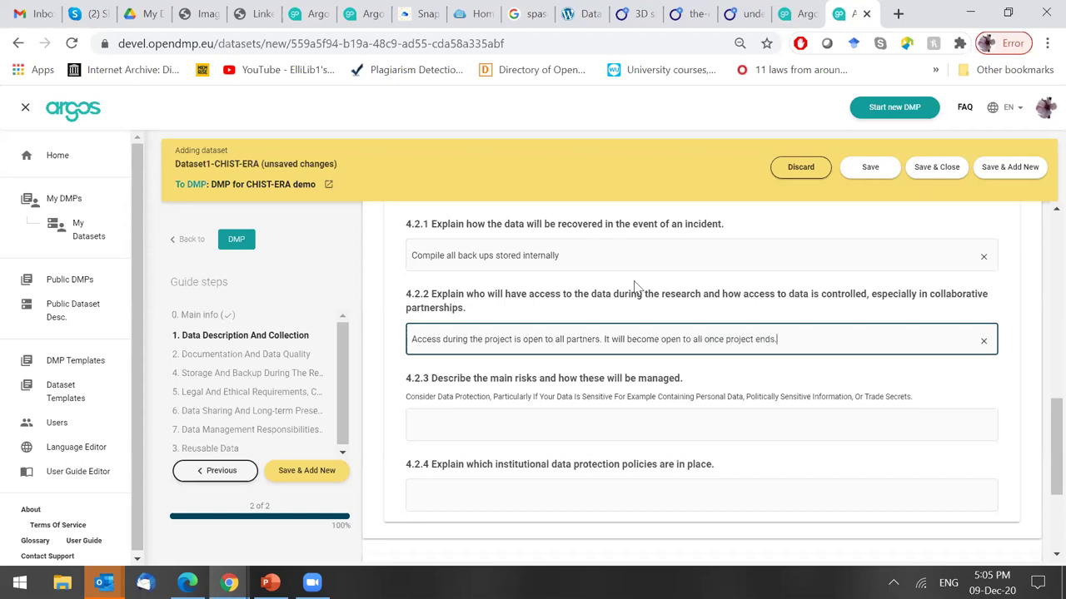
text( Access is controlled through x mechanims)
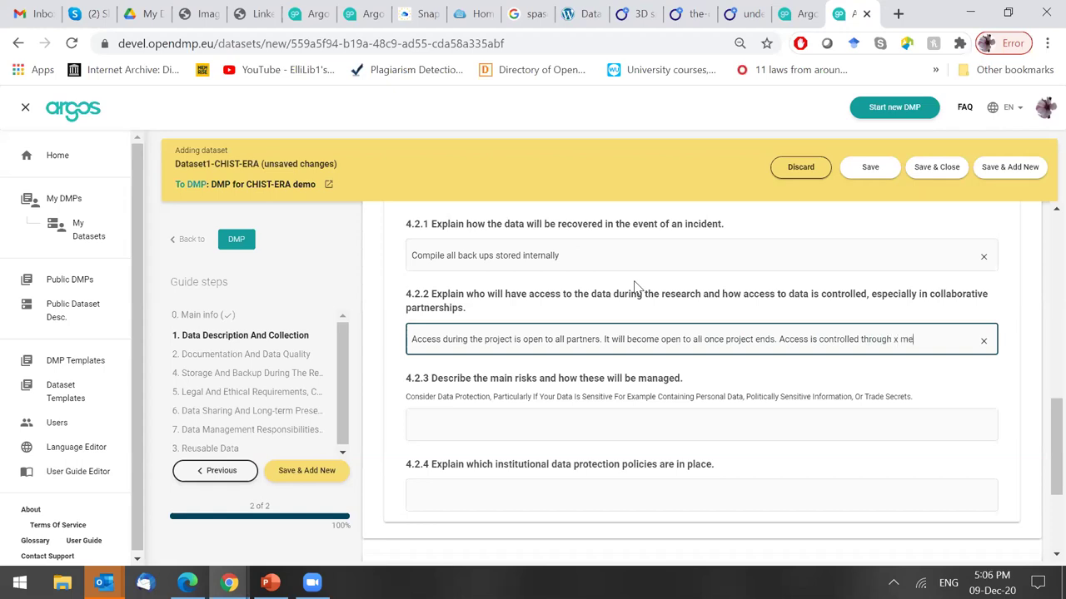
key(BackSpace)
key(BackSpace)
text(sm)
text(. (encry)
text(ption)
text(, pas)
text(swr)
text(ord))
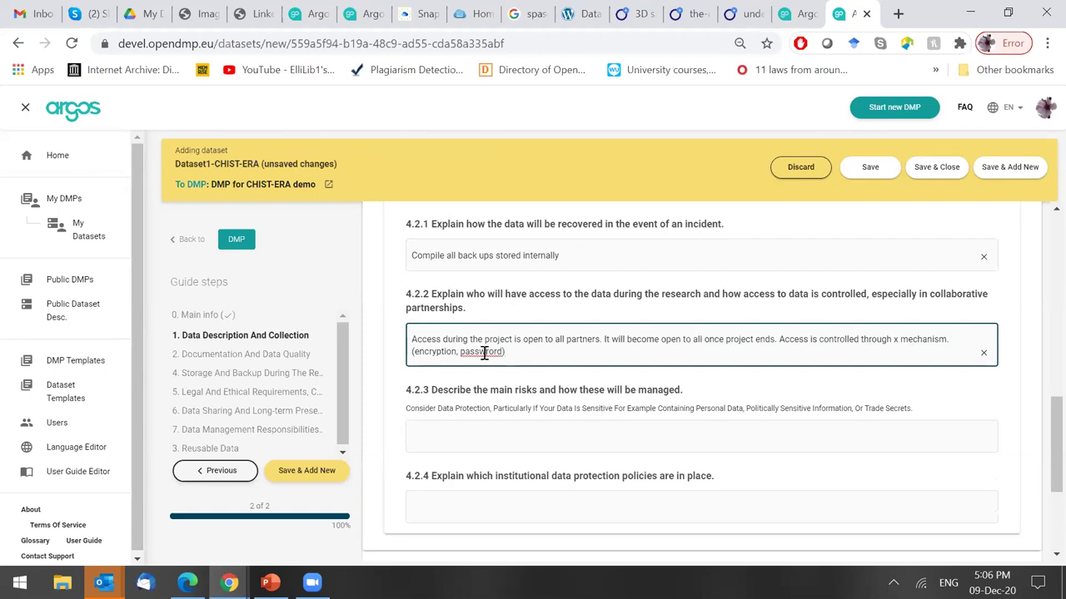
scroll(483, 352, down, 2)
Answer question 4.2.3 with 'Risk management'.
click(530, 327)
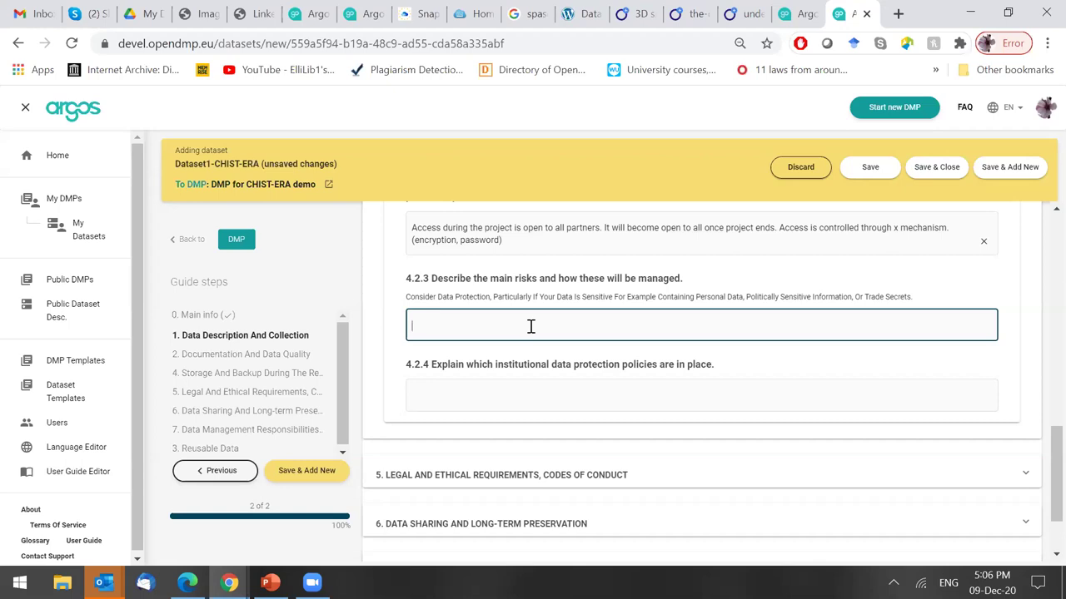
text(Risk)
key(BackSpace)
text(k manage)
key(BackSpace)
key(BackSpace)
key(BackSpace)
key(BackSpace)
text(nagement)
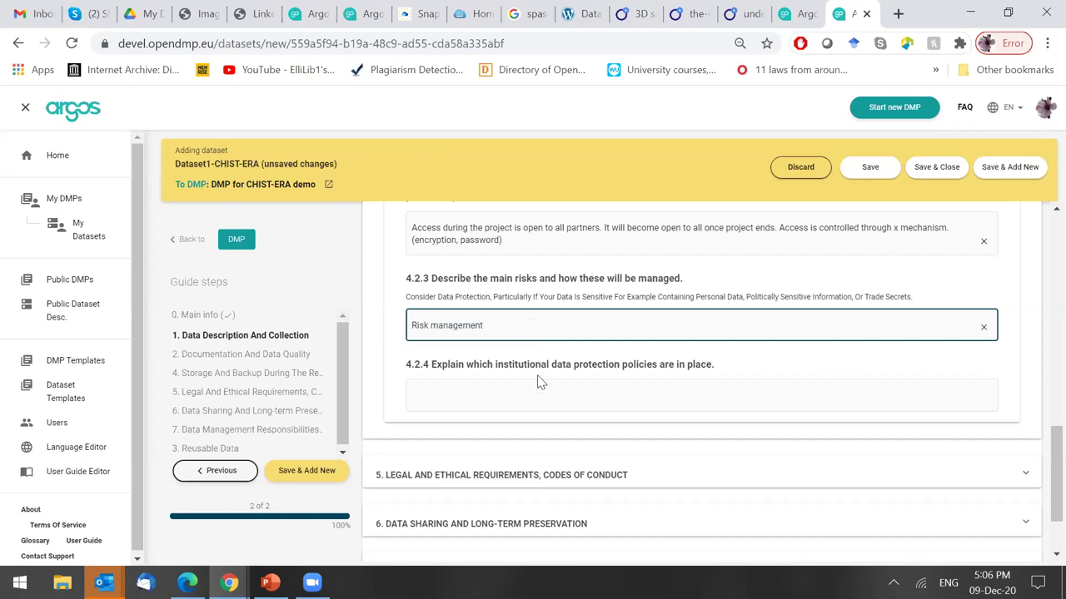
Answer question 4.2.4 with 'Add the URL'.
click(543, 389)
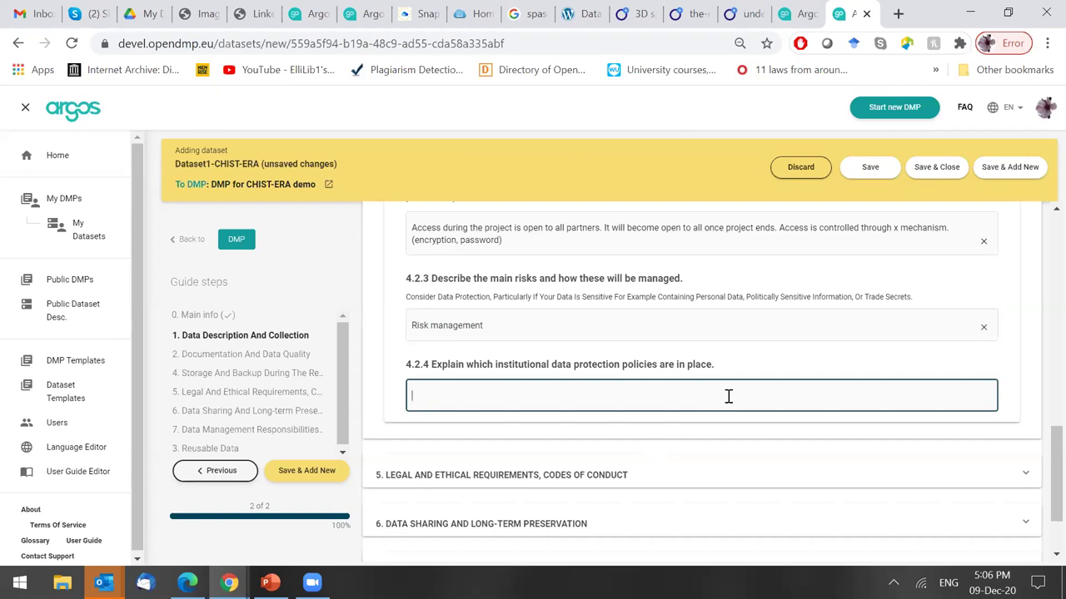
text(Add the URL)
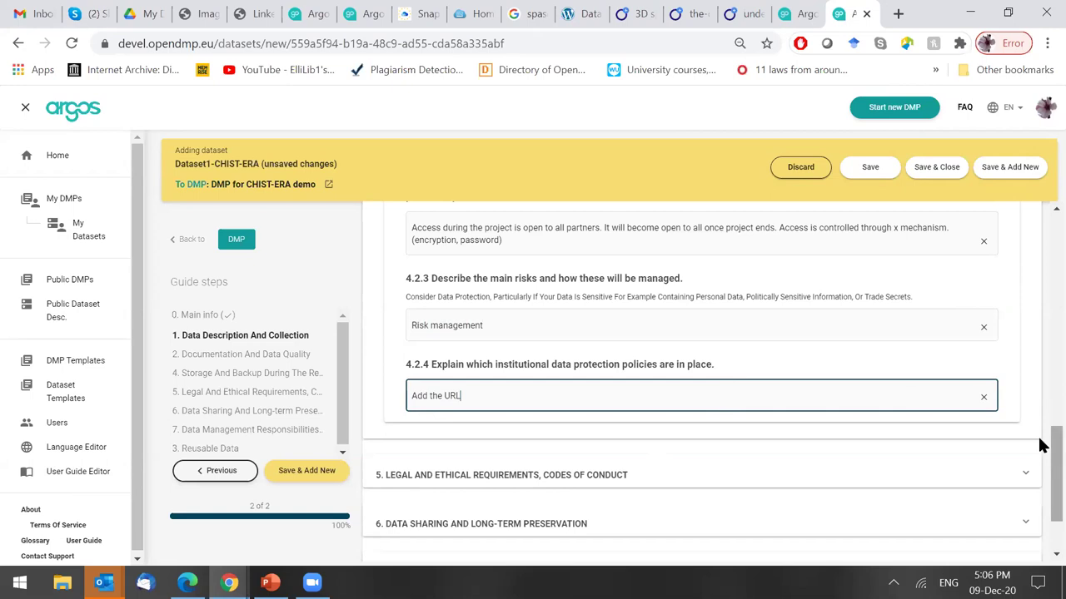
scroll(1041, 417, up, 3)
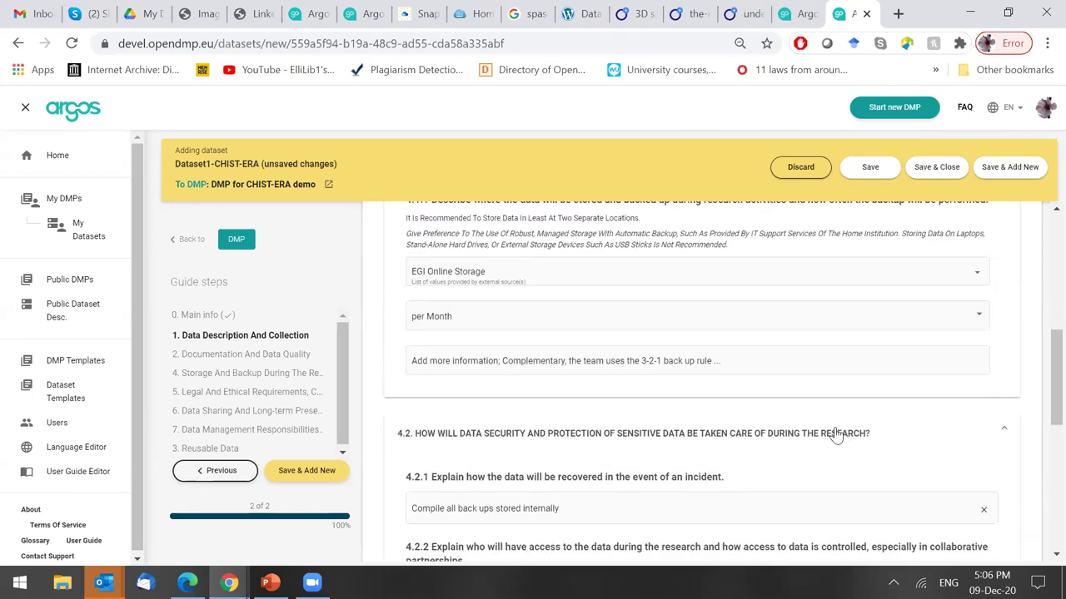
Collapse subsection 4.2 and section 4, then expand section 5 to the 5.1 Personal Data questions.
click(957, 426)
scroll(1038, 374, up, 3)
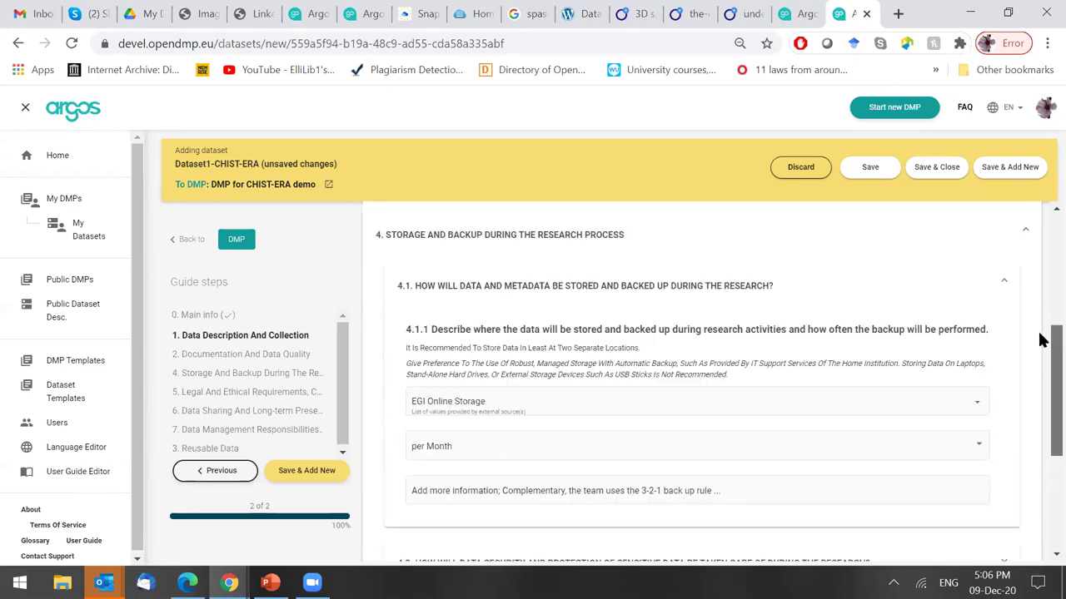
click(638, 335)
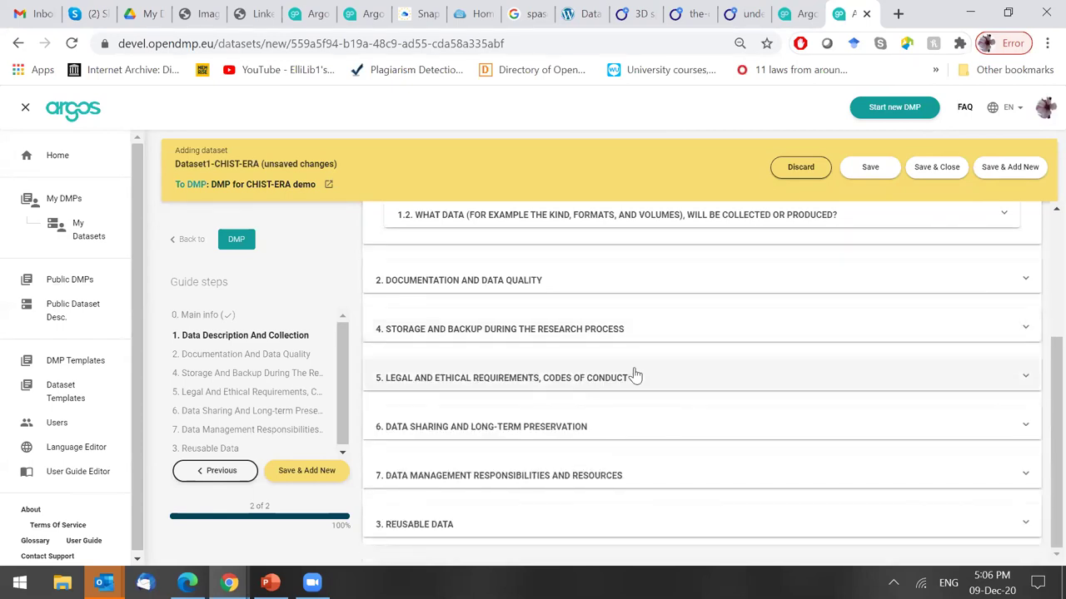
click(634, 377)
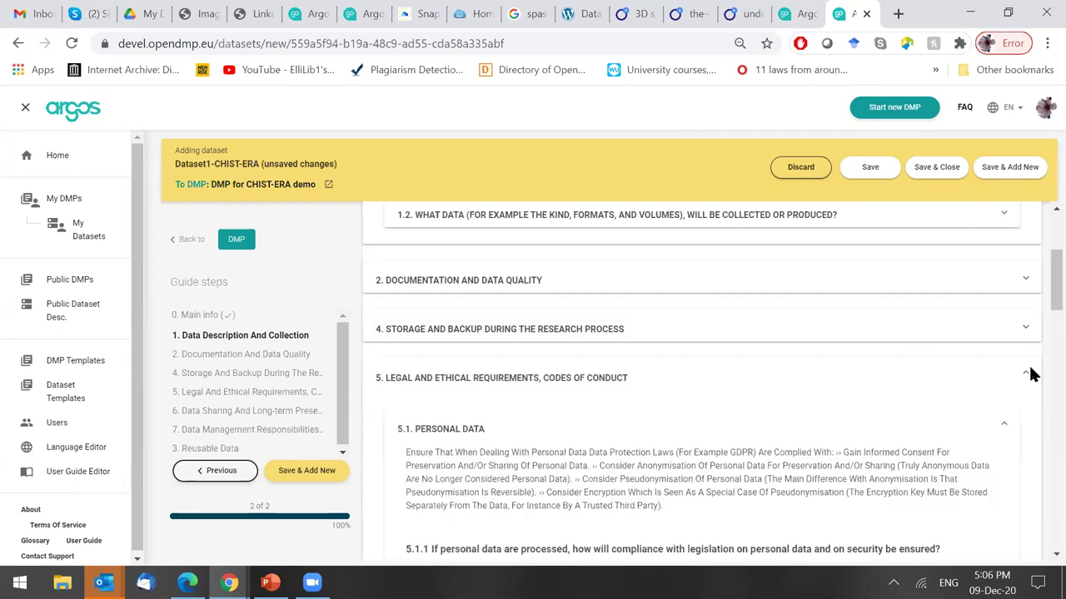
scroll(1040, 303, down, 1)
scroll(1039, 312, down, 1)
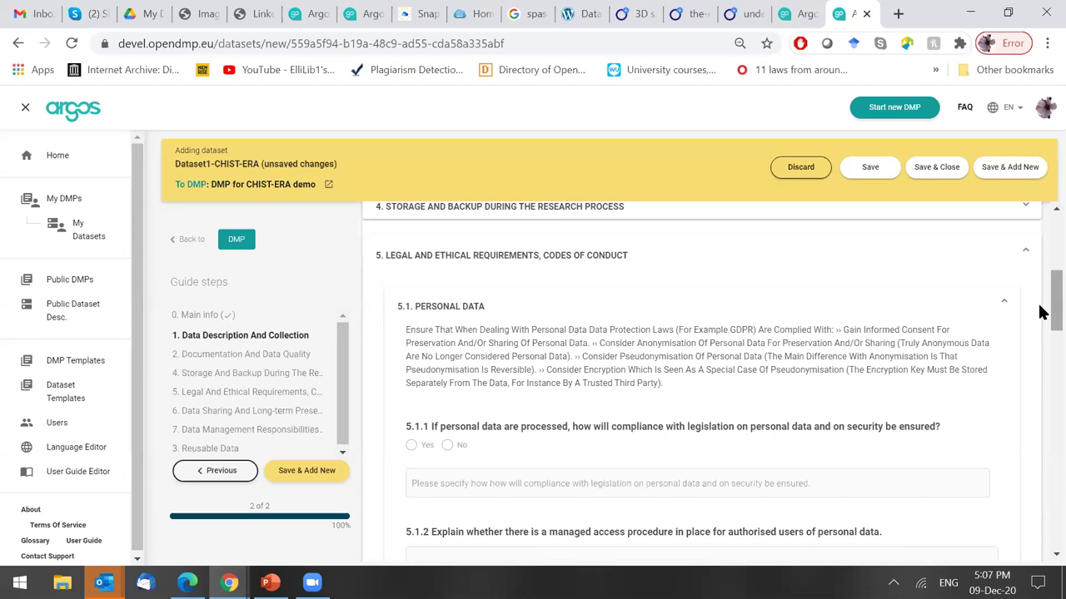
scroll(1053, 309, down, 1)
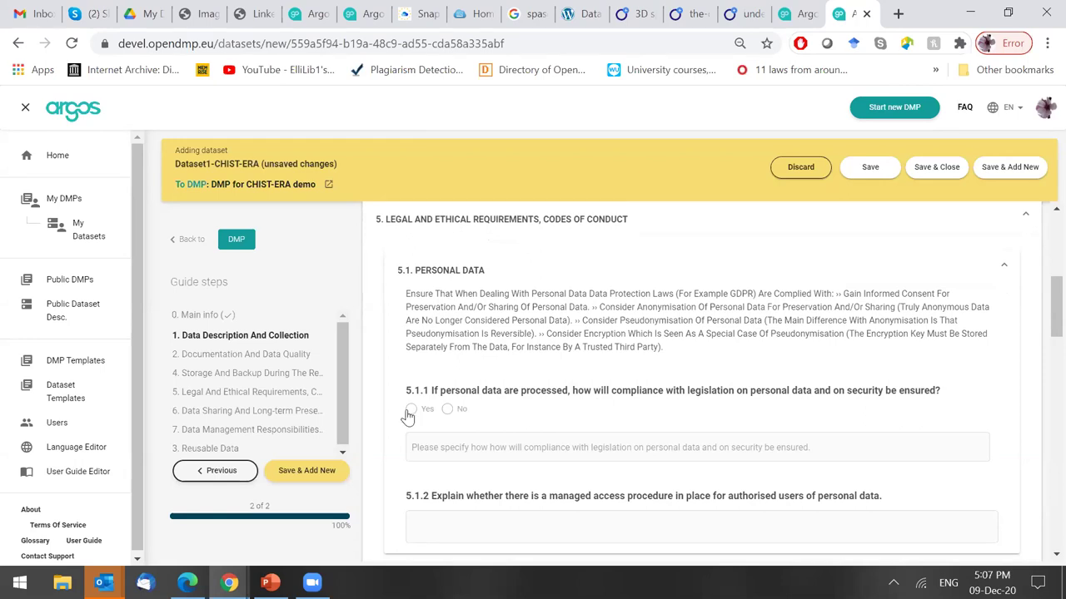
Answer No to question 5.1.1 with the specification 'No data.'.
click(410, 411)
click(447, 410)
click(492, 450)
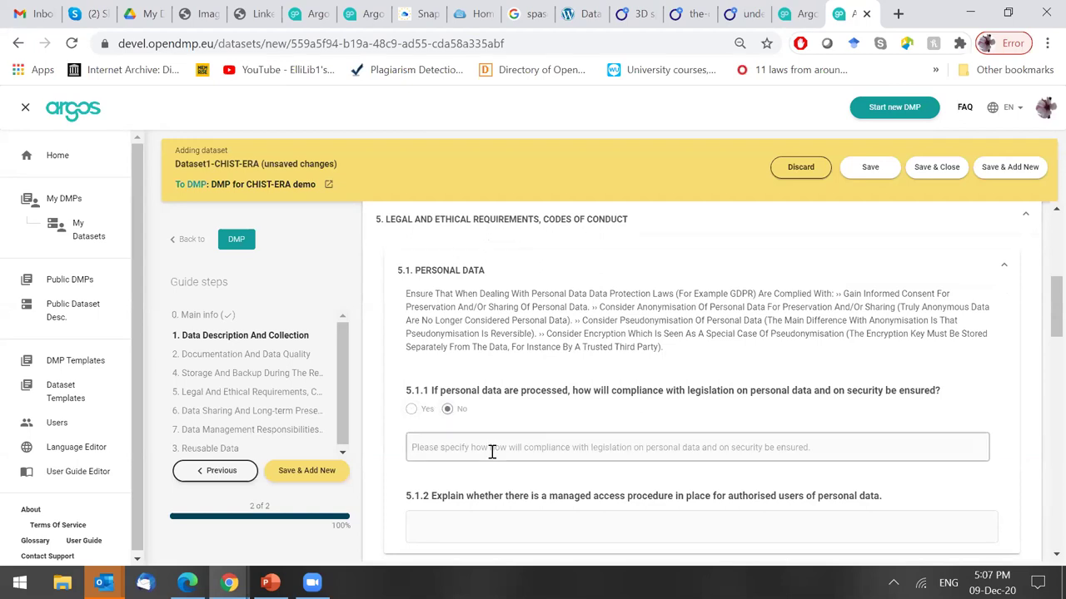
text(No data )
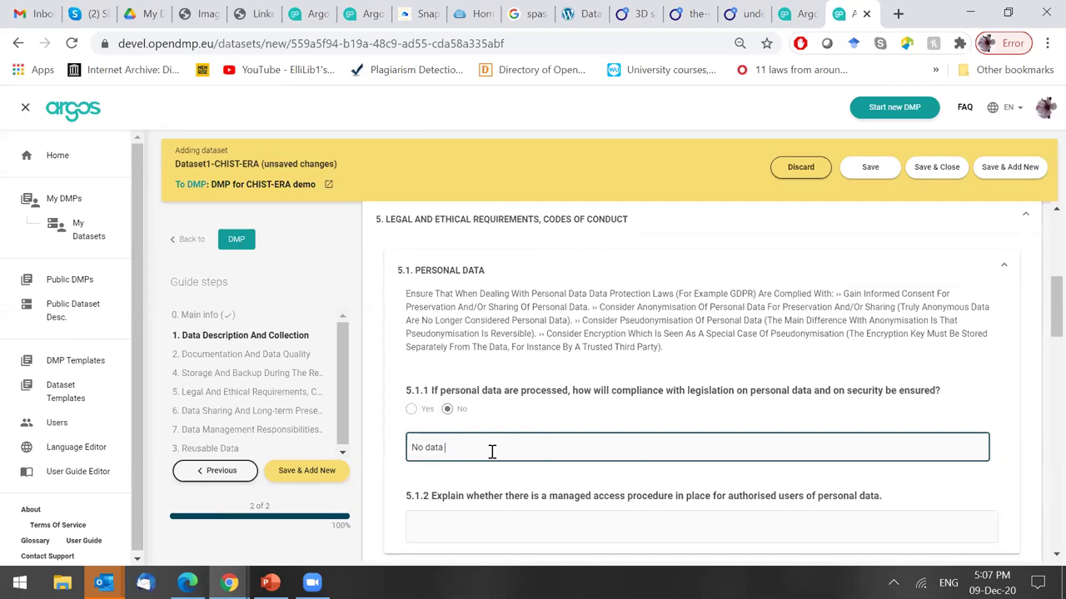
text(.)
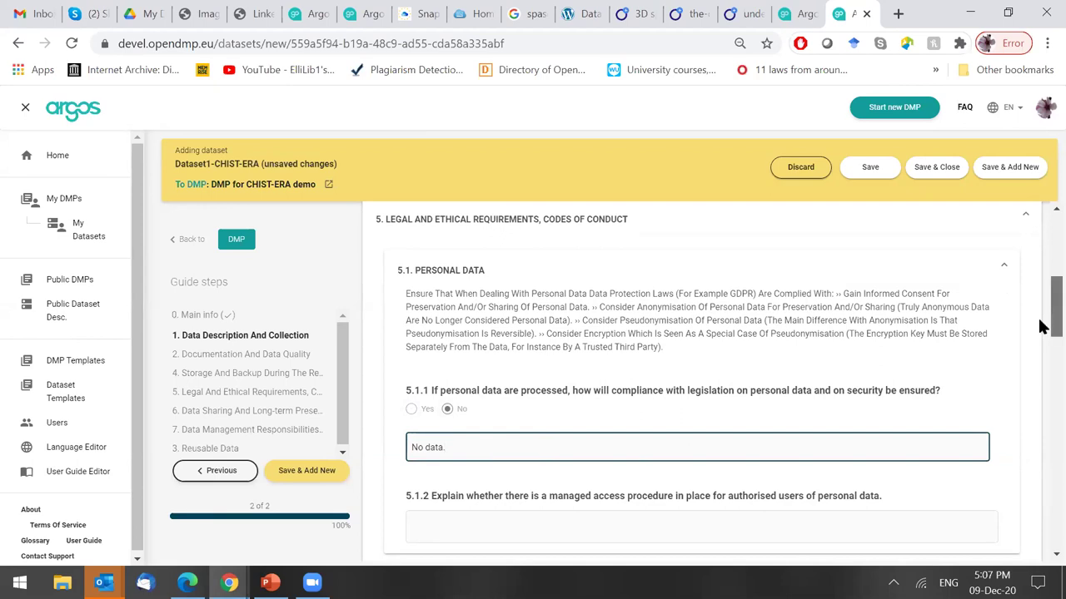
scroll(1040, 341, down, 3)
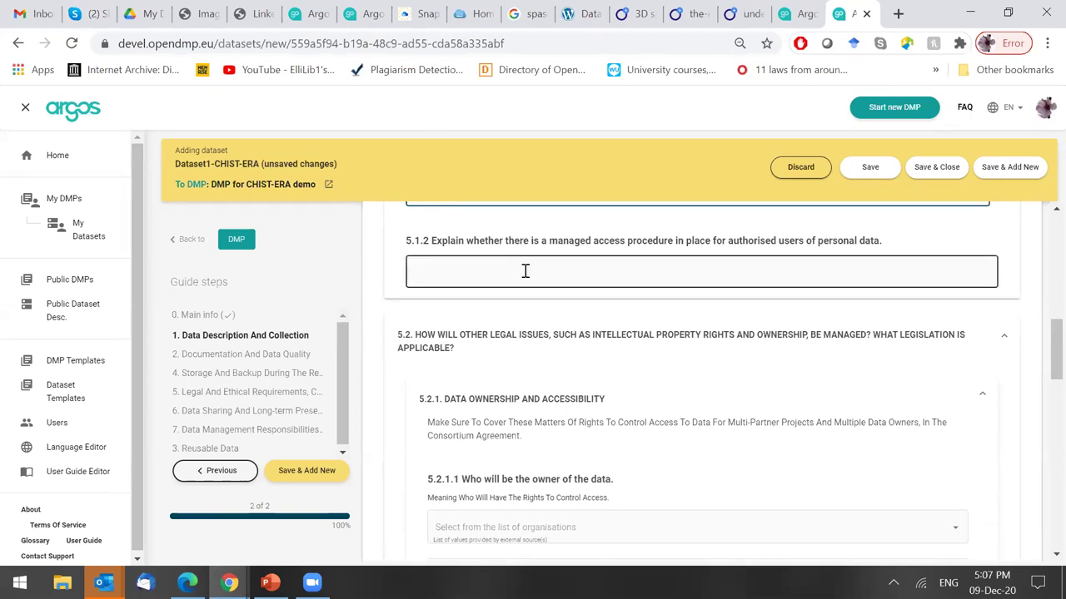
Answer question 5.1.2 with 'explain the process'.
click(526, 271)
text(explain the pol)
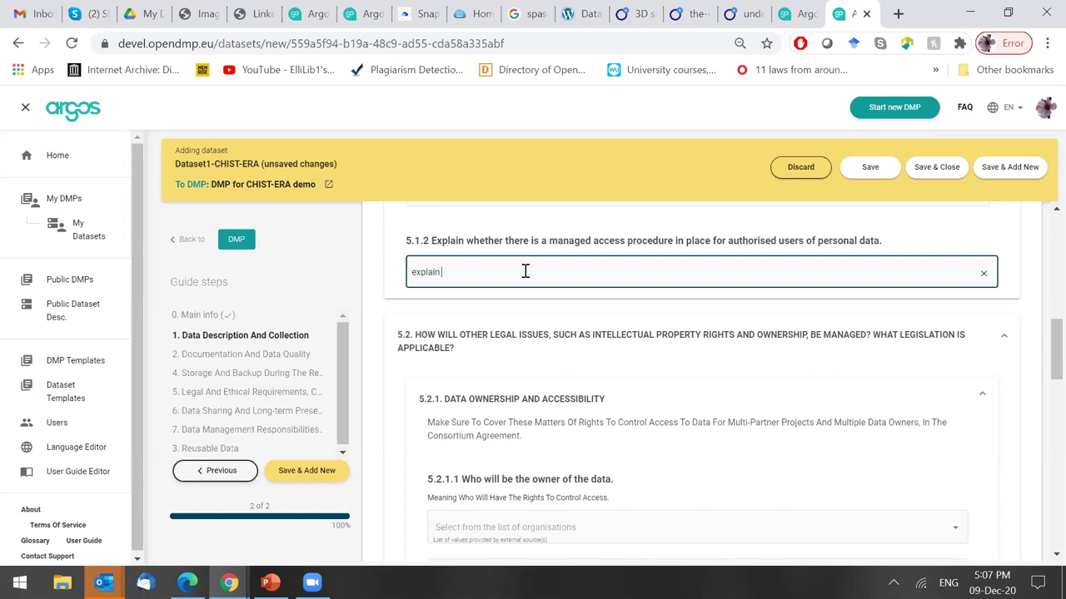
key(BackSpace)
key(BackSpace)
text(rocess)
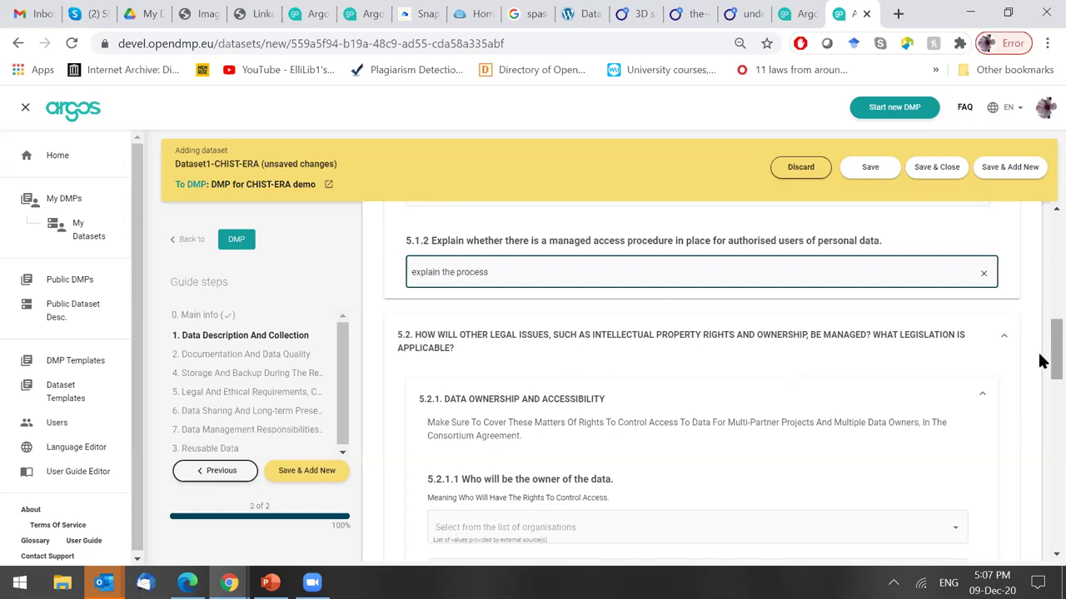
scroll(1051, 358, down, 1)
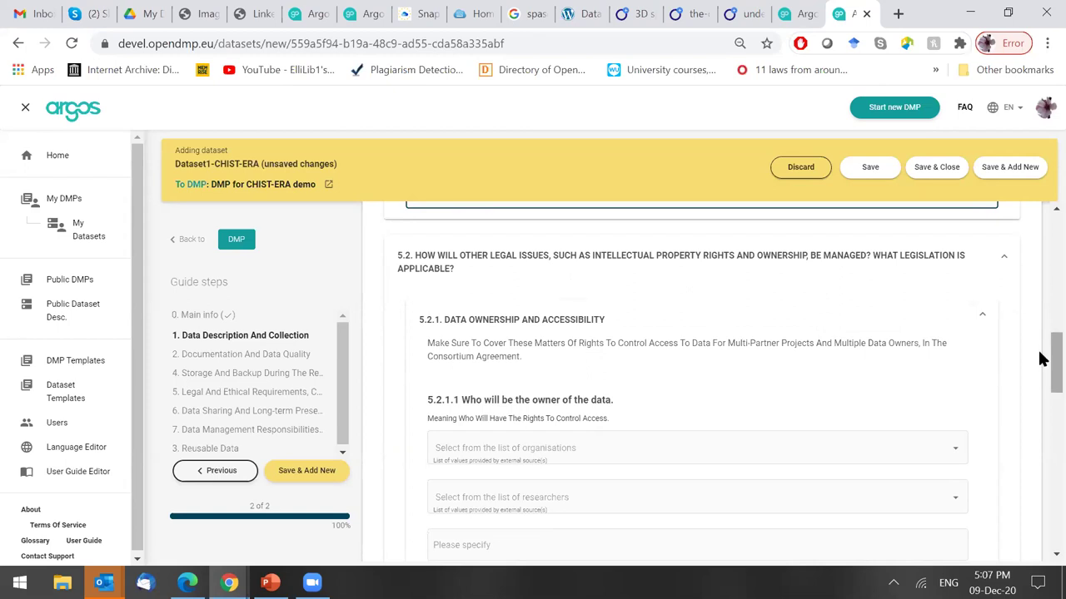
Search 'athena research center' and set Athena Research and Innovation Center as the 5.2.1.1 data owner.
drag(1039, 359, 1039, 362)
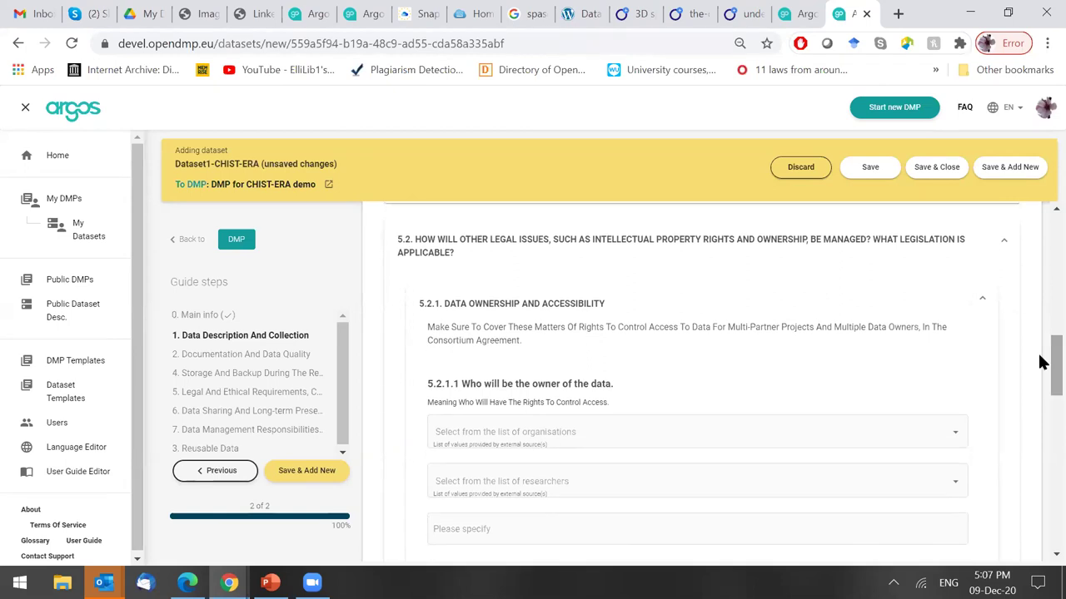
drag(1039, 362, 1039, 374)
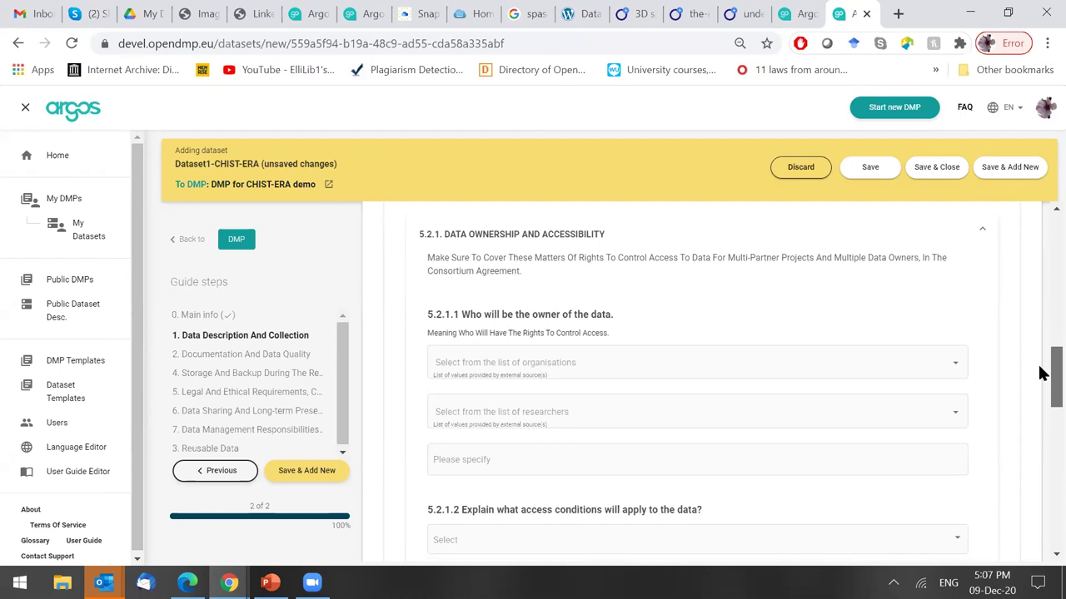
click(537, 375)
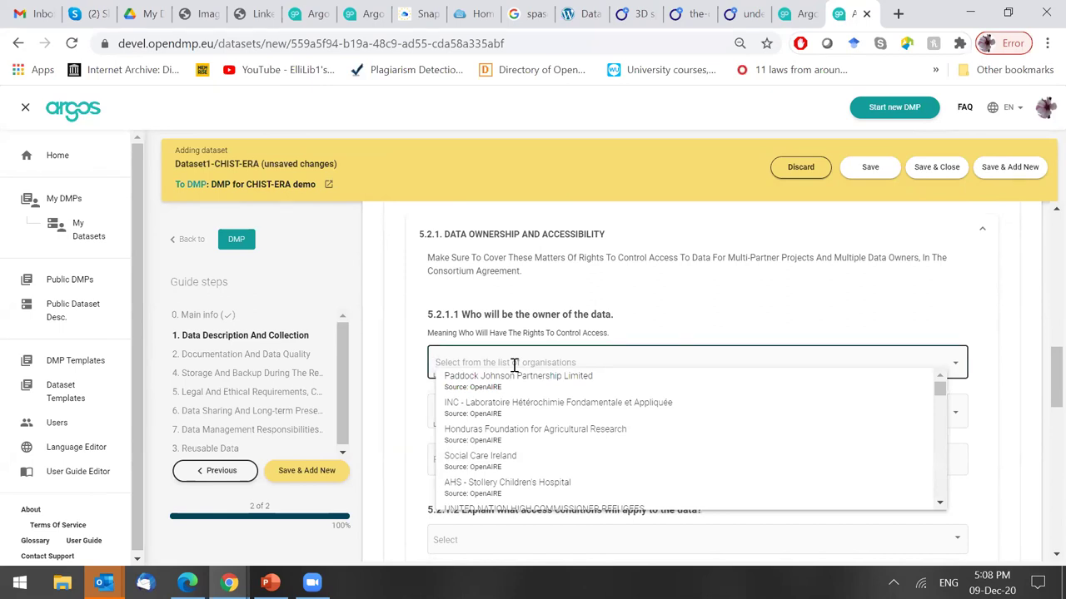
text(athen)
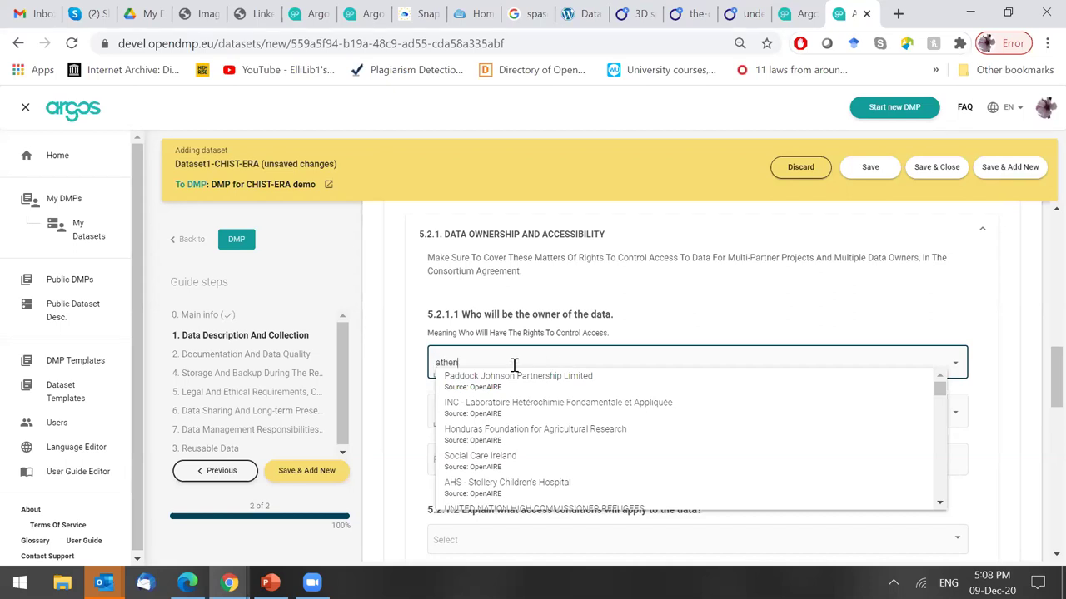
text(a research)
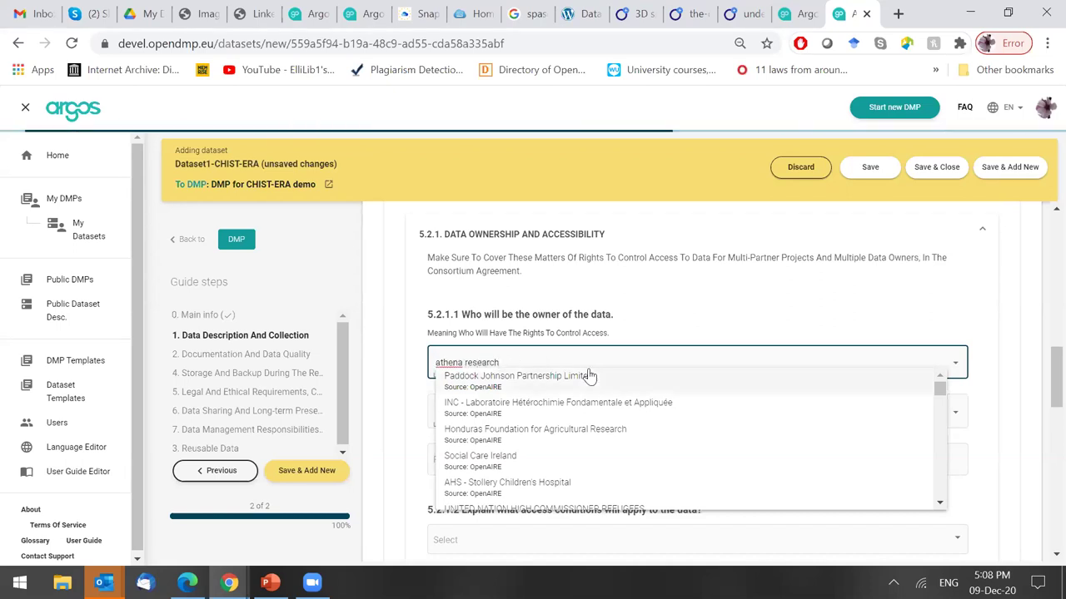
text( center)
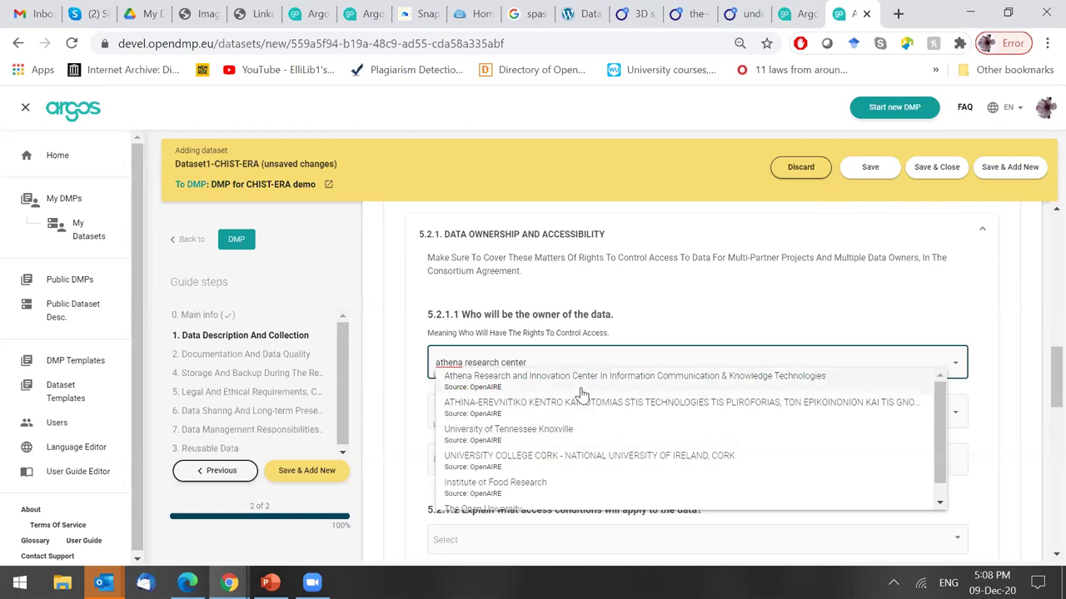
click(586, 378)
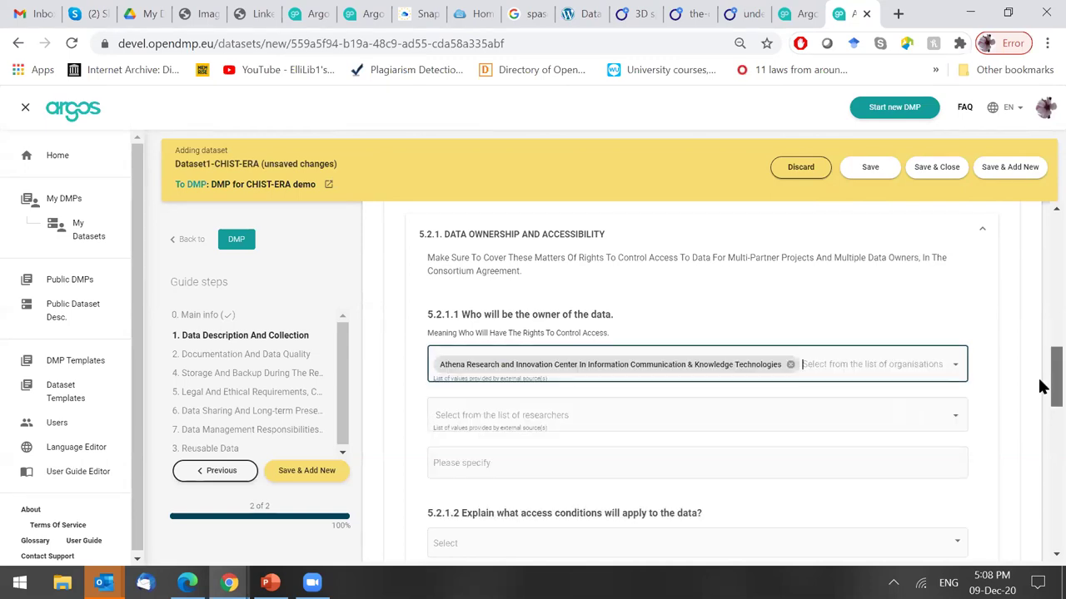
scroll(832, 383, down, 1)
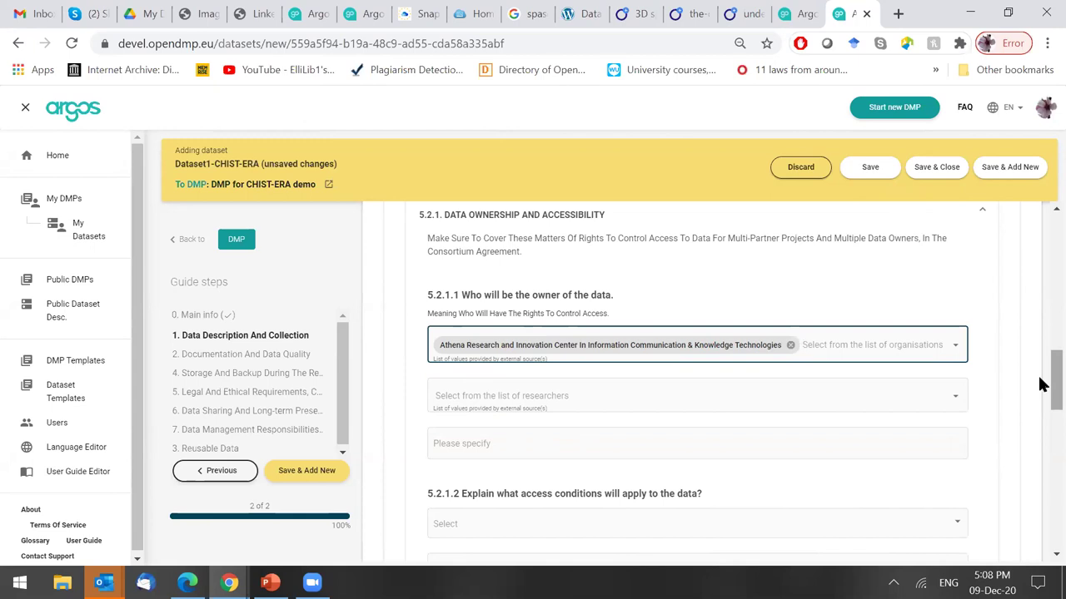
scroll(1041, 391, down, 1)
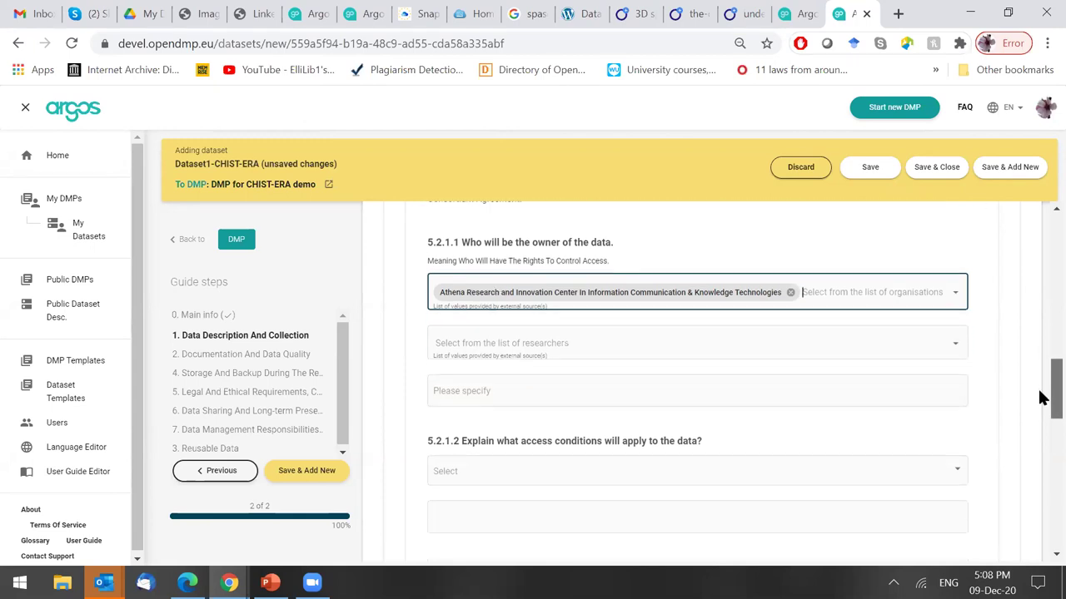
click(522, 361)
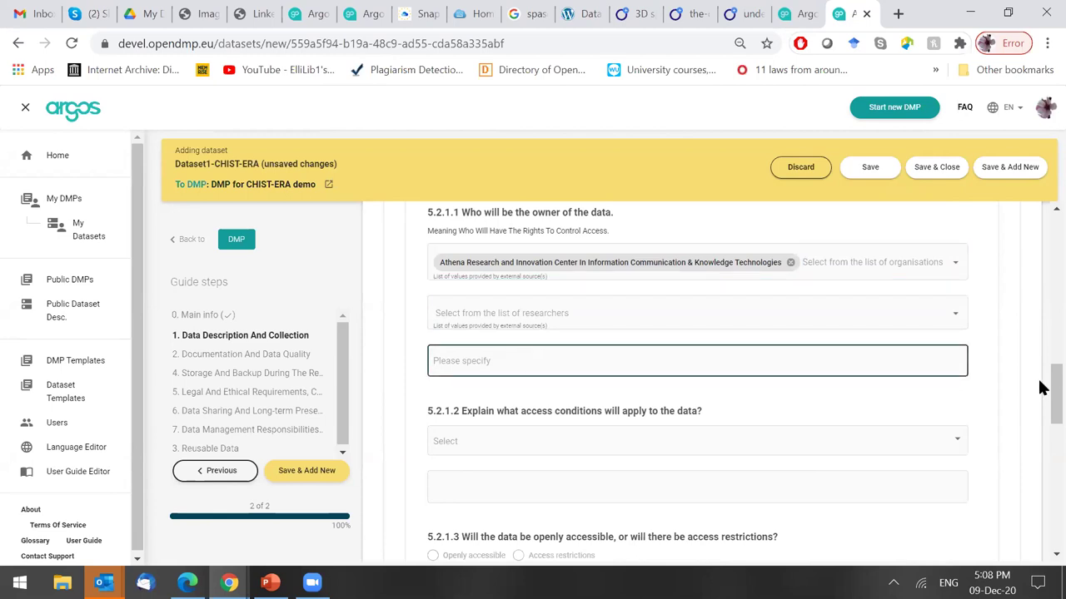
drag(1041, 392, 1040, 410)
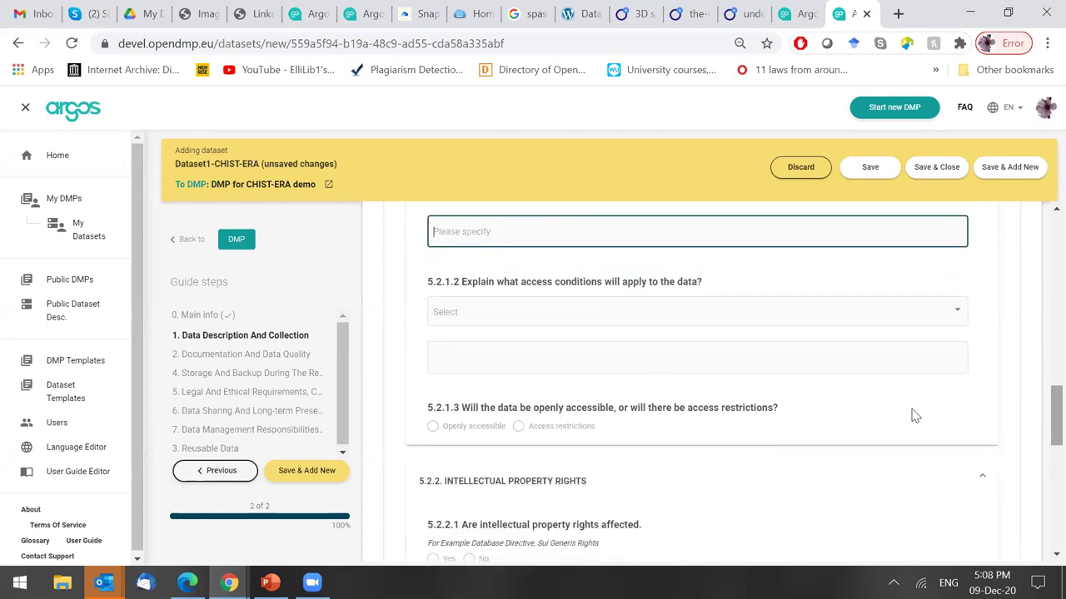
Set the 5.2.1.2 access condition to Mediated, described as 'For 3d modelsls x, y, z'.
click(593, 322)
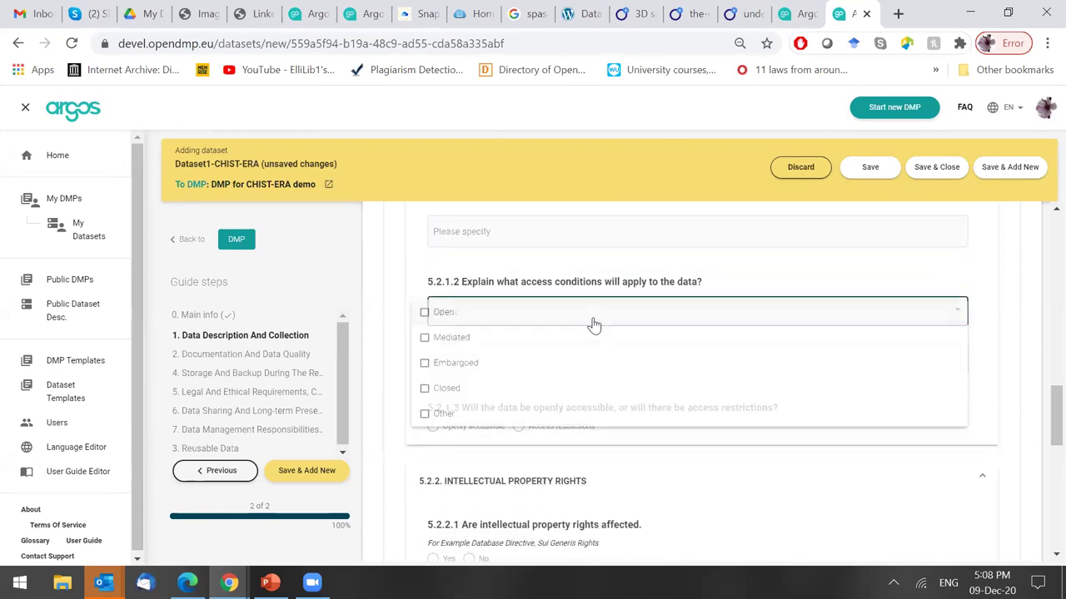
click(478, 347)
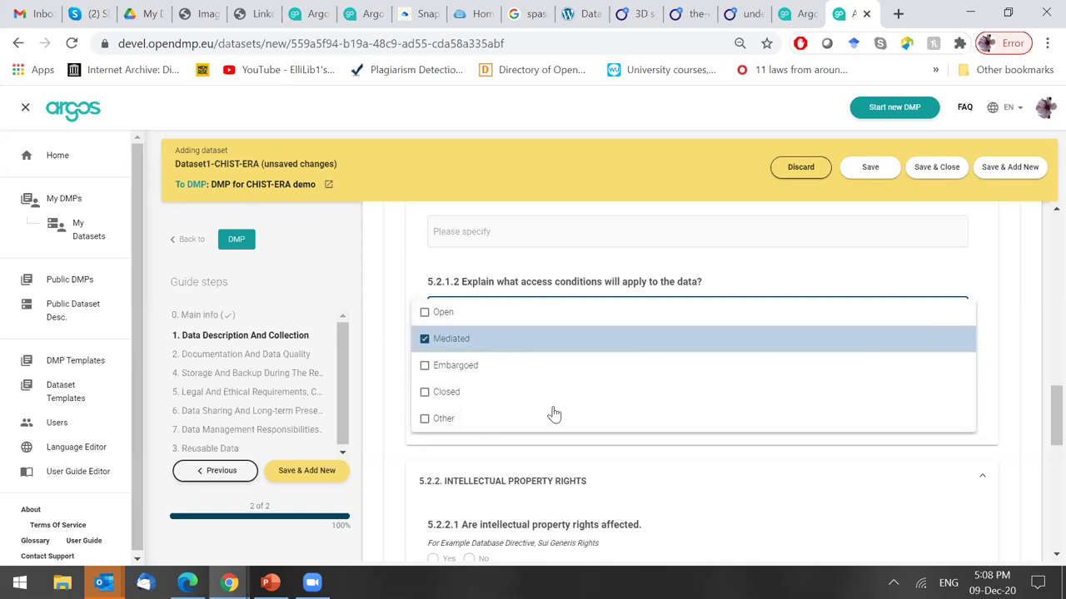
click(1030, 324)
click(538, 353)
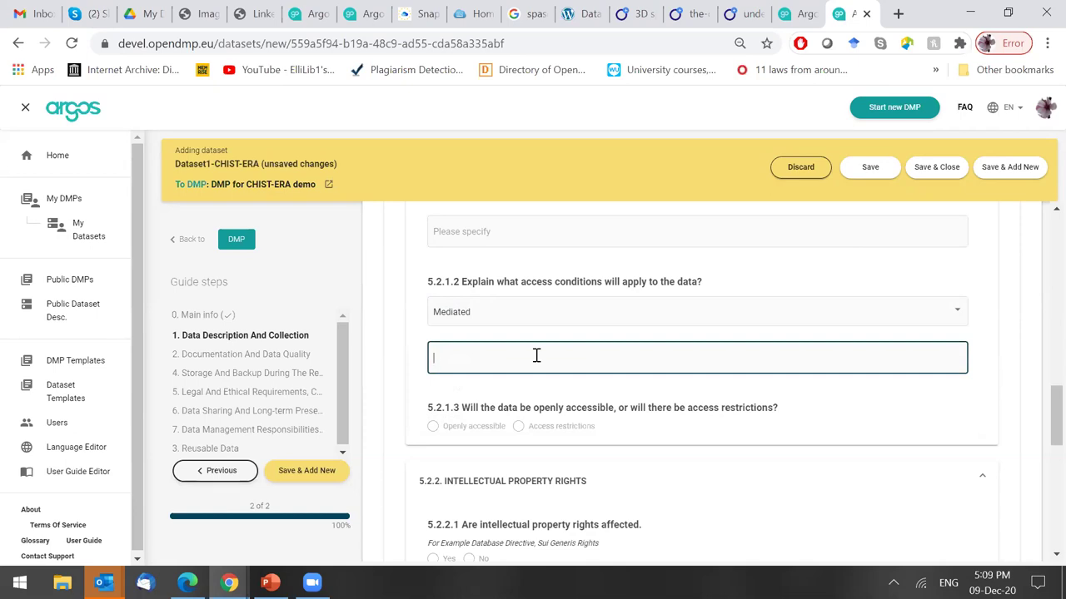
text(For 3d mo)
text(dels)
text(ls)
text( x, y,)
text( z)
scroll(1039, 428, down, 1)
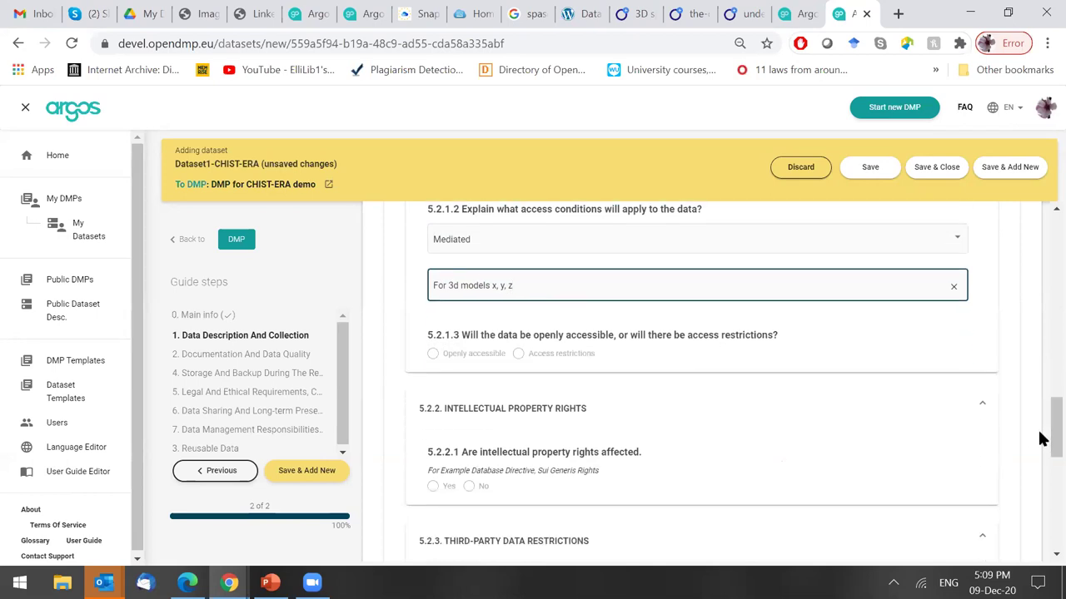
Leave question 5.2.1.3 marked as openly accessible, without access restrictions.
click(434, 356)
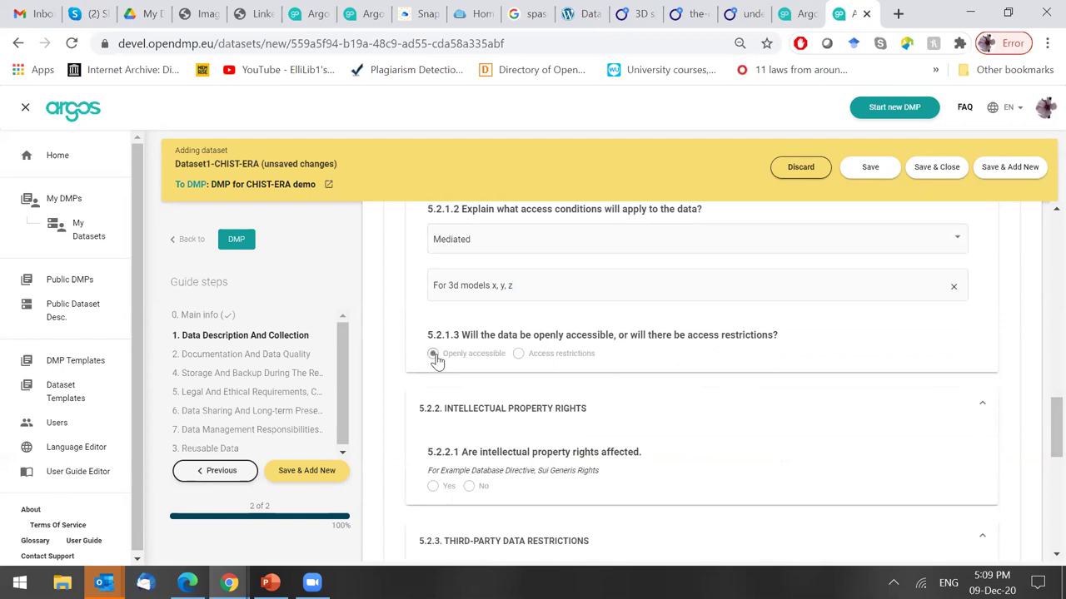
click(518, 355)
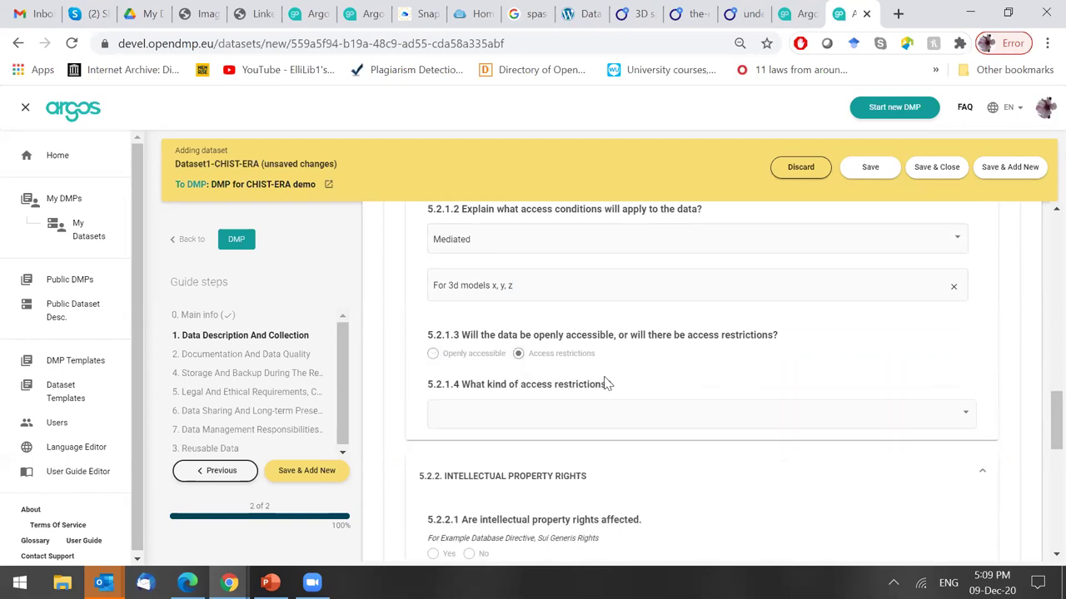
click(620, 425)
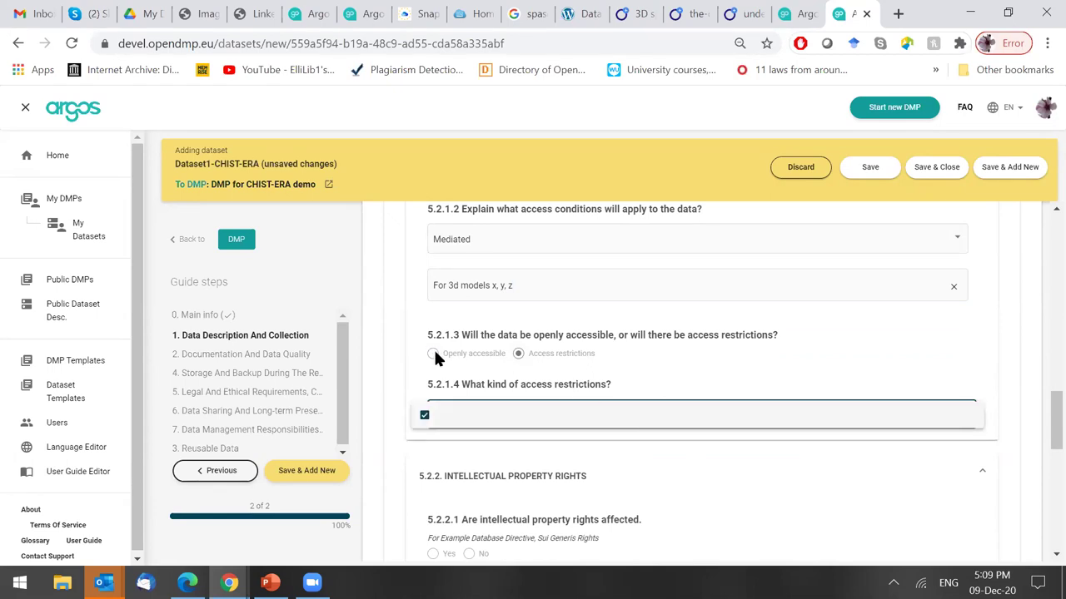
click(434, 353)
click(434, 353)
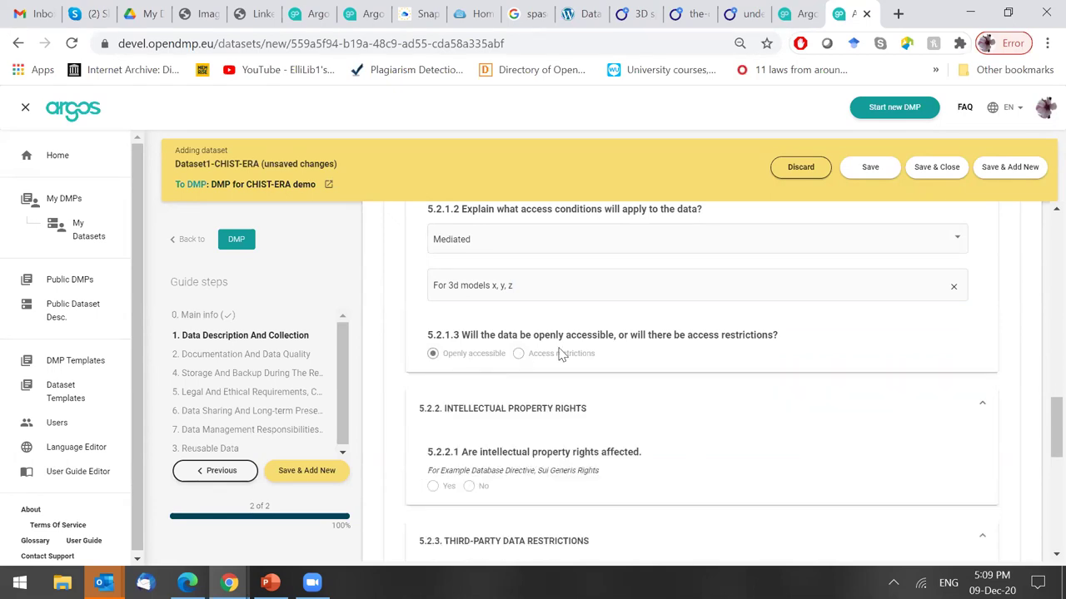
drag(1051, 440, 1050, 456)
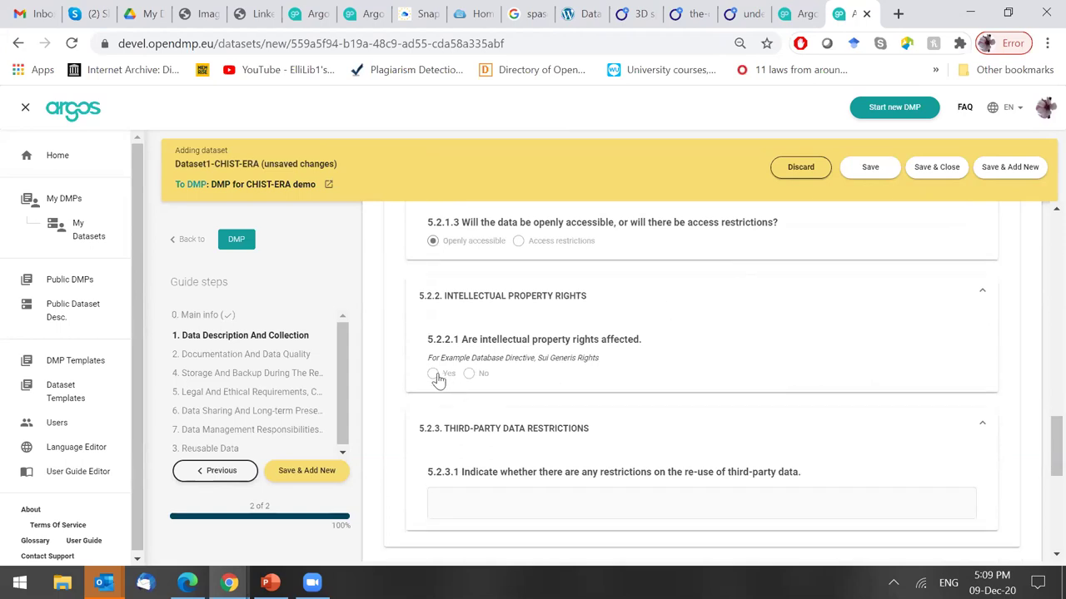
Answer No to intellectual property rights being affected.
click(480, 375)
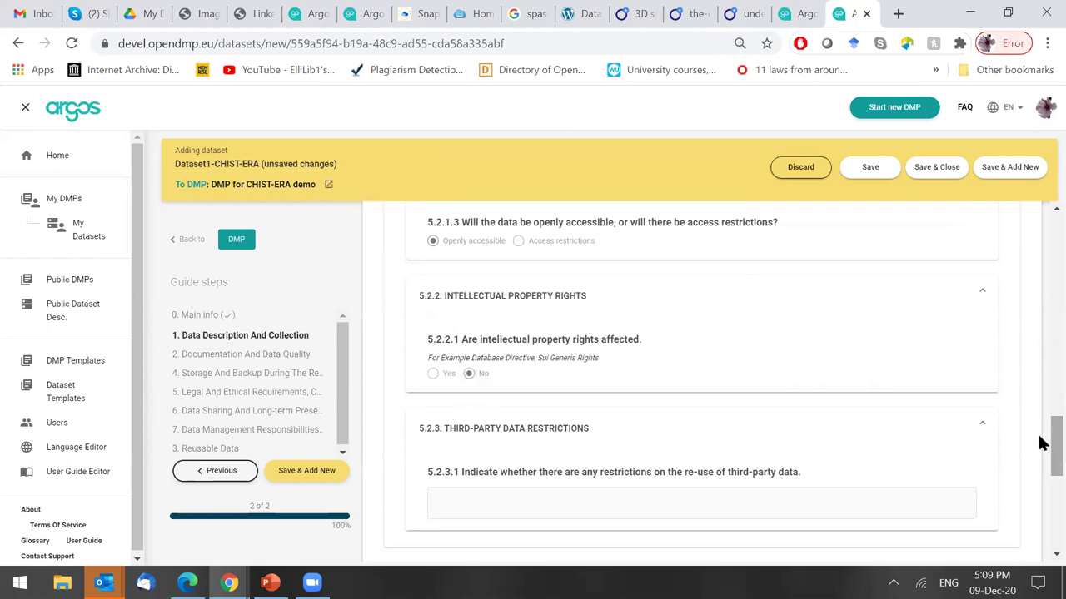
triple_click(1039, 466)
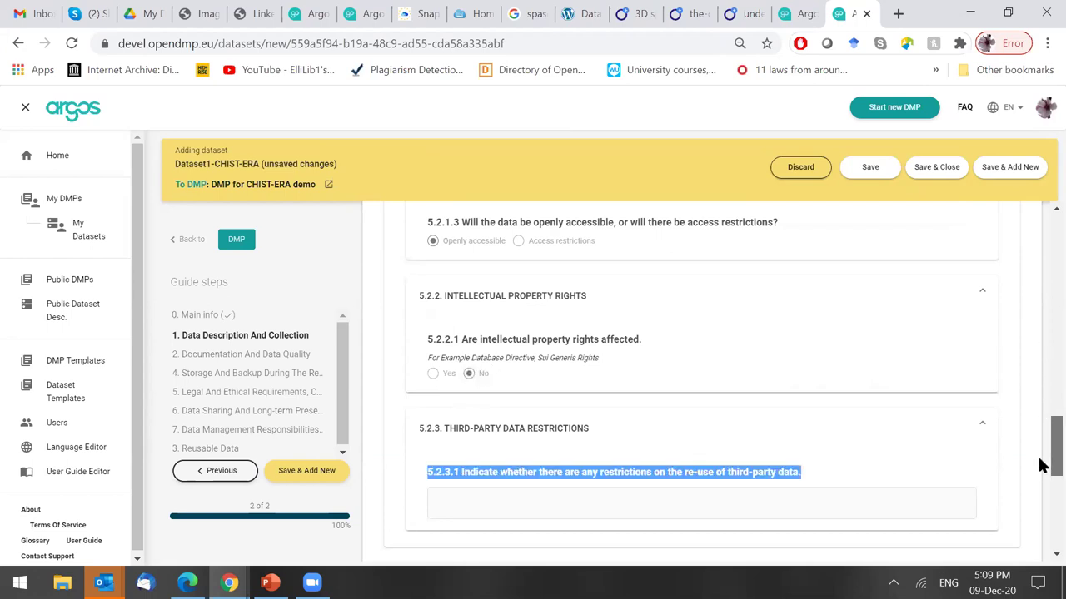
scroll(1044, 454, down, 2)
click(593, 289)
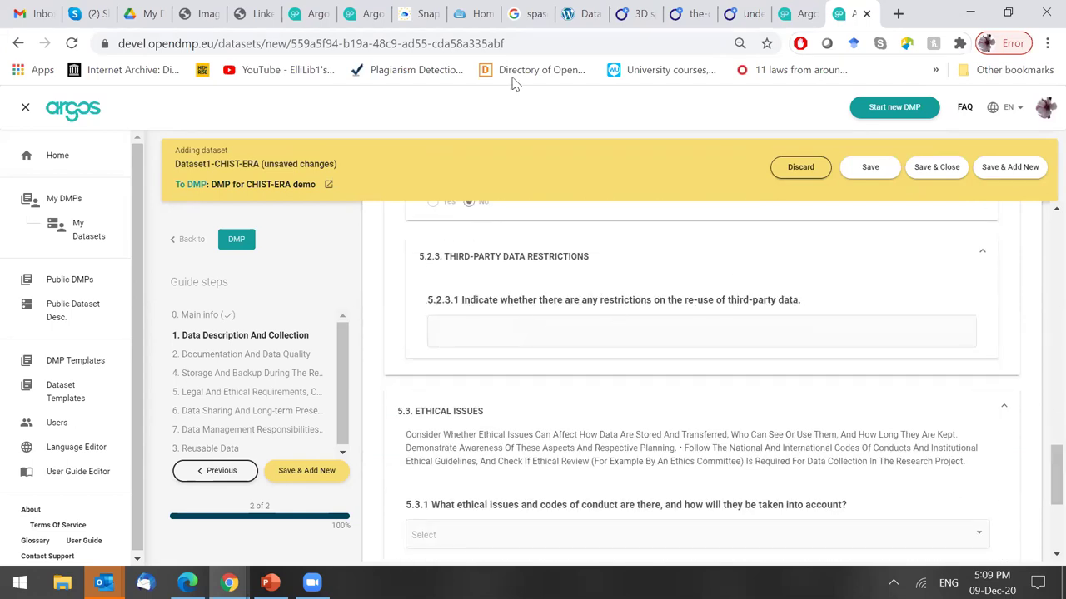
State 'No restrictions' for re-use of third-party data.
click(659, 335)
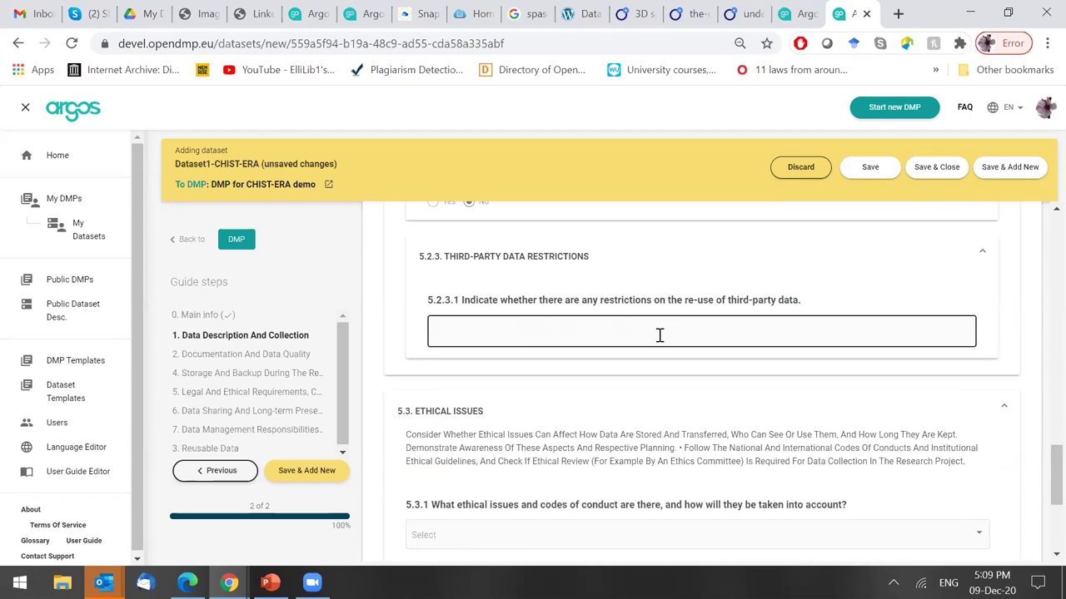
text(No restrictions)
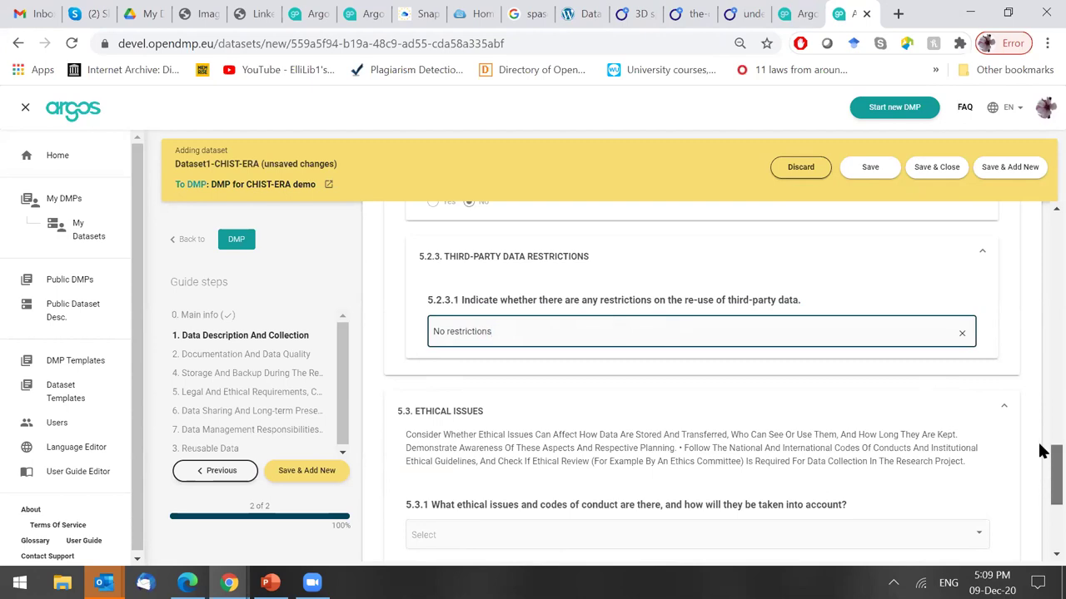
scroll(1041, 458, up, 3)
scroll(1041, 464, down, 4)
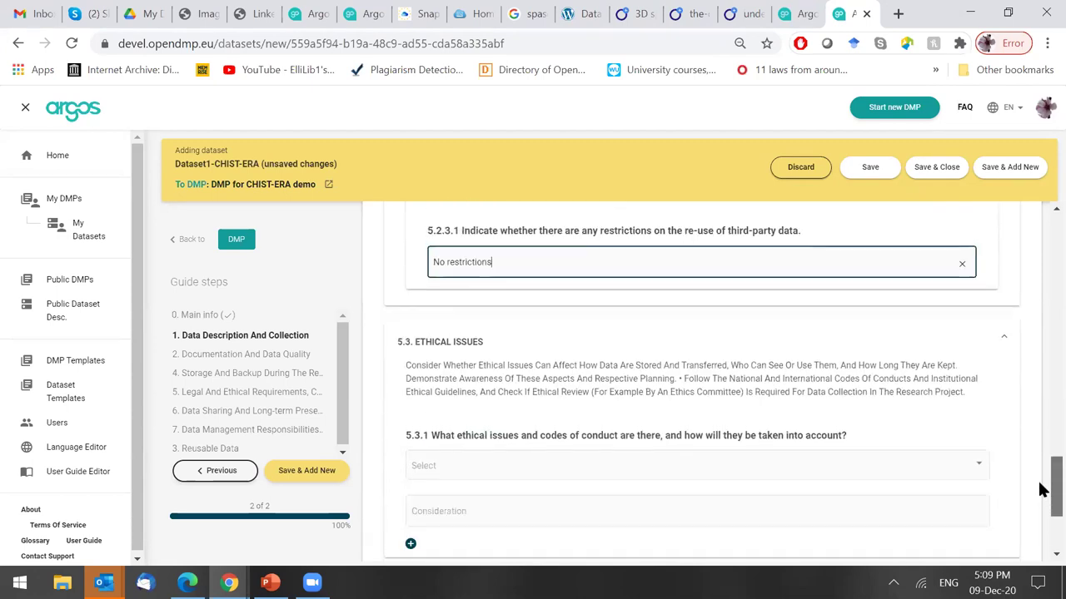
scroll(1041, 495, down, 1)
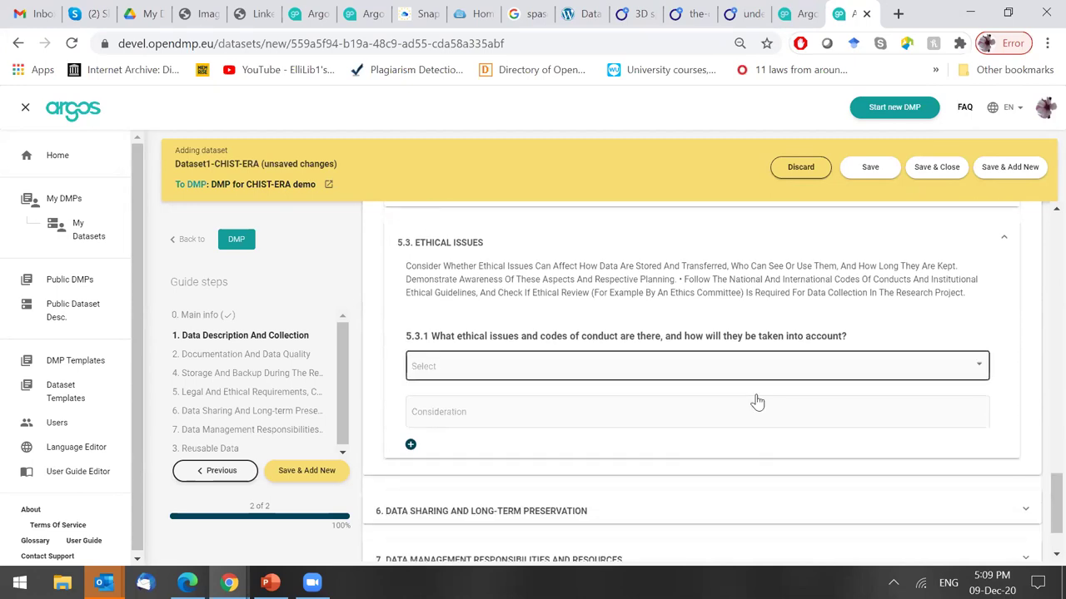
Cite 'Commercial interests or patents' in 5.3.1 with the consideration 'How you will act upon that'.
click(615, 380)
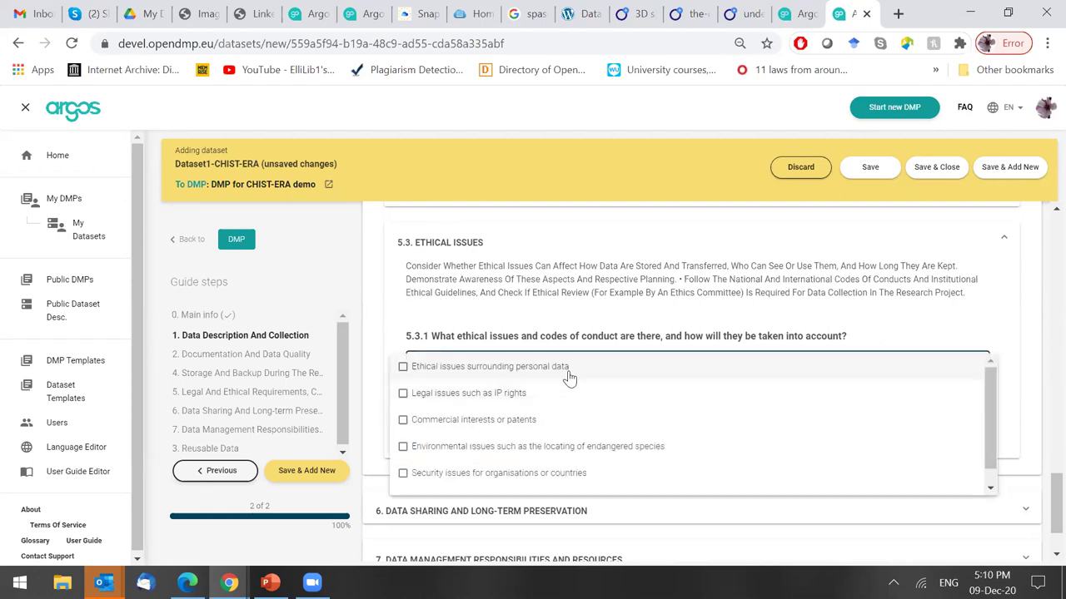
click(559, 424)
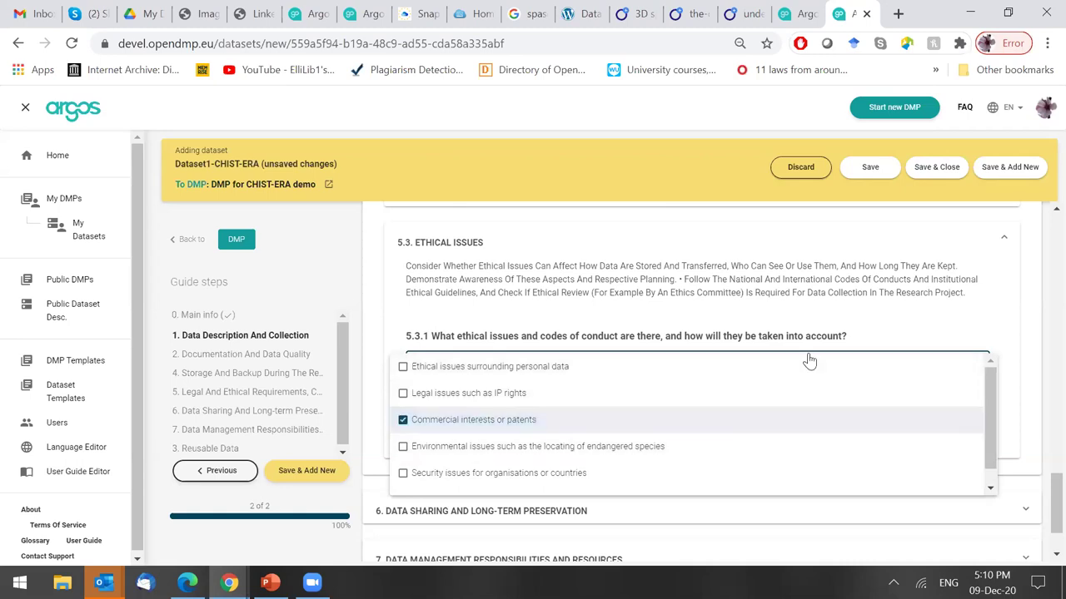
click(979, 350)
click(536, 410)
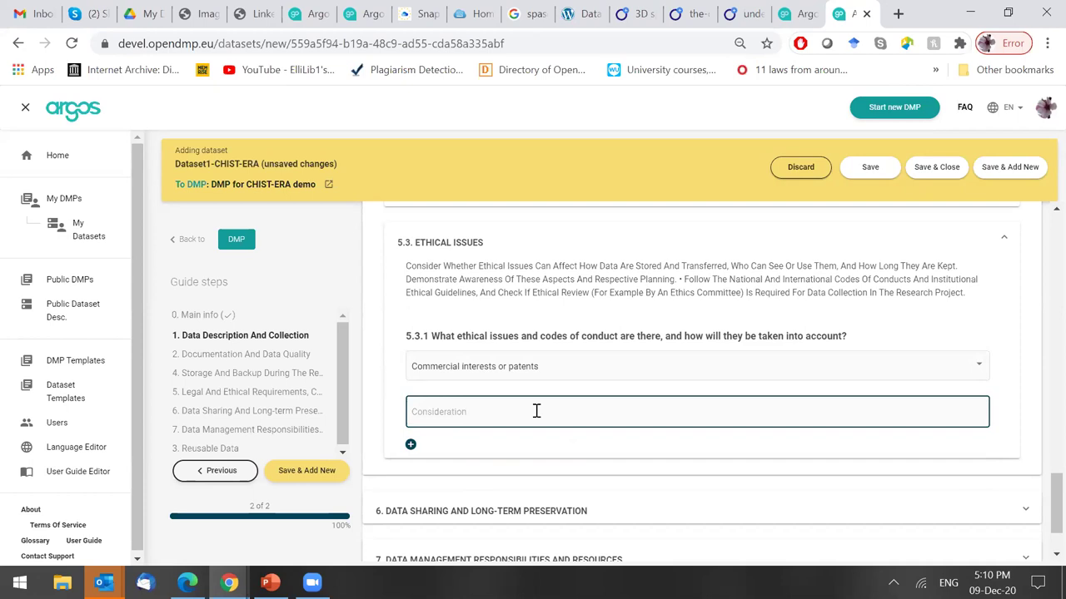
text(How you will act upon h)
text(hat)
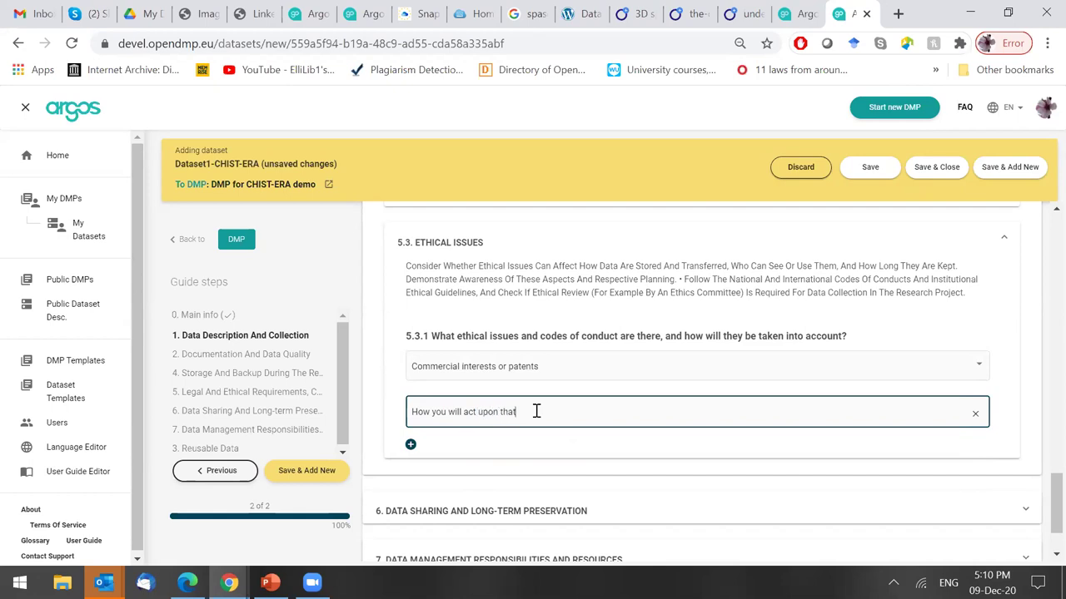
scroll(1039, 506, down, 1)
drag(1039, 506, 1039, 340)
scroll(1039, 340, up, 2)
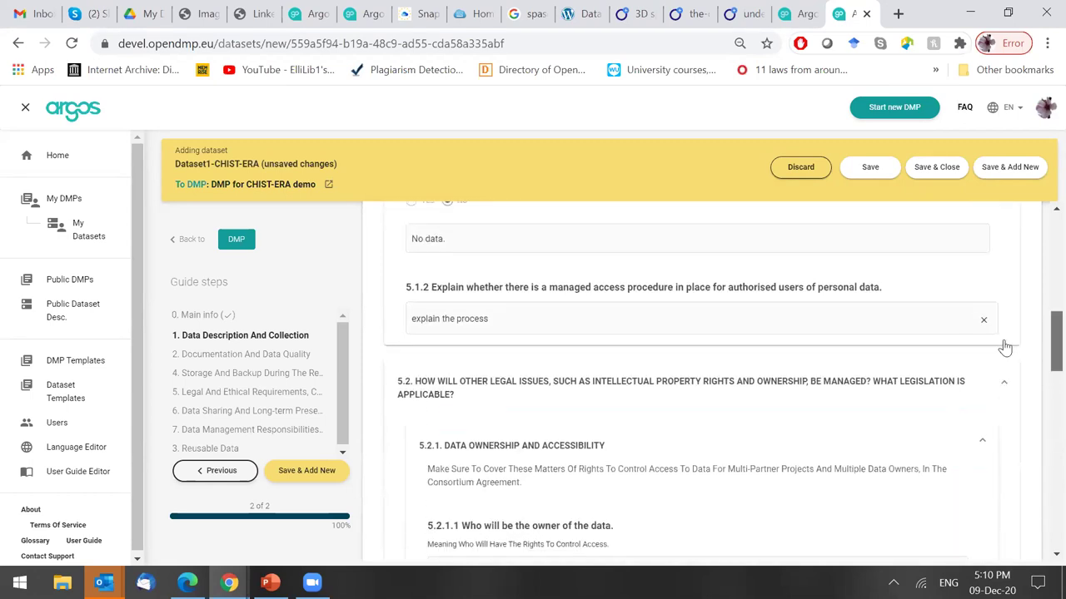
Collapse subsections 5.2 and 5.3 and section 5, then expand section 6 Data Sharing and Long-Term Preservation.
click(581, 397)
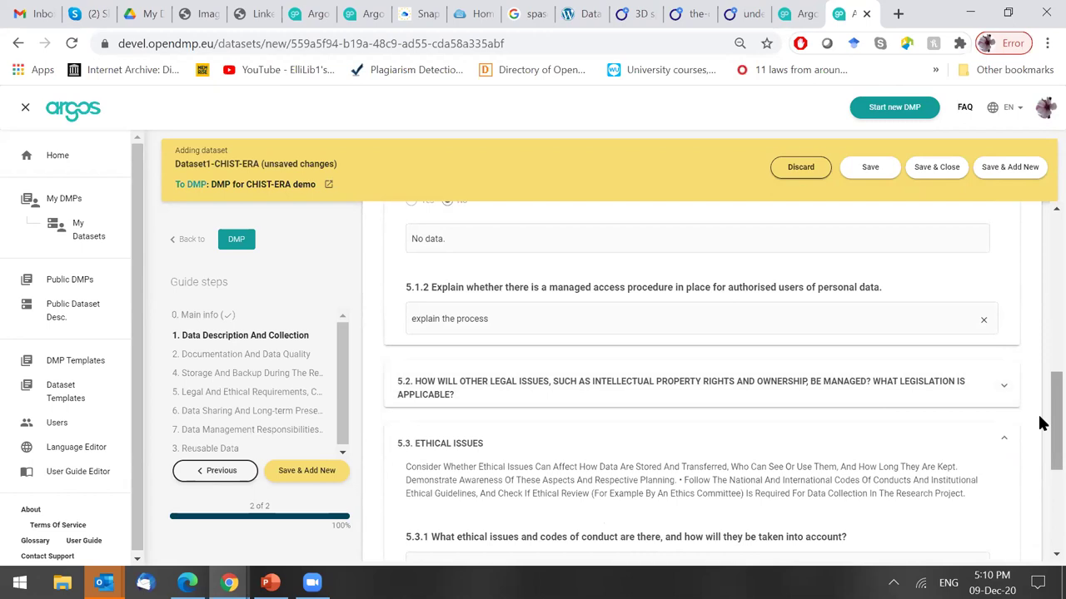
drag(1039, 423, 1040, 471)
click(657, 254)
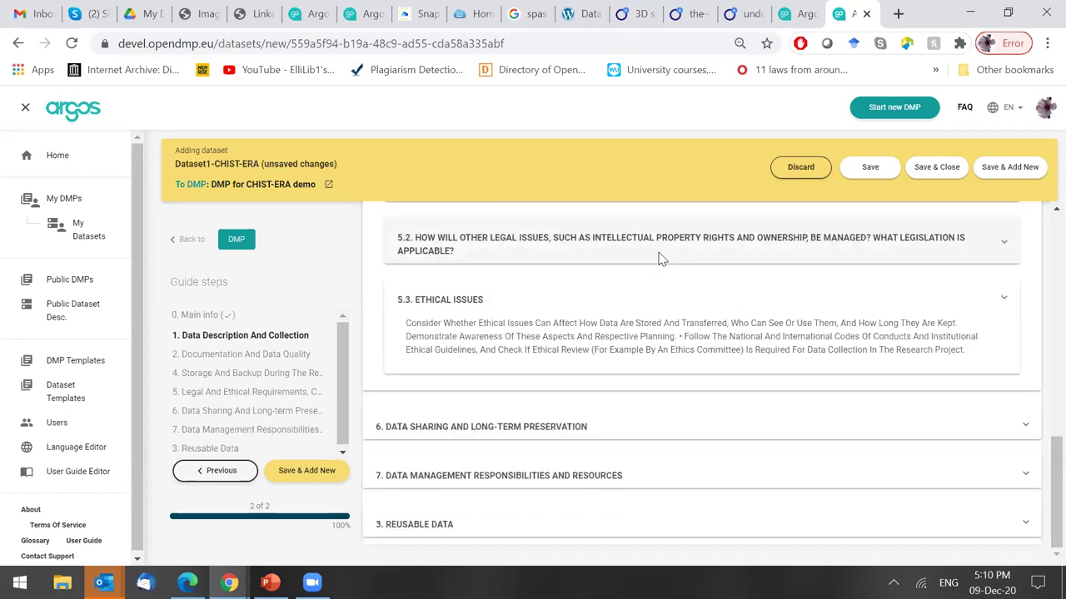
drag(1039, 468, 1039, 344)
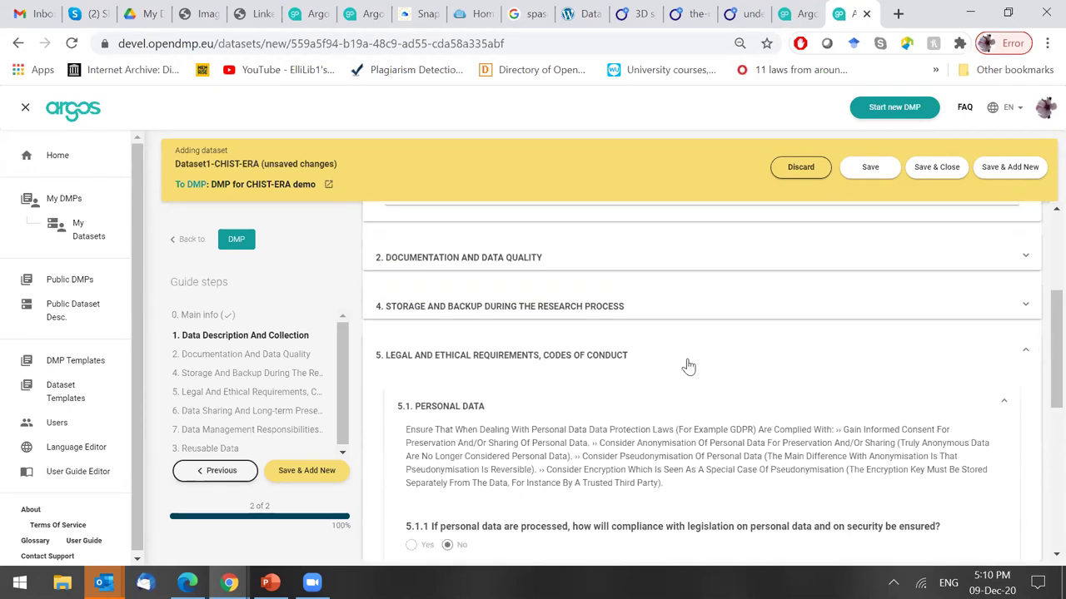
click(687, 365)
click(663, 429)
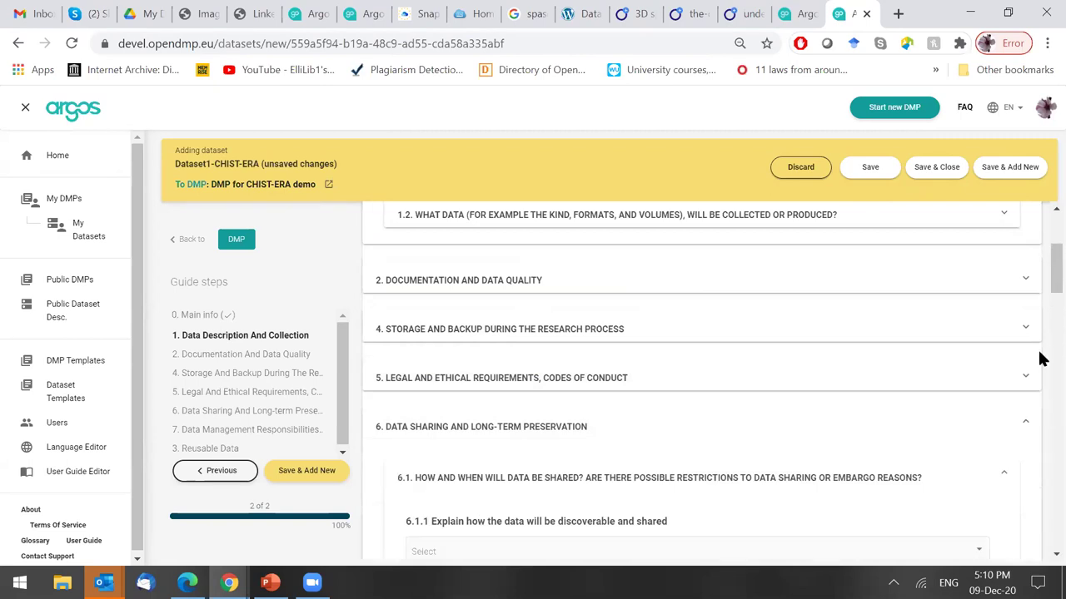
scroll(491, 387, down, 3)
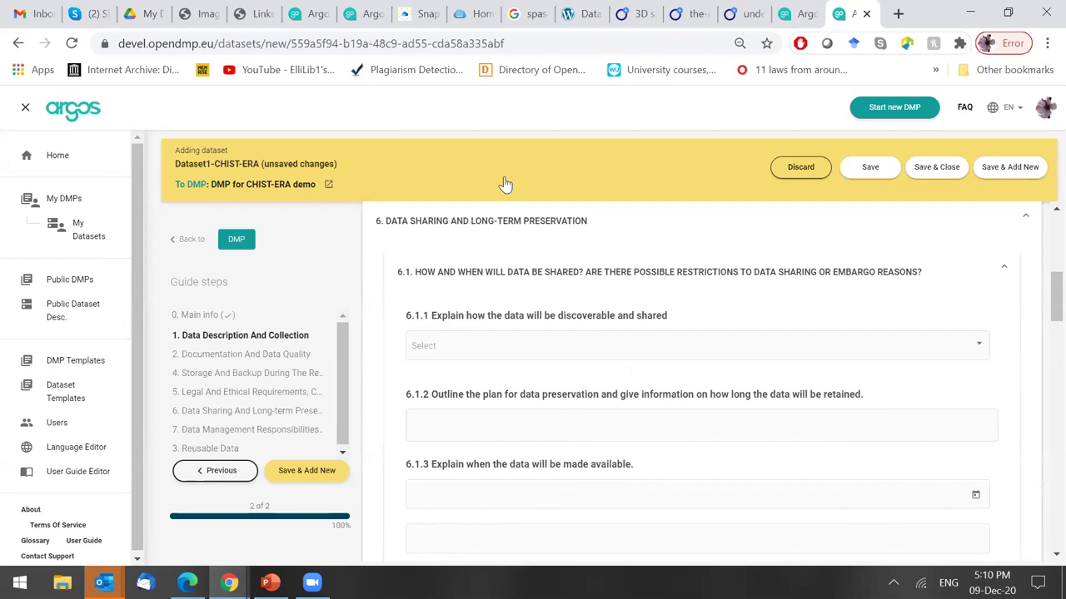
Answer 6.1.1 with 'Deposit in a trustworthy data repository'.
click(555, 359)
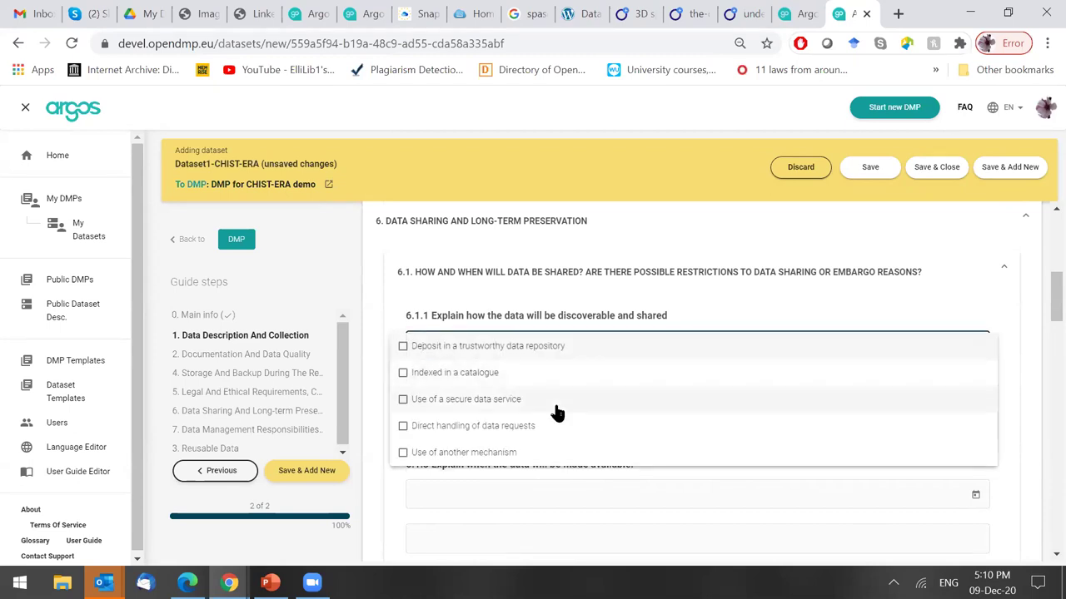
click(533, 358)
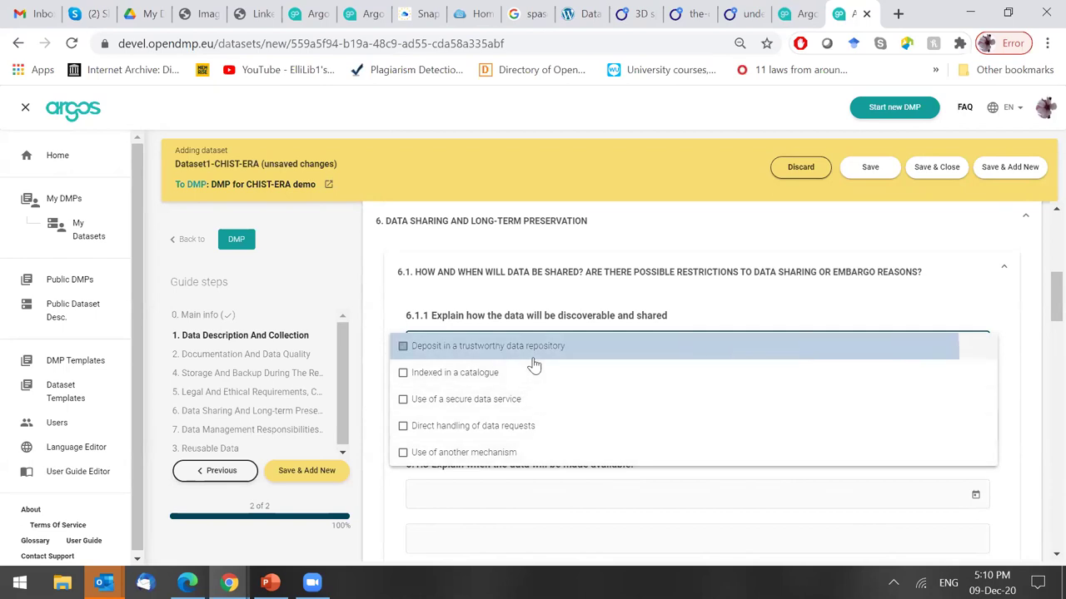
click(732, 305)
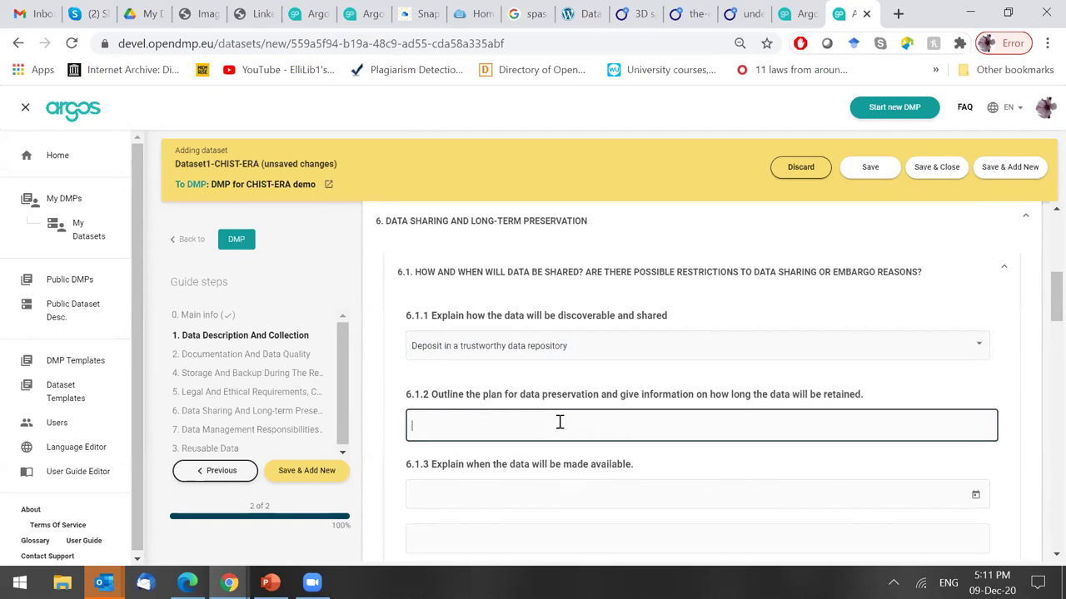
State in 6.1.2 that data is preserved as long as the repository allows and the team retains it for 10 years.
text(Data will be preserved for as log as the reposo)
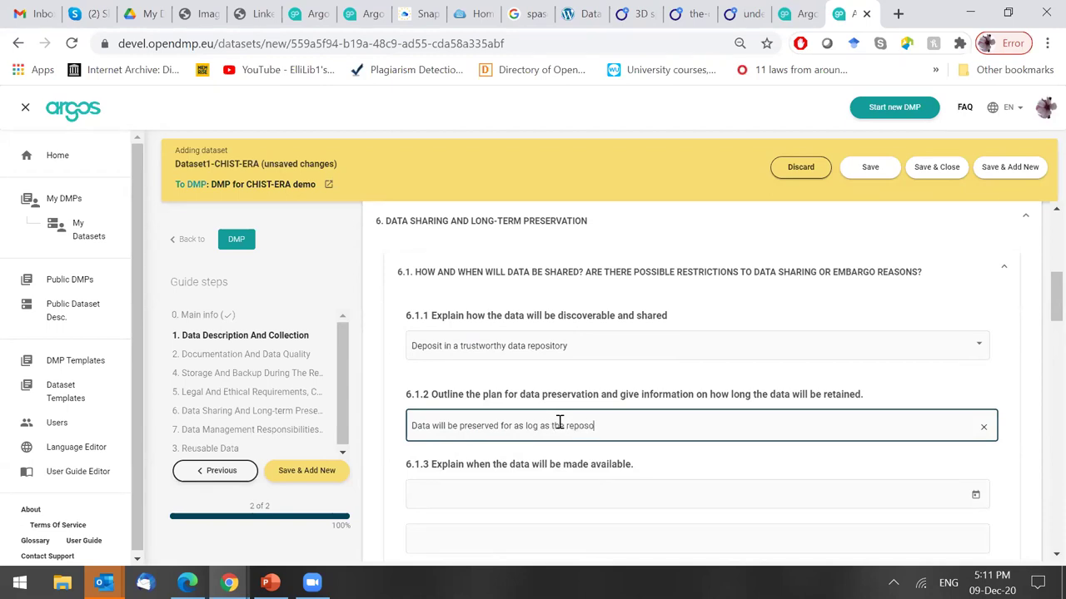
text(itory offers as options)
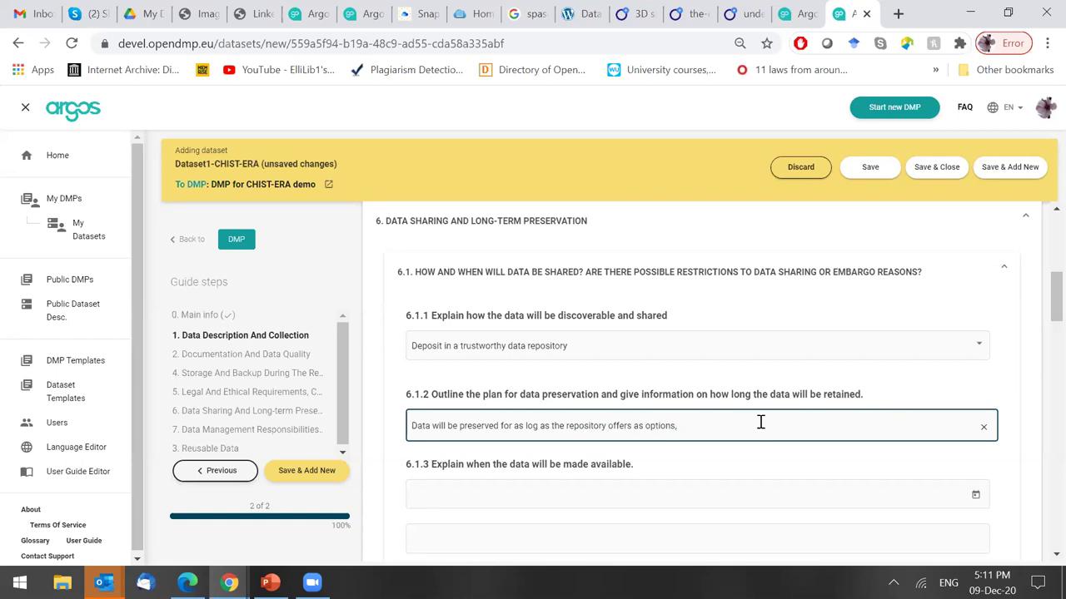
text(. Th)
key(BackSpace)
key(BackSpace)
key(BackSpace)
text(The team will retain data for 10 years)
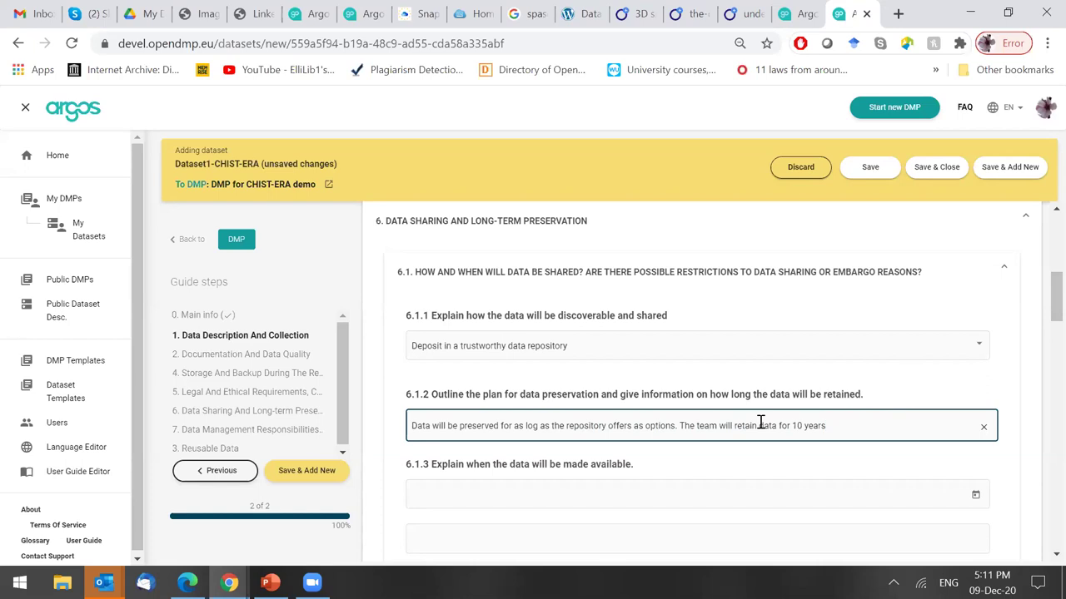
text(.)
drag(1040, 297, 1040, 322)
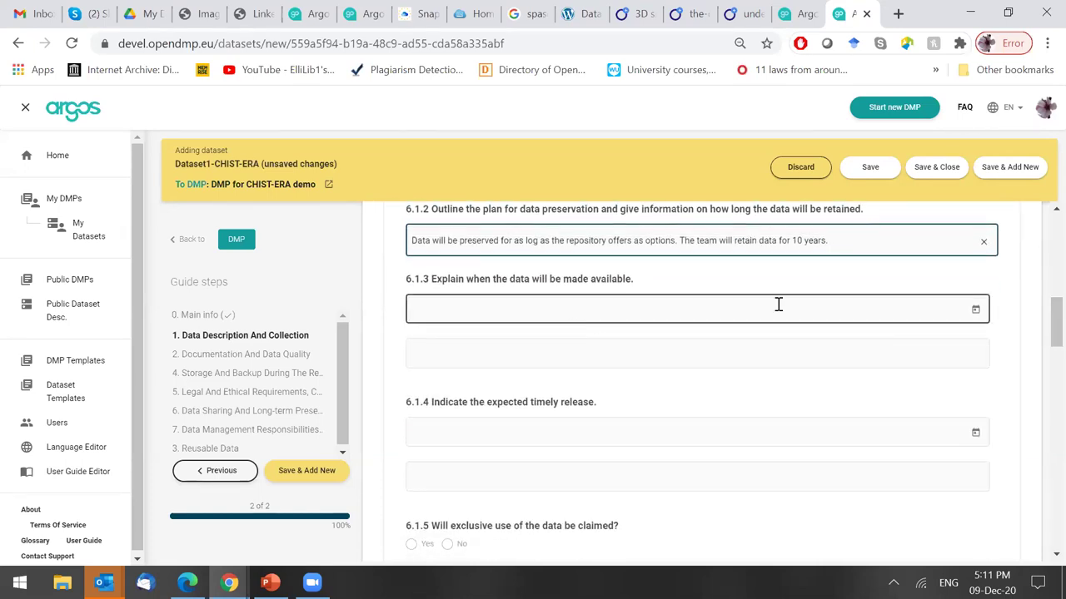
Set the 6.1.3 data availability date to 31 December 2021.
click(976, 311)
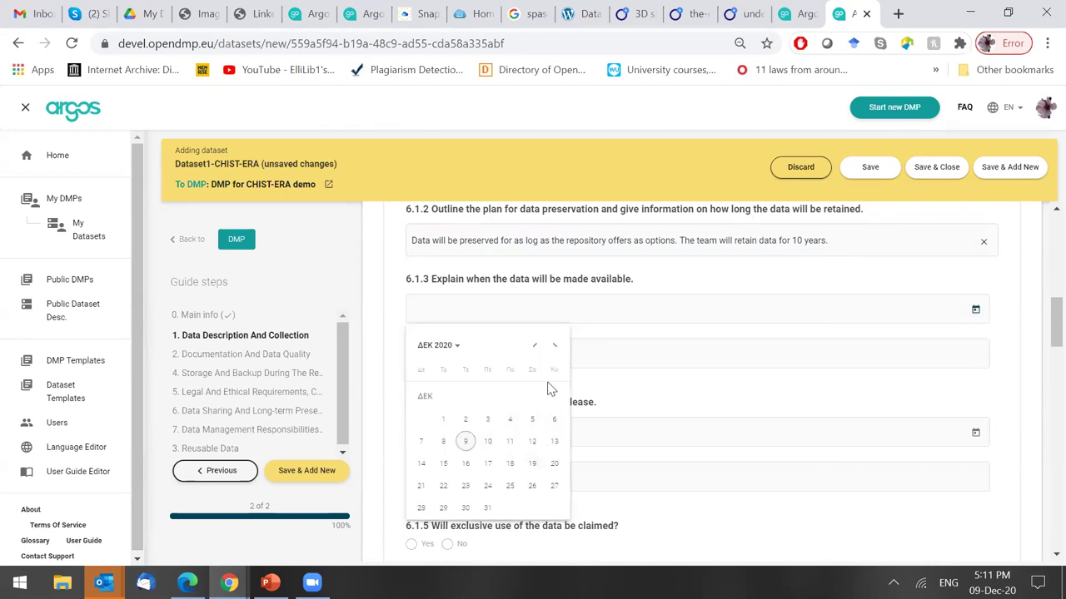
click(458, 354)
click(468, 404)
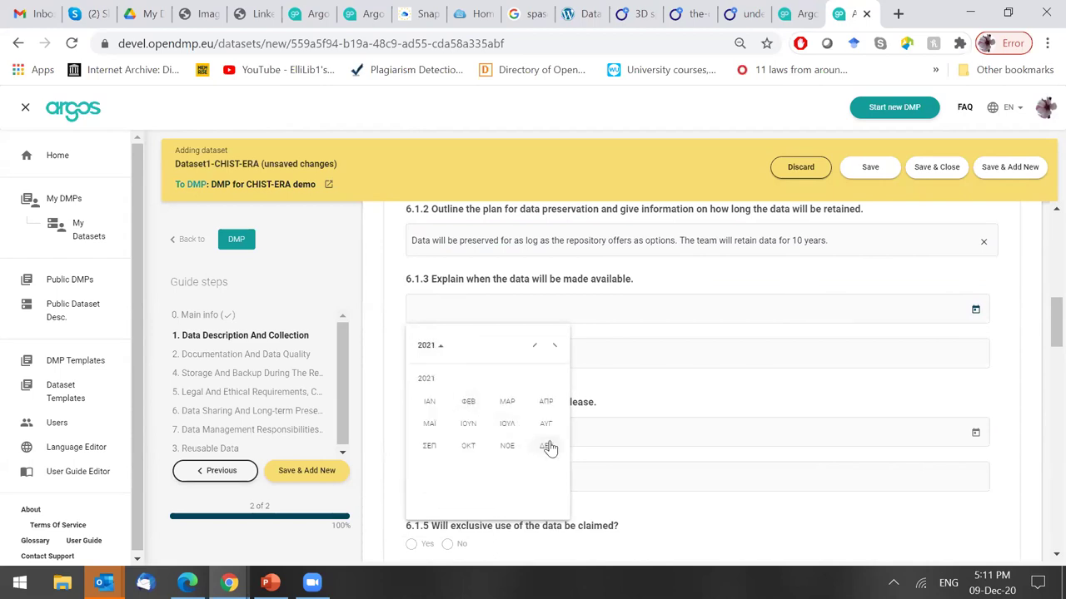
click(546, 447)
click(511, 509)
Add the note 'One year after the project ends.' under the 6.1.3 date.
click(568, 363)
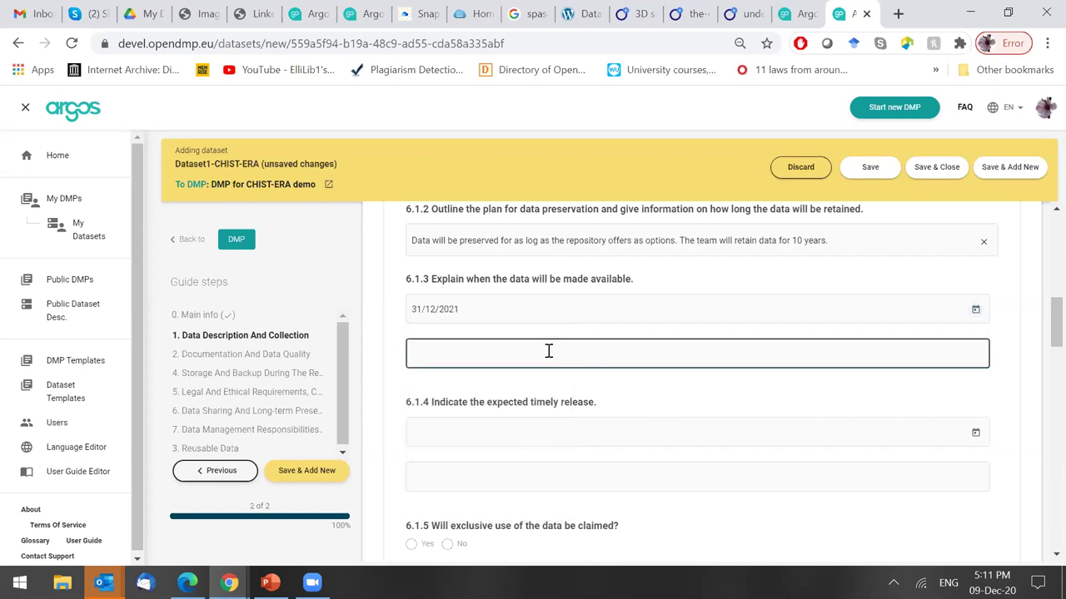
text(One year after the p)
text(roject ends.)
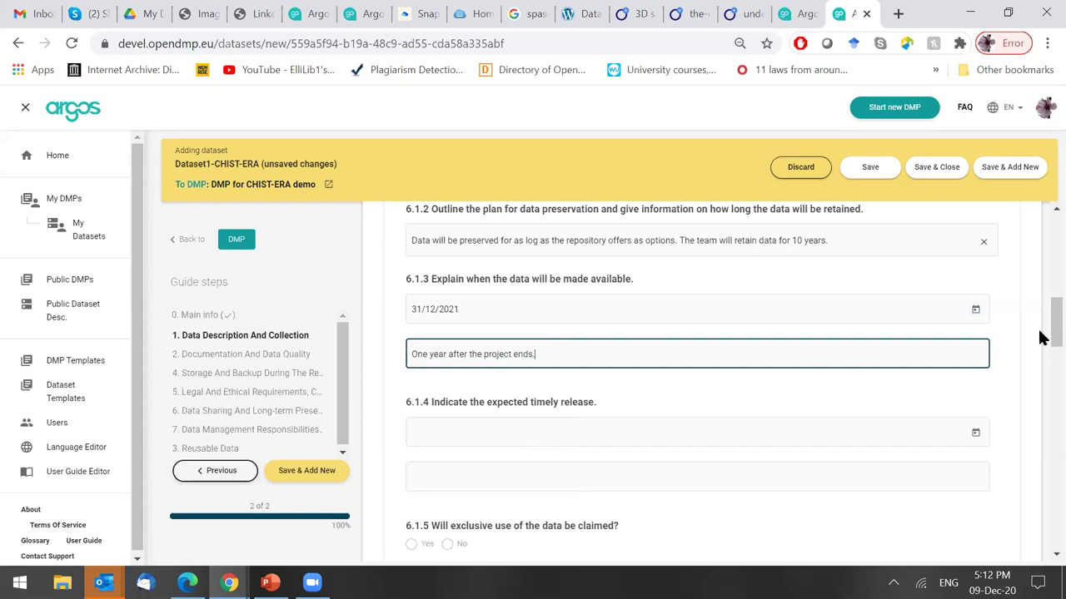
scroll(1039, 339, down, 1)
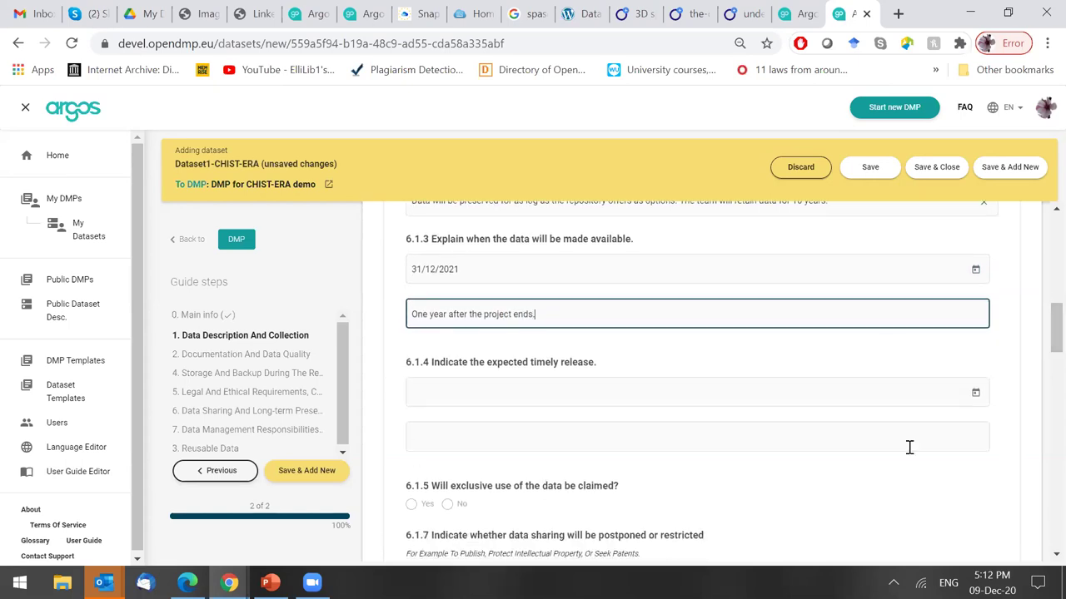
Answer No to claiming exclusive use in 6.1.5 and mark 6.1.7 data sharing as postponed.
scroll(1042, 350, down, 3)
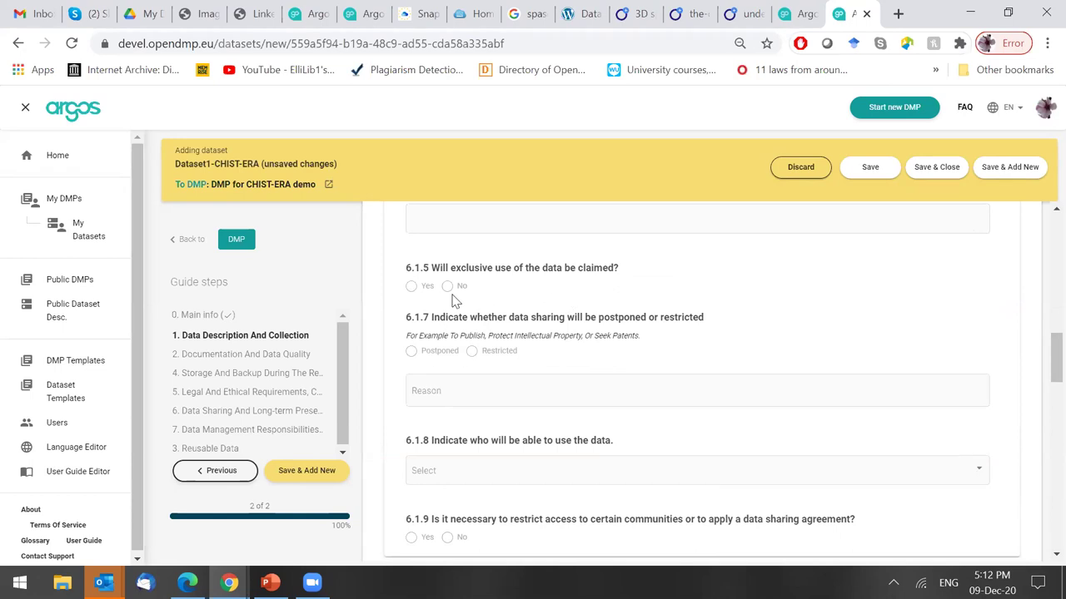
click(412, 287)
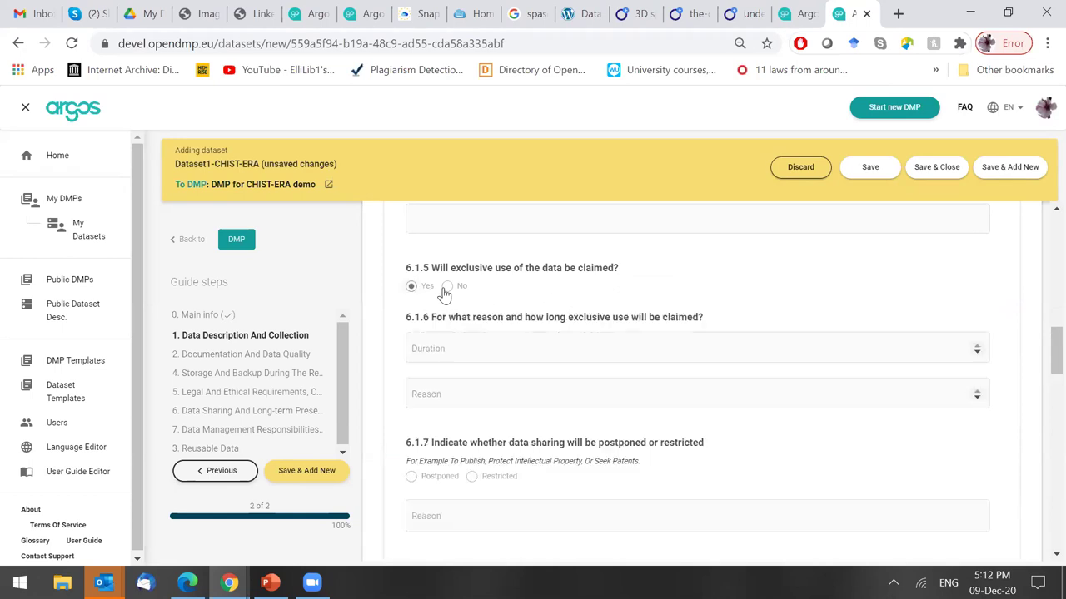
click(446, 287)
click(412, 287)
click(447, 287)
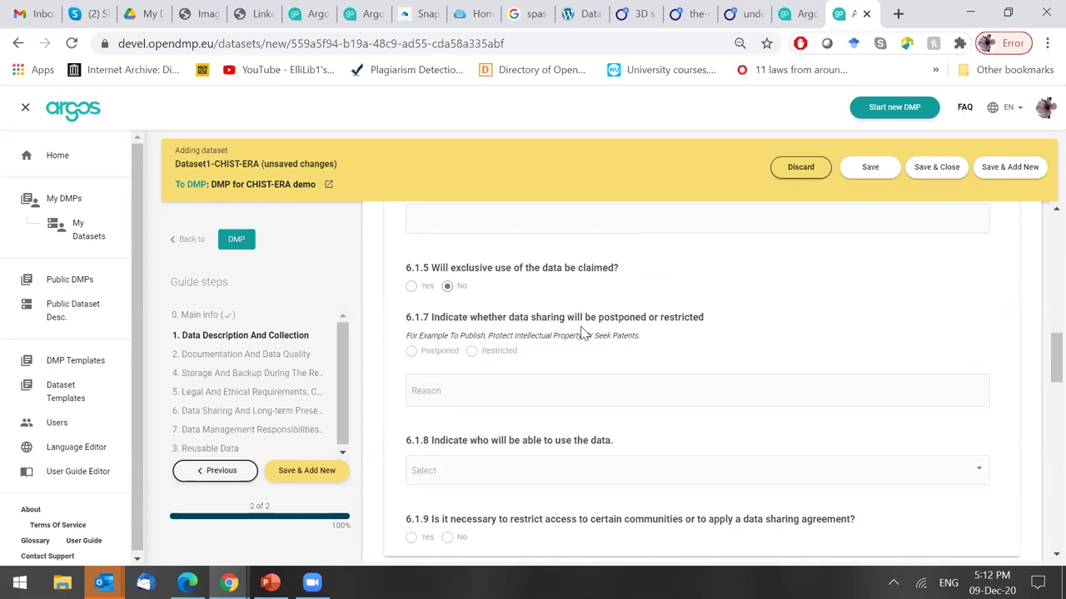
click(411, 351)
Change 6.1.7 data sharing to Restricted, with the reason 'It will be restricted because x, y reasons'.
click(472, 350)
click(435, 399)
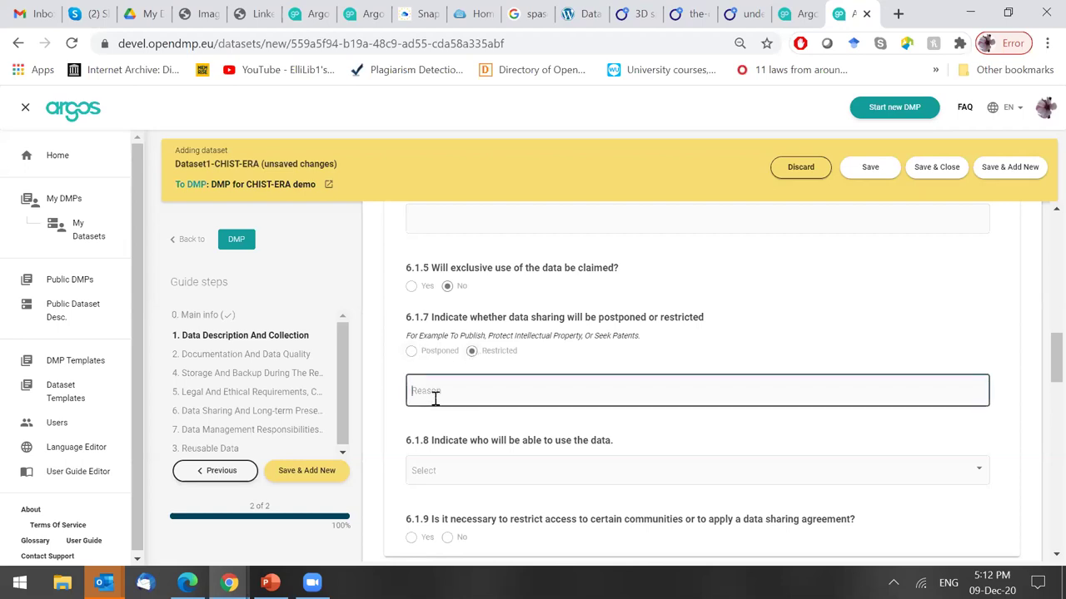
text(It will be)
text( restricted bevaus)
text(cause x,)
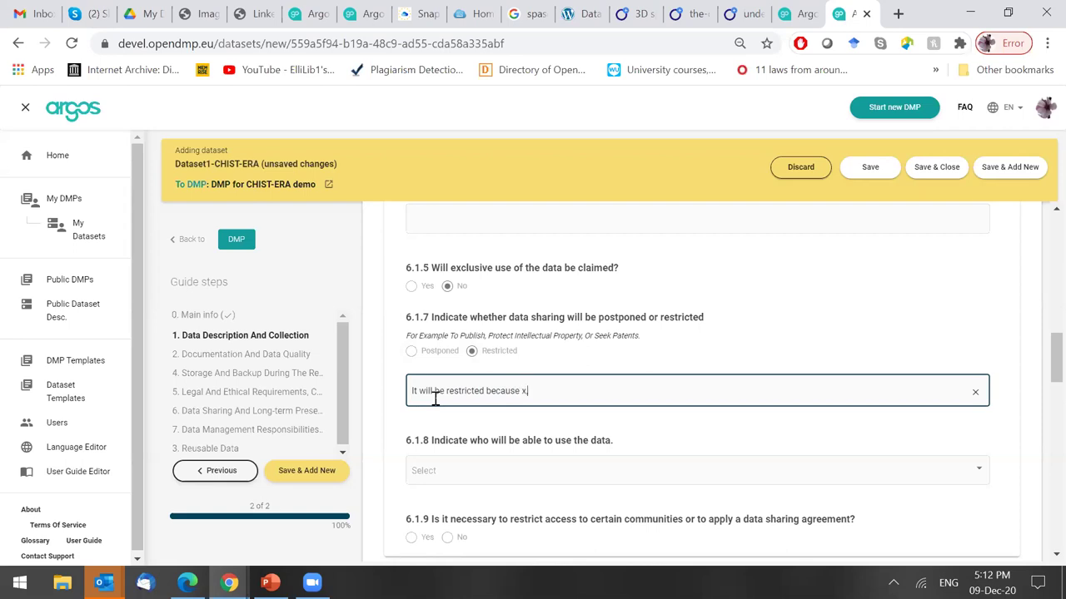
text( y reasons)
scroll(1039, 367, down, 1)
scroll(1039, 366, down, 2)
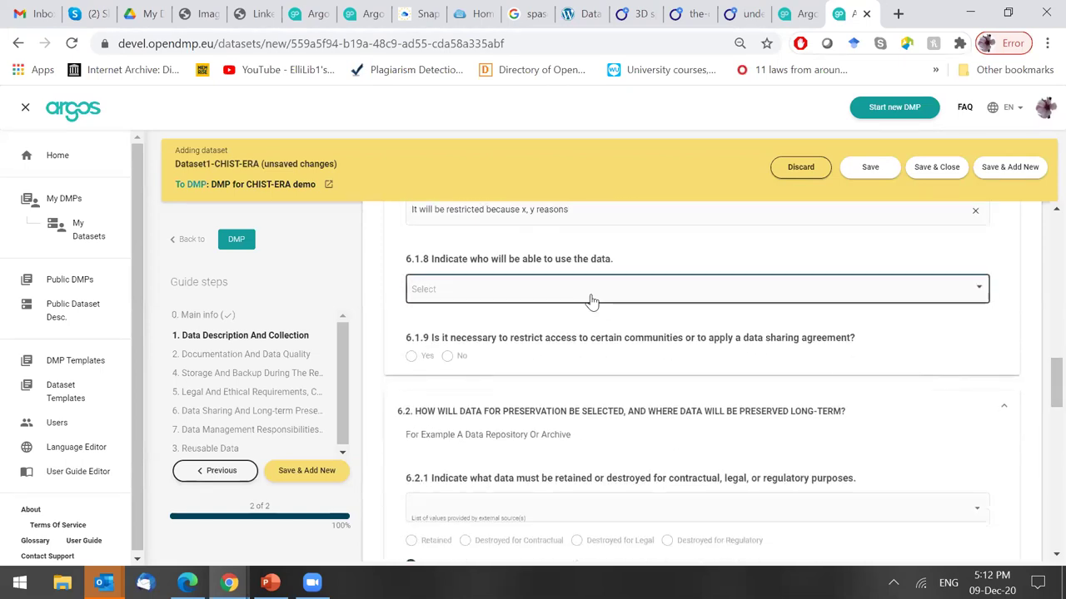
Pick researchers, research communities, economy, decision makers, education, industry and the public as 6.1.8 users; answer No to 6.1.9.
click(590, 300)
click(488, 291)
click(488, 317)
click(507, 396)
click(479, 343)
click(478, 366)
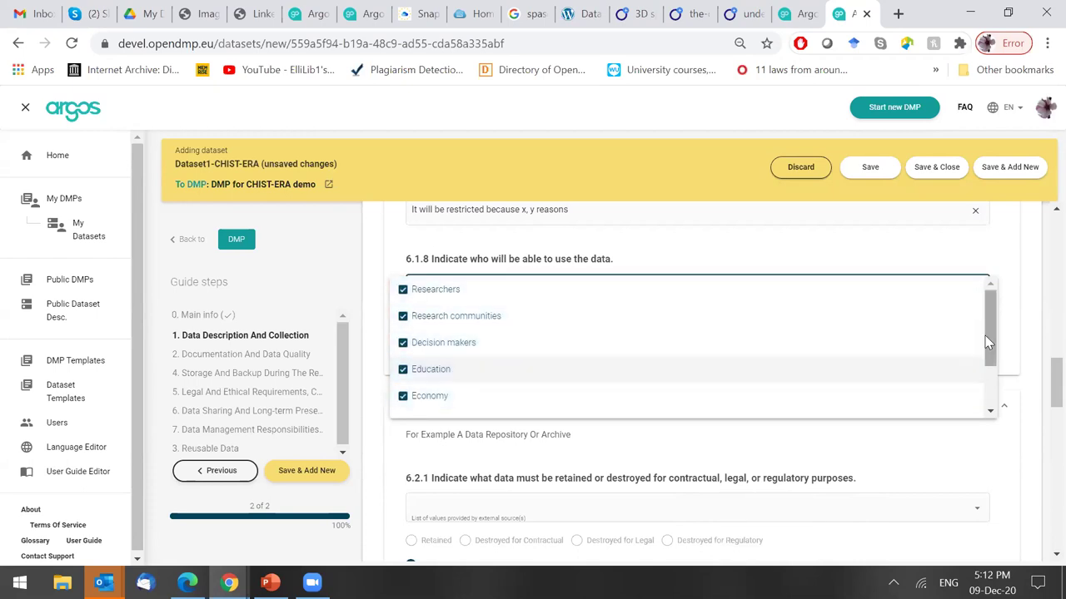
drag(985, 335, 986, 373)
click(585, 390)
click(545, 359)
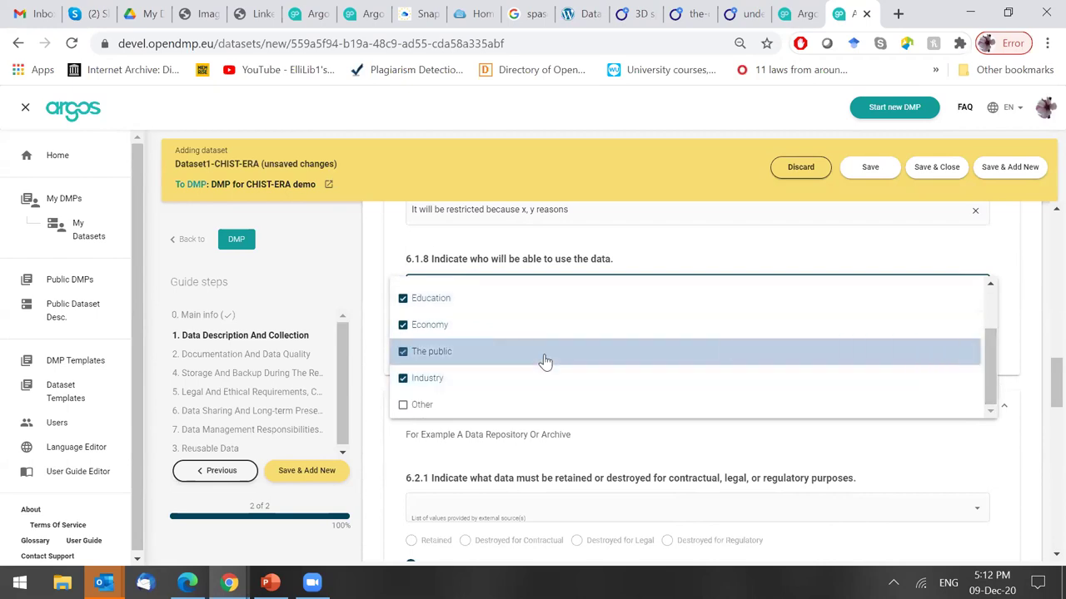
click(933, 454)
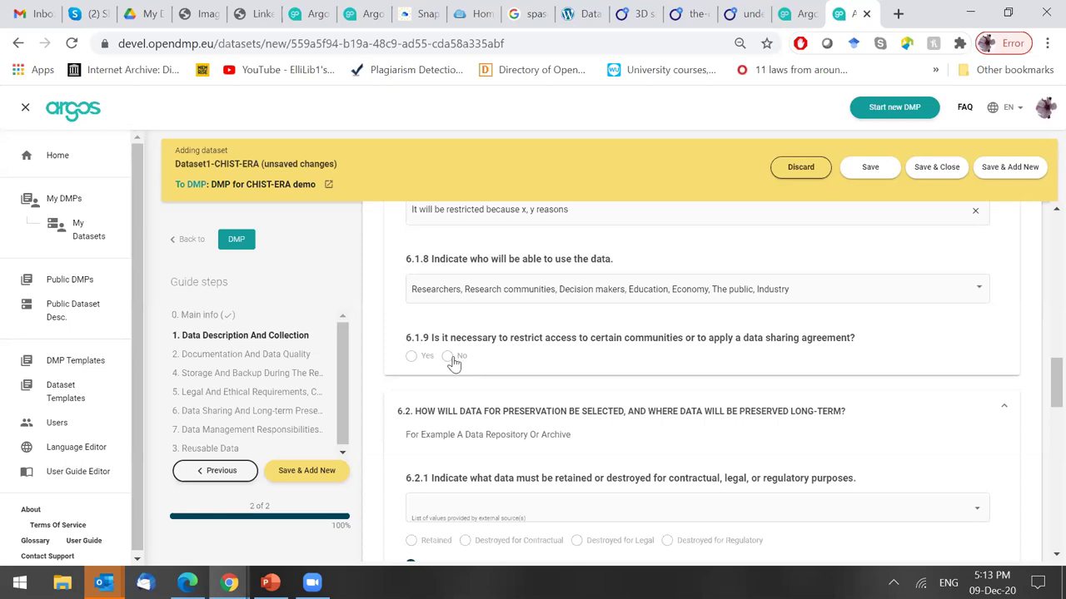
click(447, 356)
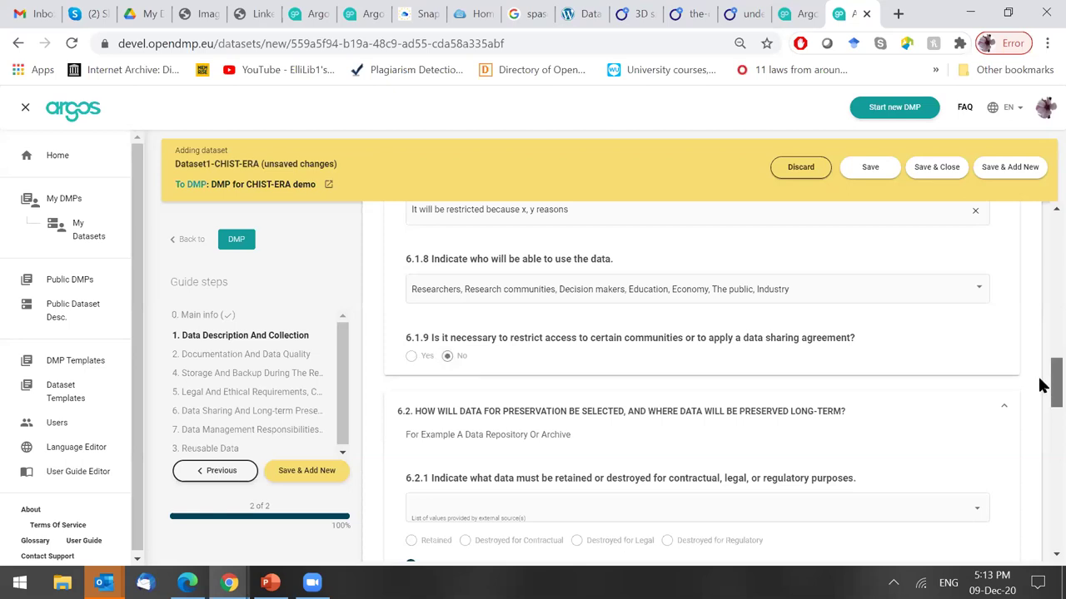
Scroll to subsection 6.2 and browse the OpenAIRE dataset list in the 6.2.1 dropdown.
scroll(1039, 393, down, 1)
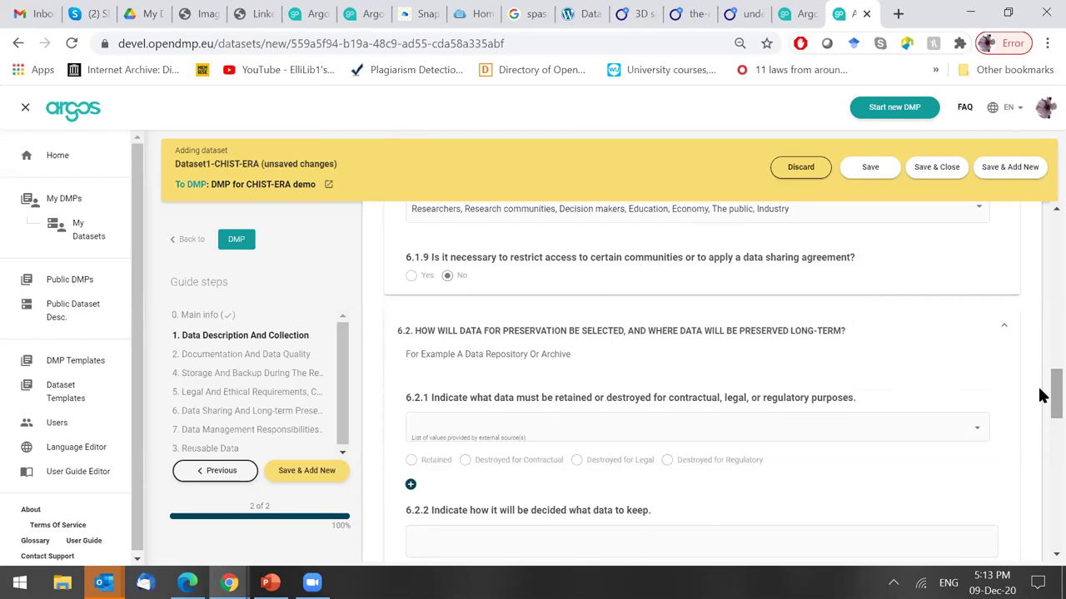
scroll(1049, 392, down, 1)
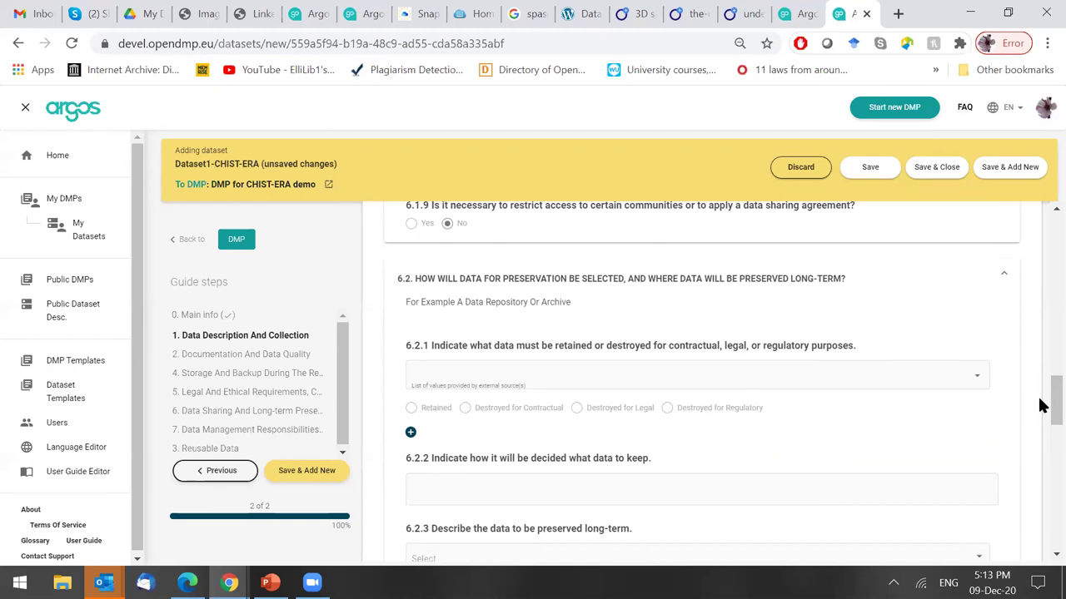
drag(1039, 399, 1039, 411)
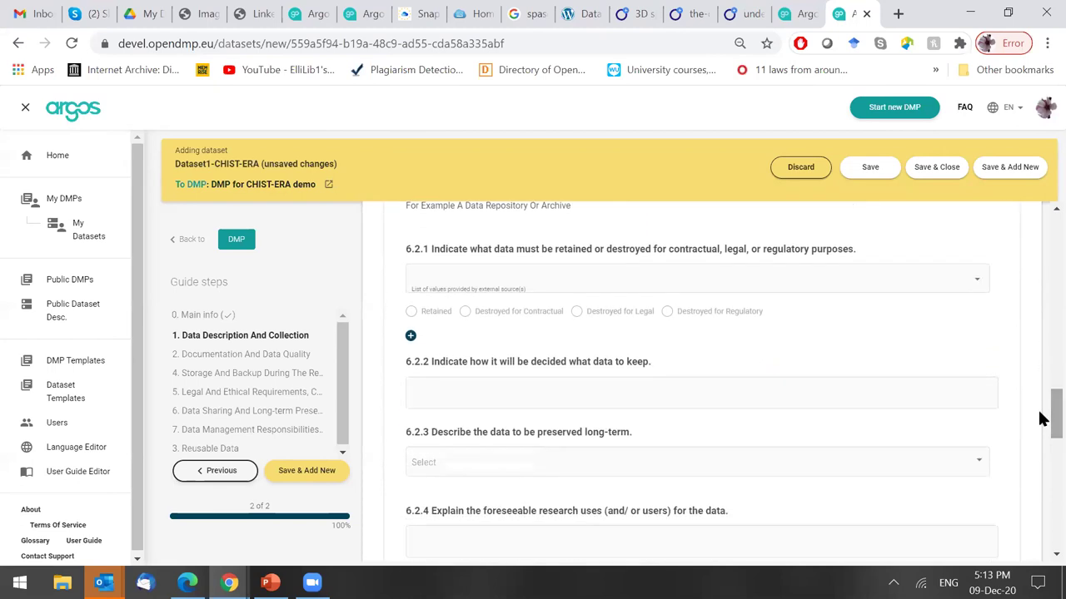
click(729, 275)
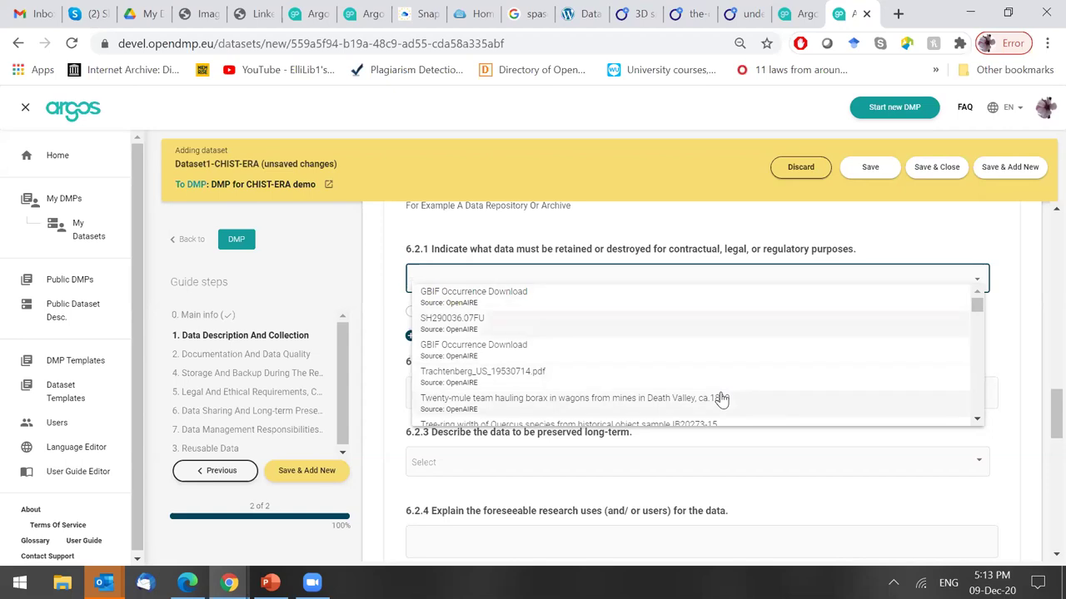
scroll(721, 400, down, 5)
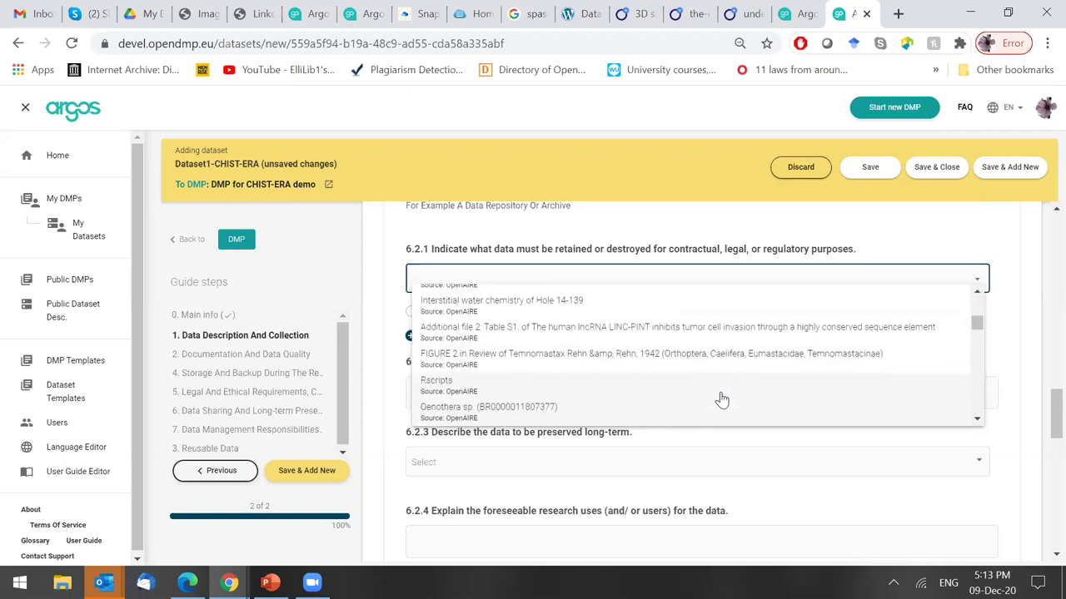
scroll(721, 400, down, 6)
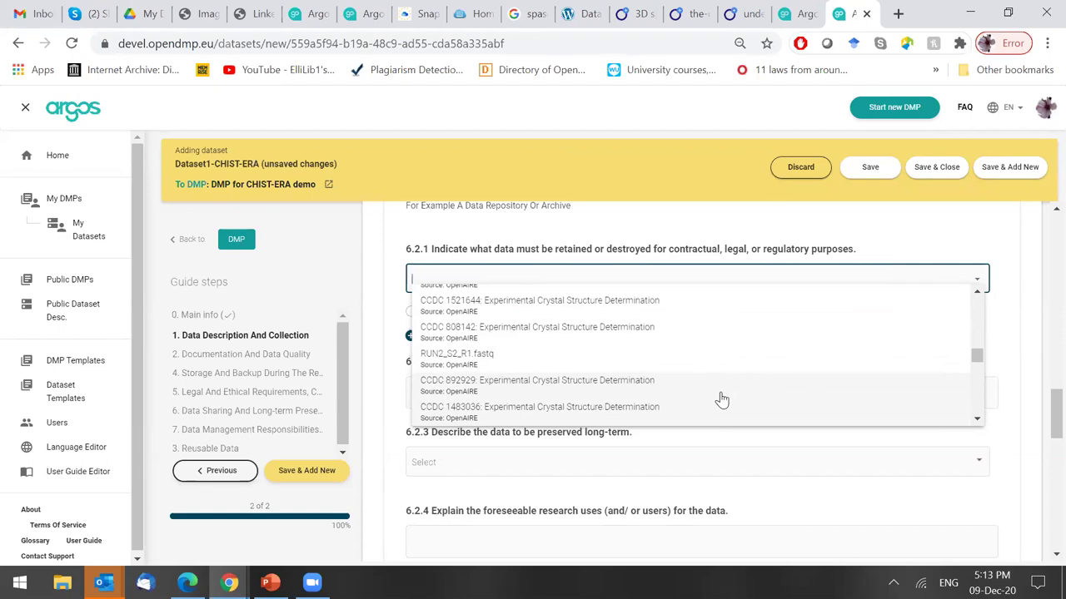
Open OpenAIRE Explore in a new browser tab and limit the search to research outcomes.
click(899, 13)
text(openaire )
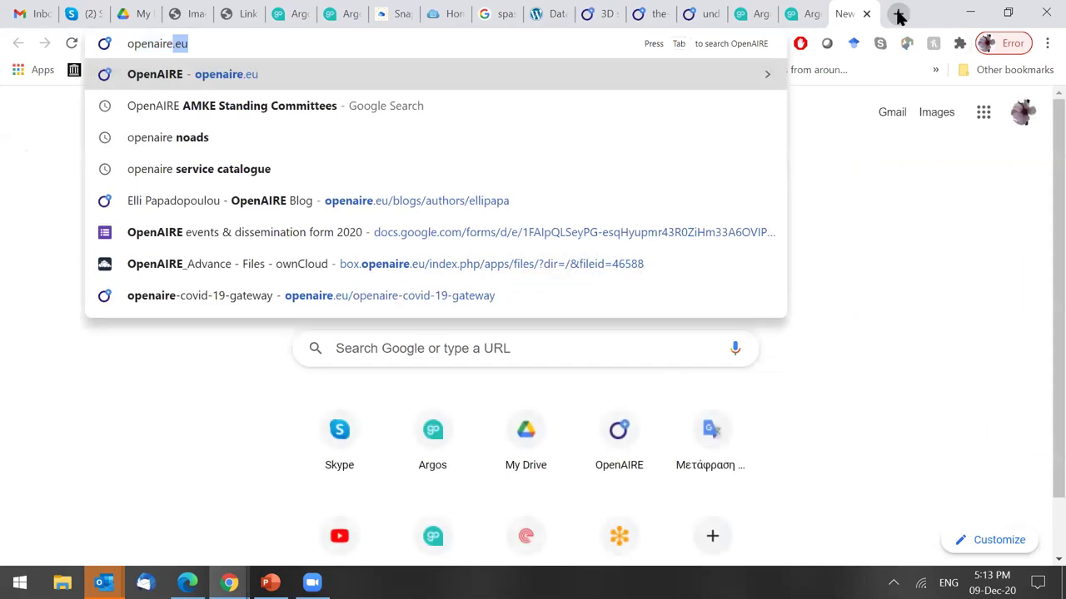
text(explore)
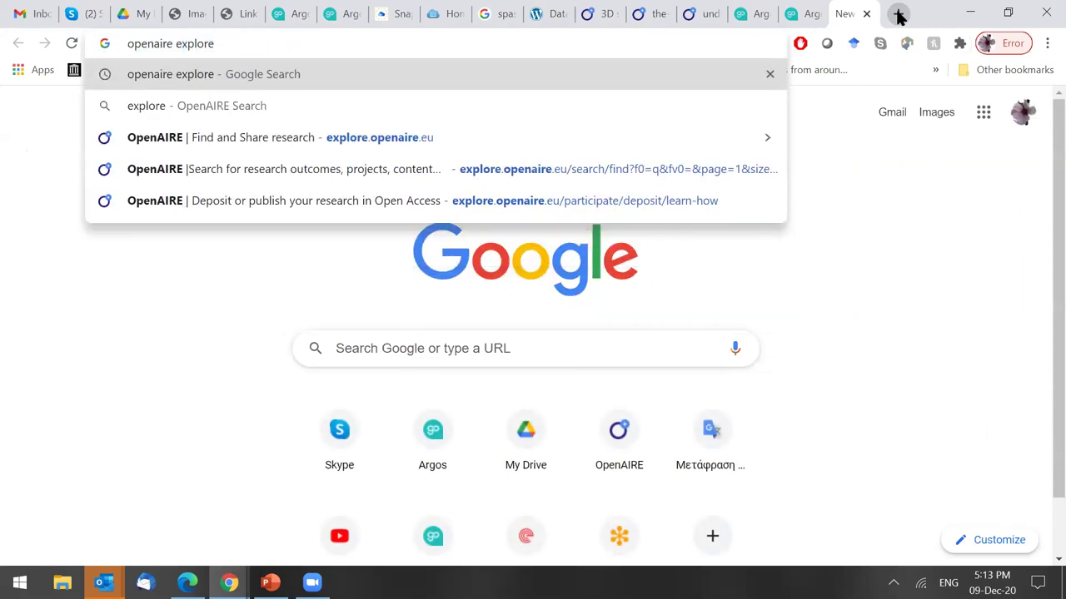
key(Return)
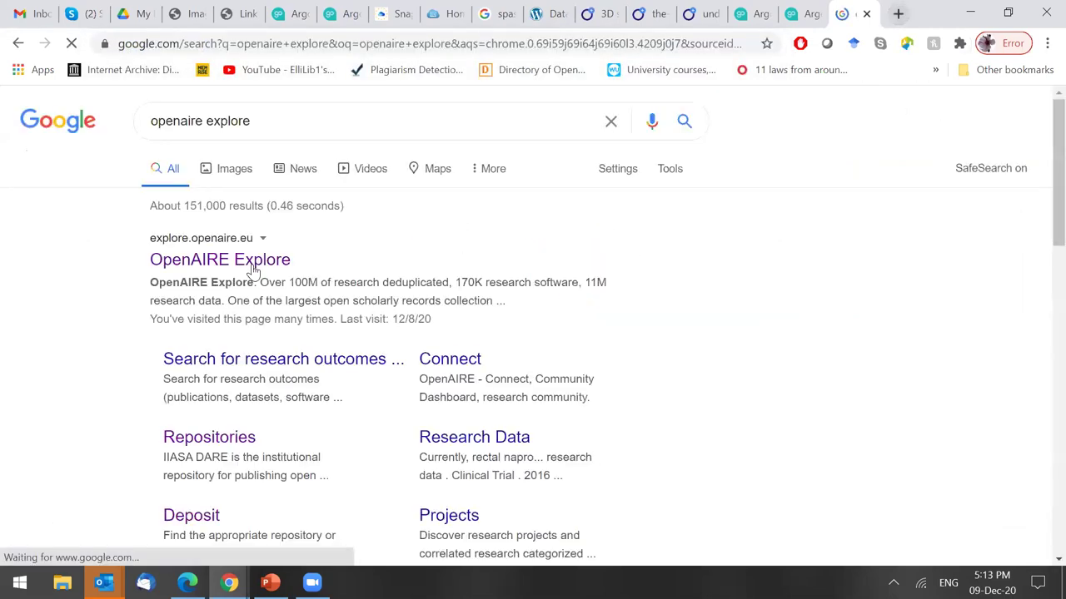
click(253, 266)
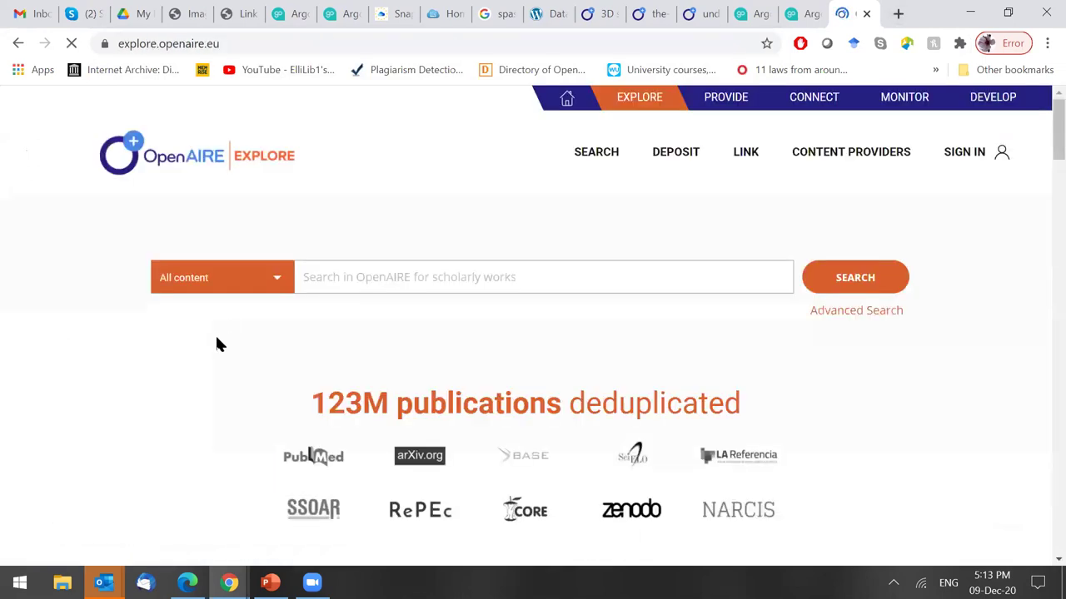
click(277, 285)
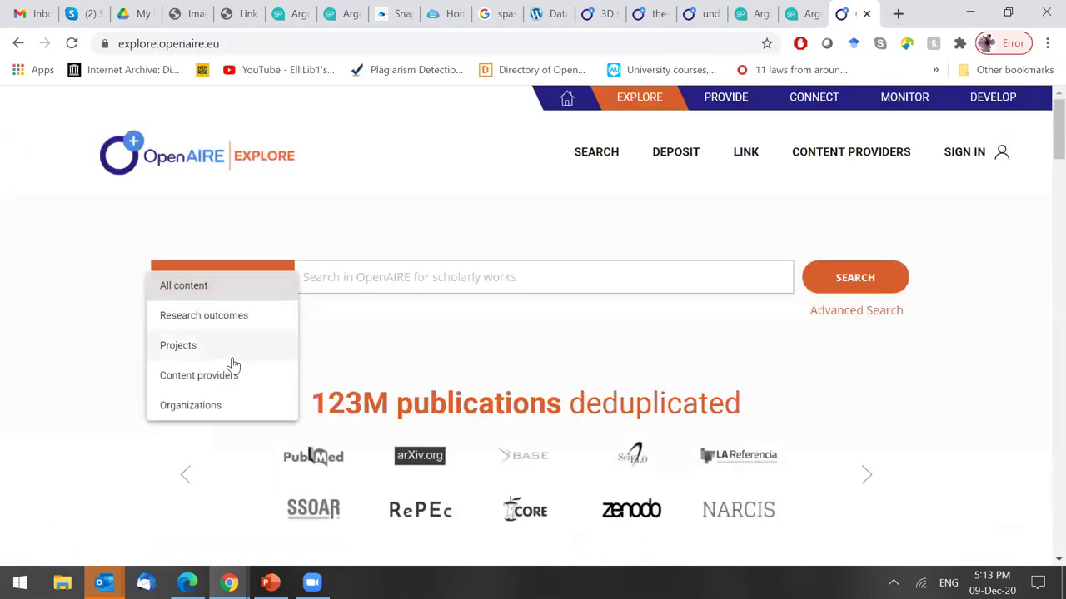
click(237, 317)
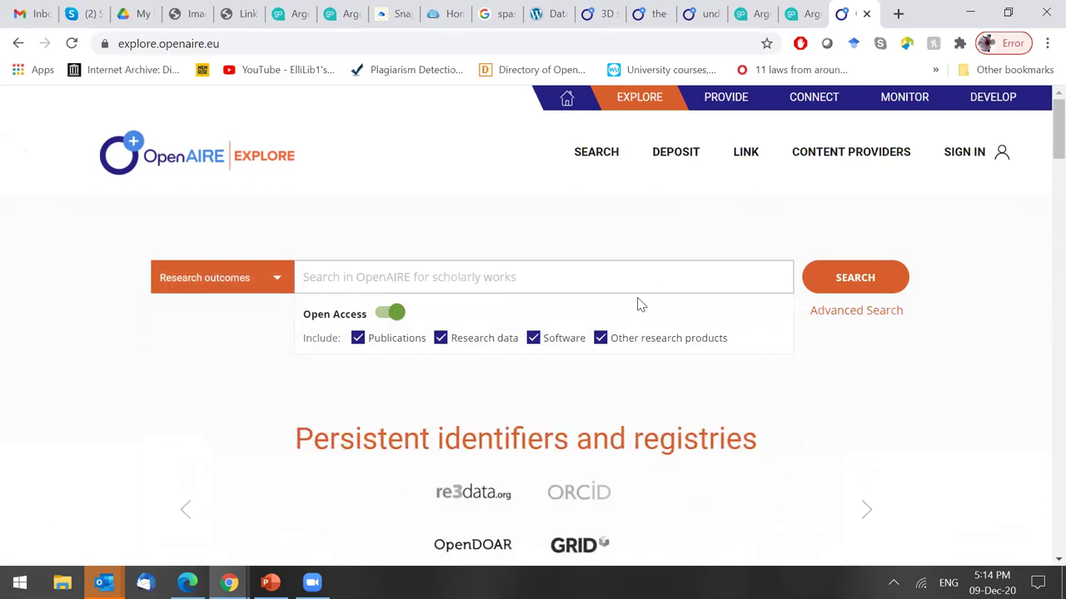
click(596, 152)
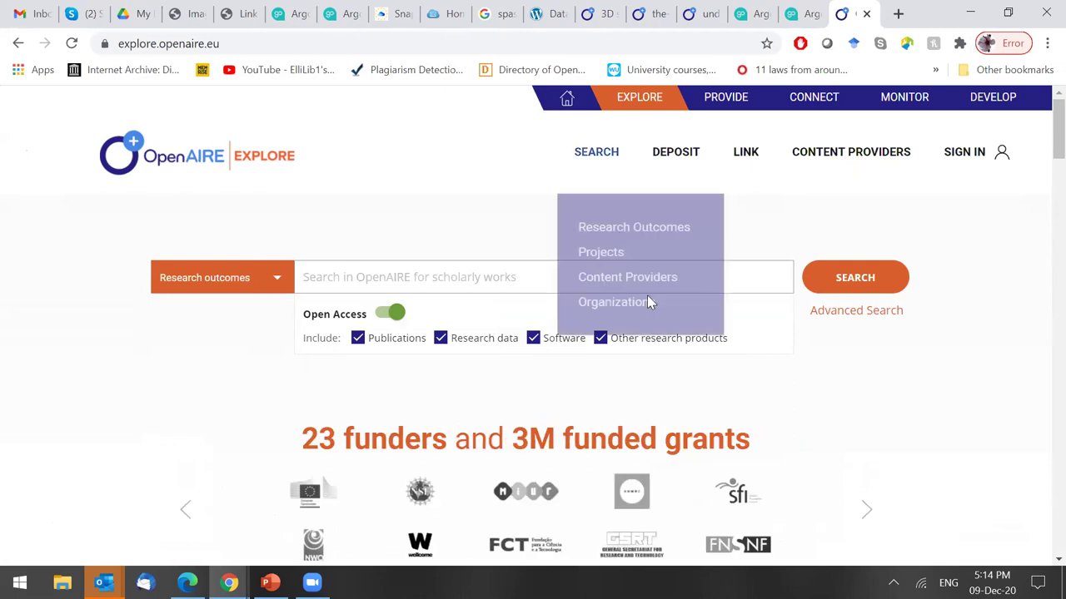
click(410, 274)
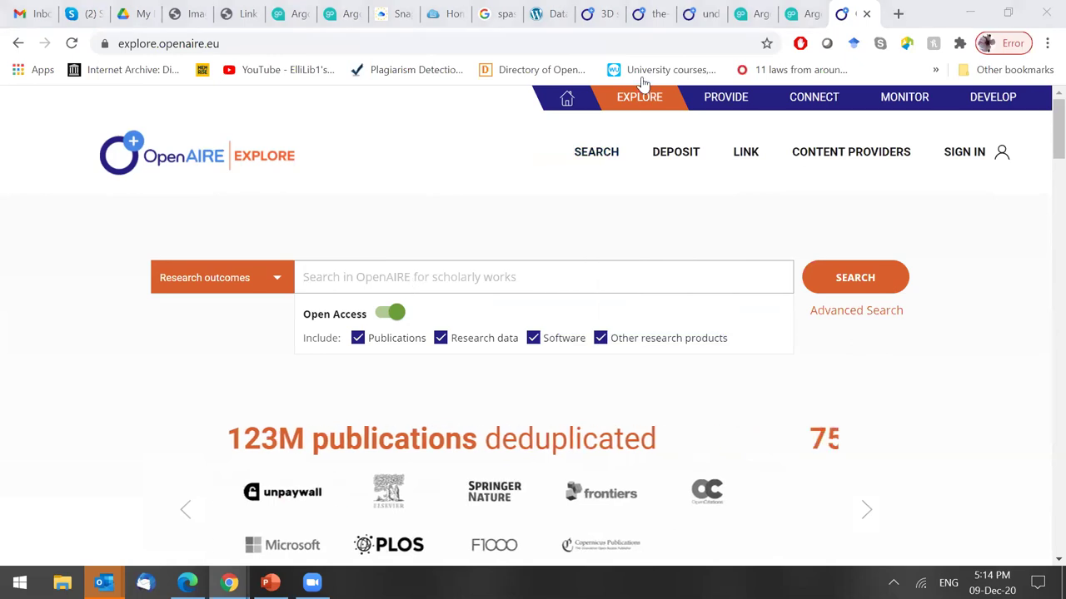
key(ctrl+shift+Tab)
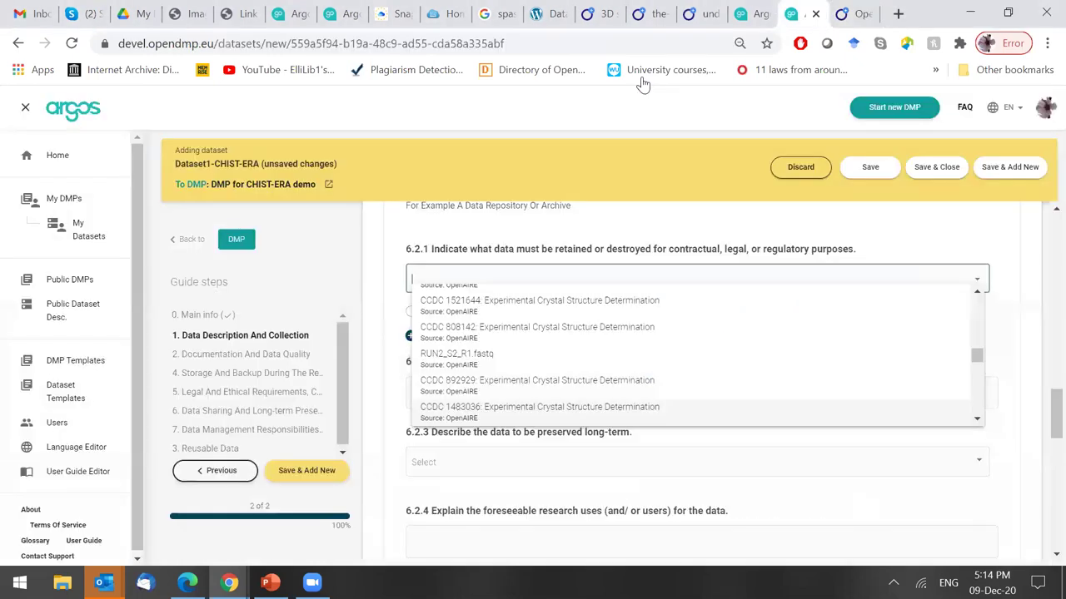
key(ctrl+Tab)
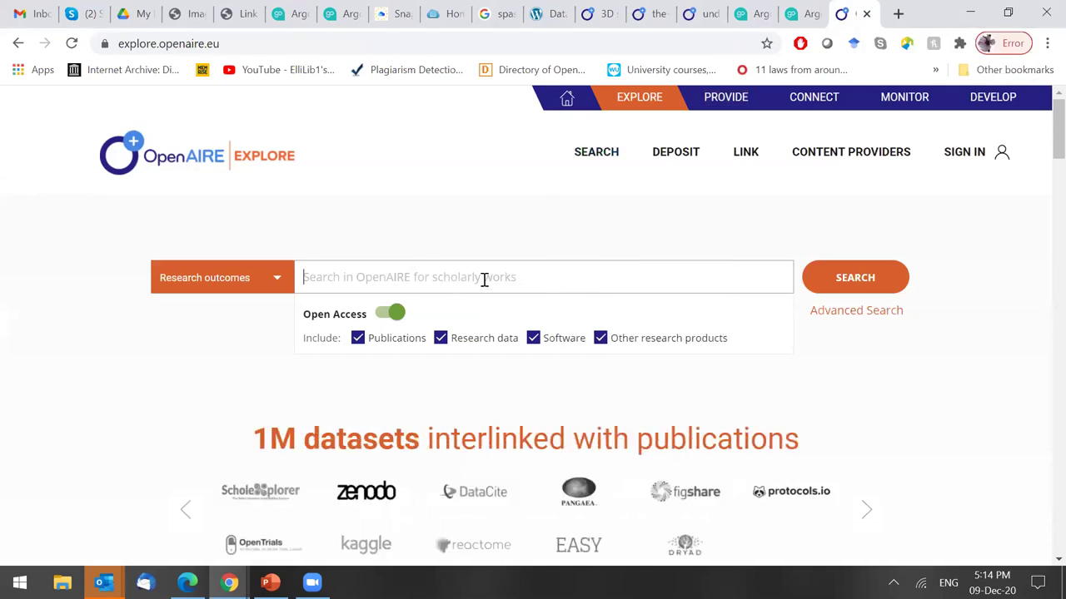
Search research data only for '3d models' and open the '3D models segmented from the MR' record.
click(358, 338)
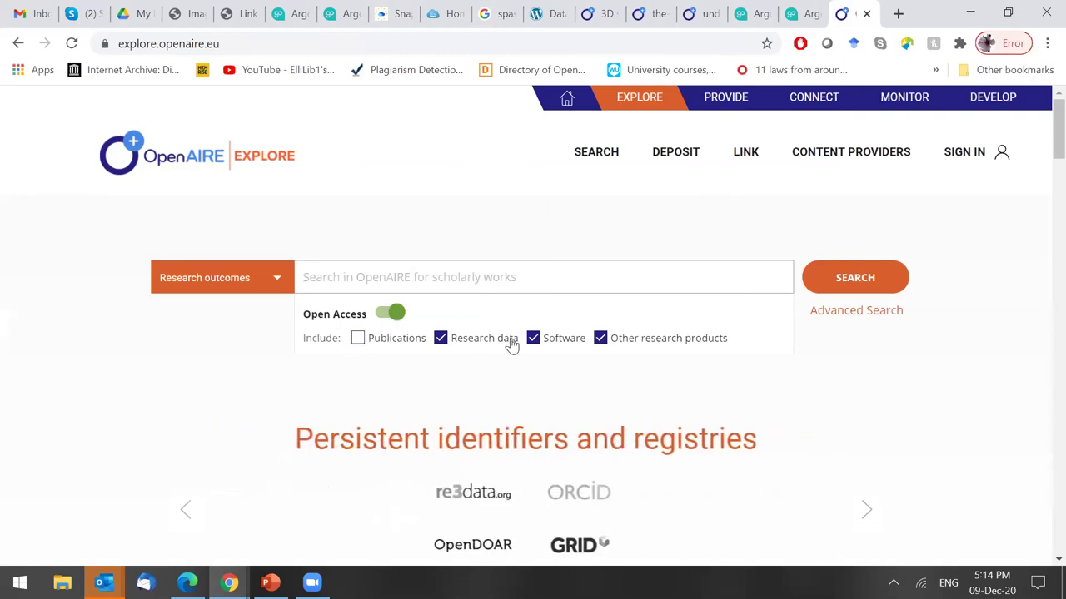
click(533, 340)
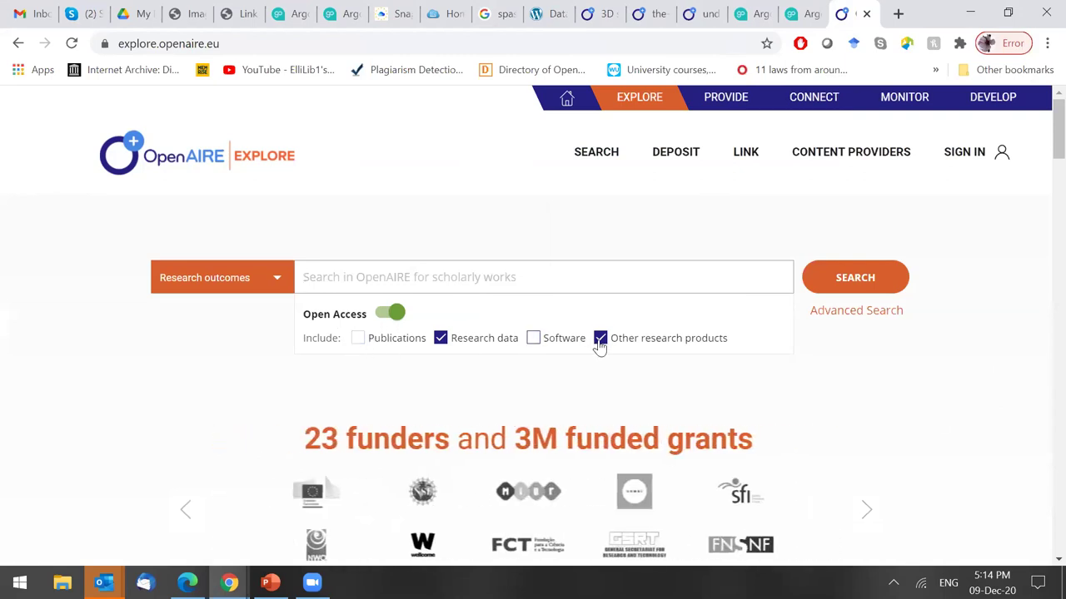
click(599, 339)
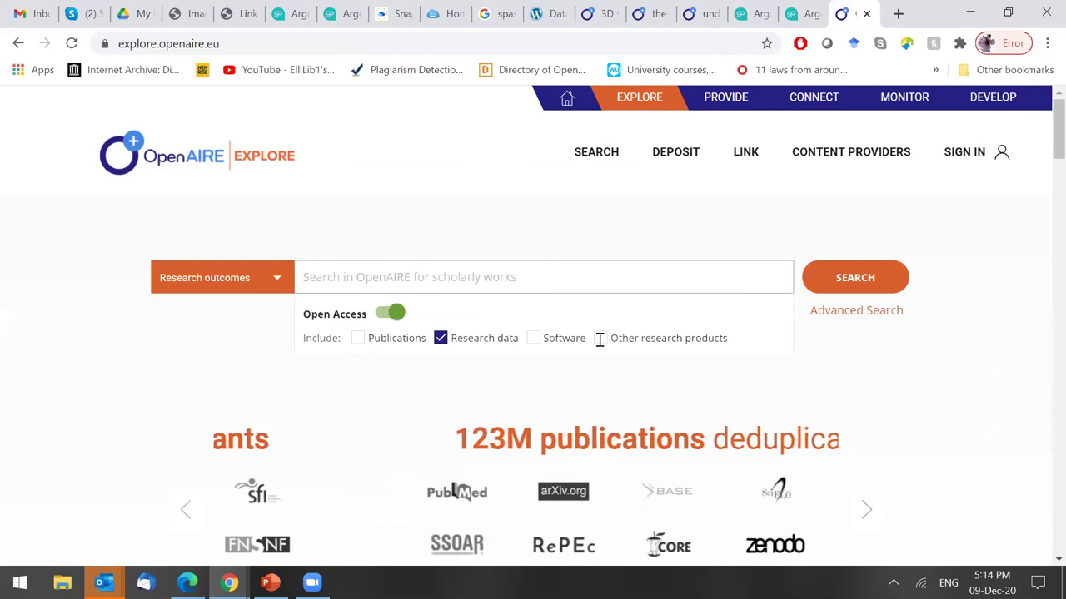
text(3d models)
key(Return)
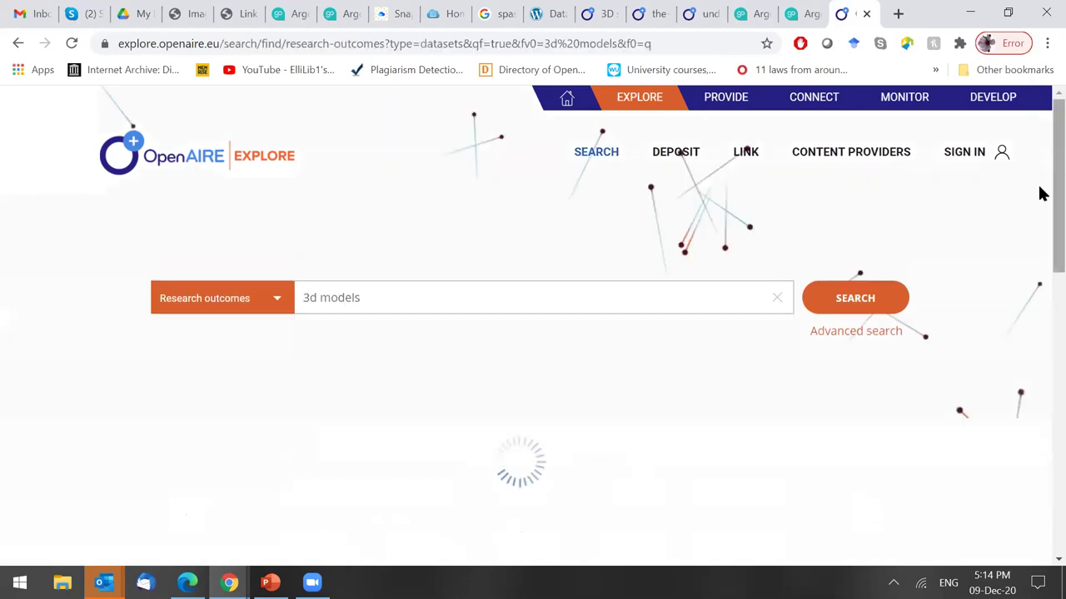
scroll(1041, 192, down, 3)
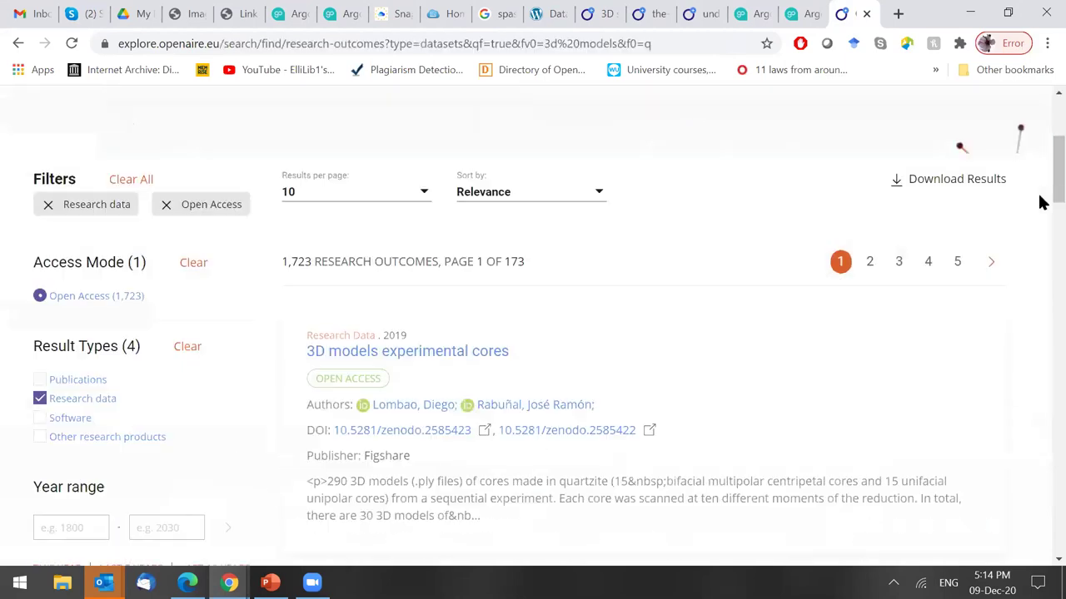
scroll(470, 261, down, 3)
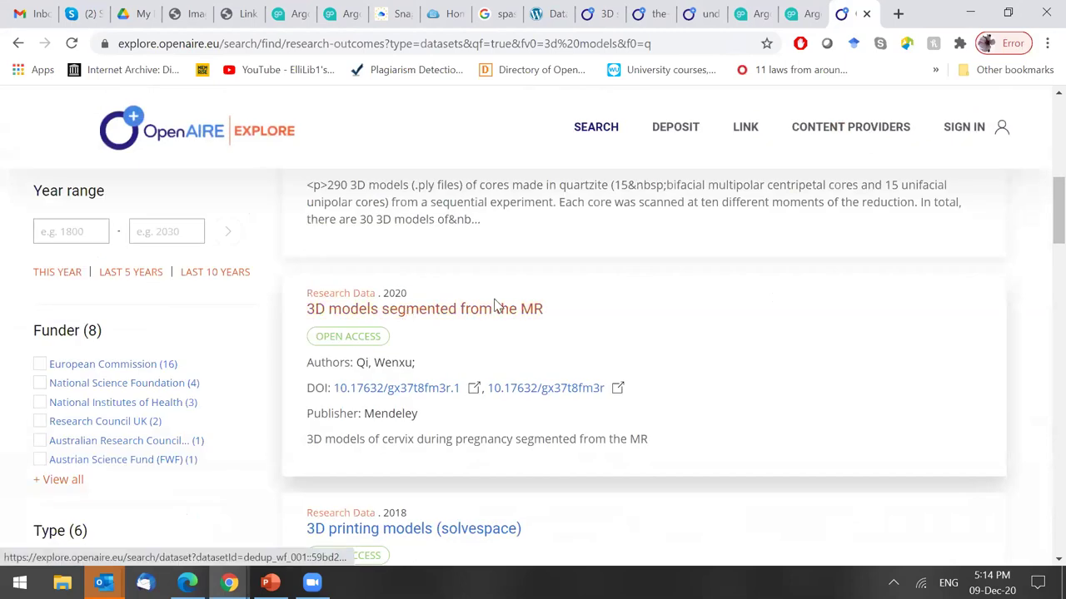
click(468, 310)
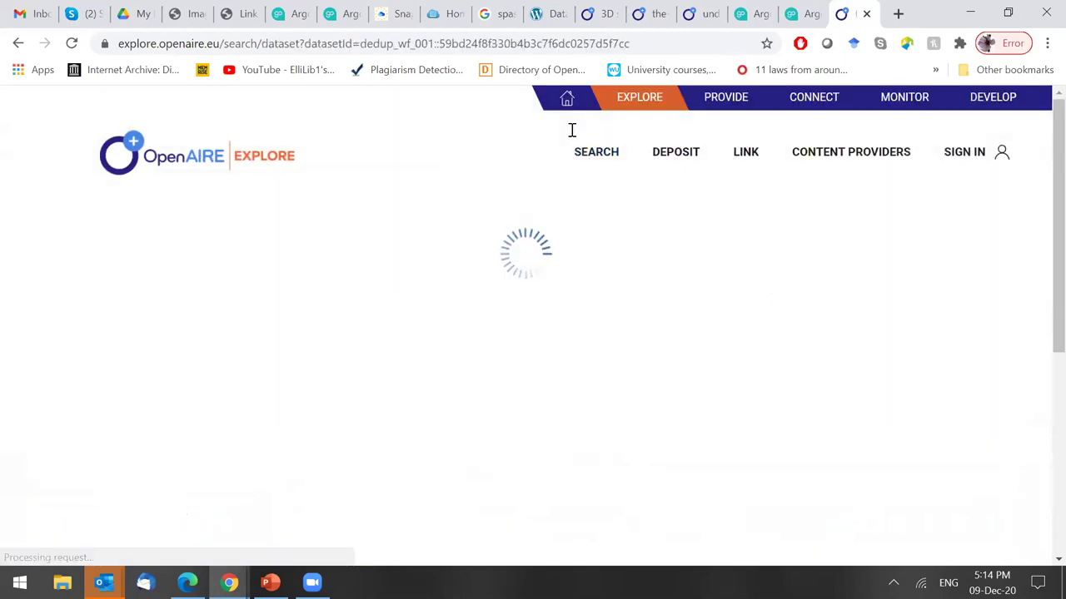
Compare the OpenAIRE record against the Argos form, finishing back on the Argos form.
key(ctrl+shift+Tab)
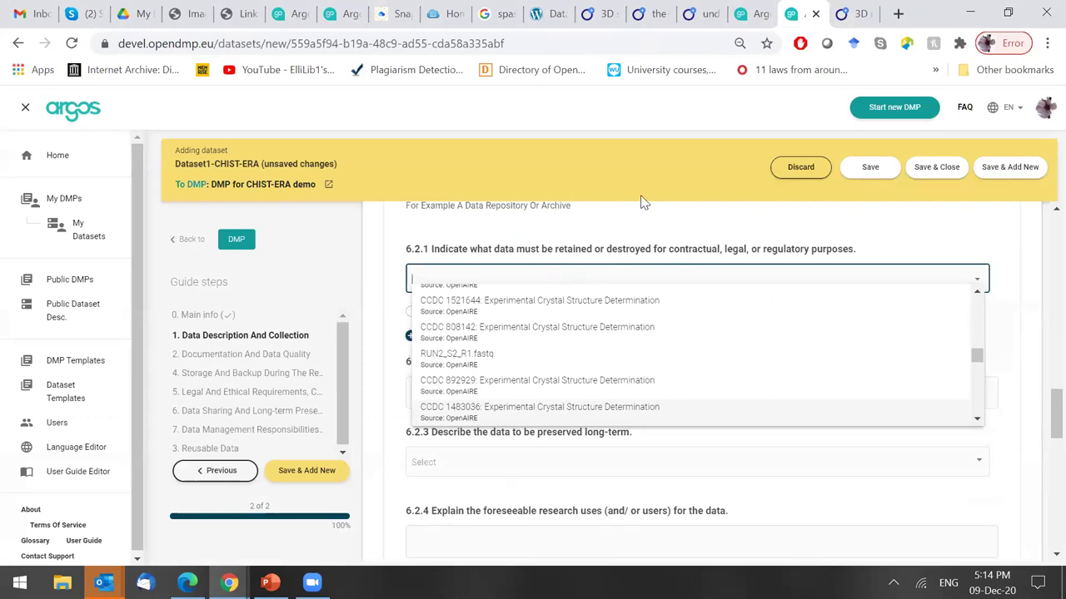
key(ctrl+Tab)
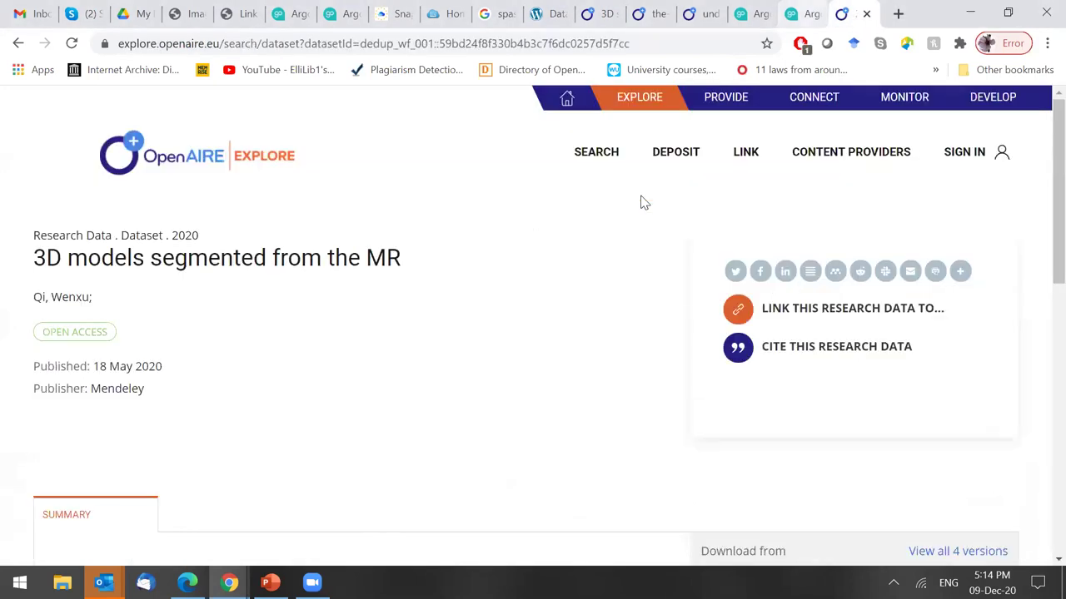
key(ctrl+shift+Tab)
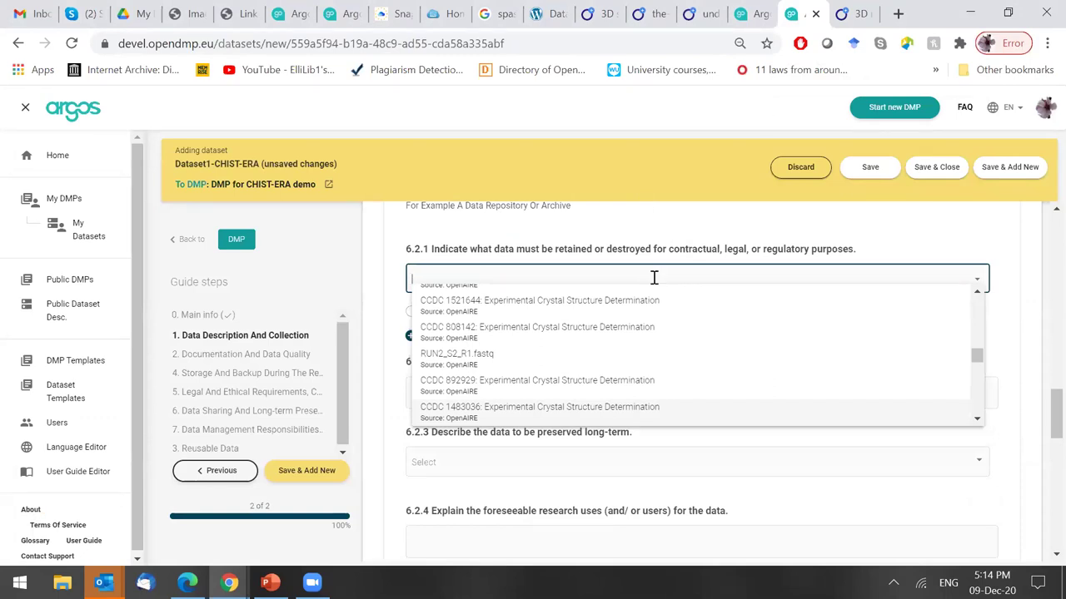
key(ctrl+Tab)
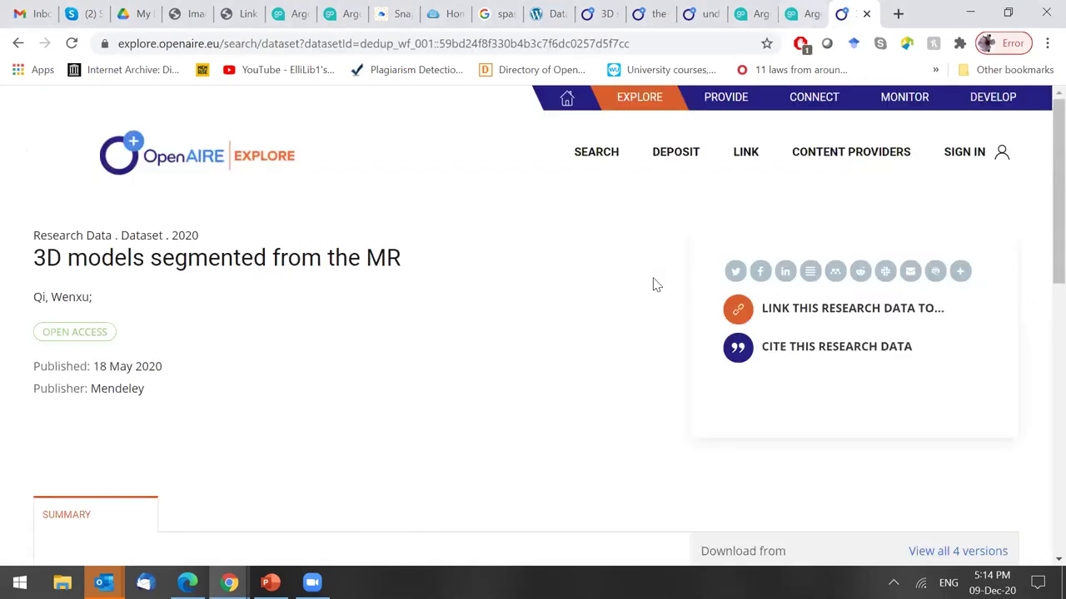
key(ctrl+shift+Tab)
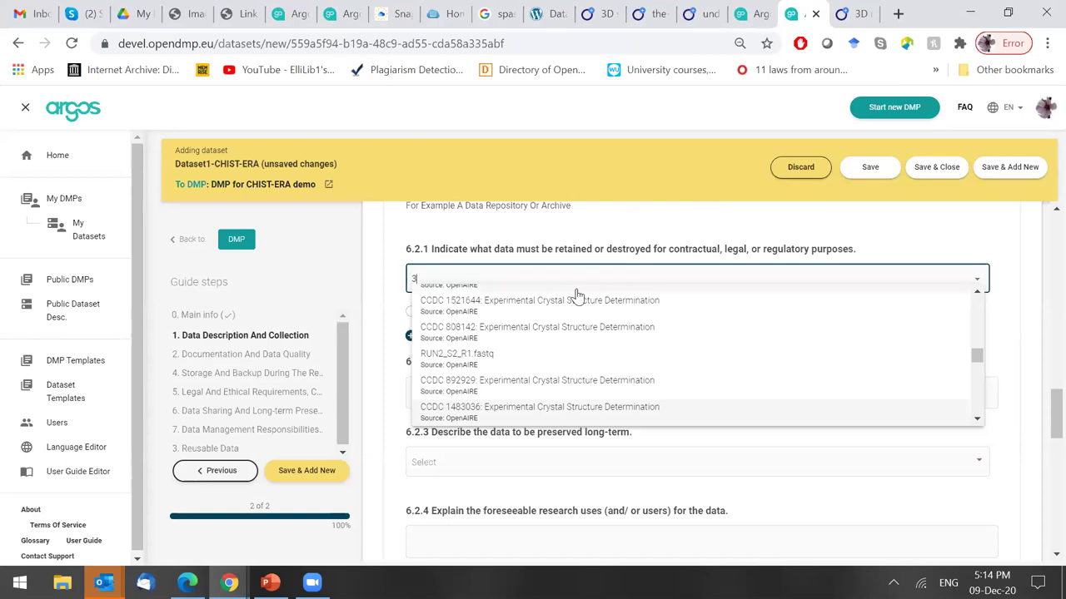
Answer 6.2.1 with the 3D model of pelvis MJSN BSY006-307 dataset, marked Destroyed for Contractual.
text(model)
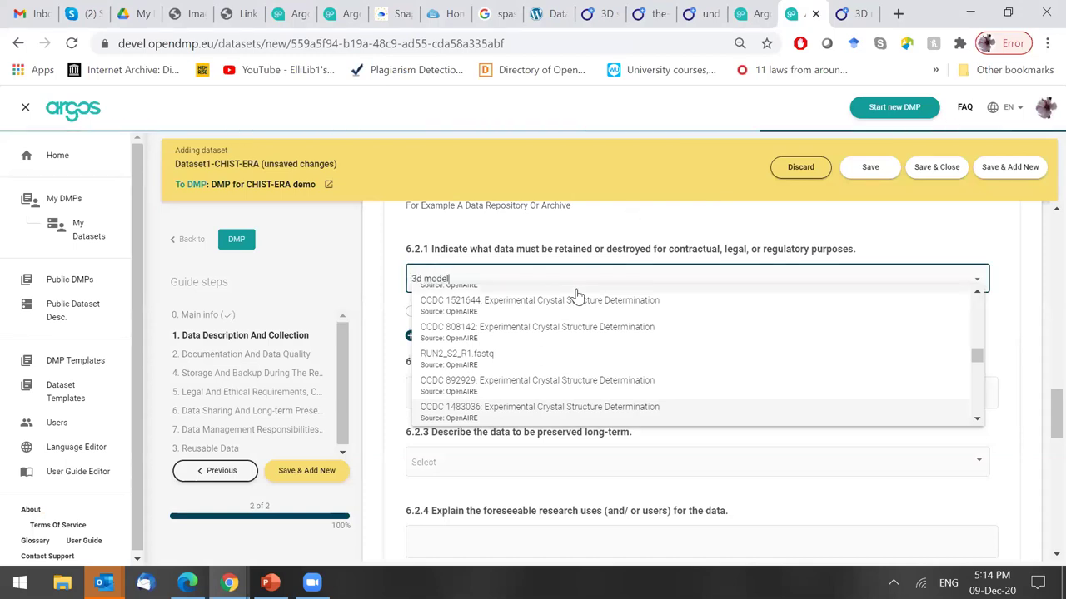
click(633, 326)
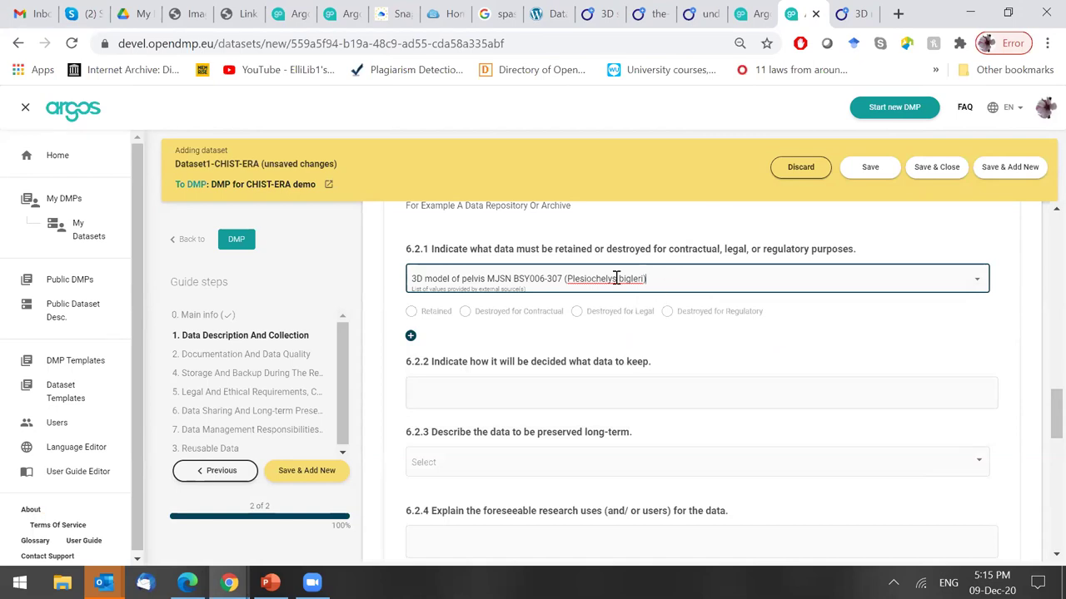
click(465, 313)
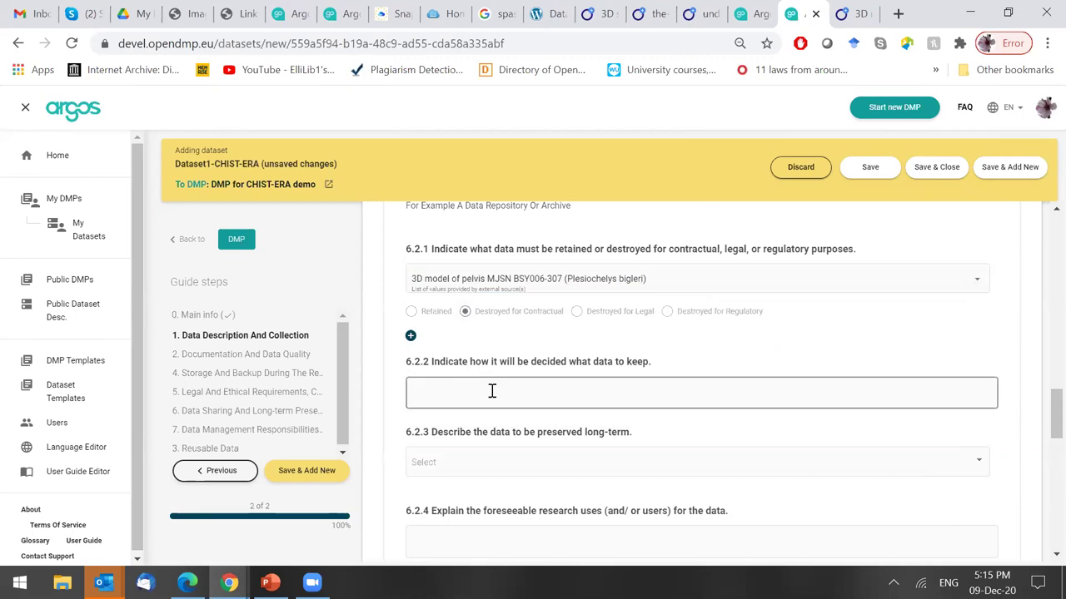
scroll(1047, 404, down, 1)
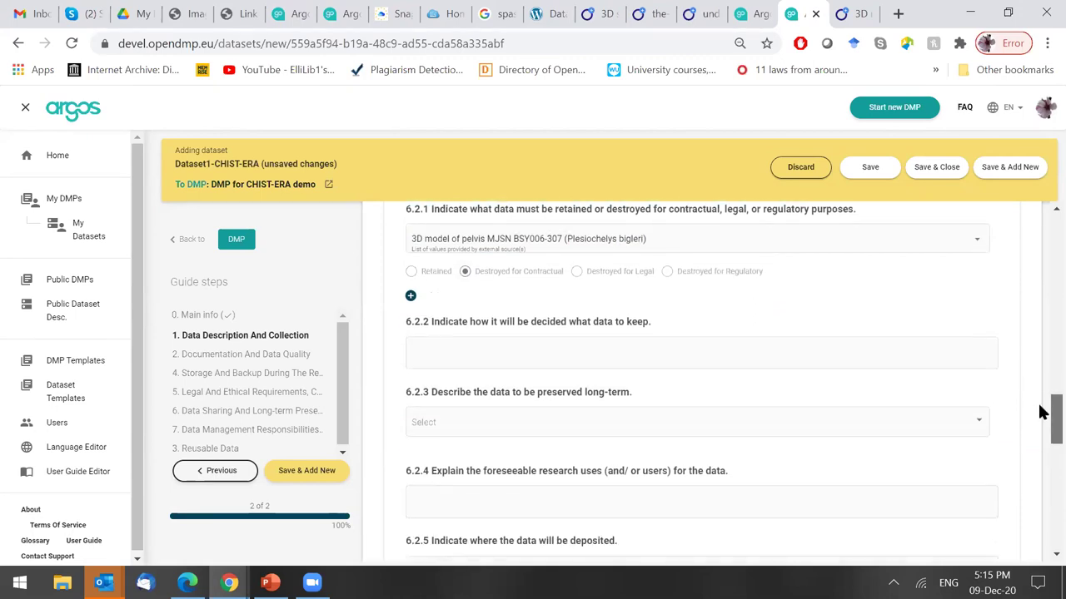
Answer question 6.2.2 with 'Data to be kept'.
click(547, 343)
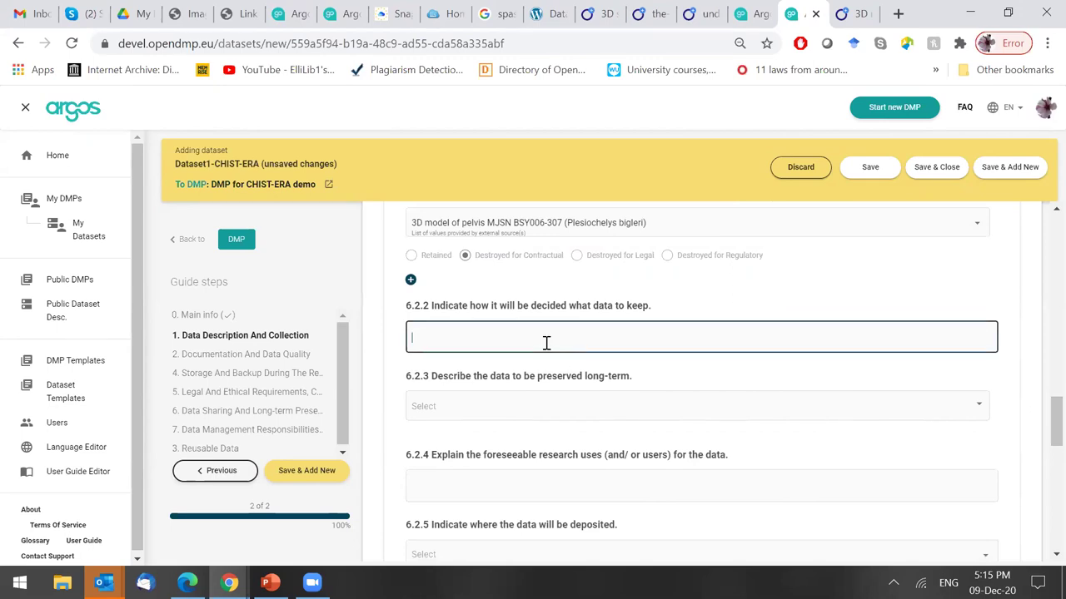
text(Data to be kept...)
scroll(1041, 424, down, 1)
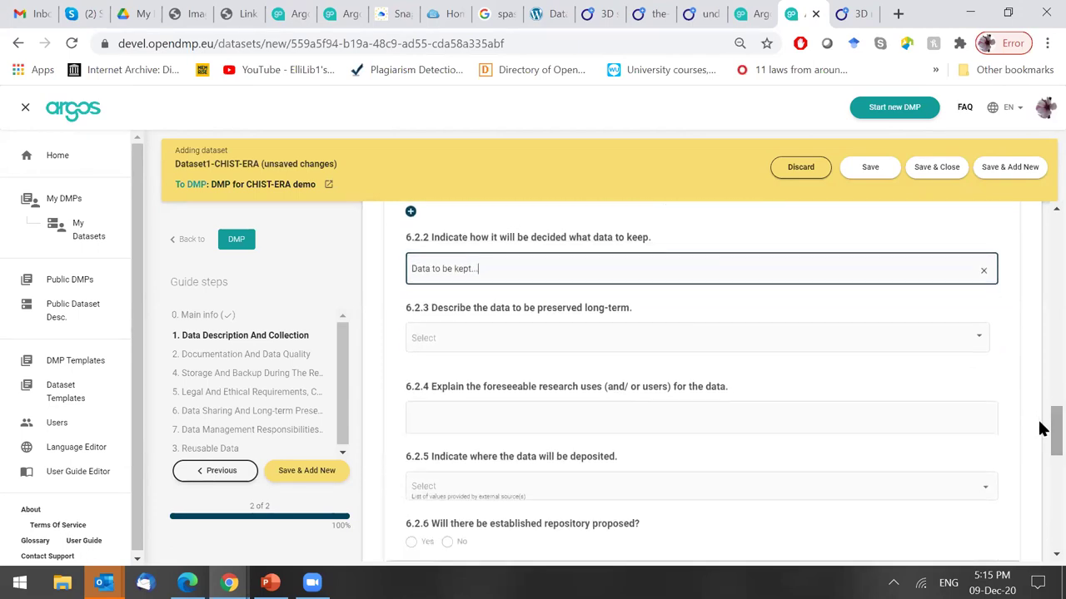
Describe the preserved data as Derived or compiled in 6.2.3 and enter 'explain' for 6.2.4.
click(511, 348)
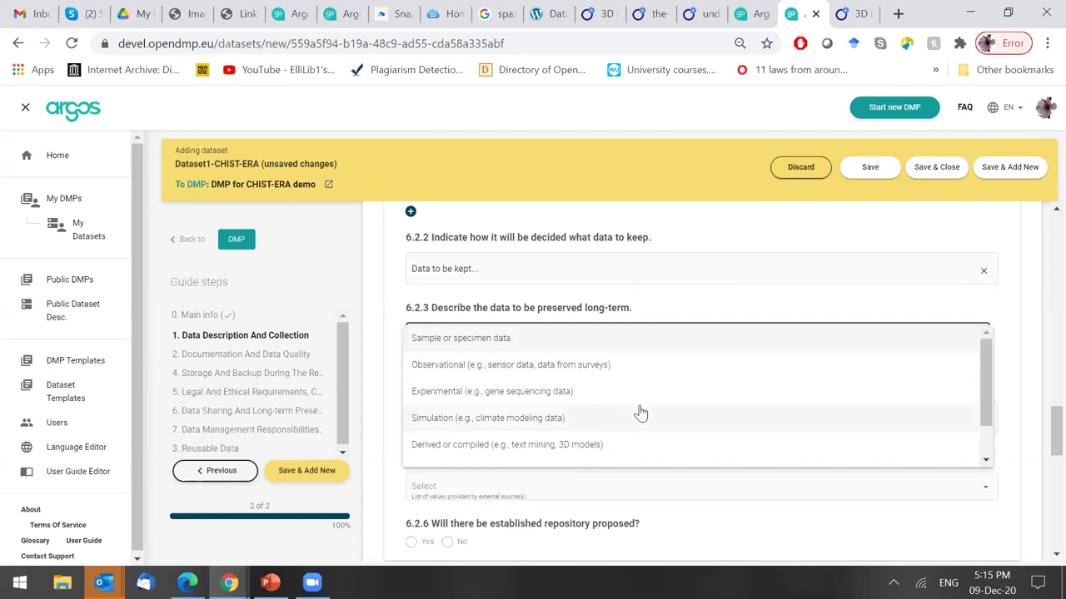
click(737, 444)
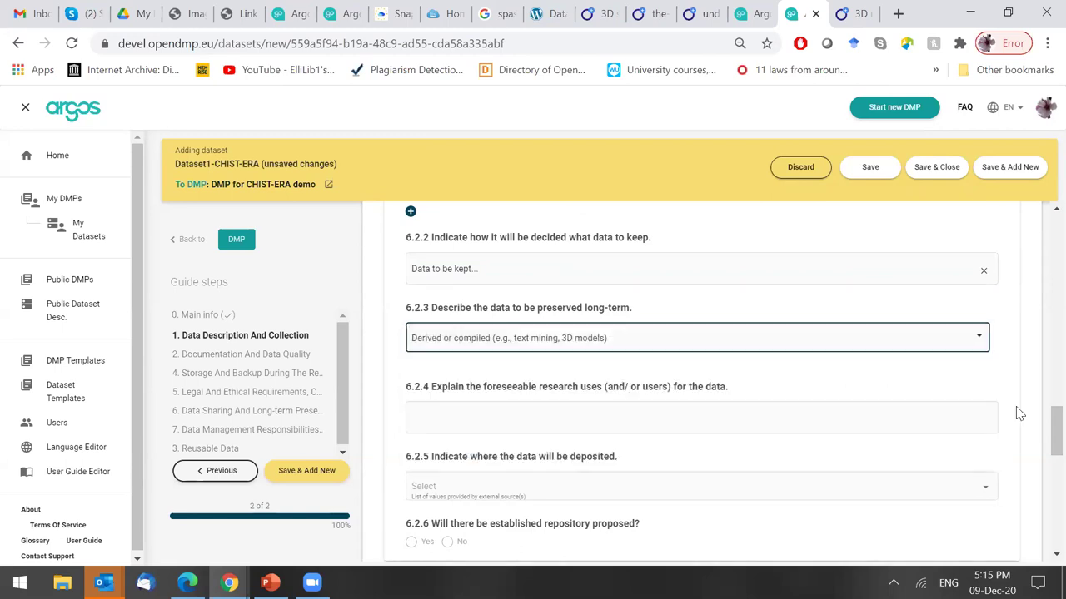
scroll(1050, 428, down, 1)
click(502, 377)
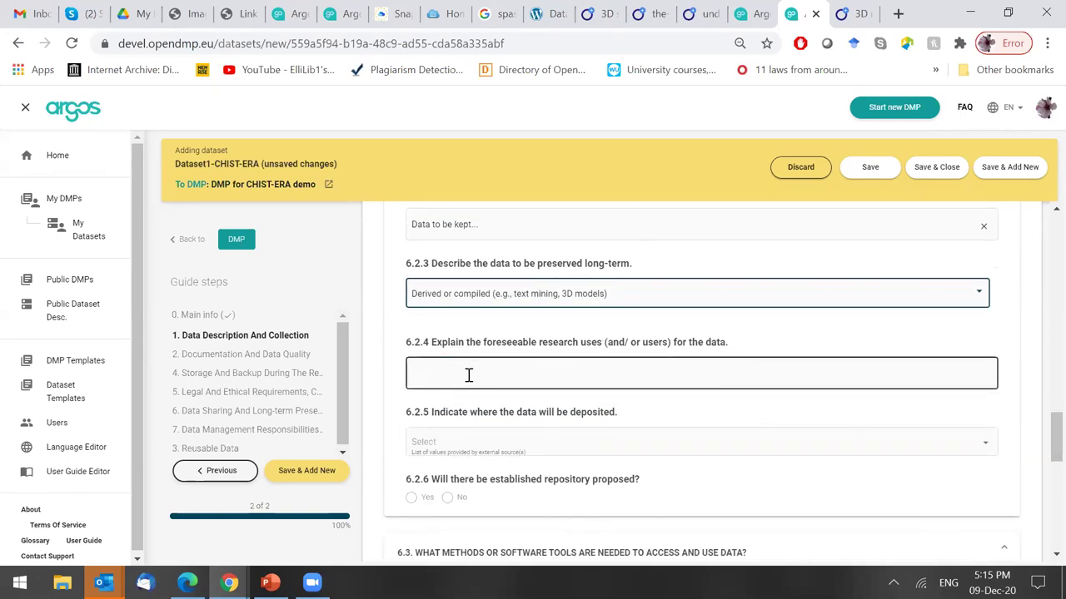
click(469, 375)
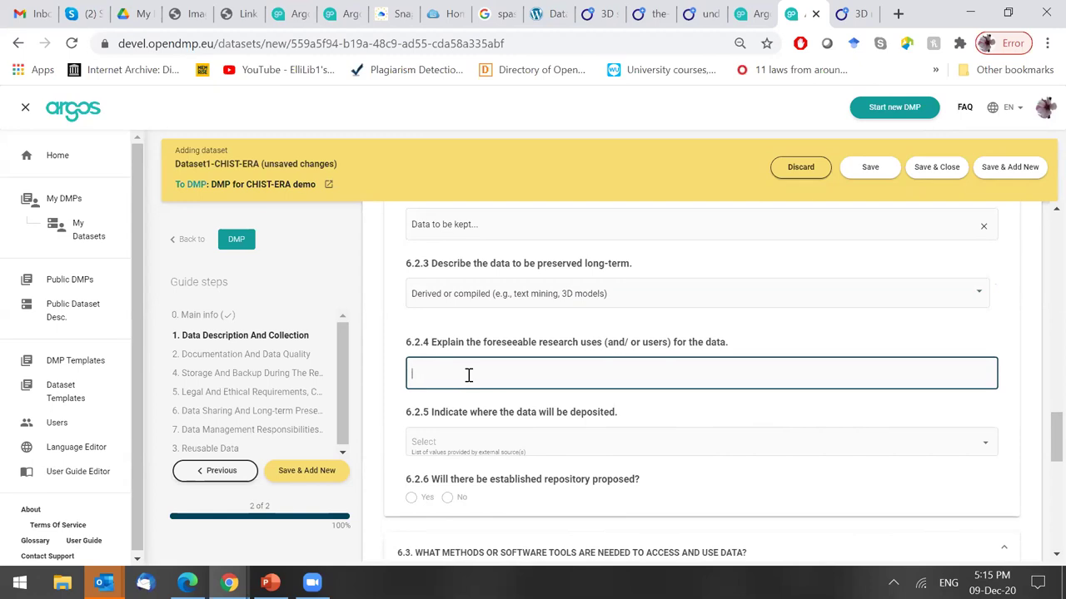
text(xplain)
scroll(1054, 436, down, 1)
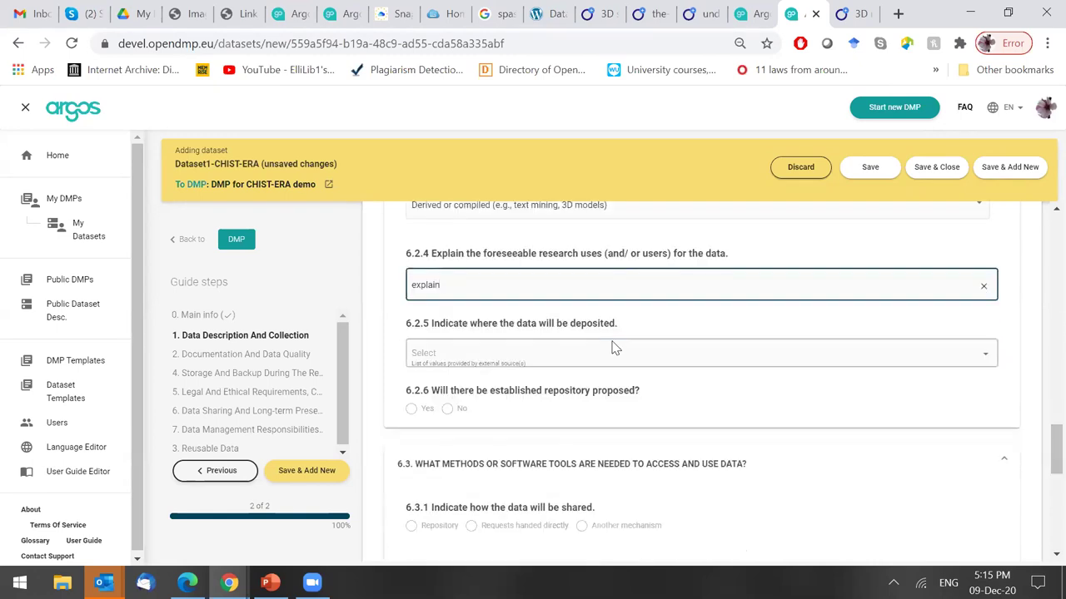
Choose ZENODO as the 6.2.5 deposit repository and answer Yes to 6.2.6.
click(616, 354)
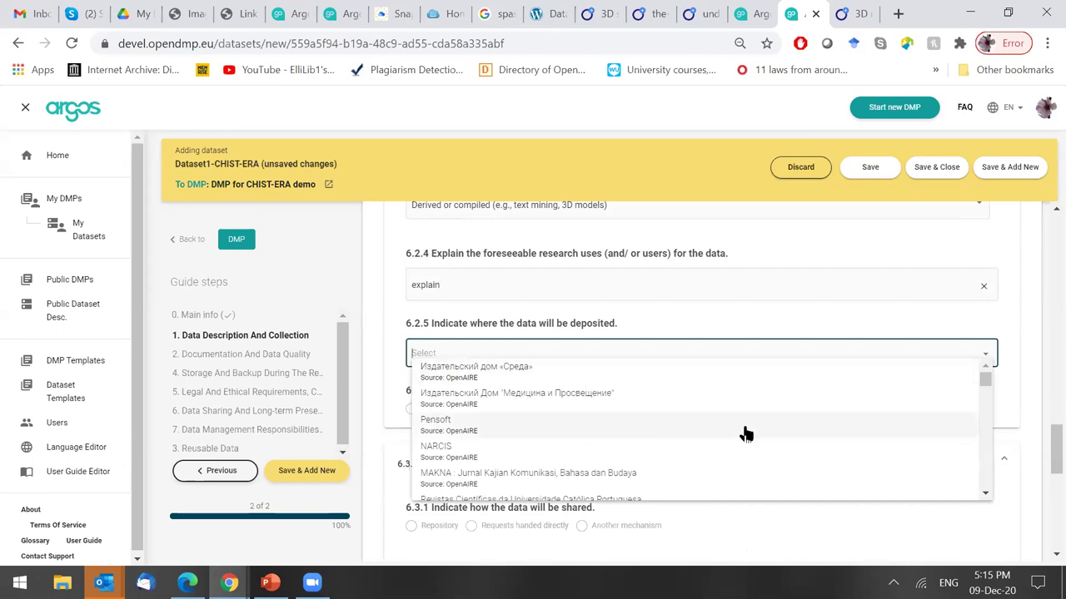
drag(988, 381, 991, 426)
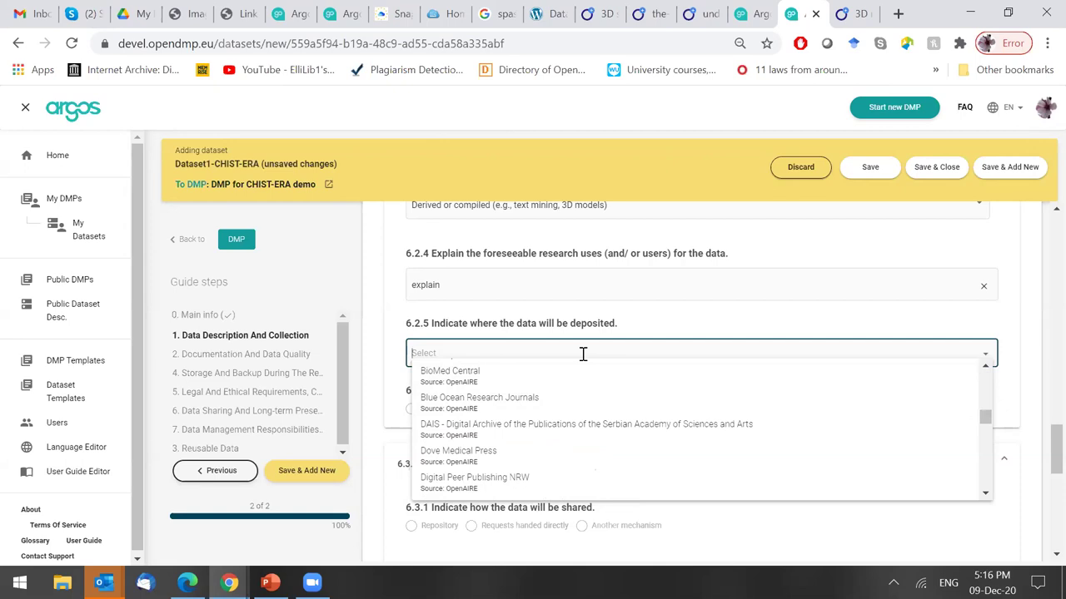
text(zendo)
key(BackSpace)
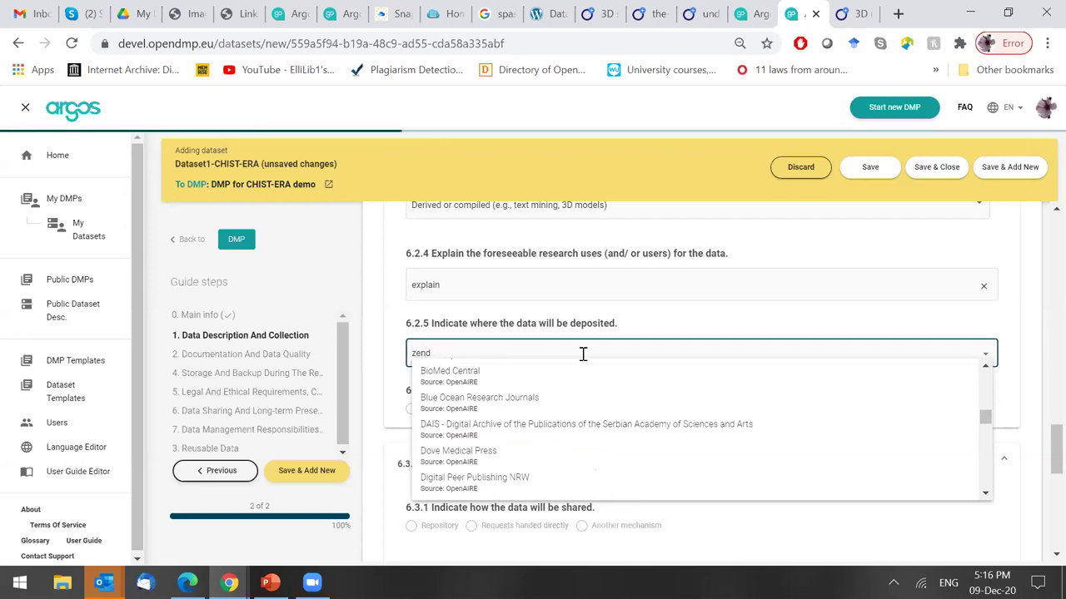
text(odo)
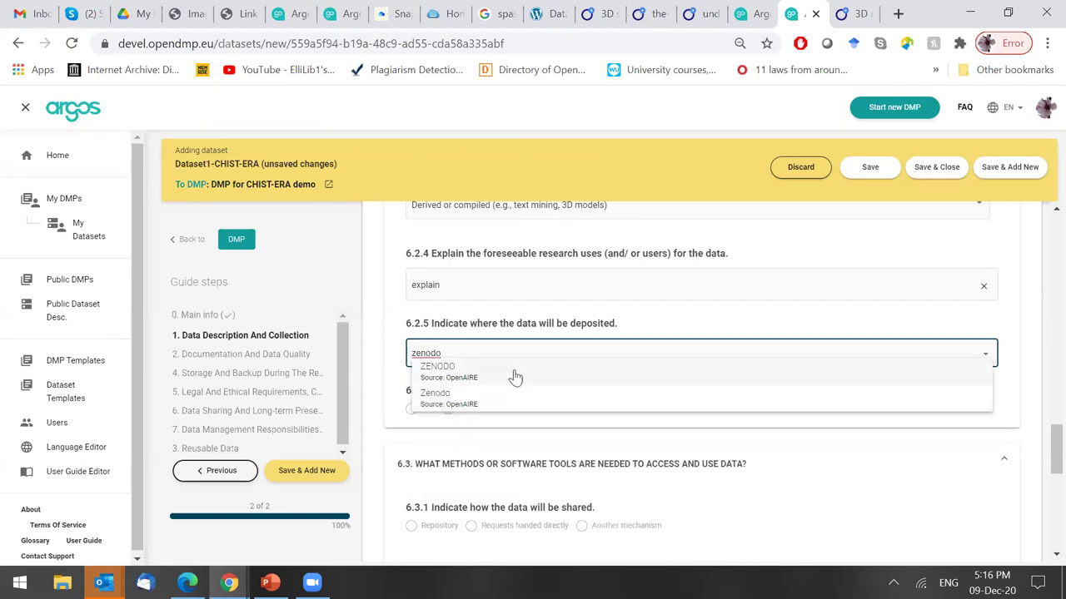
click(515, 371)
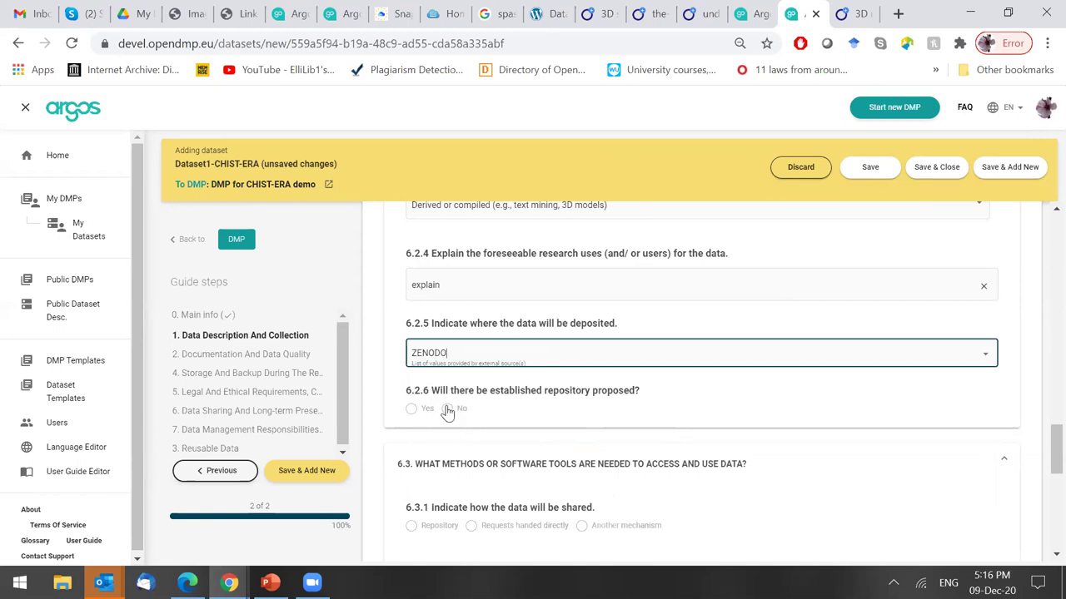
click(410, 409)
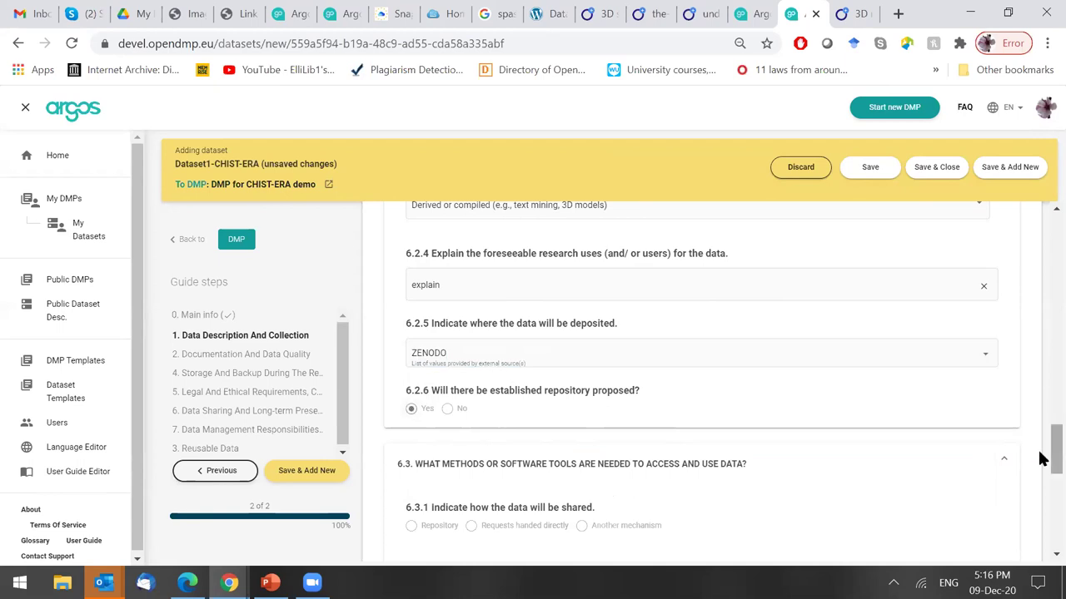
drag(1039, 458, 1039, 491)
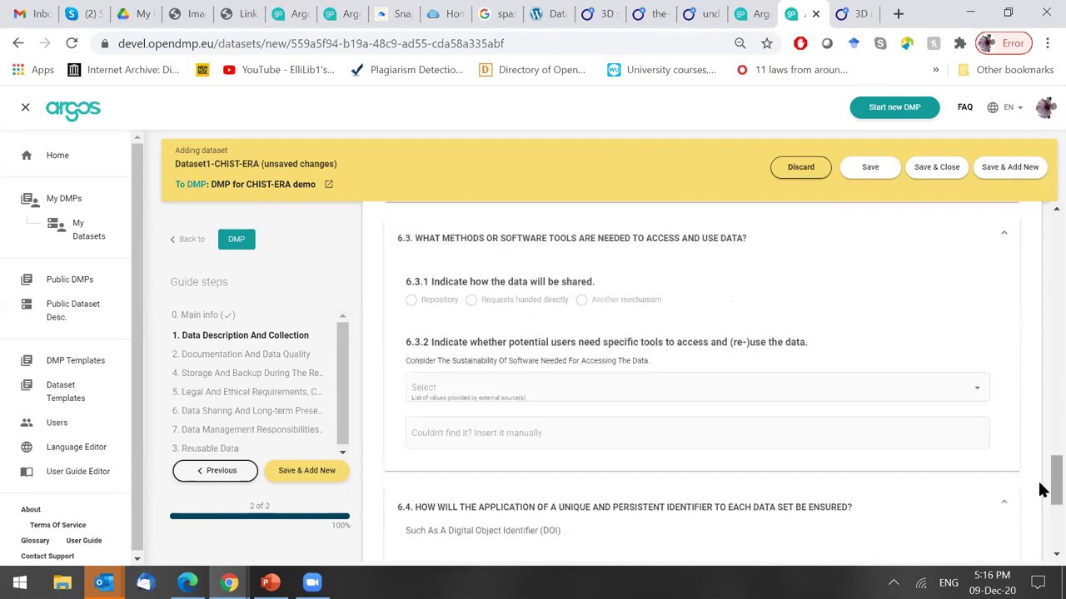
Share the data via a repository, with PRACE DECI Access as the access tool.
click(413, 302)
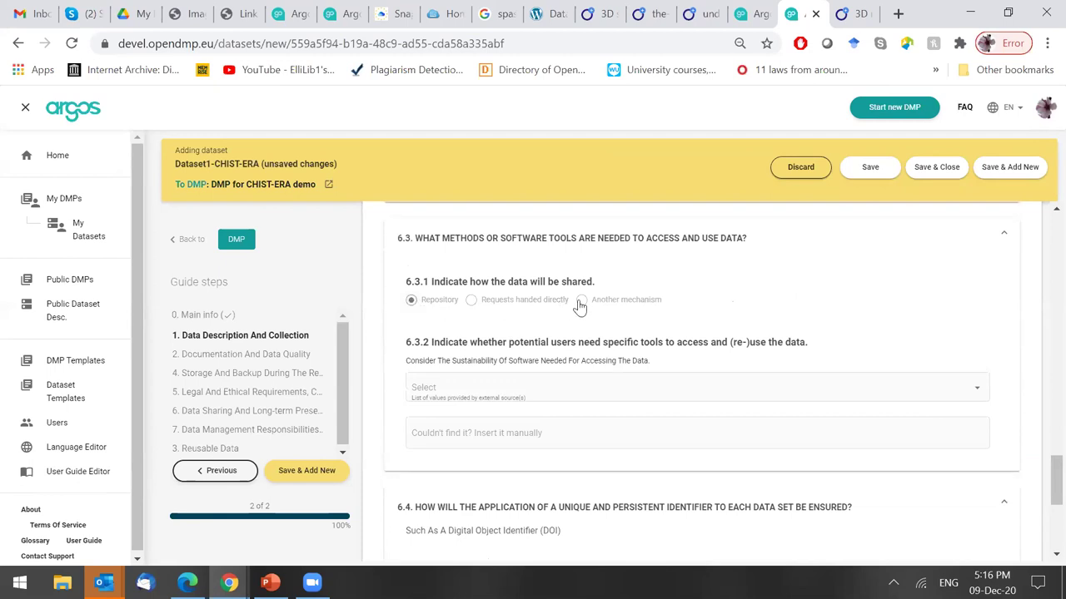
click(580, 303)
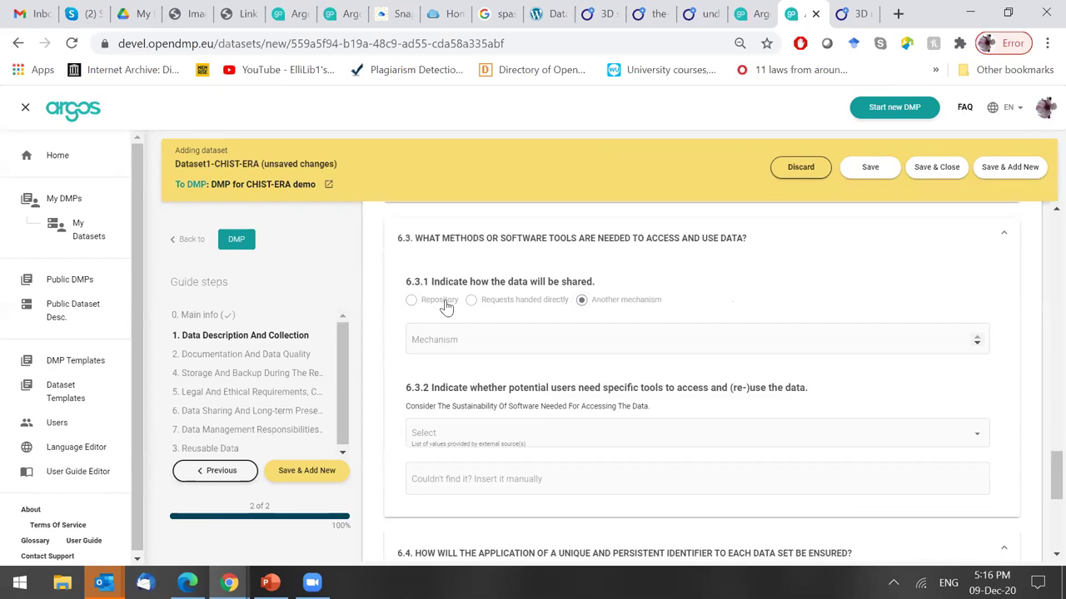
click(471, 300)
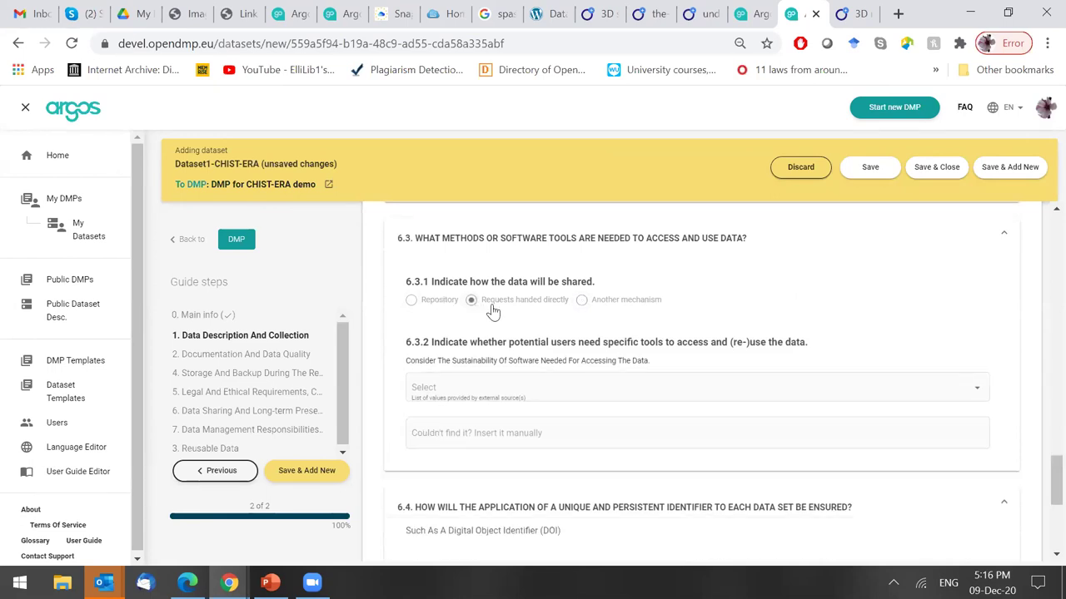
click(411, 301)
click(584, 389)
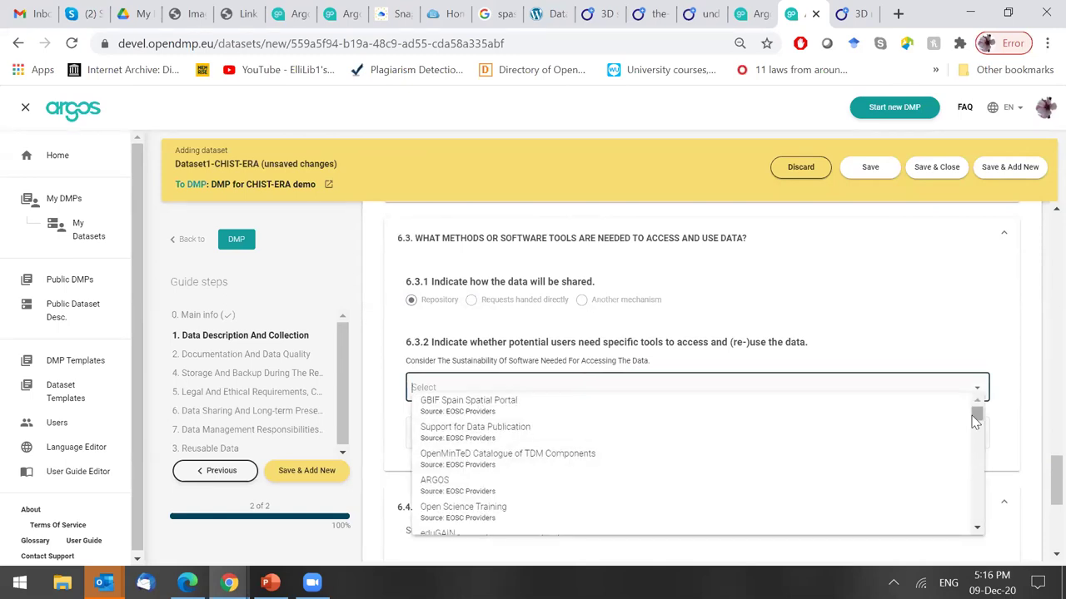
text(access)
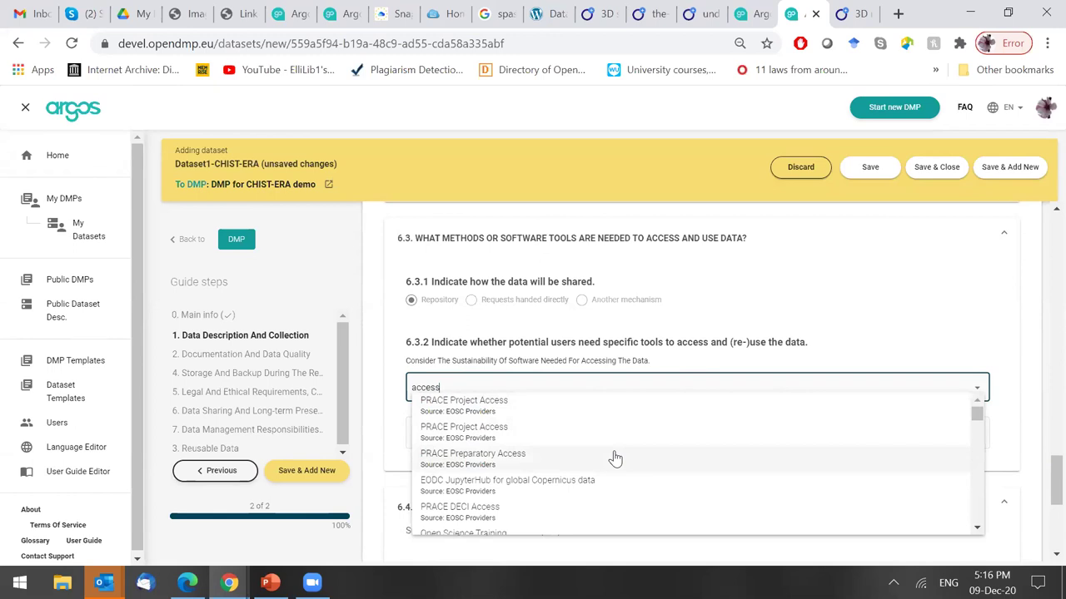
click(592, 509)
Add the manual tools note 'No tools needed to access the data'.
click(563, 423)
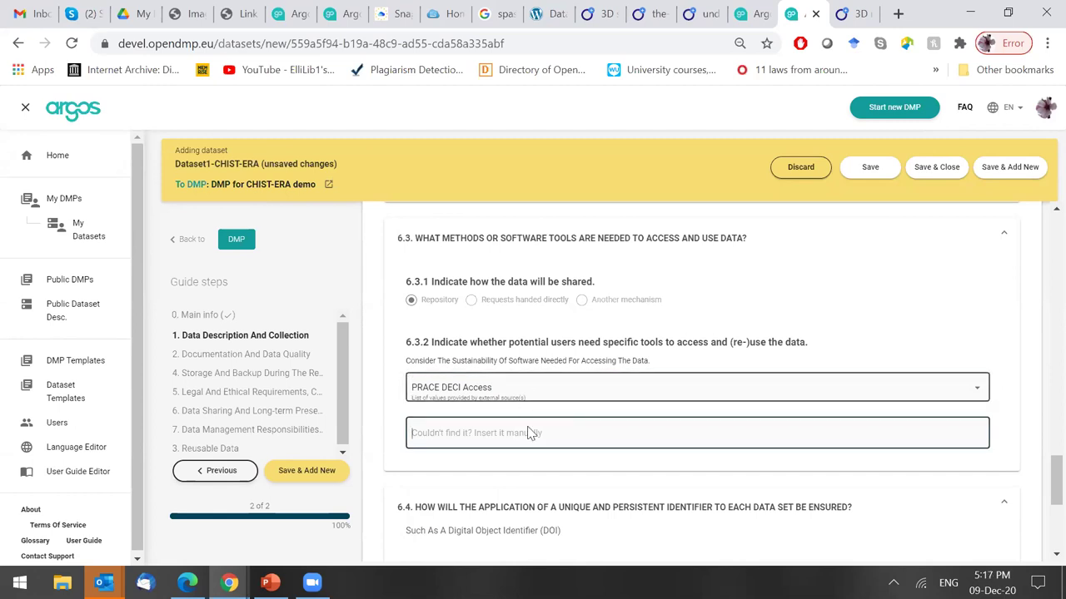
text(Add a)
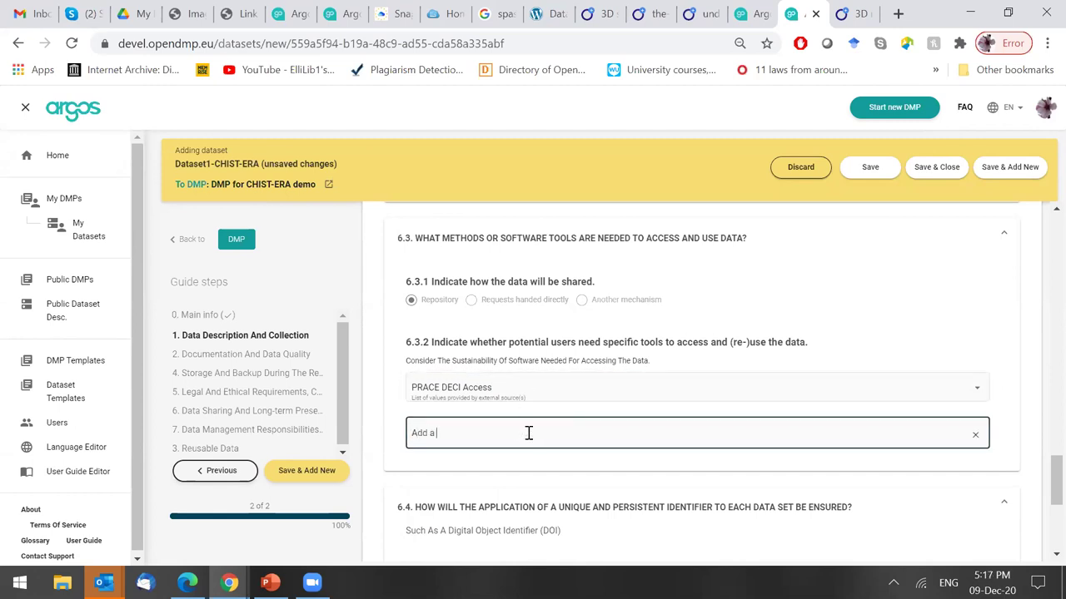
text( tools)
key(BackSpace)
key(BackSpace)
key(BackSpace)
key(BackSpace)
key(BackSpace)
key(BackSpace)
key(BackSpace)
key(BackSpace)
key(BackSpace)
text(No tools needed t)
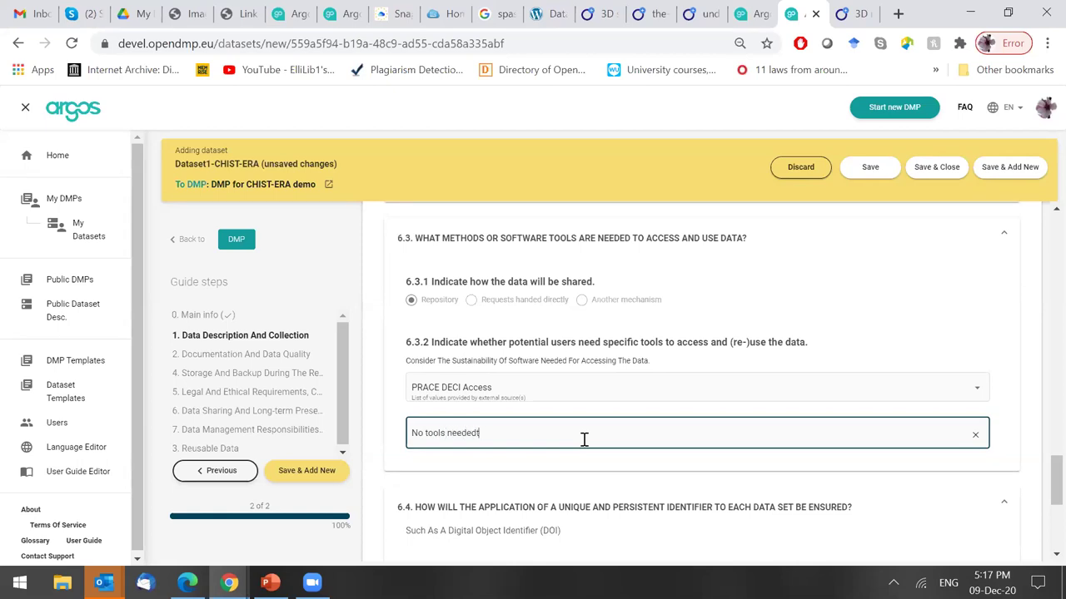
text(o aceess the data)
click(498, 433)
key(BackSpace)
Tick To share information, To make informed decisions and To develop a product in 6.4.1.
text(c)
drag(1040, 480, 1041, 514)
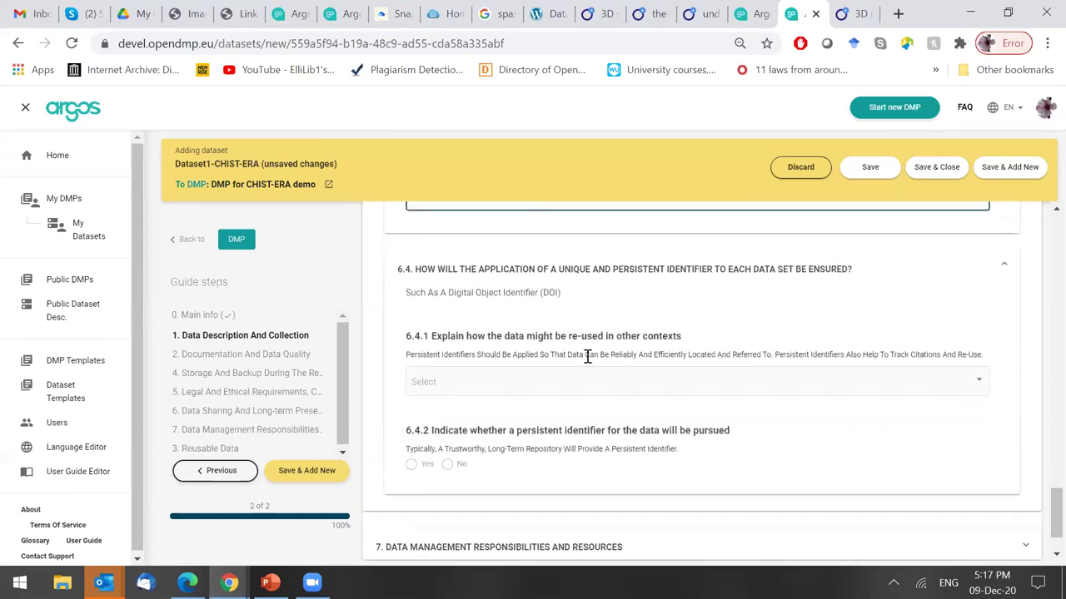
click(537, 385)
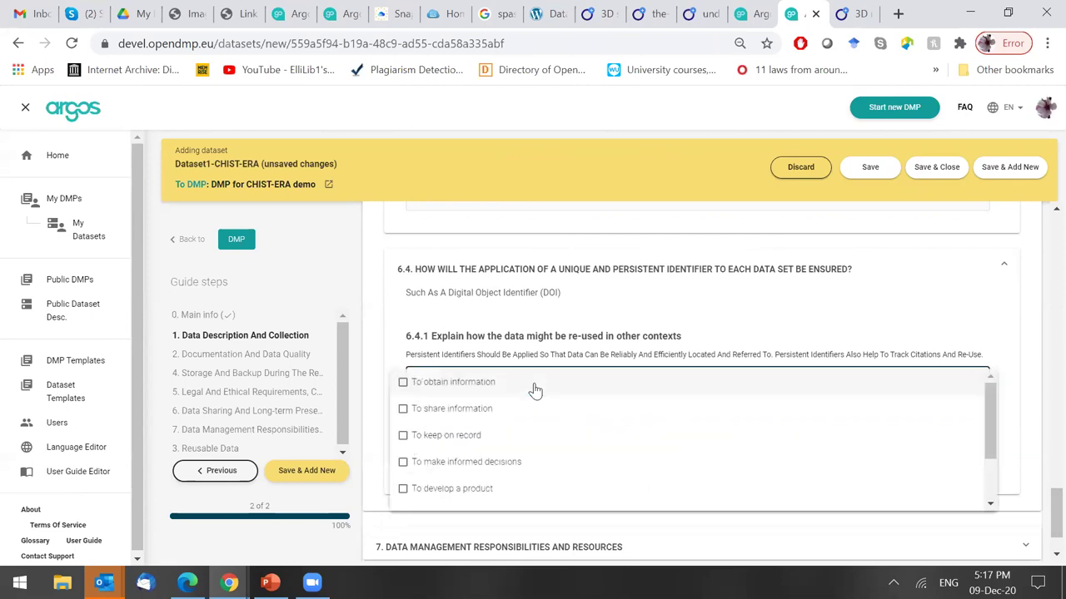
click(601, 355)
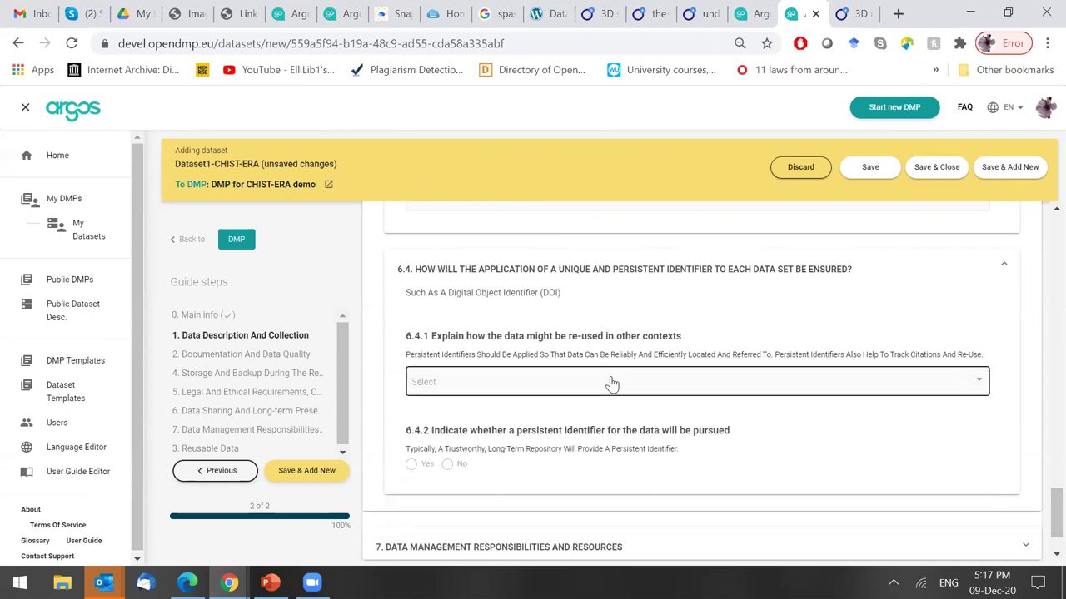
click(611, 384)
click(539, 415)
click(530, 463)
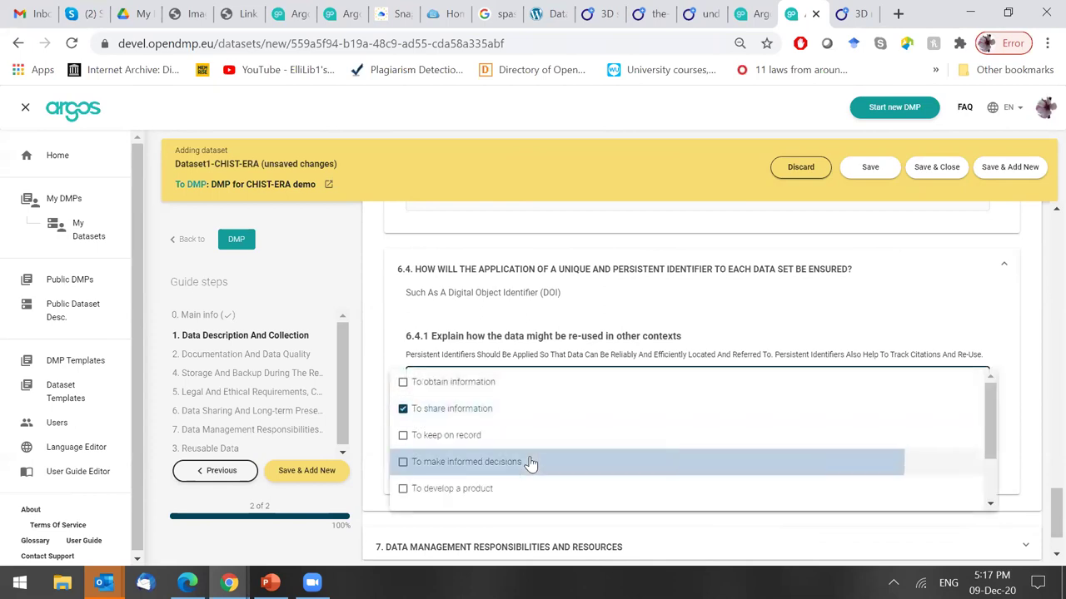
click(507, 492)
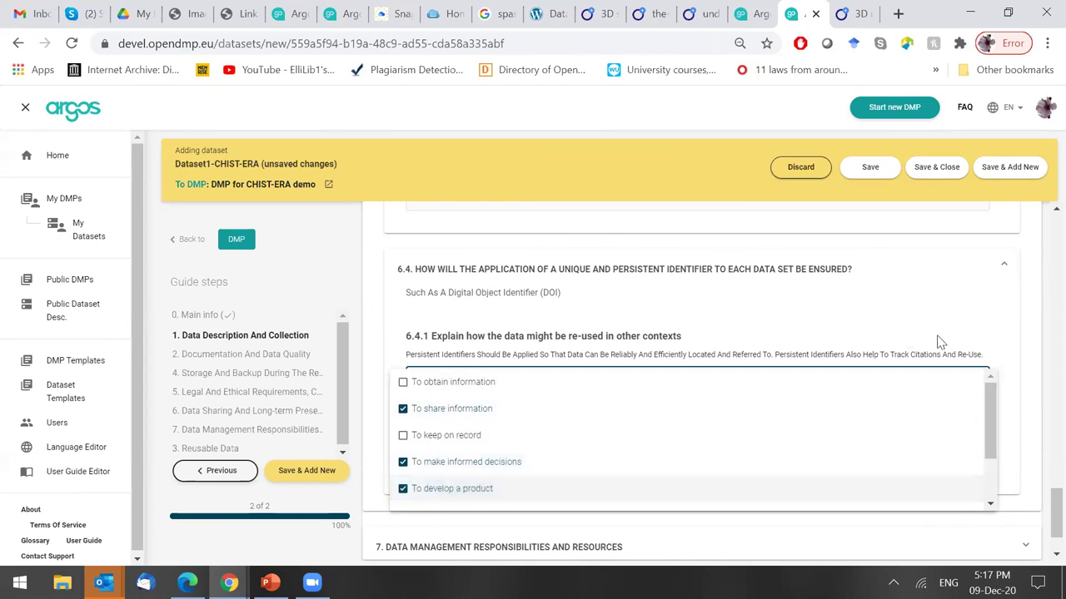
click(939, 342)
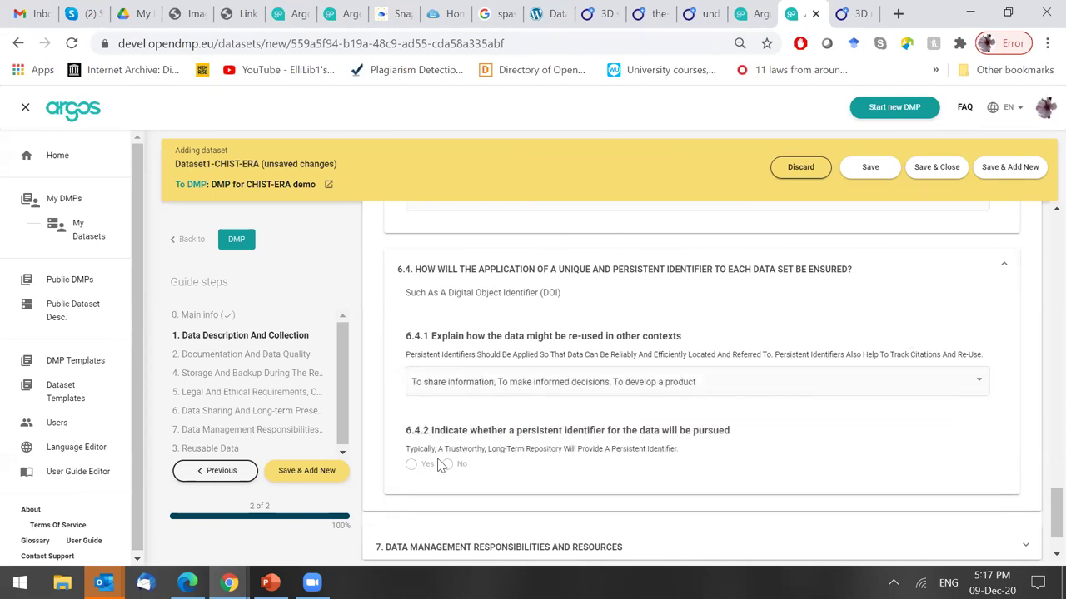
Answer Yes to pursuing a persistent identifier, choose DOI, and fold the 6.4 questions.
click(410, 466)
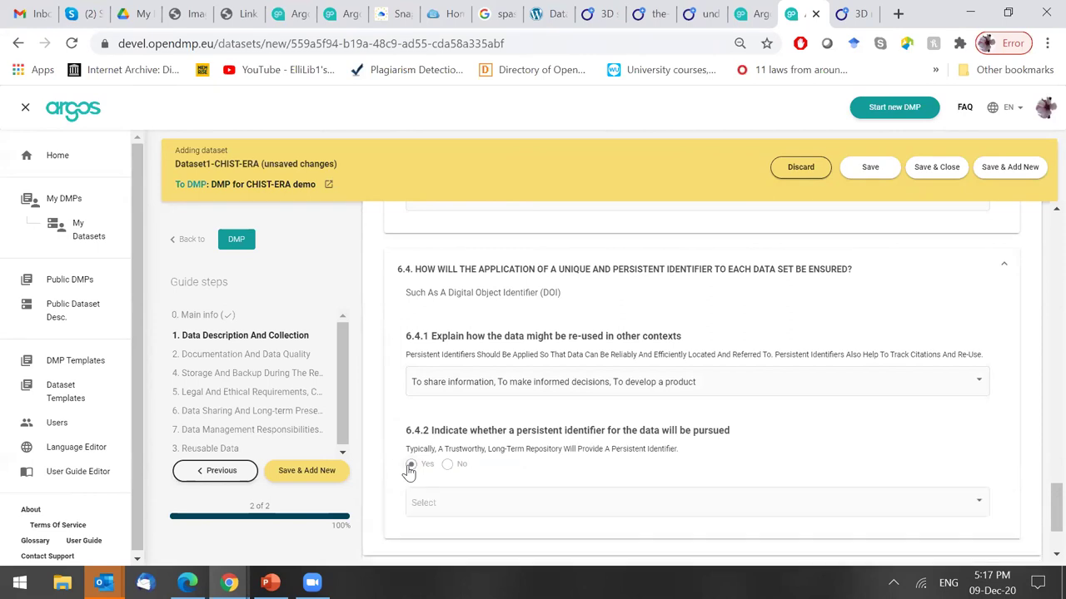
click(777, 503)
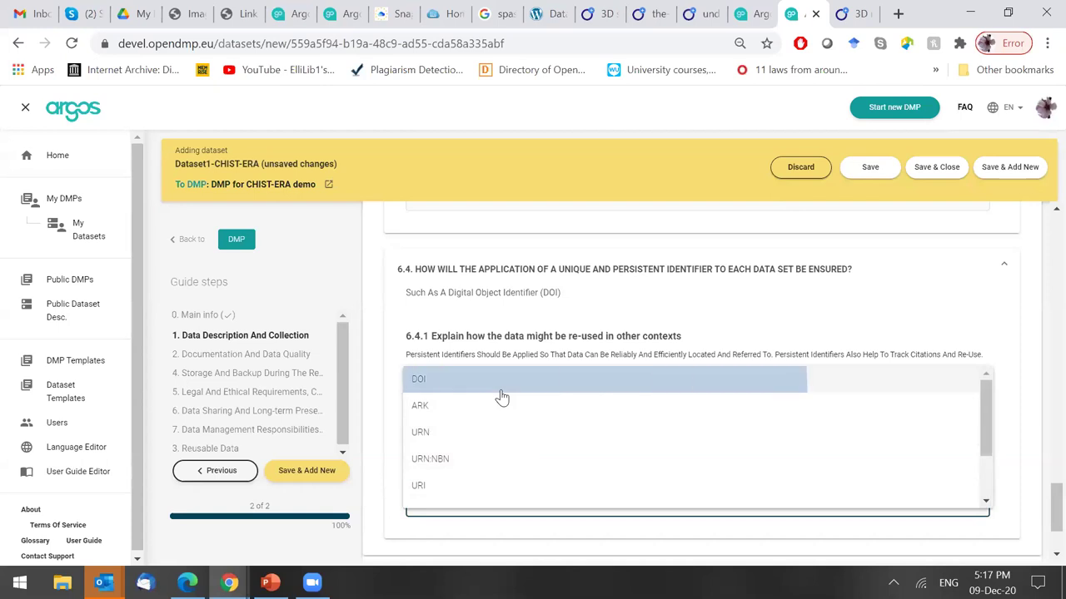
click(501, 389)
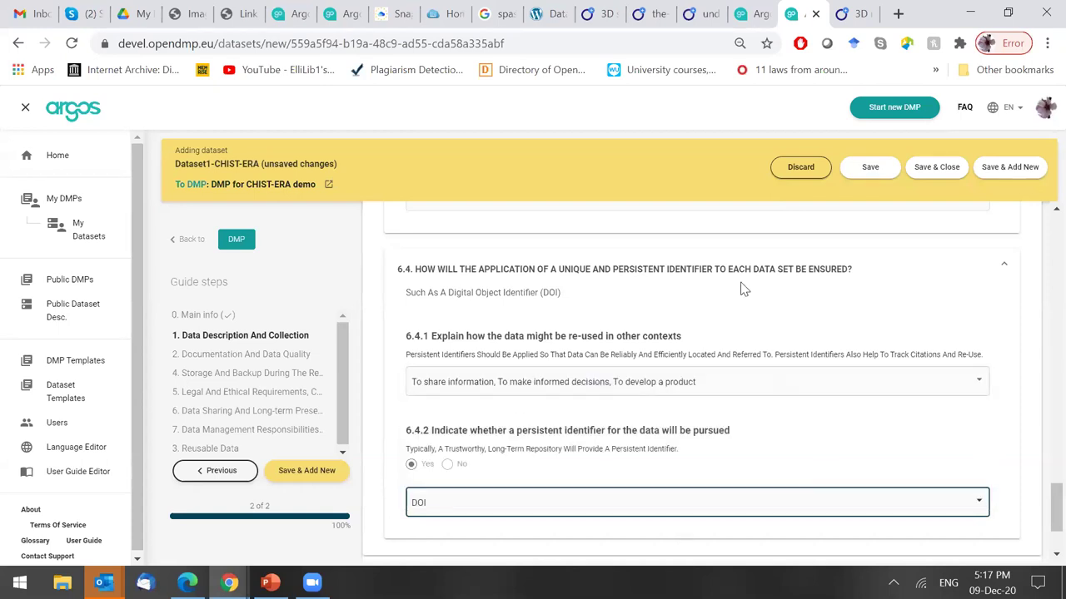
drag(1039, 508, 1039, 404)
click(879, 447)
scroll(731, 375, up, 1)
Fold the Data Sharing section and expand Data Management Responsibilities and Resources.
click(730, 372)
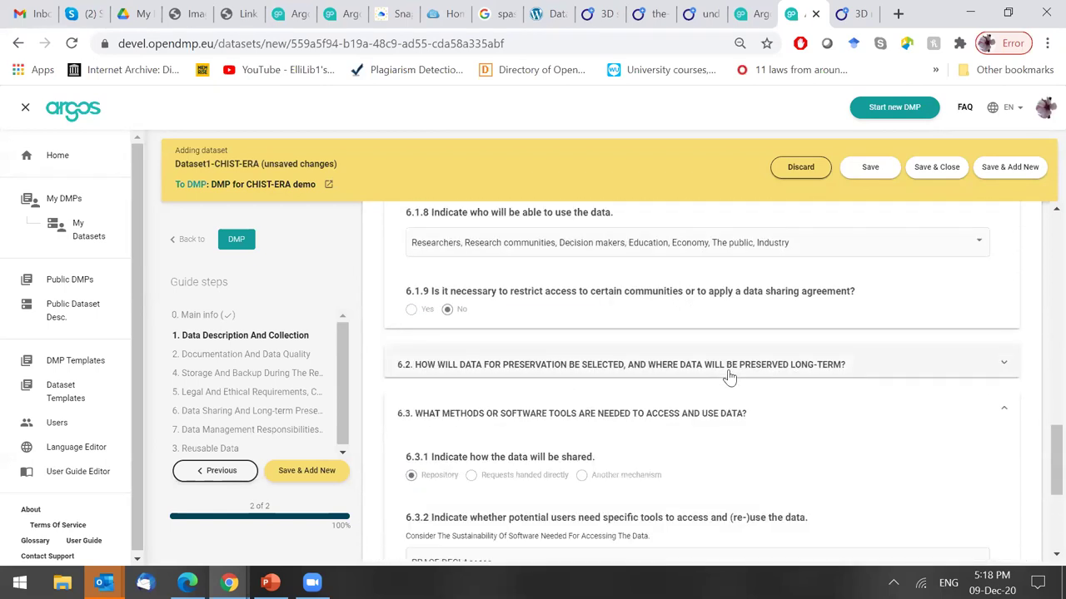
click(713, 416)
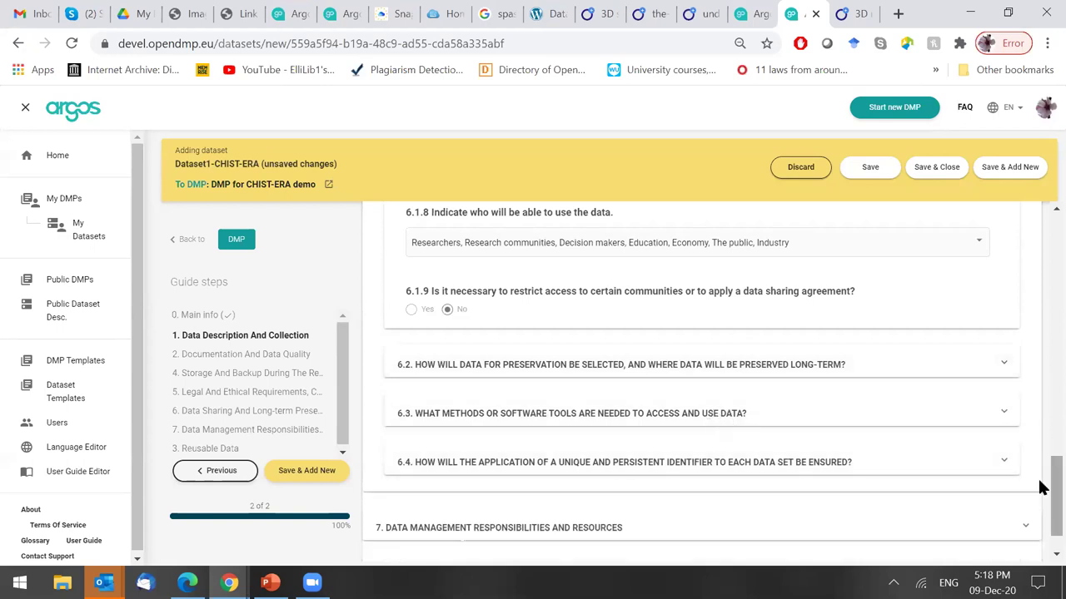
scroll(1040, 449, up, 7)
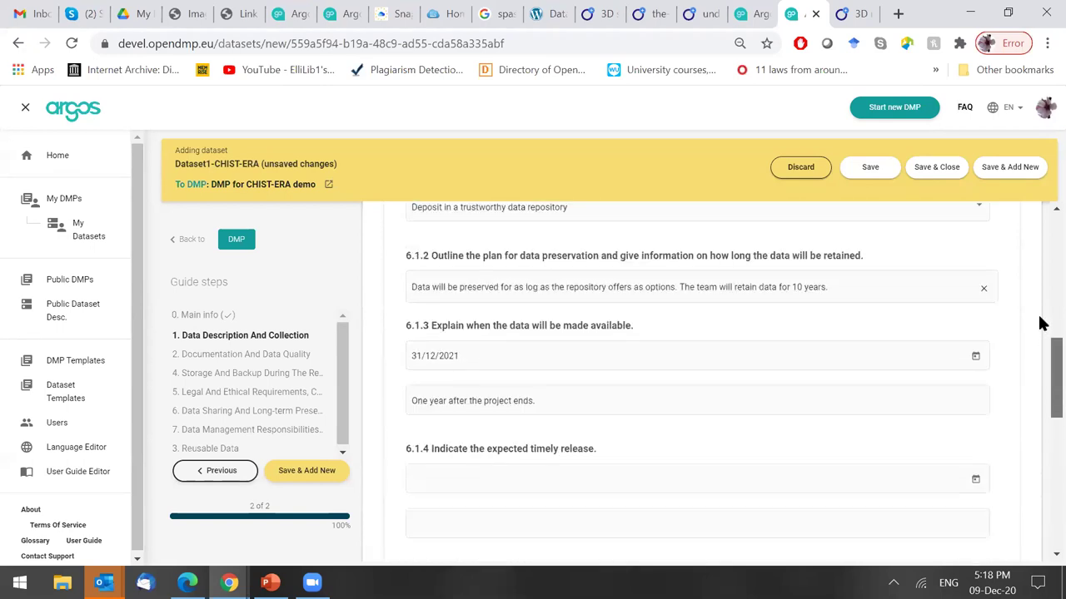
scroll(791, 358, up, 2)
click(674, 353)
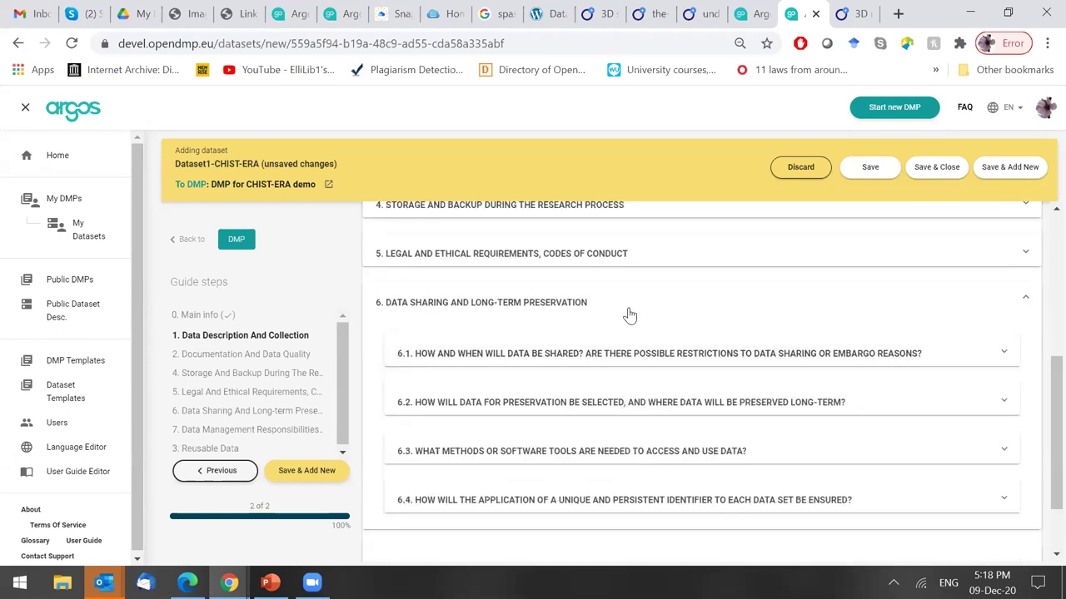
click(629, 315)
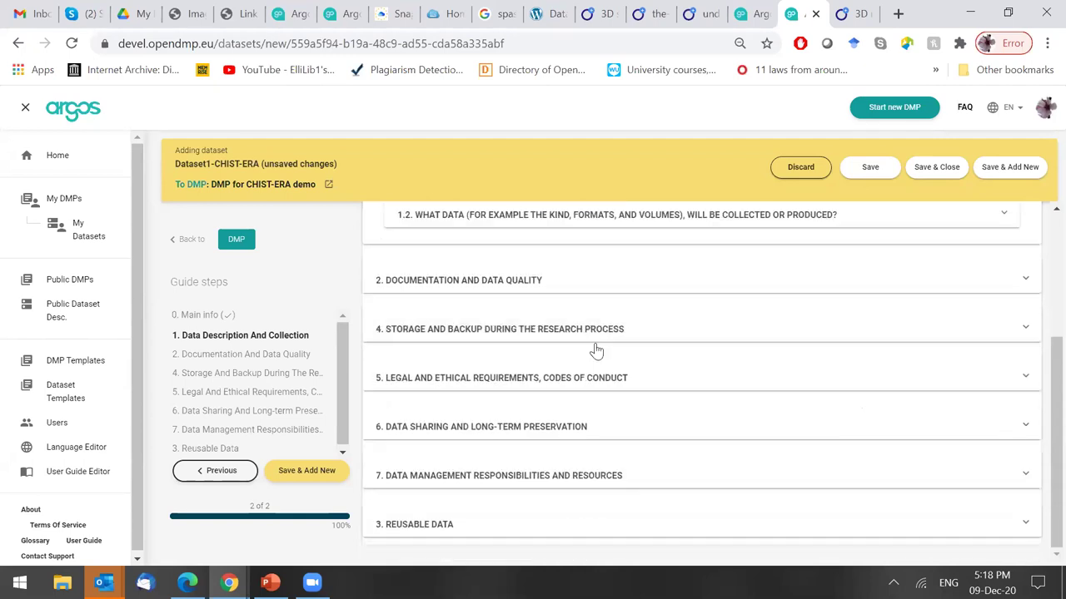
click(676, 481)
scroll(1039, 358, down, 3)
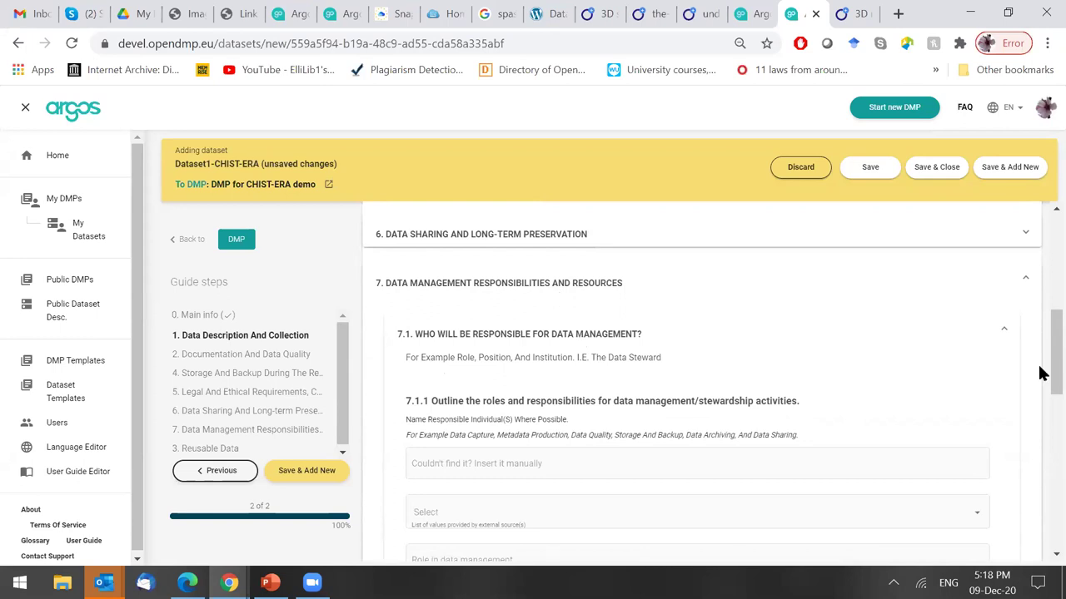
scroll(1040, 383, down, 1)
scroll(1039, 383, down, 1)
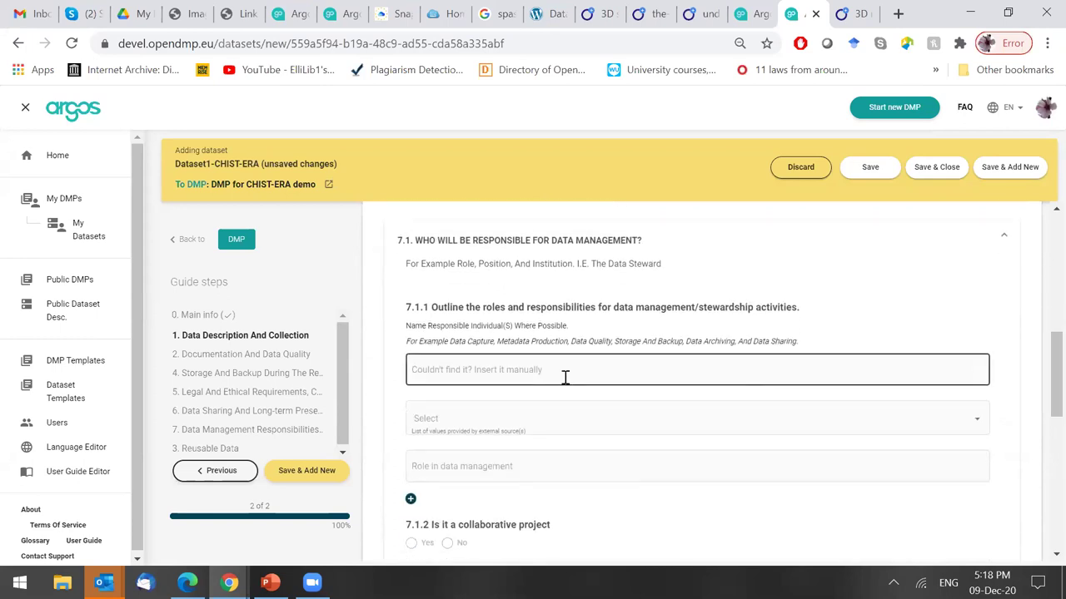
Assign a responsible person from the list with the role 'Work on data analysis'.
click(526, 372)
click(542, 431)
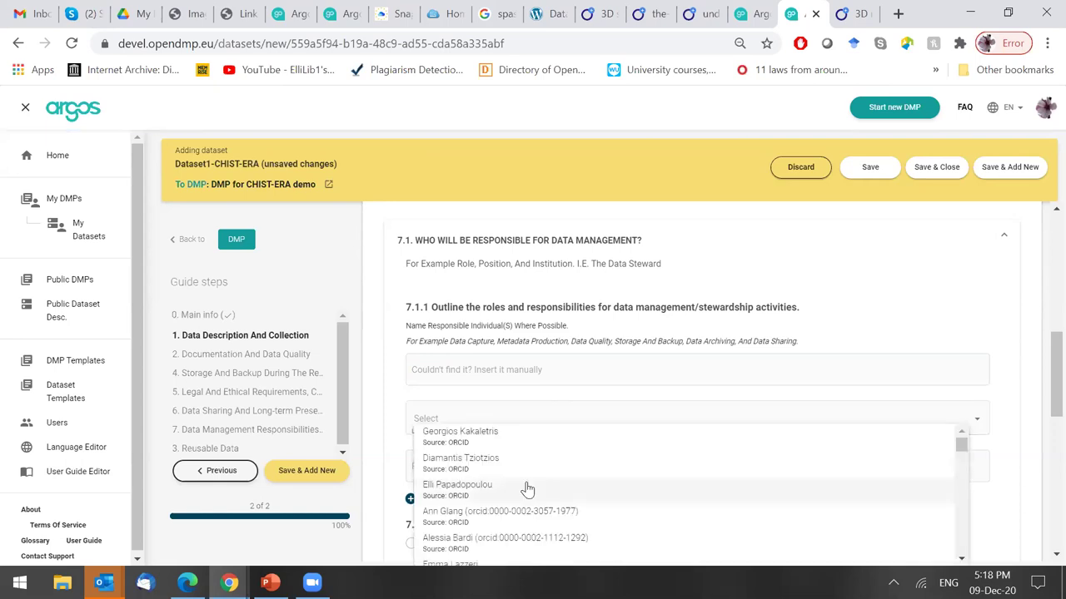
click(523, 437)
click(514, 468)
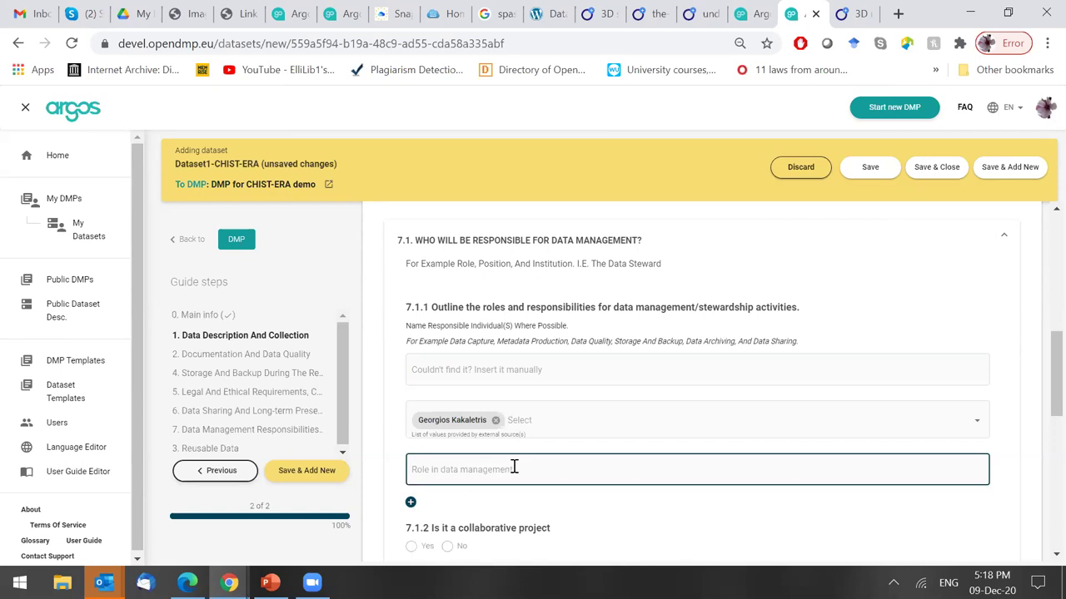
text(Work on data analysis)
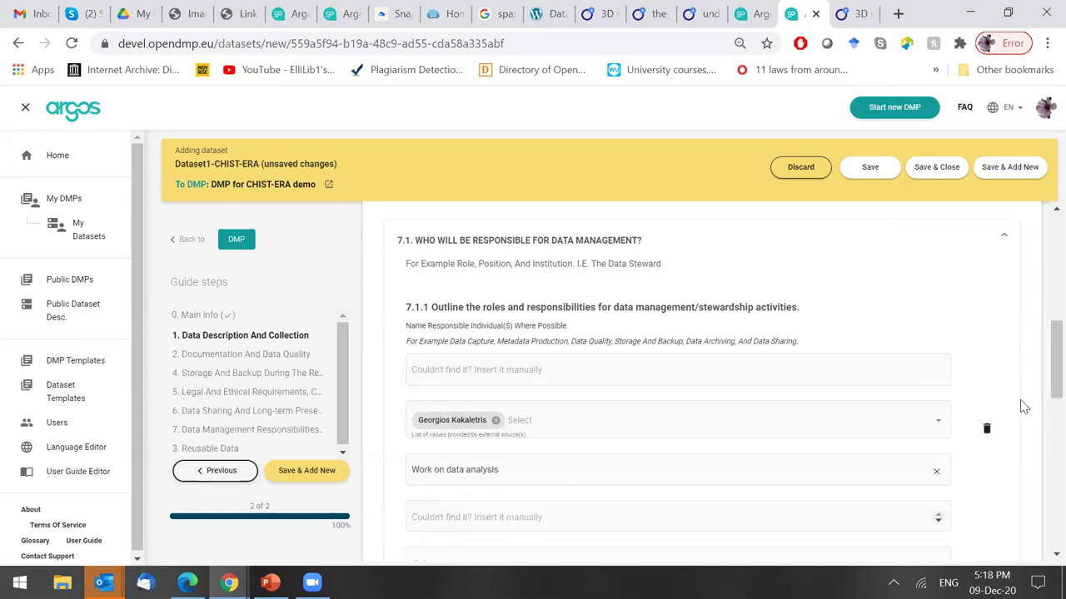
scroll(1039, 399, down, 1)
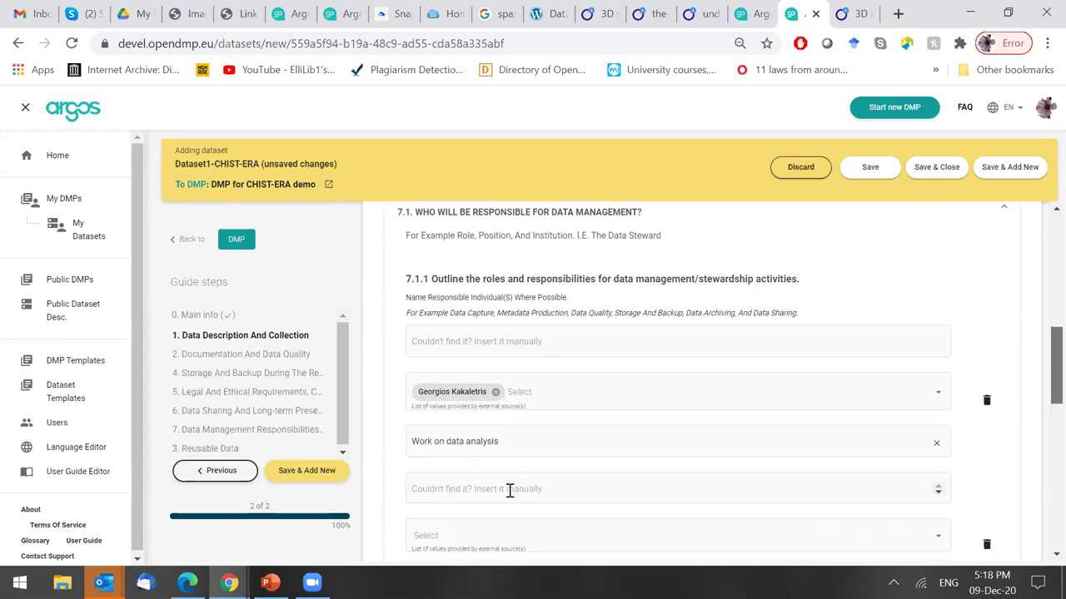
scroll(466, 430, down, 2)
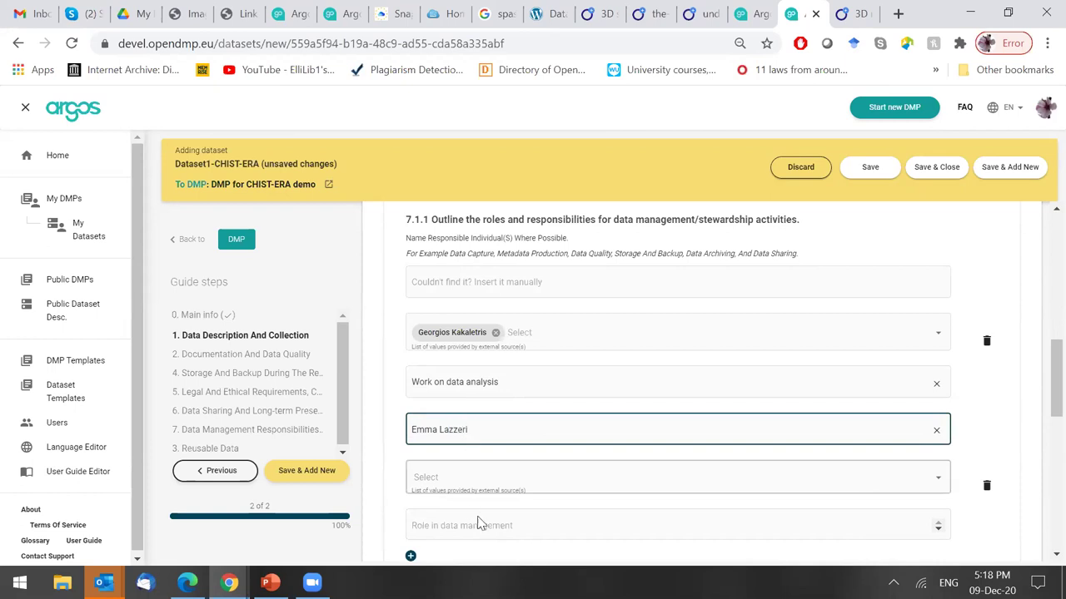
Manually add a second person's full name with the role 'Data access'.
click(479, 525)
text(Data)
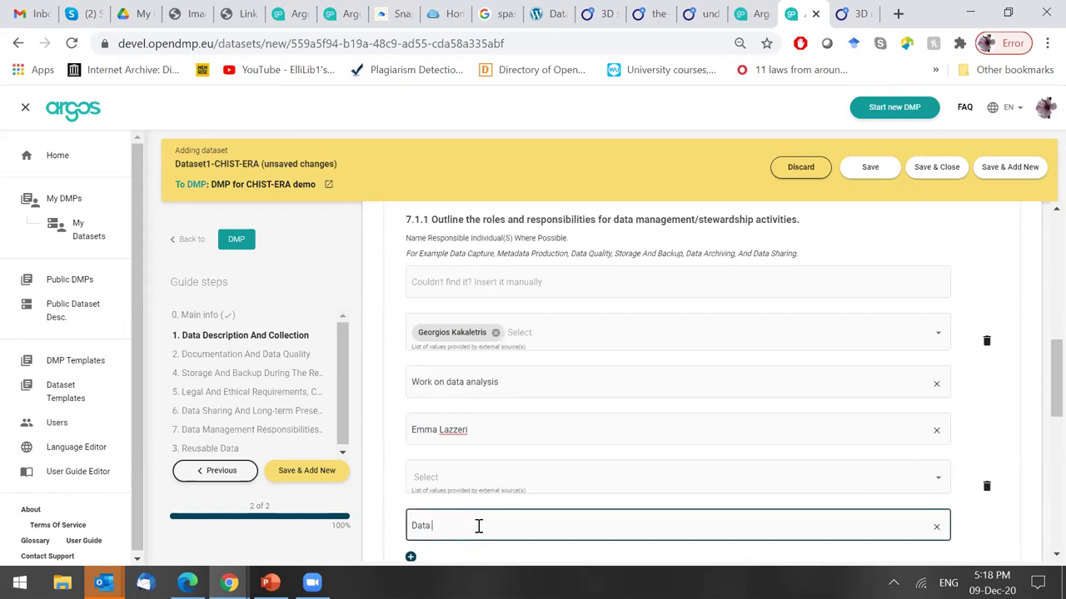
text( access)
click(1030, 457)
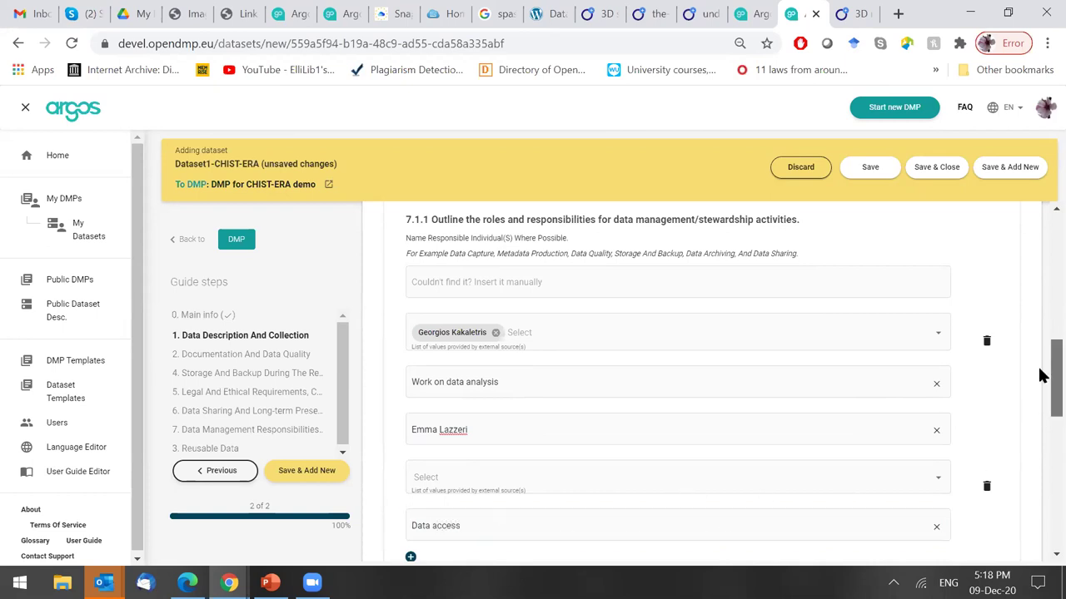
scroll(1039, 399, down, 1)
scroll(1039, 383, down, 1)
scroll(1039, 391, down, 1)
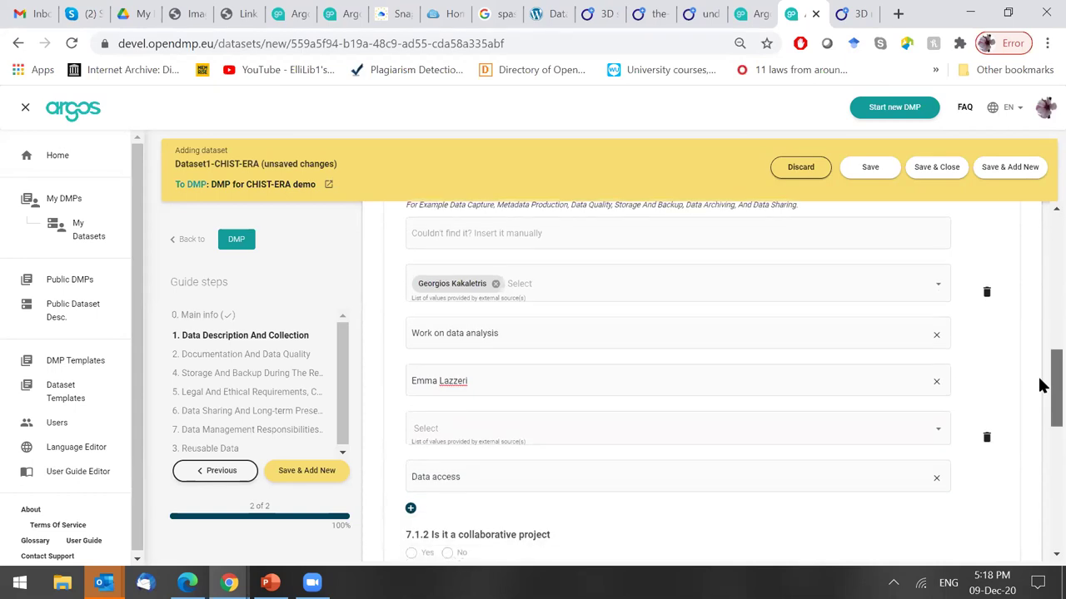
scroll(1039, 401, down, 5)
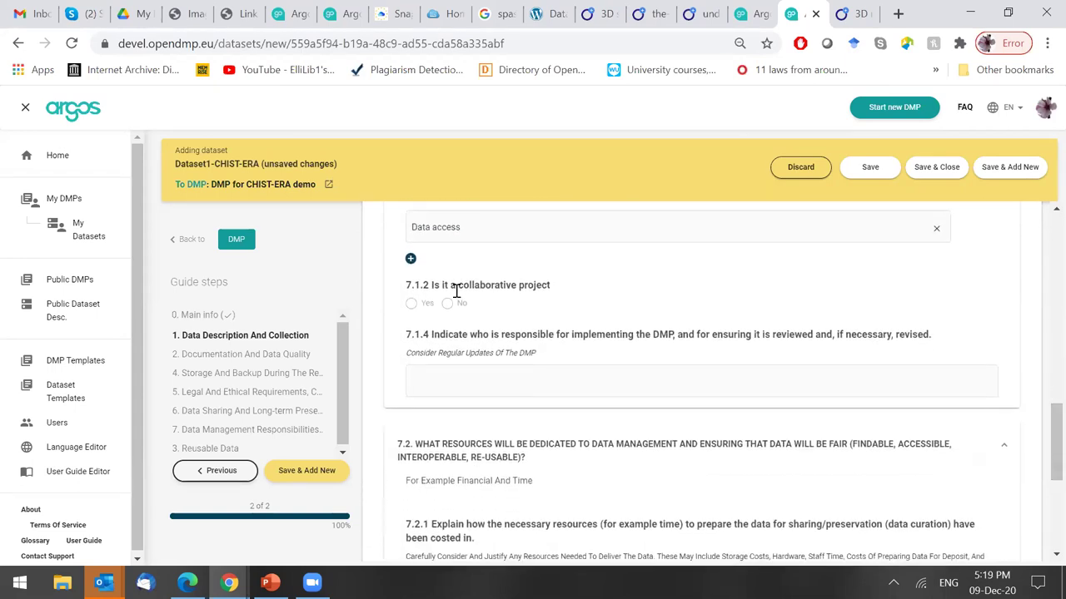
Mark the project as collaborative: partner x handles data processing, partner y writes analysis scripts.
click(413, 305)
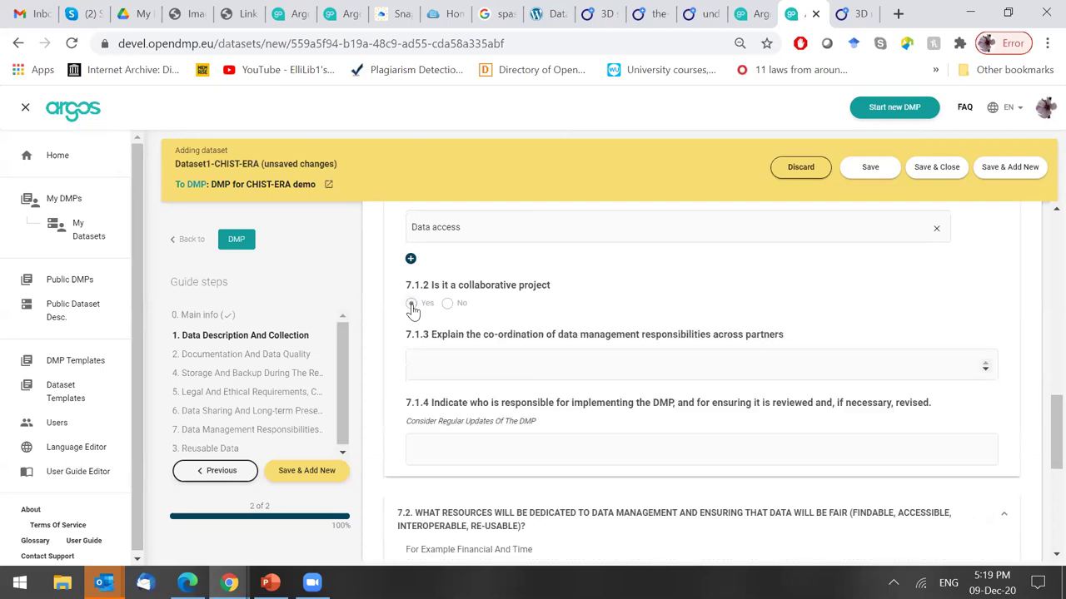
click(448, 305)
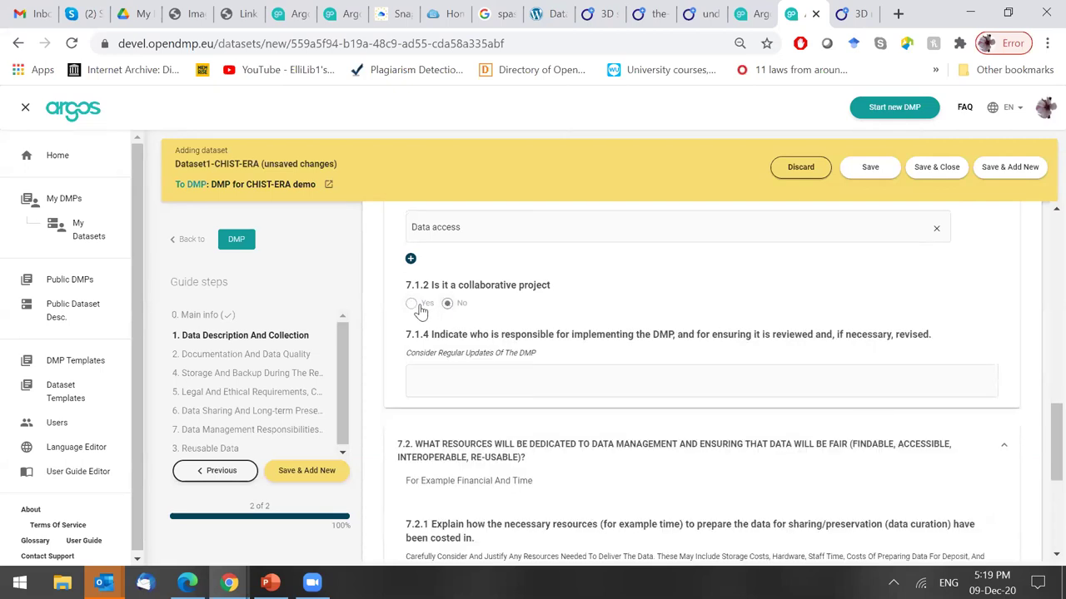
click(412, 305)
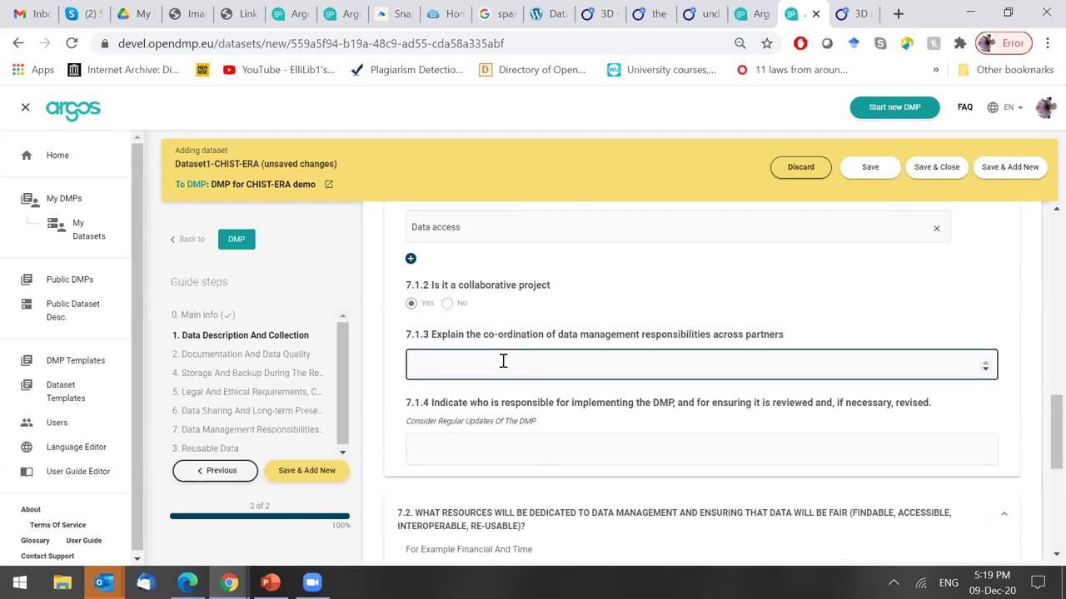
text(Exte)
key(BackSpace)
key(BackSpace)
key(BackSpace)
key(BackSpace)
text(Partne x)
key(BackSpace)
key(BackSpace)
key(BackSpace)
text(ner)
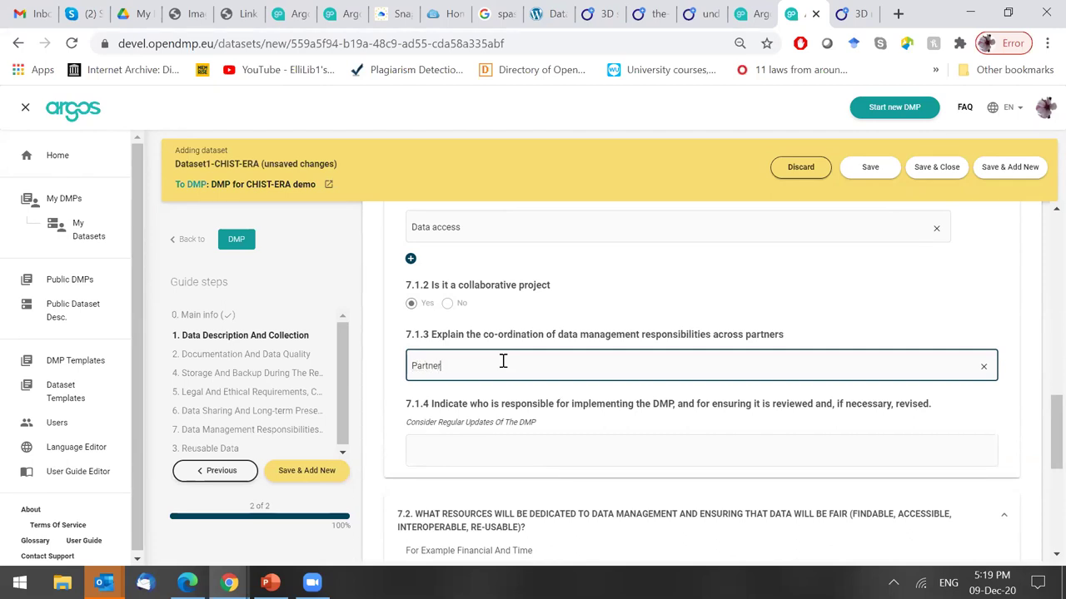
text( x is dealing with data processing)
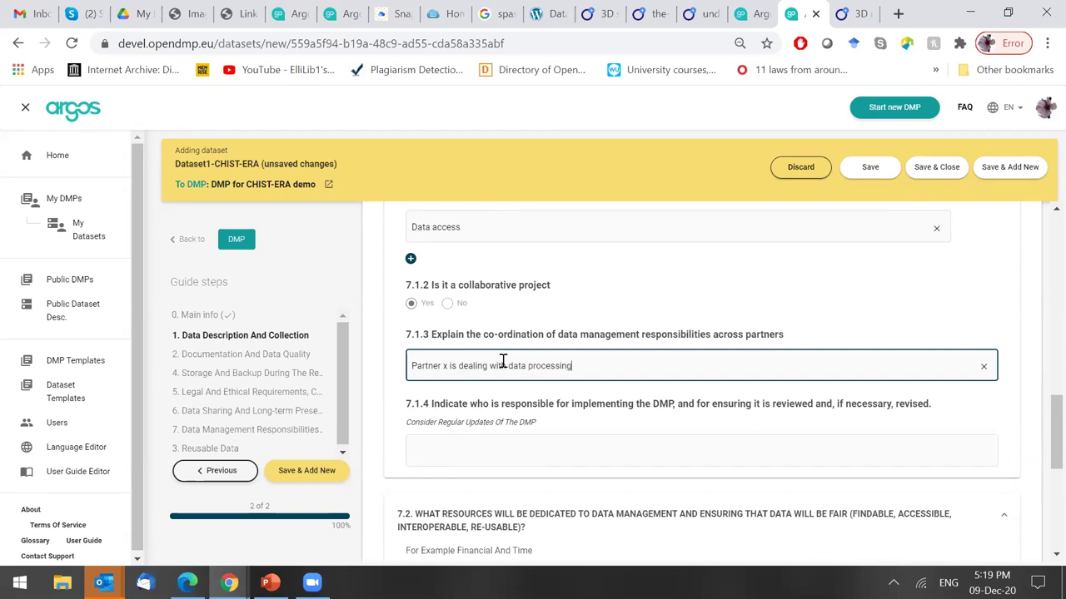
text(; partner y is developing scripts to analyse the data)
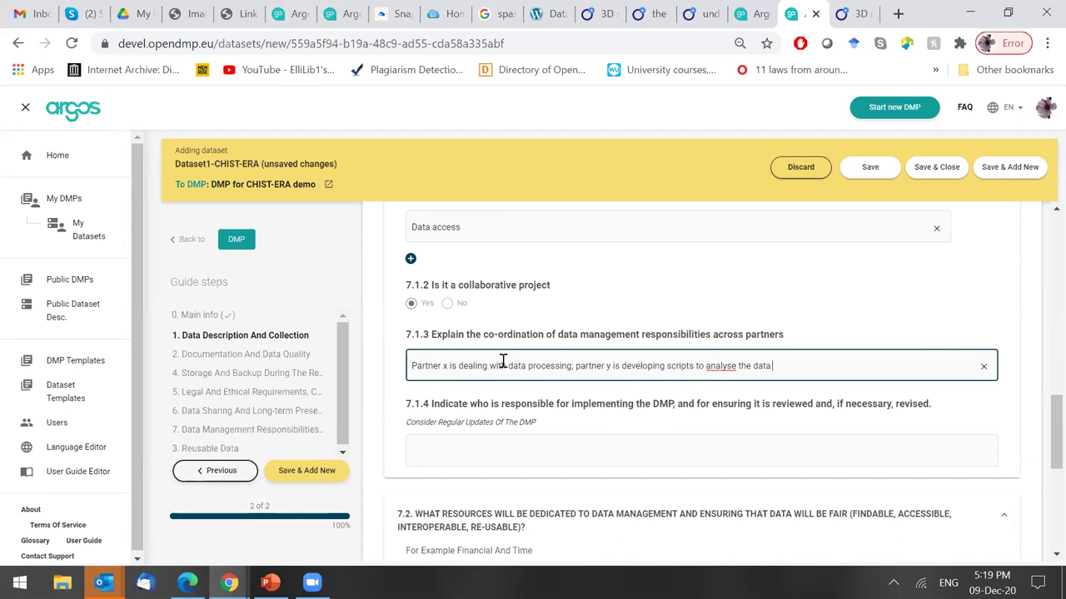
scroll(1050, 427, down, 1)
Enter the responsible person's full name as the DMP owner in 7.1.4.
click(528, 398)
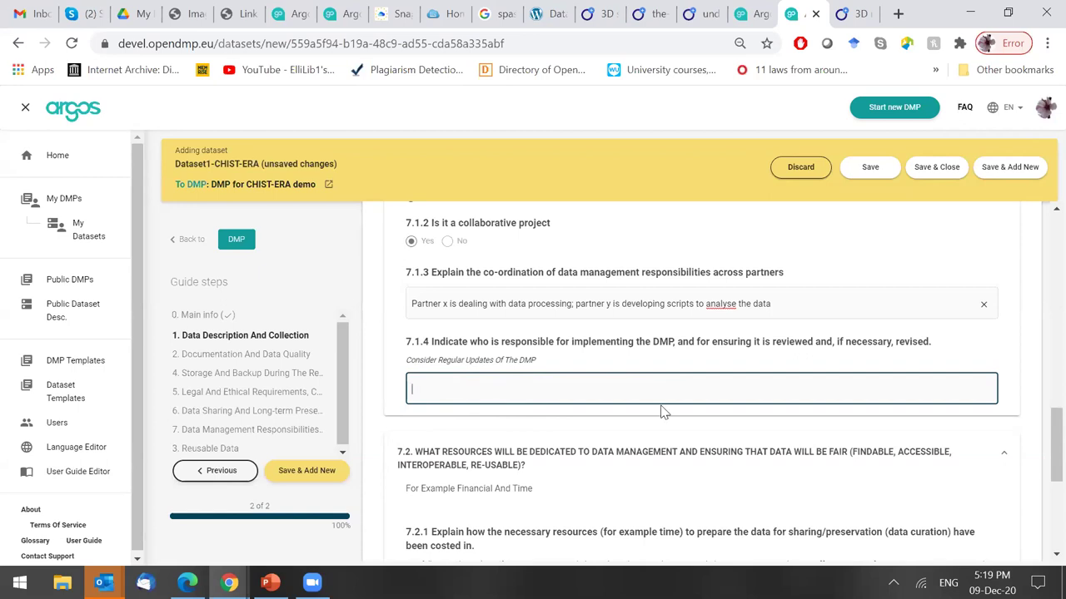
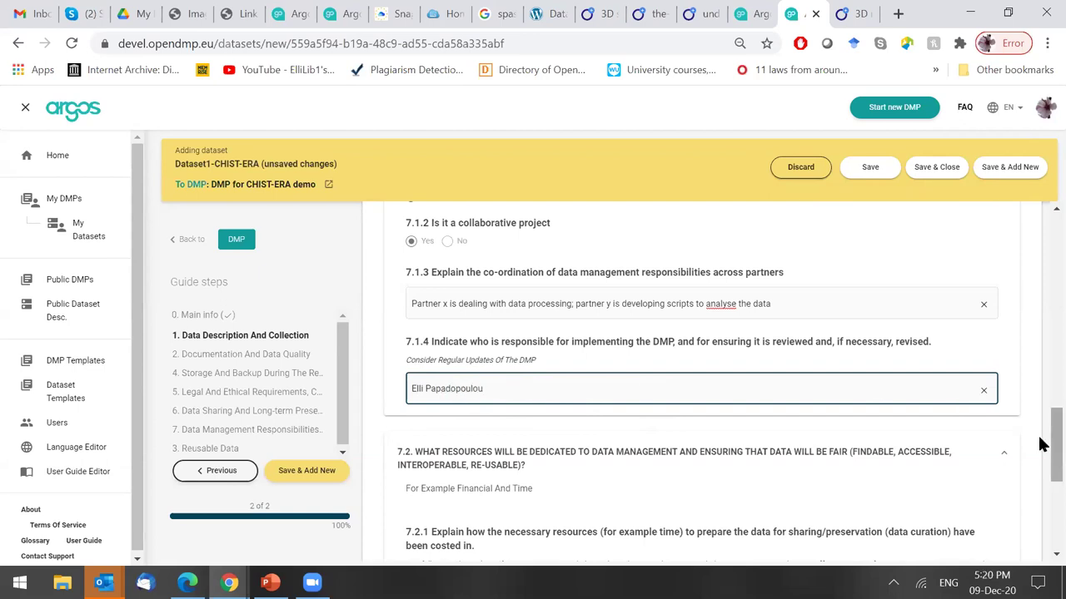
drag(1039, 445, 1039, 479)
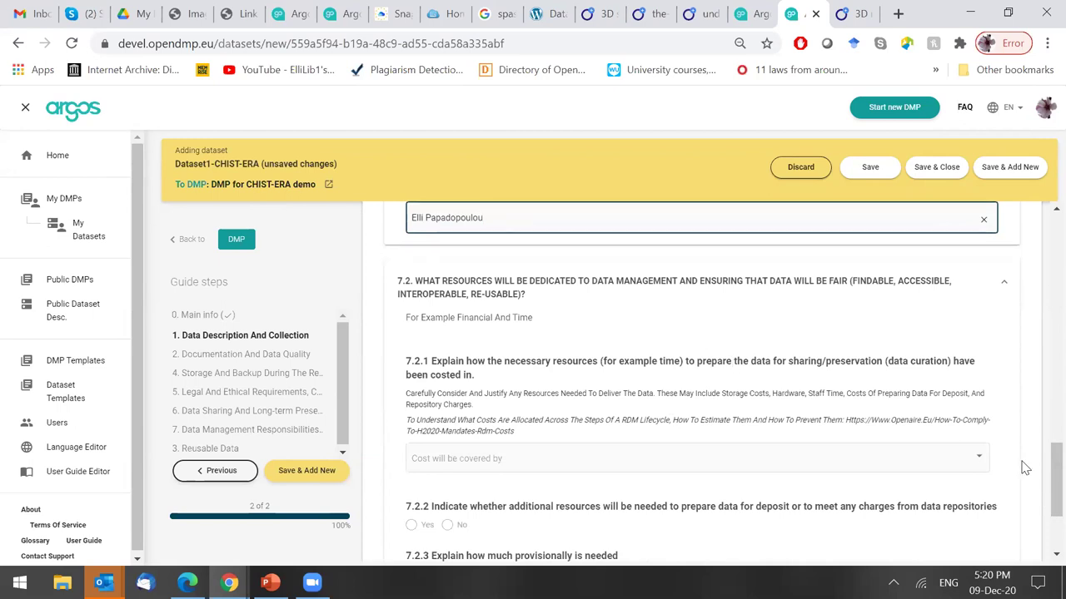
Mark costs as covered by national infrastructure and collaboration with other projects.
drag(1039, 479, 1039, 493)
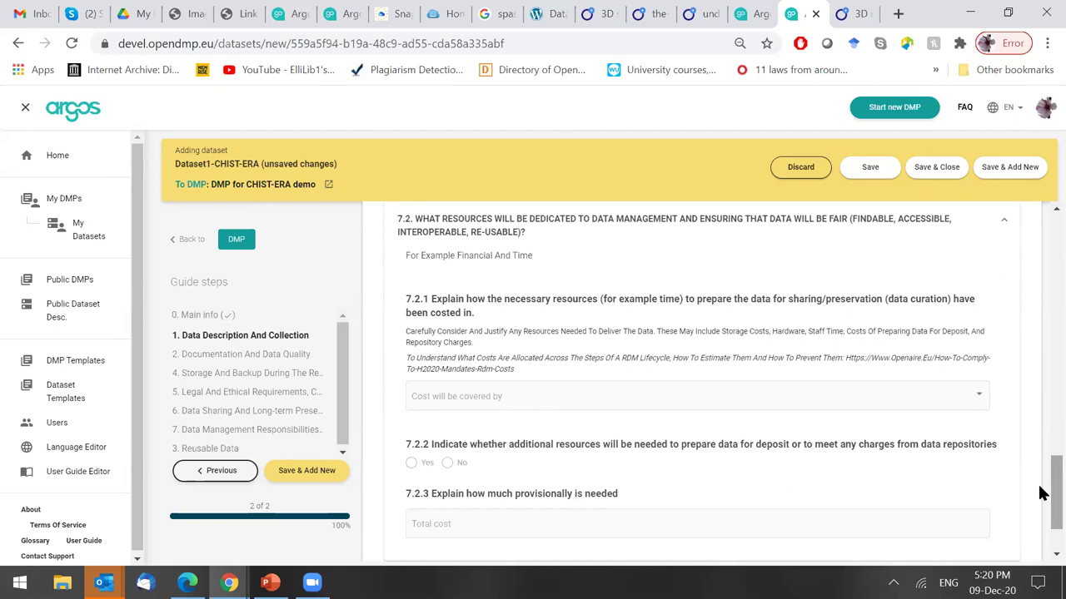
click(866, 399)
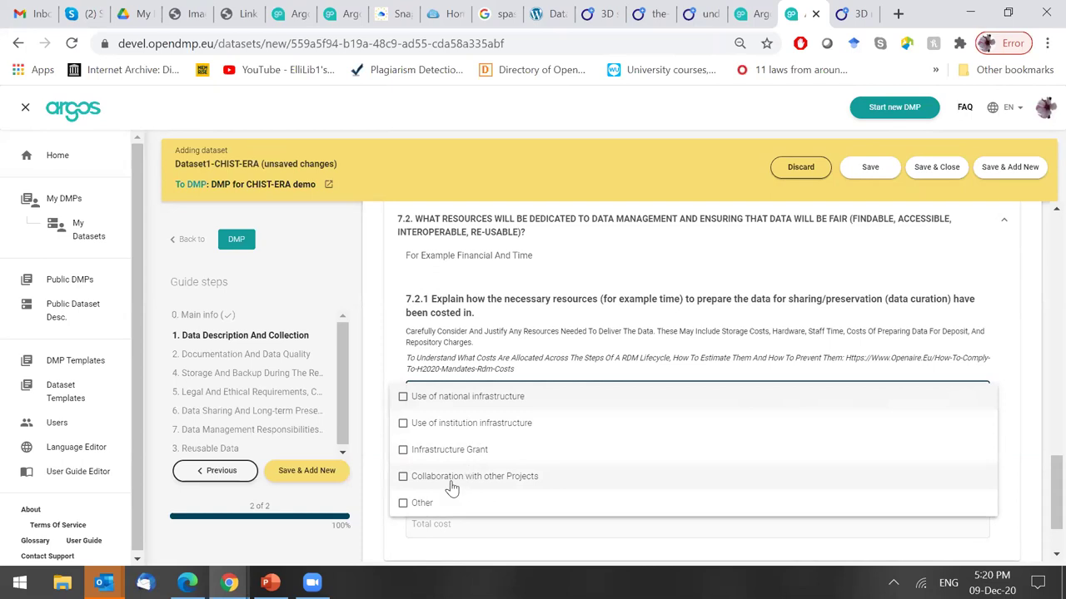
click(518, 400)
click(521, 476)
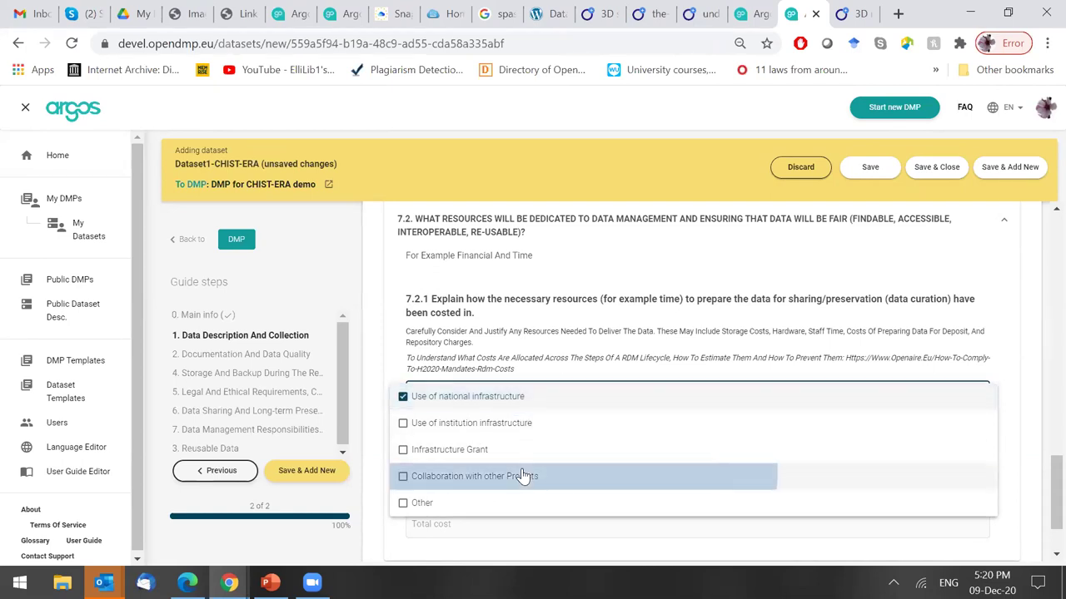
click(1026, 409)
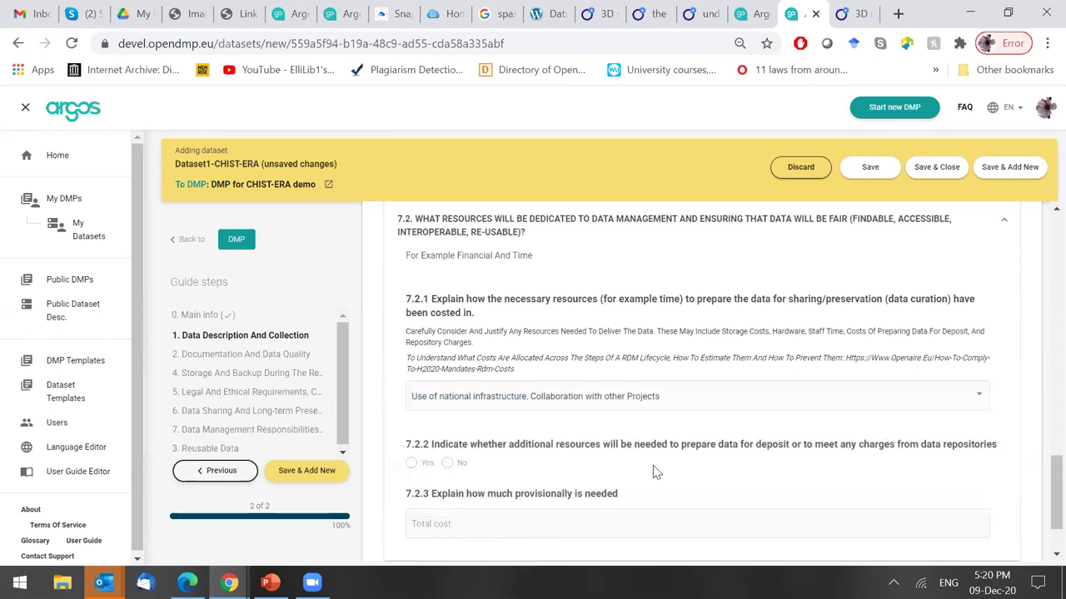
Answer No to additional resources and give a total cost of 3.000 euros.
scroll(653, 472, down, 2)
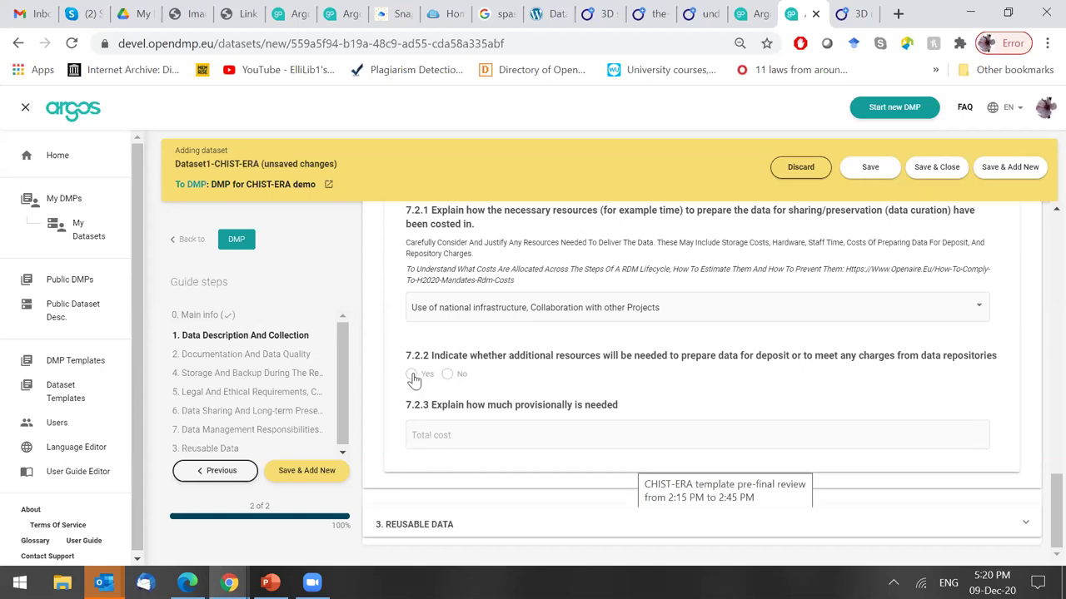
click(447, 374)
click(476, 433)
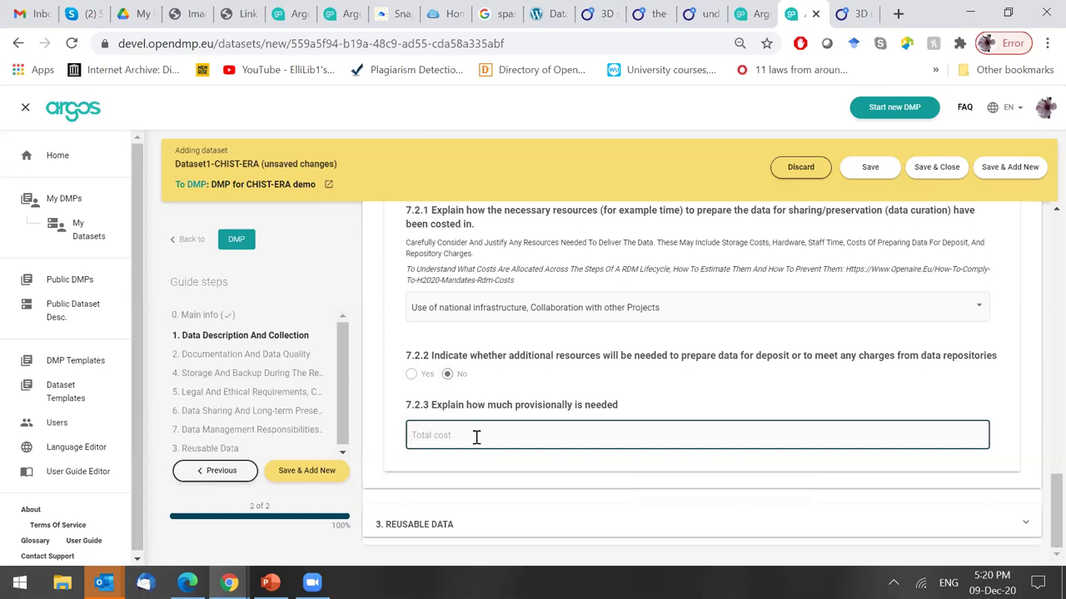
text(30)
key(BackSpace)
text(.000 euros)
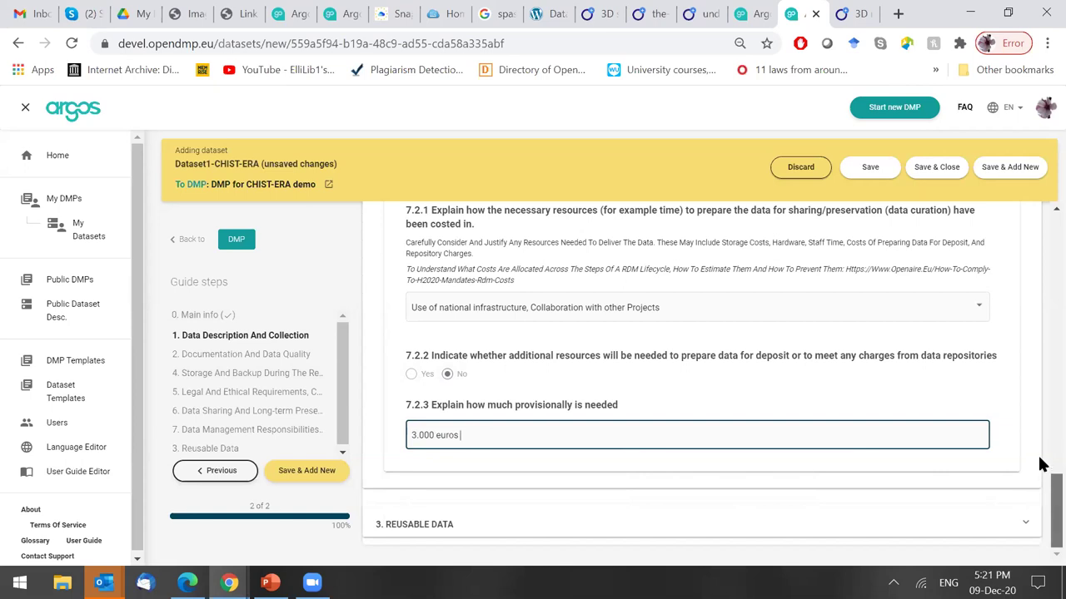
scroll(1040, 467, up, 4)
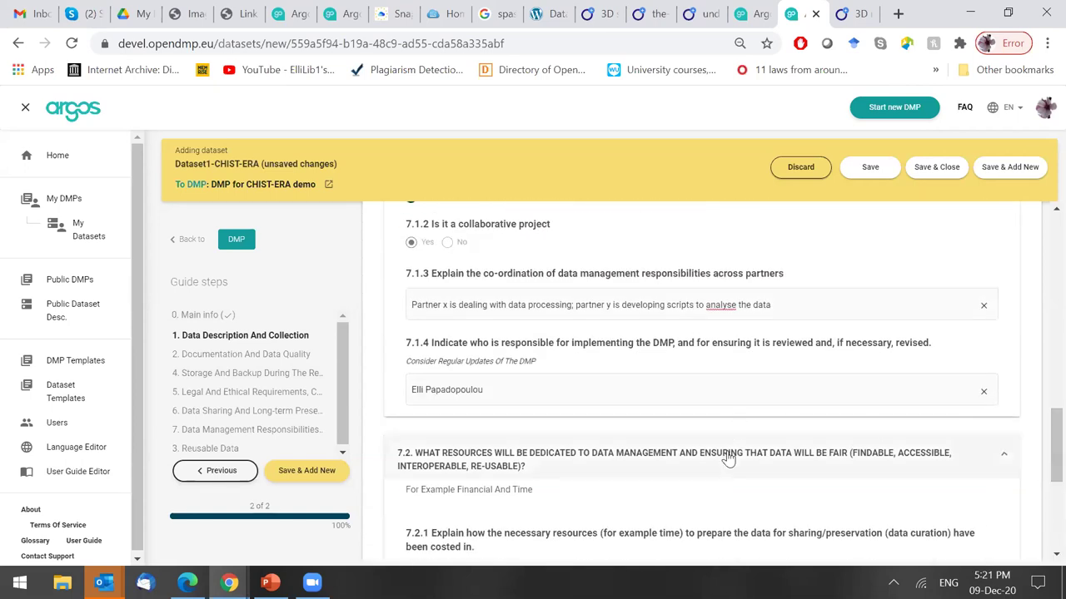
Fold 7.2, 7.1 and section 7, then expand Reusable Data down to question 3.1.
click(725, 456)
scroll(1040, 451, up, 6)
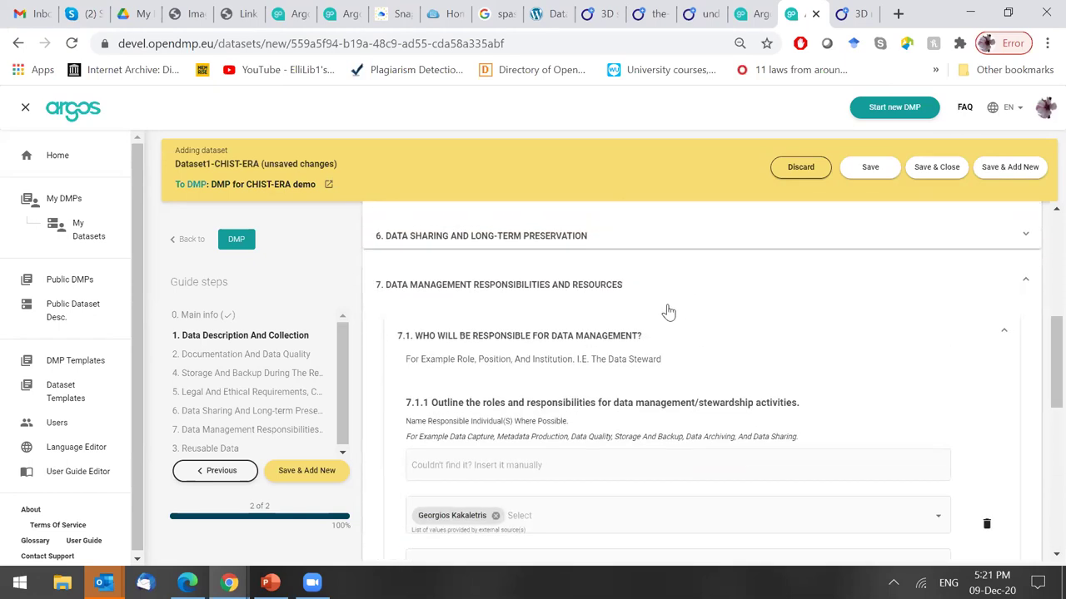
click(679, 373)
click(656, 343)
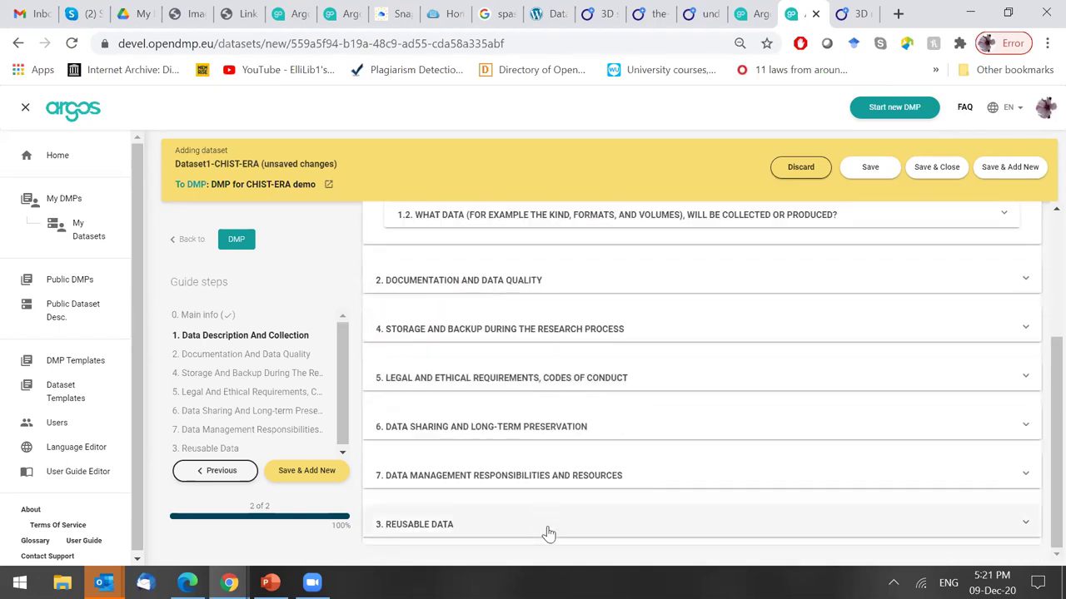
click(546, 529)
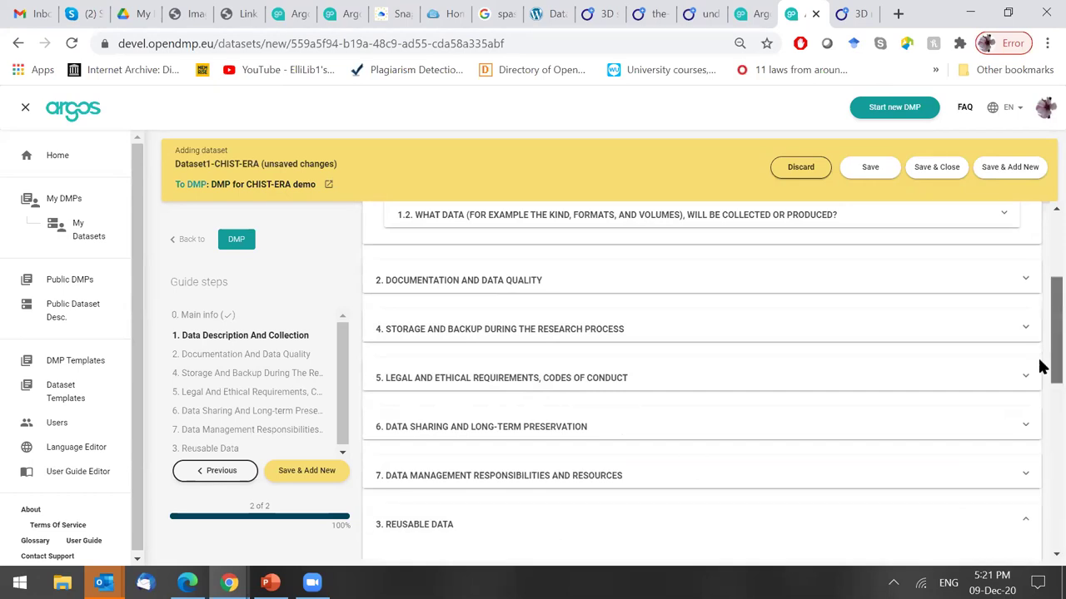
scroll(1040, 361, down, 3)
scroll(1039, 416, down, 2)
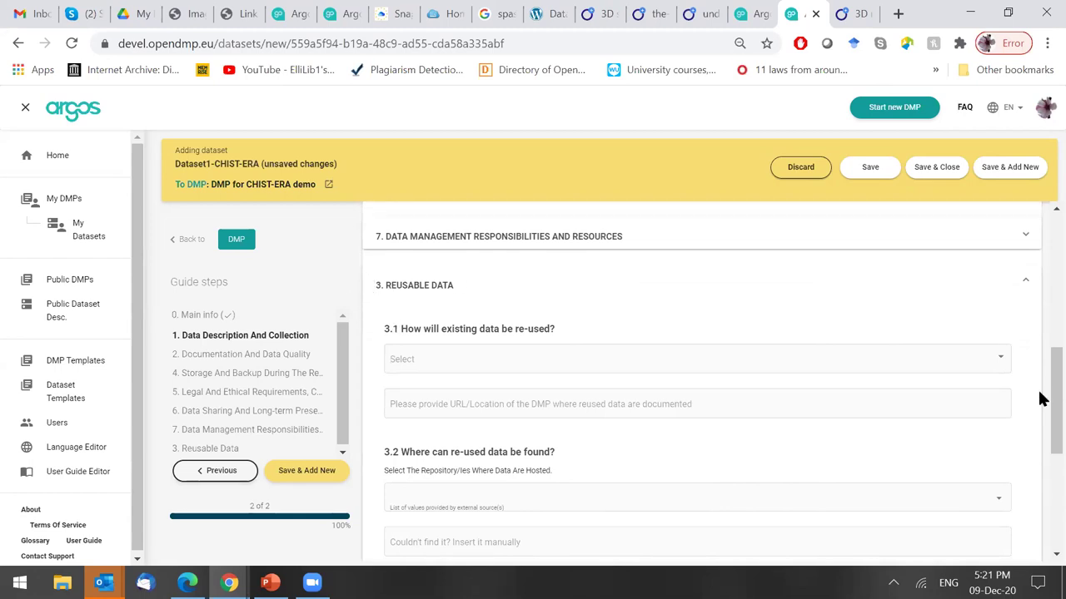
scroll(1040, 402, down, 1)
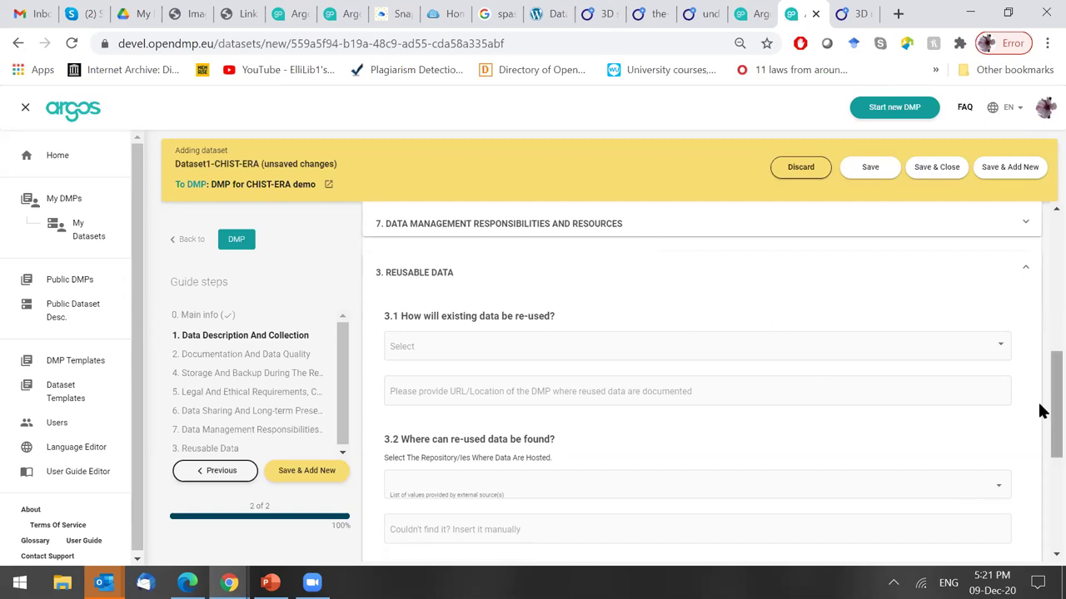
Select follow-up research and developing new products/services as 3.1 re-use purposes.
click(553, 349)
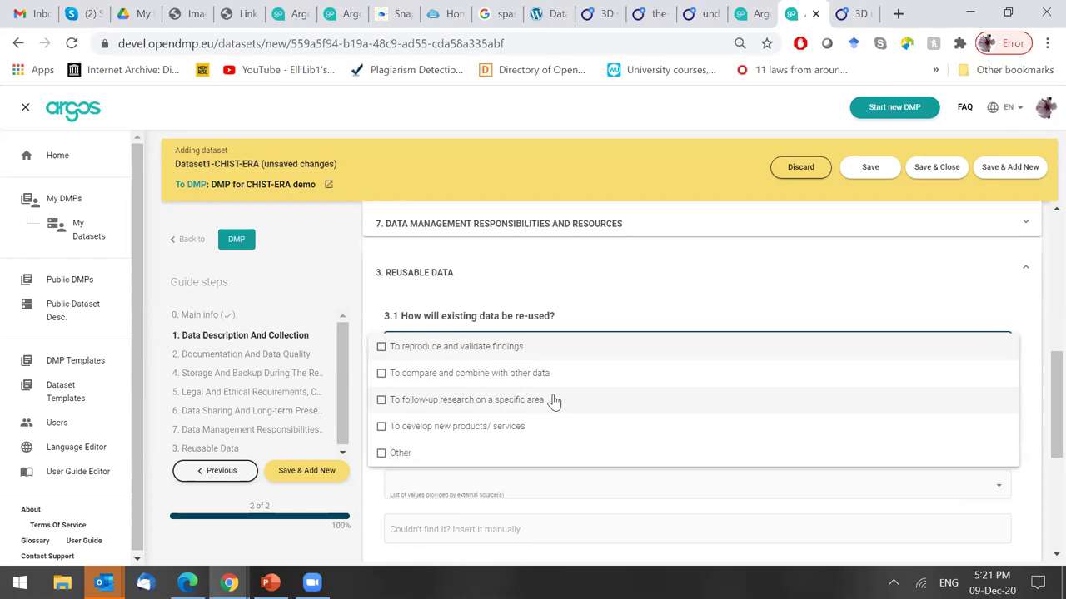
click(554, 400)
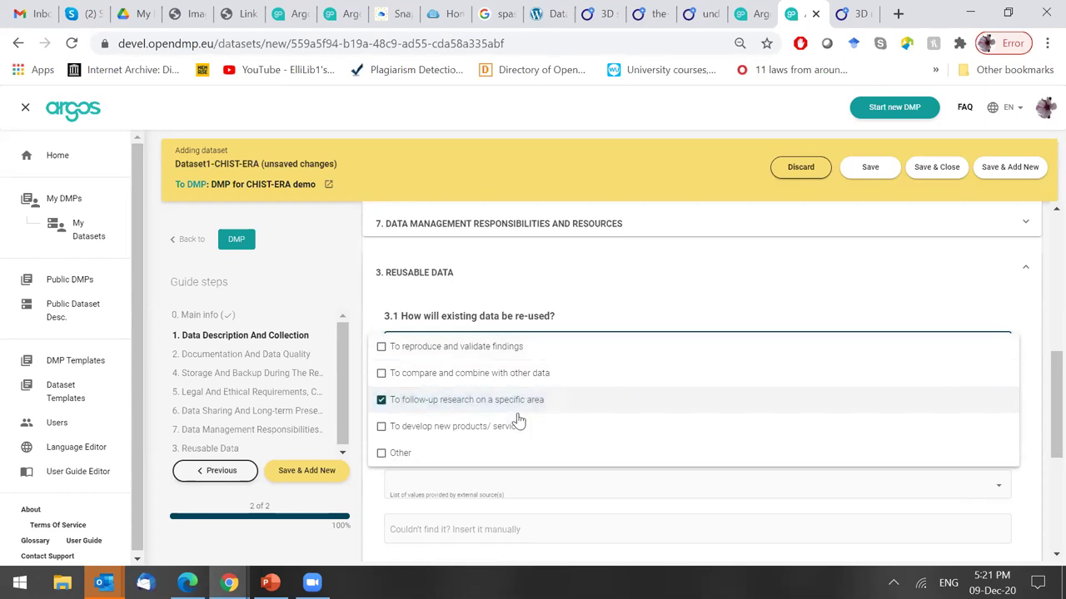
click(505, 437)
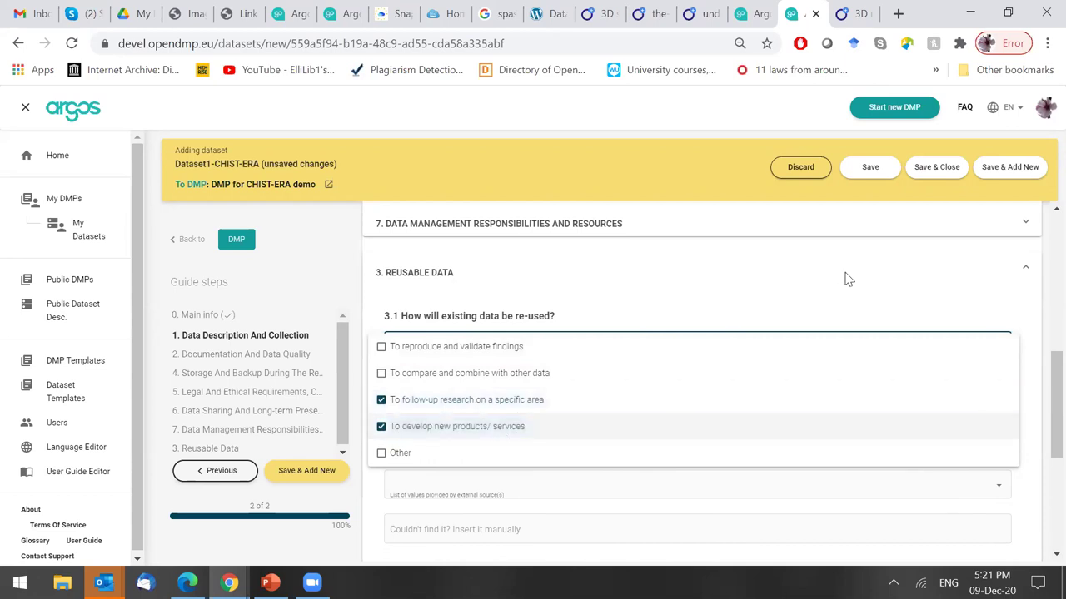
click(785, 283)
Note the reused data location as 'URL reused data DMP'.
click(531, 388)
text(URL DMP)
key(BackSpace)
key(BackSpace)
key(BackSpace)
text(reused data )
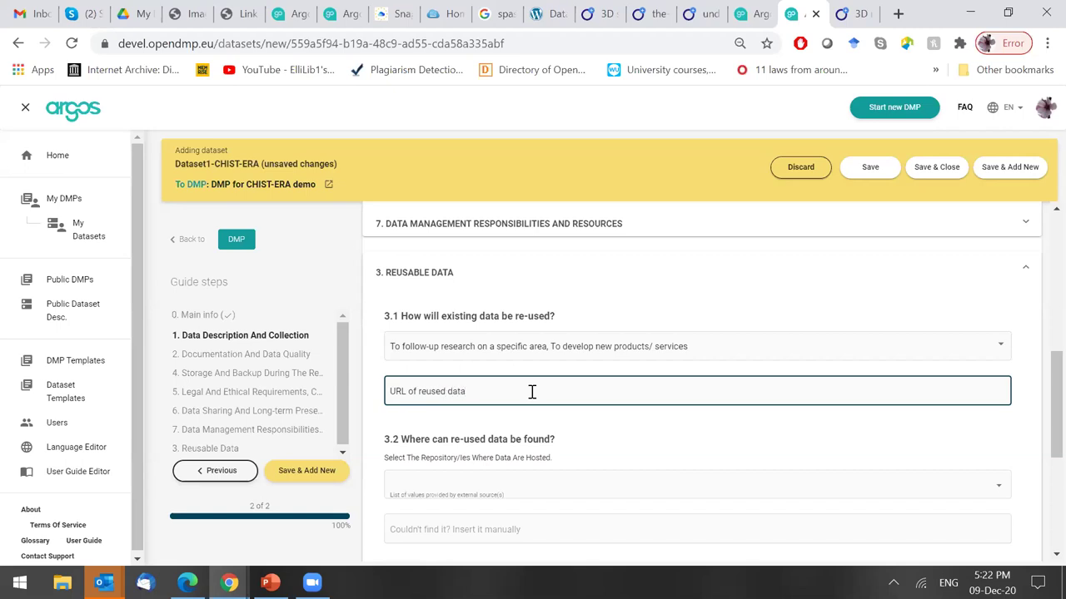
text(DMP)
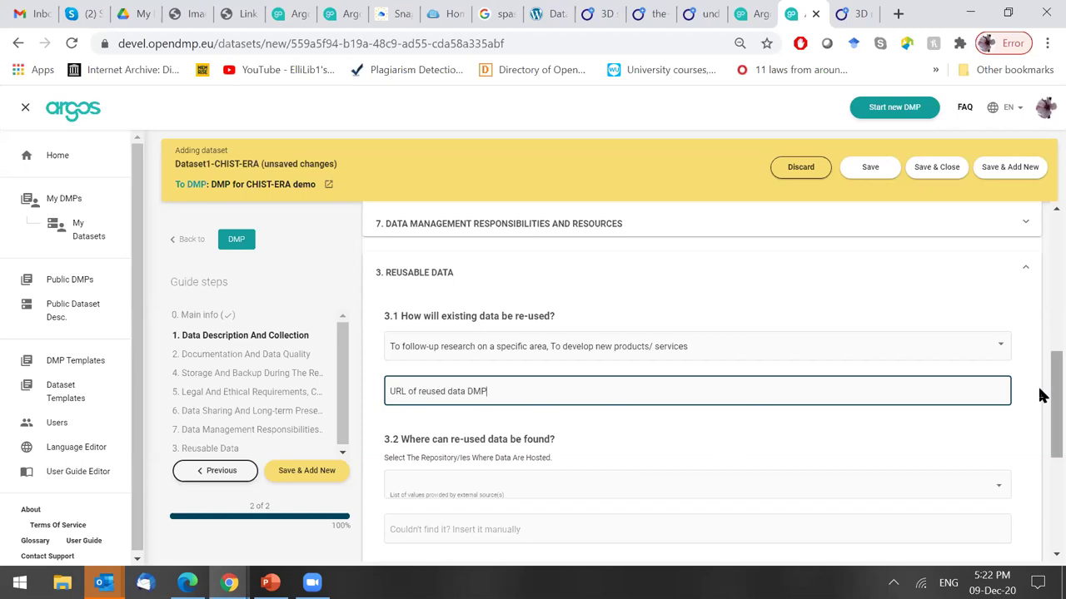
scroll(1039, 408, down, 2)
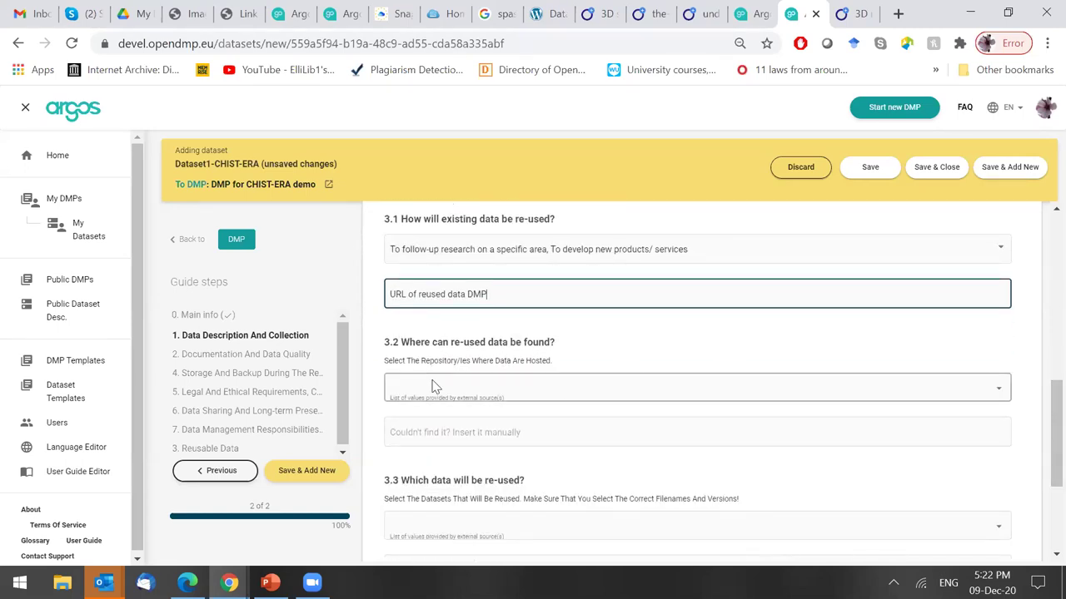
Choose HAL - Université de Lille for 3.2 with the note 'Add repository name and URL'.
click(511, 388)
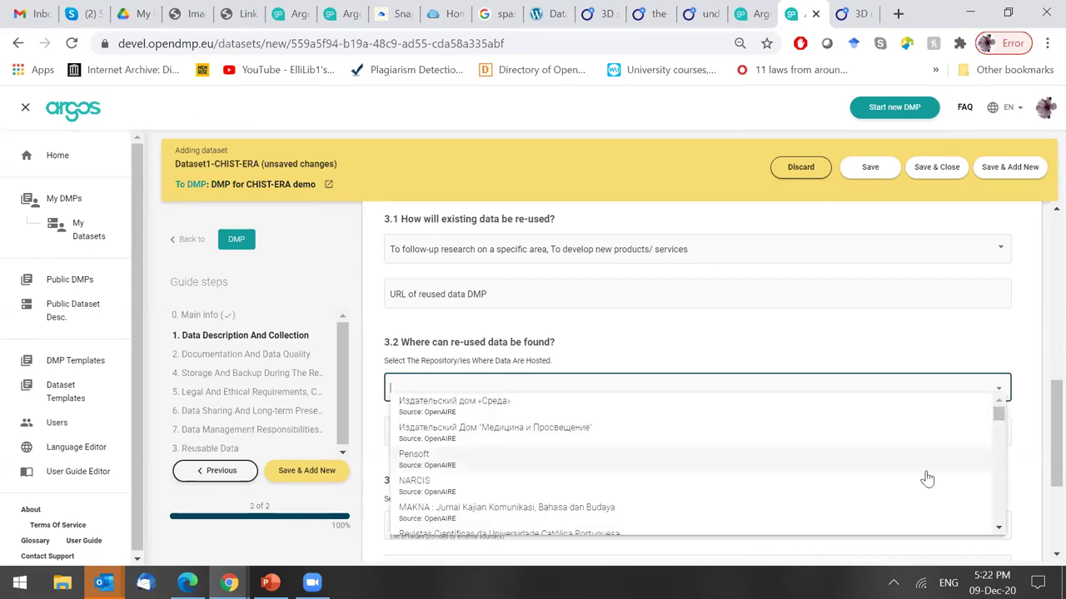
drag(998, 420, 1012, 523)
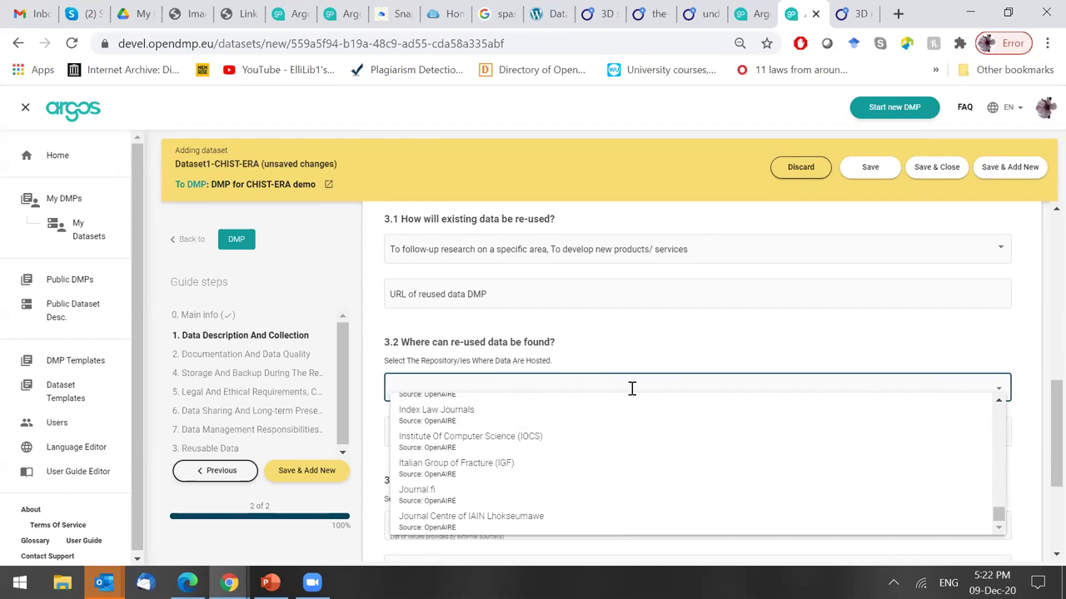
text(hal)
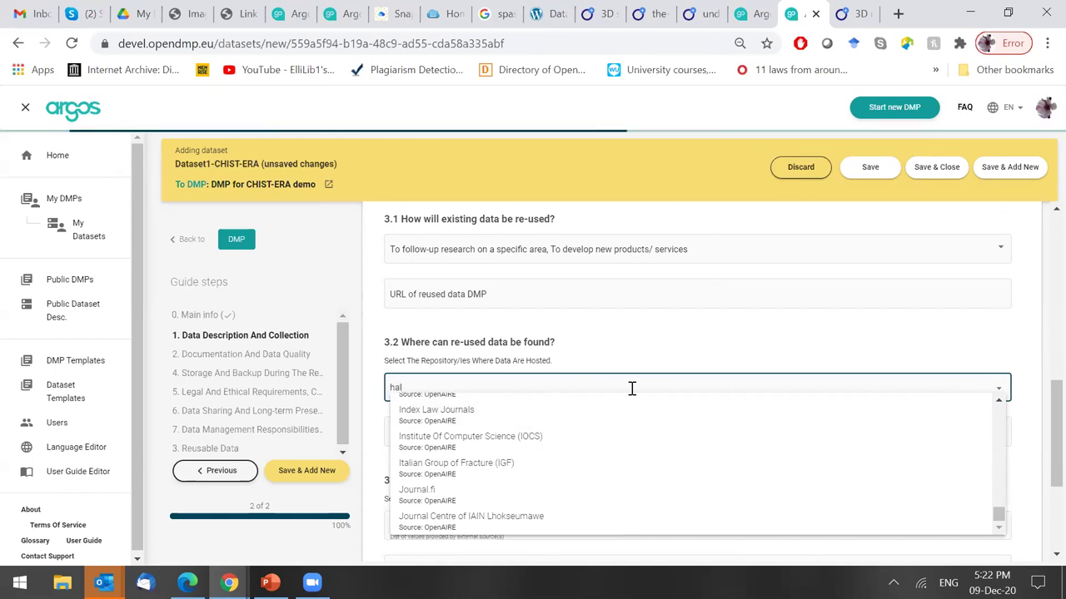
click(564, 416)
click(541, 440)
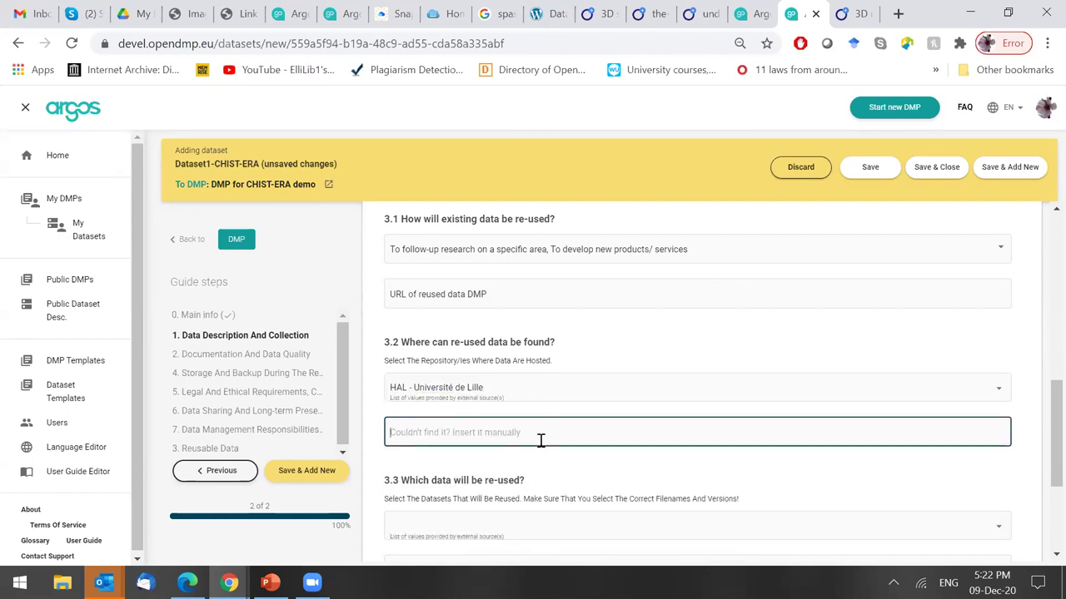
scroll(1040, 454, down, 1)
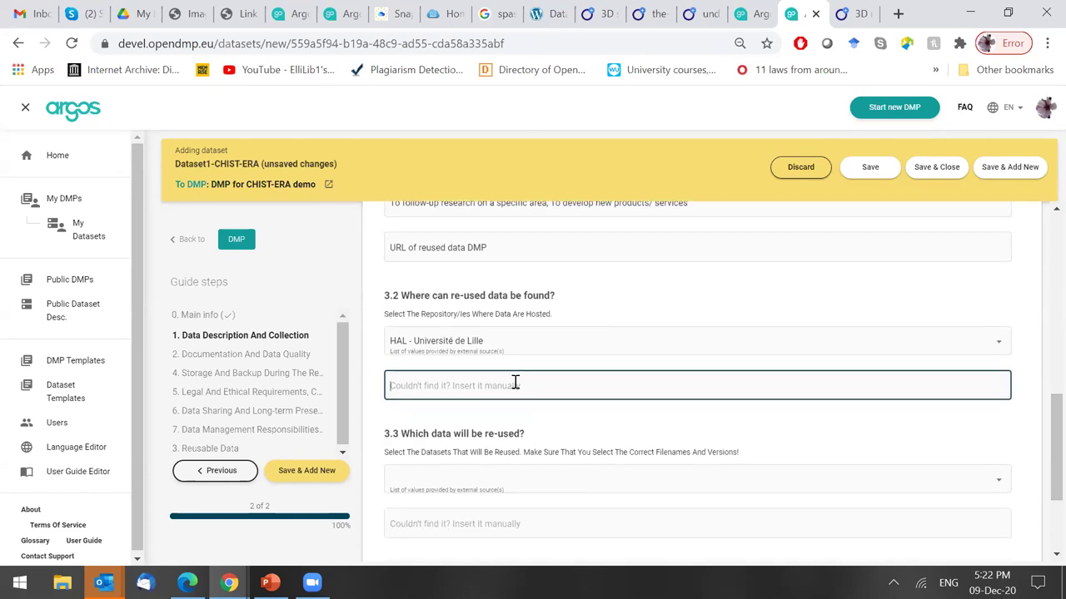
text(Add)
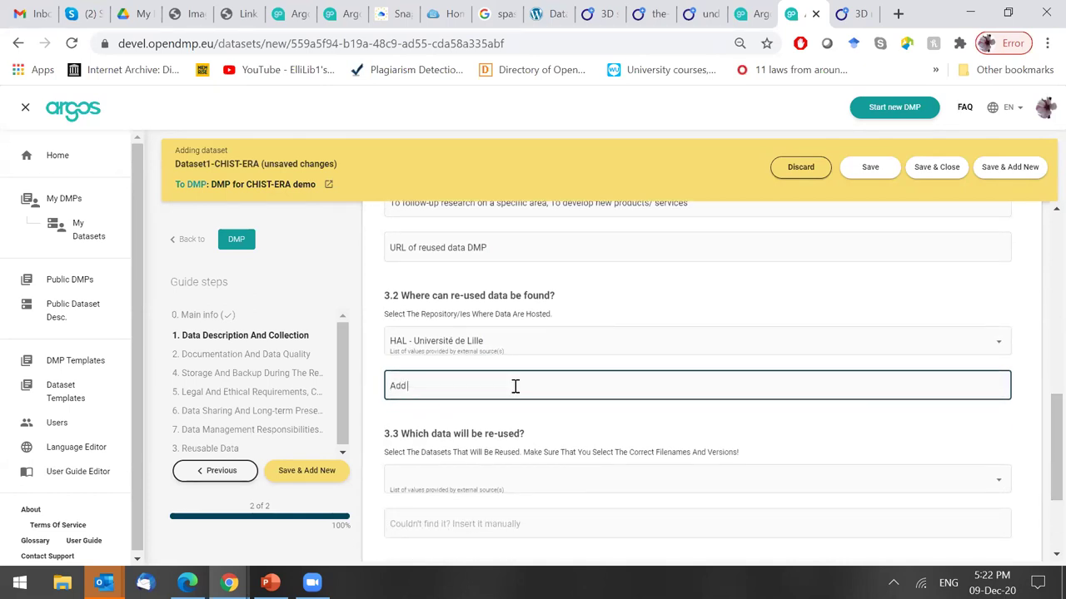
text( r)
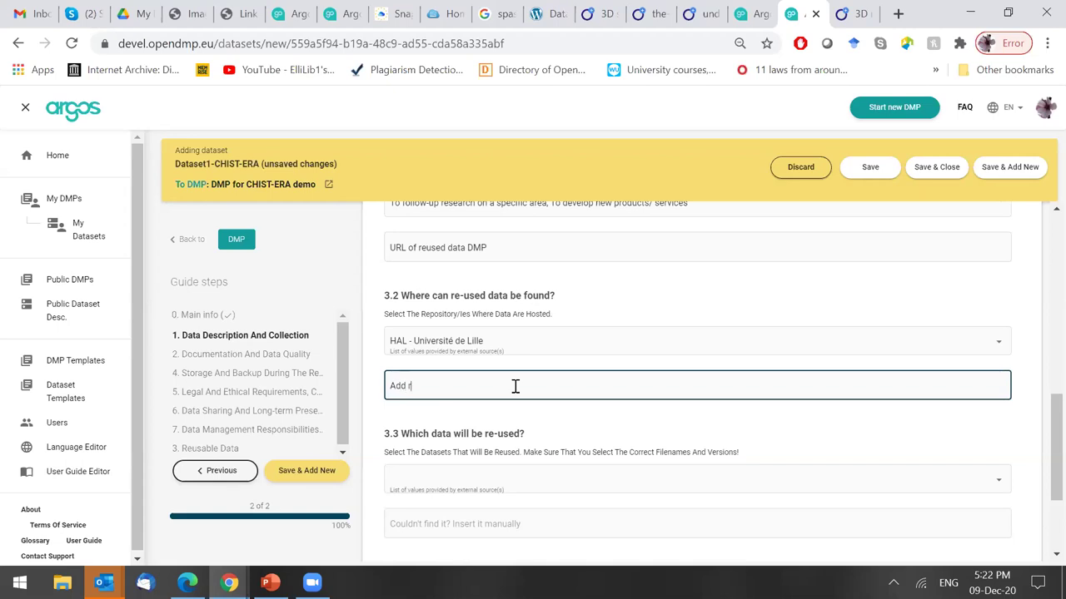
text(epository name)
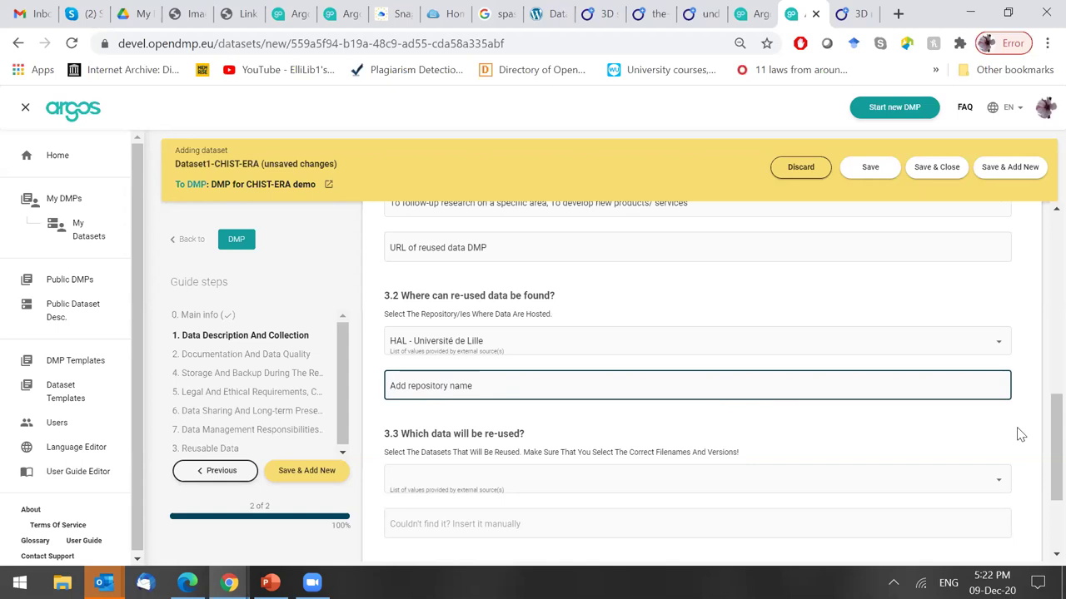
text( and URL)
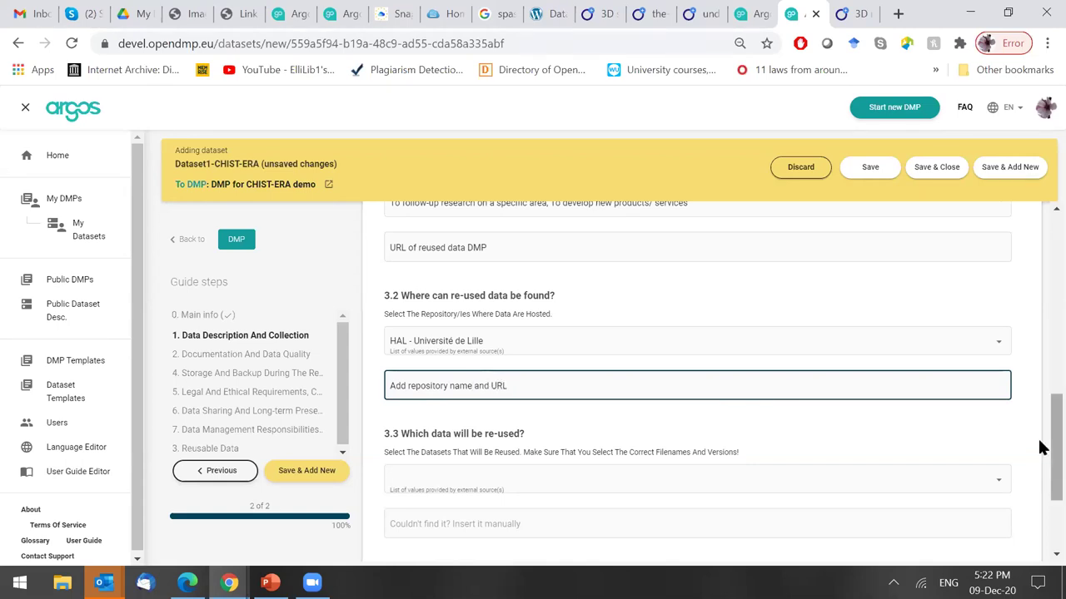
scroll(1040, 494, down, 2)
click(534, 325)
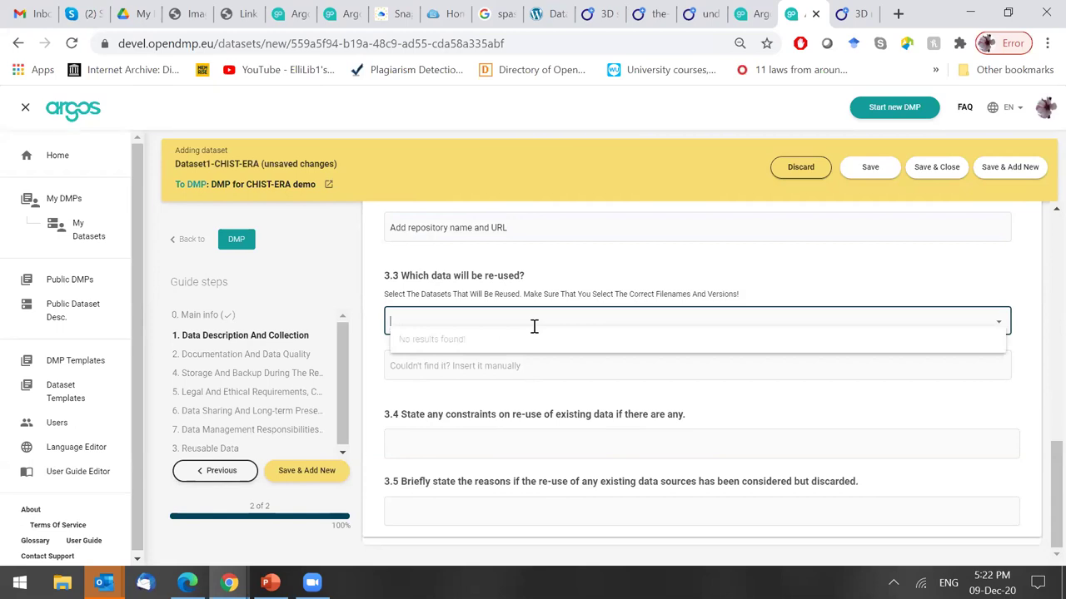
Select '3D models experimental cores' for 3.3 and clear the trial 'provide URL' note.
text(3d models)
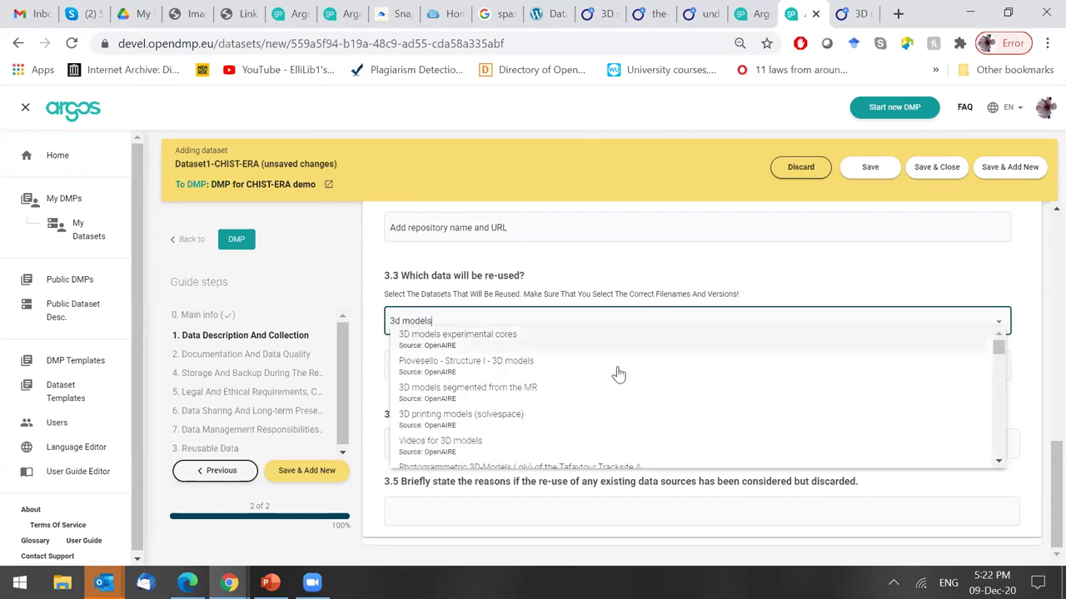
click(592, 342)
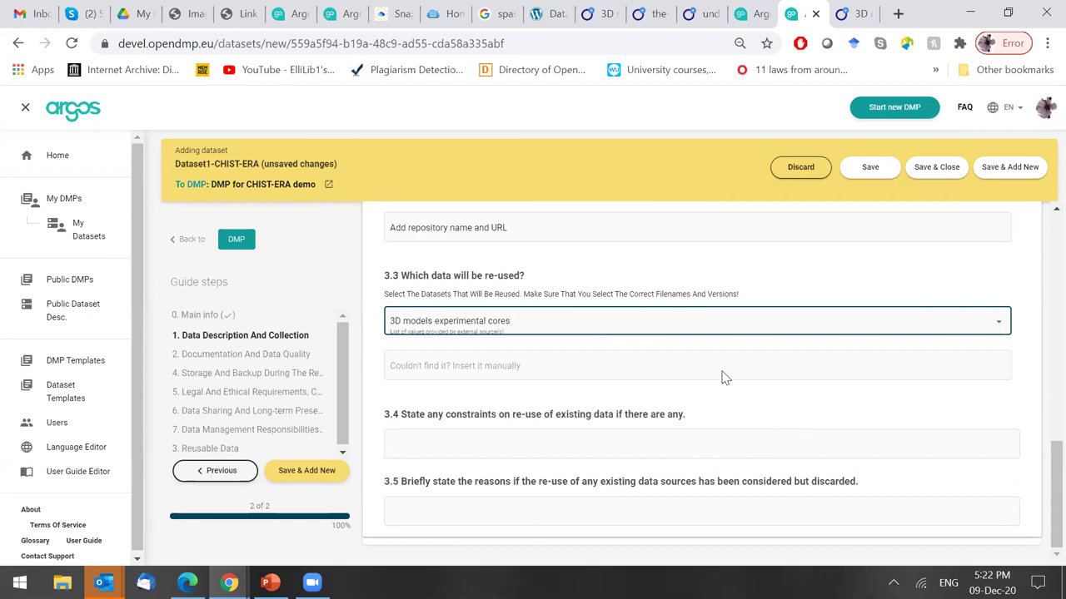
click(694, 365)
text(provide URL)
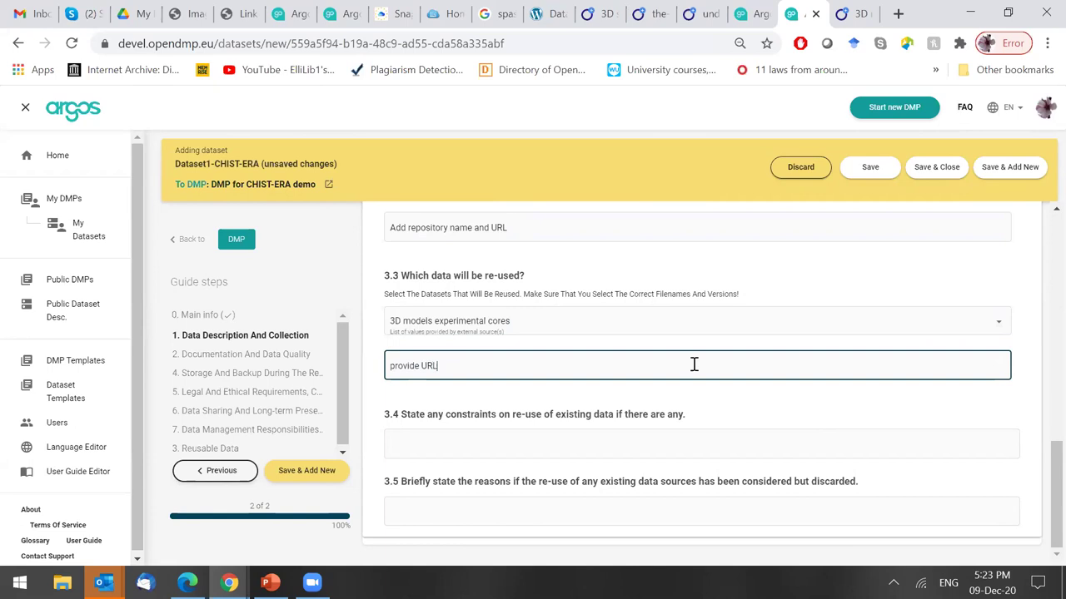
click(471, 396)
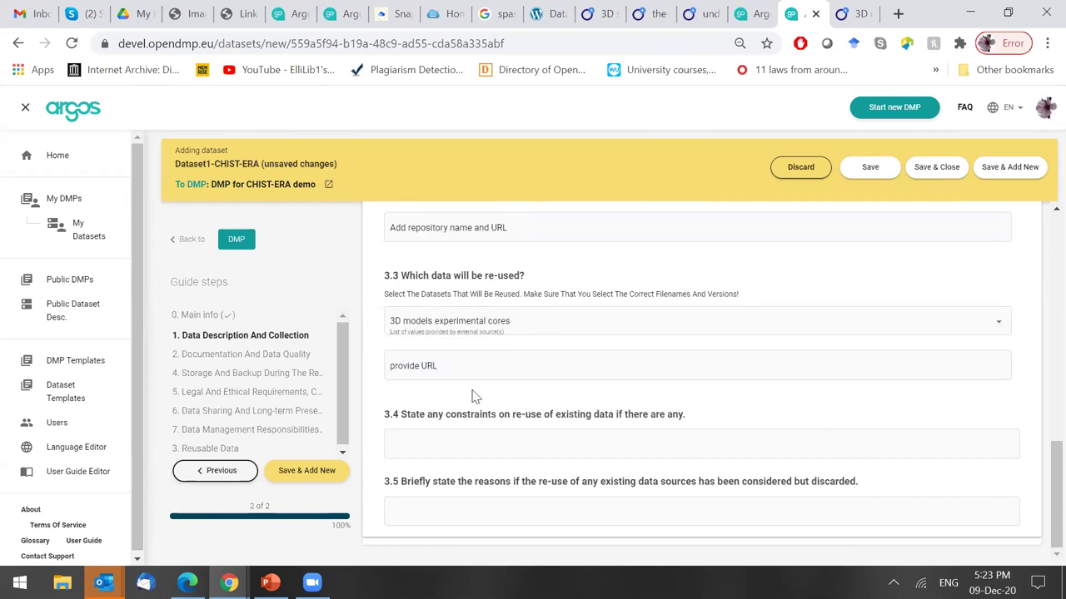
click(452, 376)
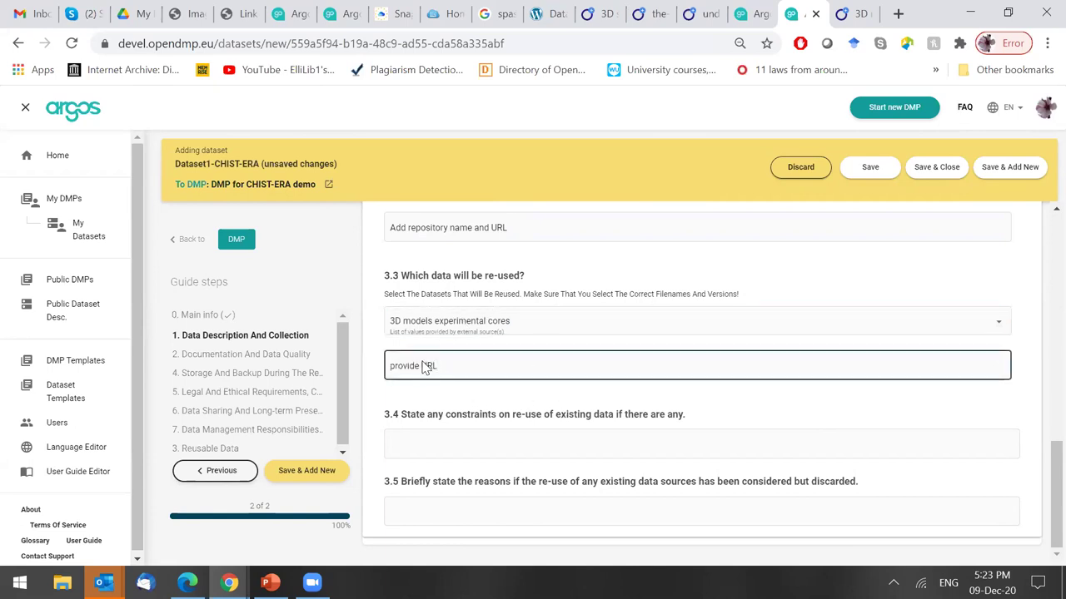
key(ctrl+a)
key(BackSpace)
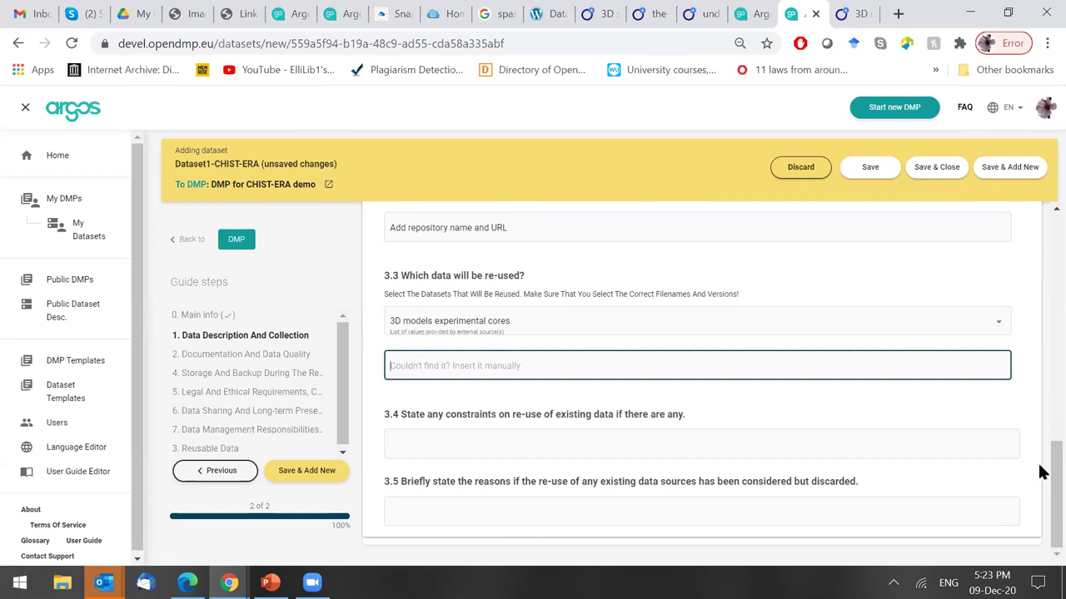
click(555, 447)
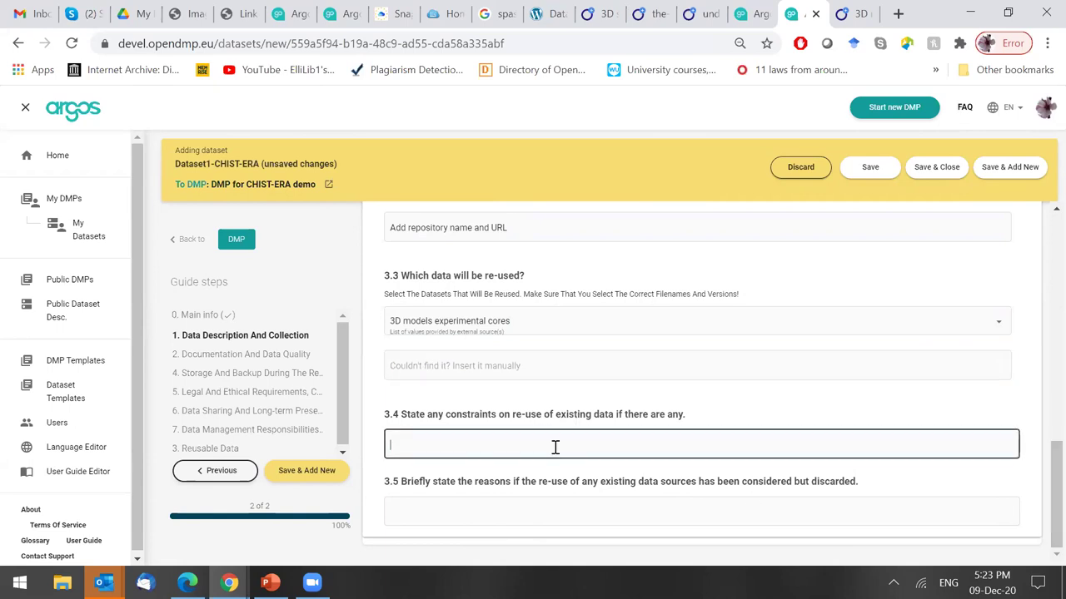
click(545, 511)
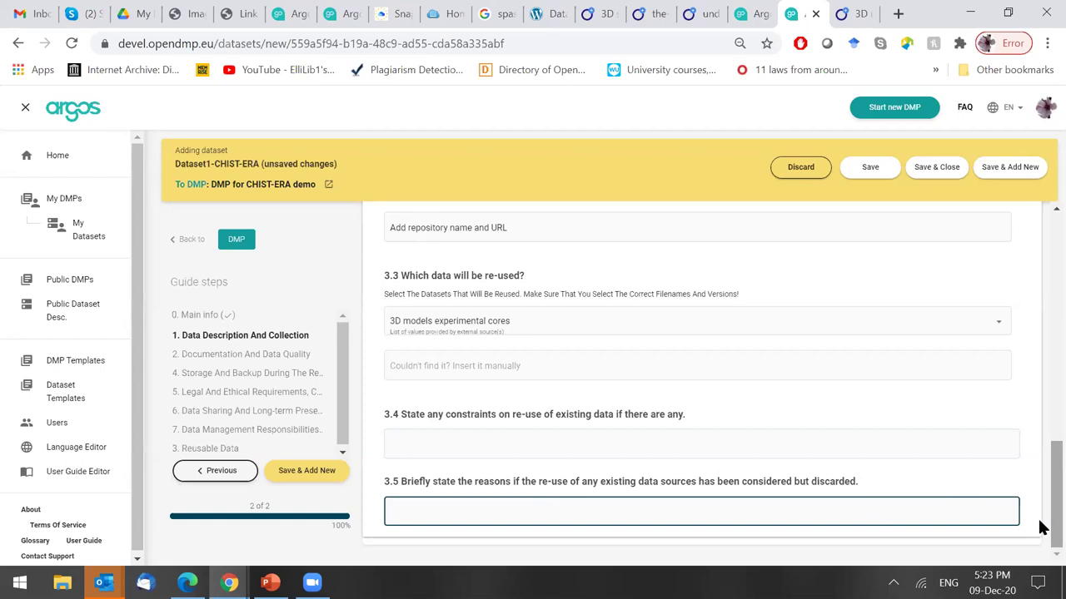
Fold the '1. Data Description and Collection' section at the top of the form.
scroll(1040, 500, up, 3)
scroll(1040, 500, down, 3)
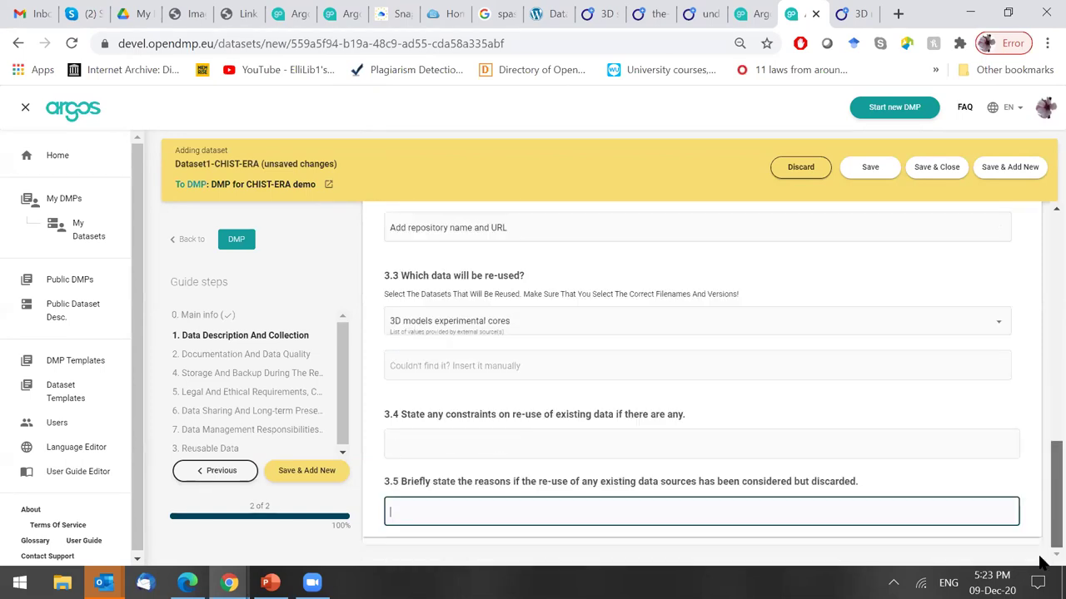
scroll(1040, 491, up, 1)
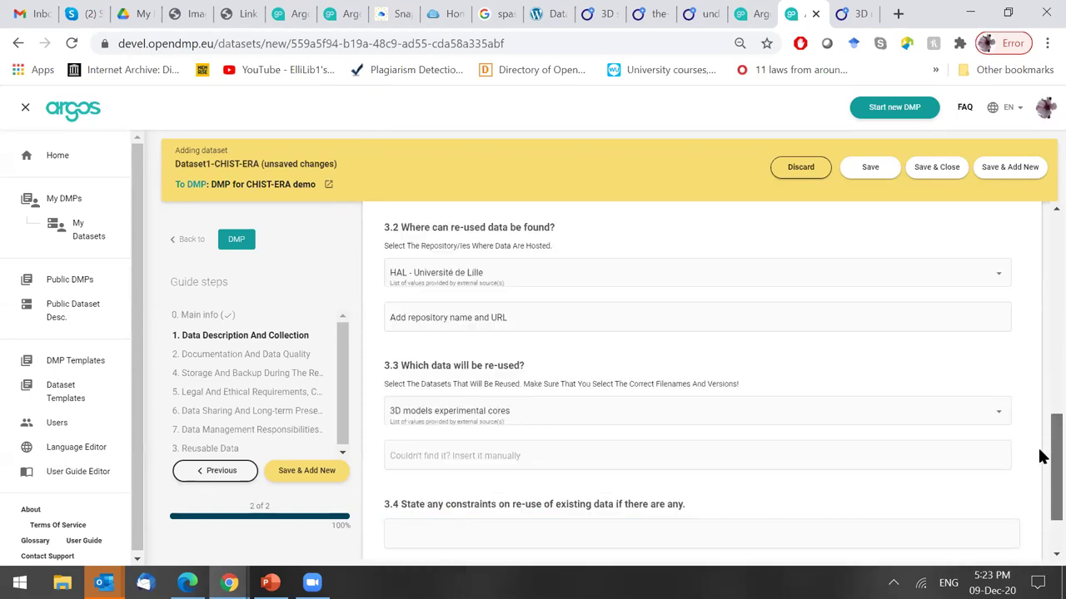
scroll(1039, 433, up, 3)
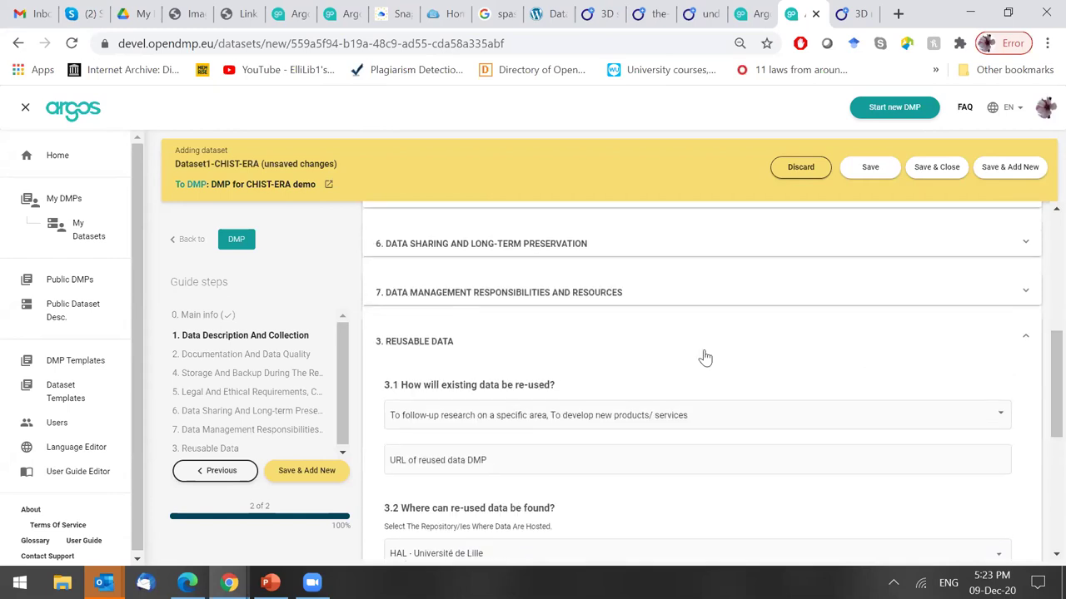
scroll(1040, 385, up, 3)
scroll(1040, 308, up, 2)
click(633, 300)
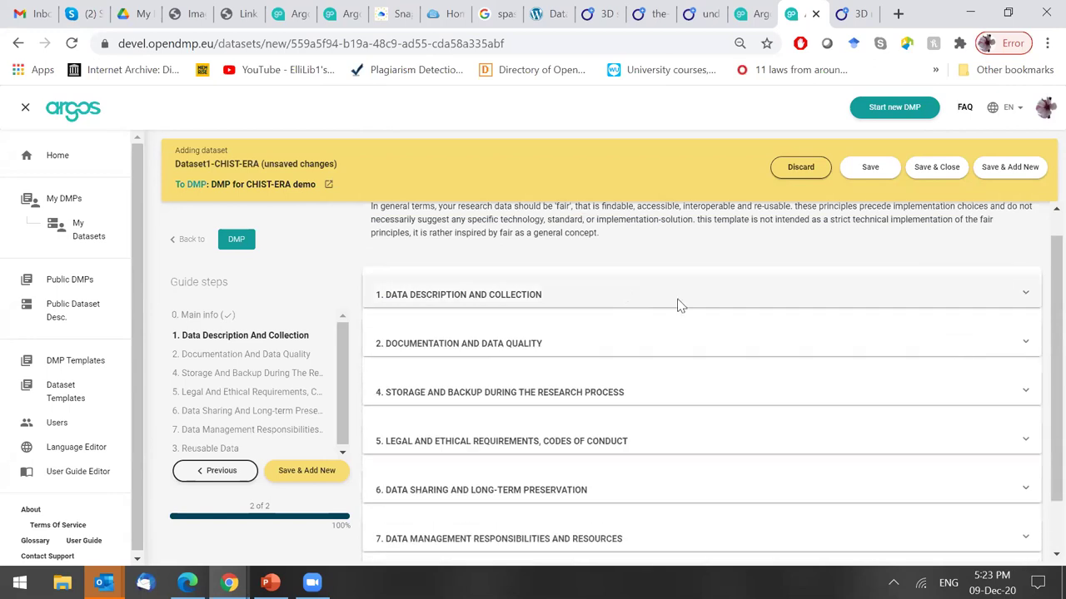
scroll(1039, 358, down, 1)
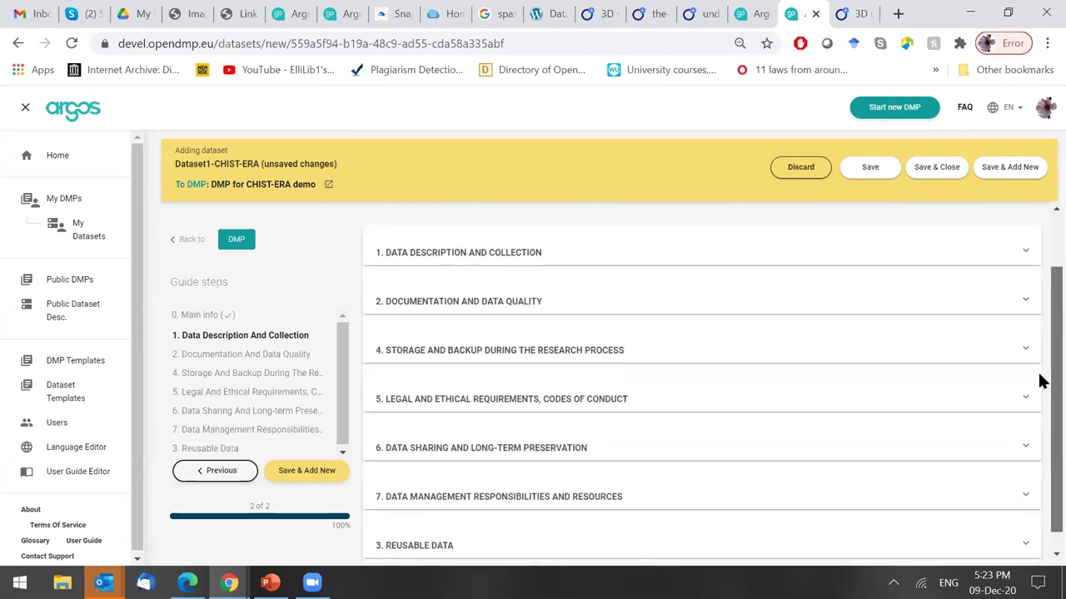
scroll(1040, 387, down, 1)
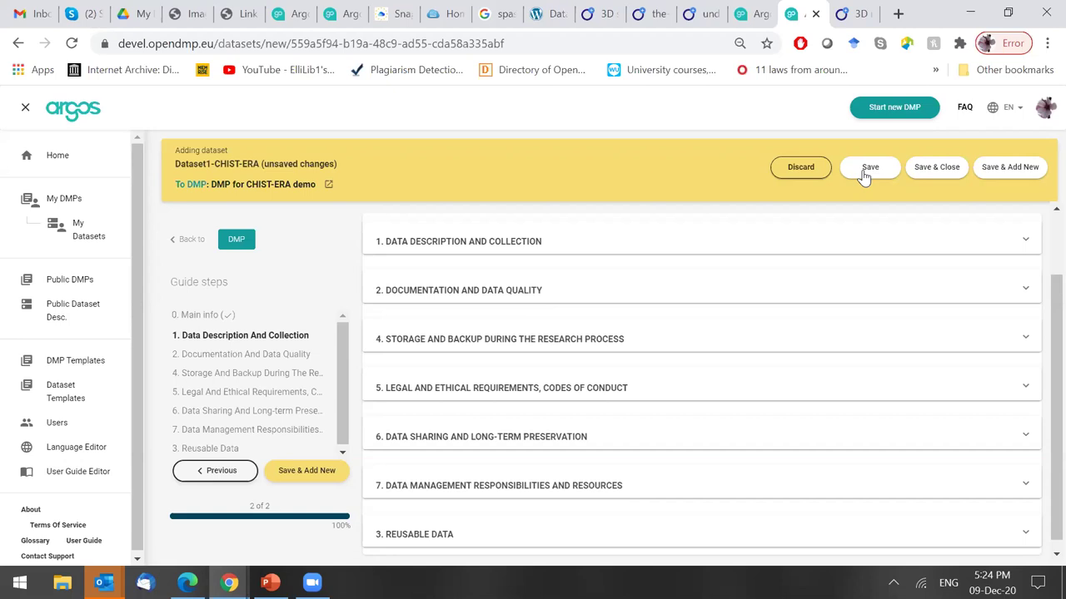
Save and close Dataset1-CHIST-ERA, then go back to the Argos home dashboard.
click(928, 173)
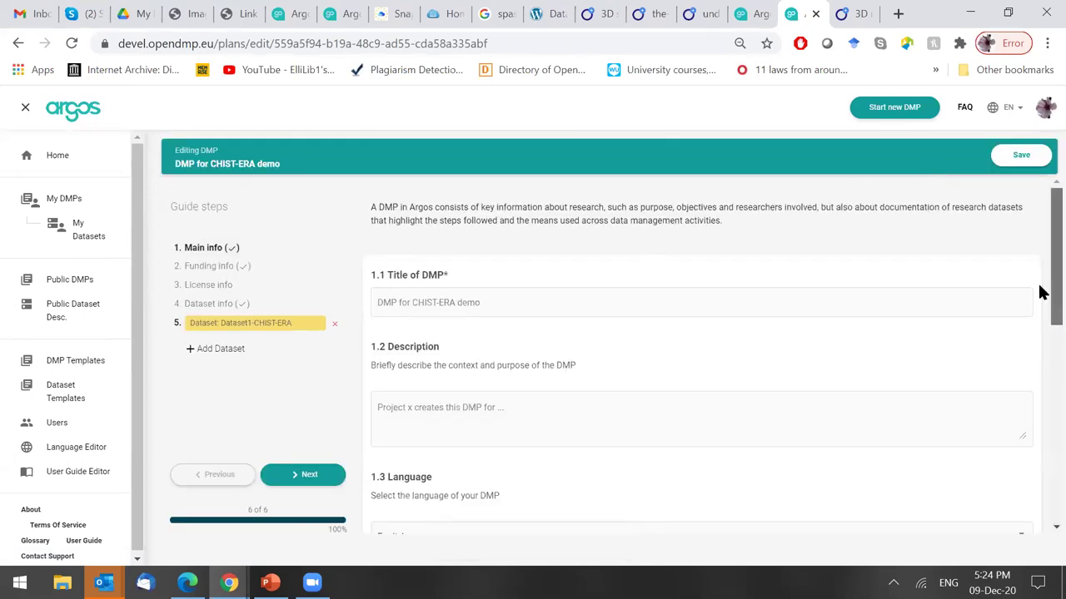
scroll(1039, 358, down, 2)
scroll(1041, 431, down, 5)
scroll(1040, 340, up, 5)
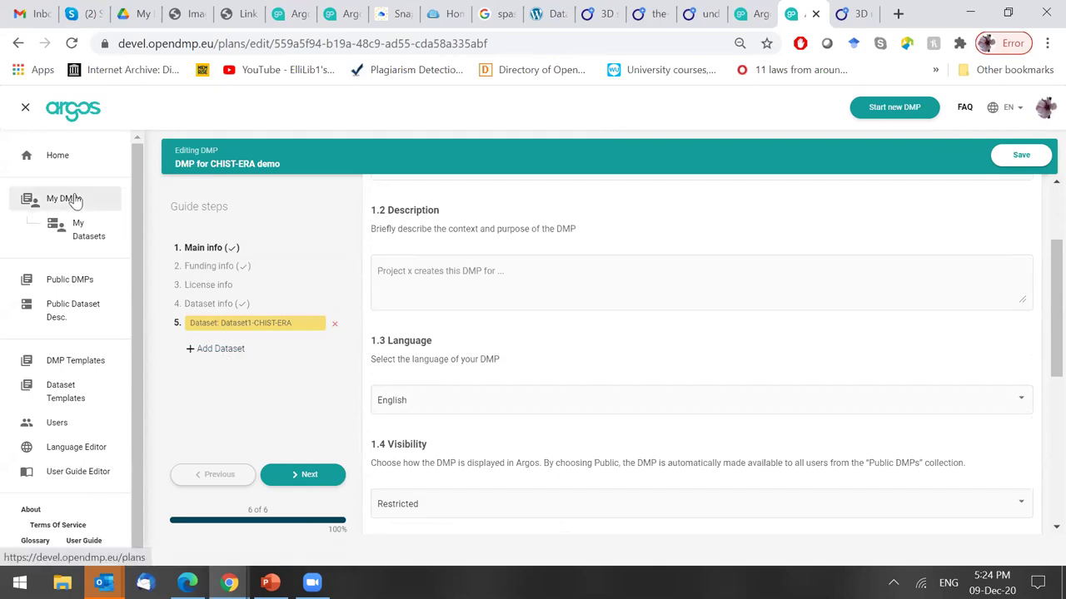
click(56, 156)
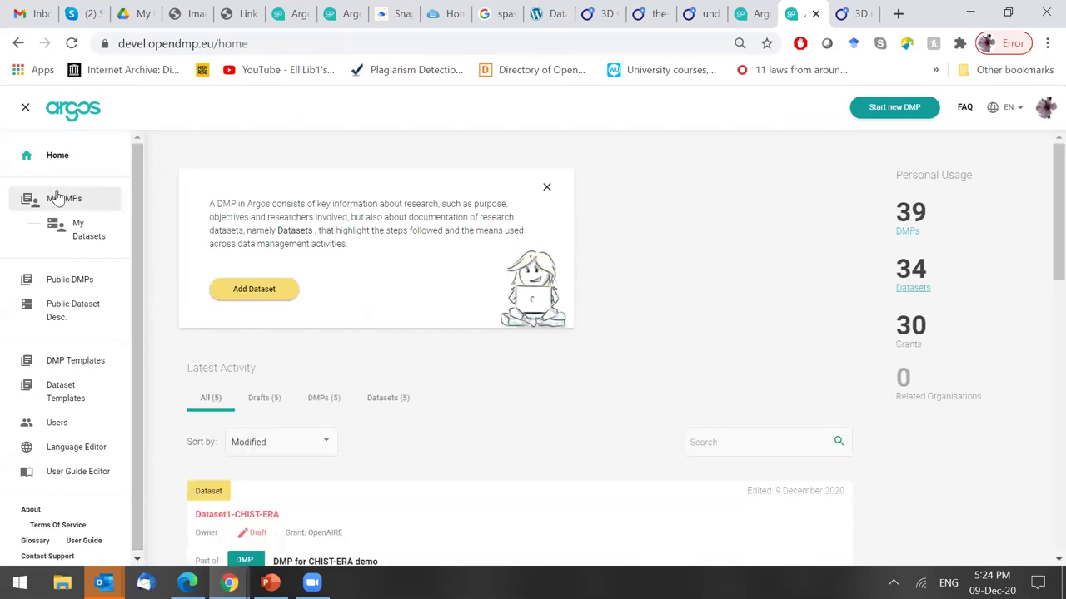
Open the DMP for CHIST-ERA demo overview from My DMPs and check its versions list.
click(57, 198)
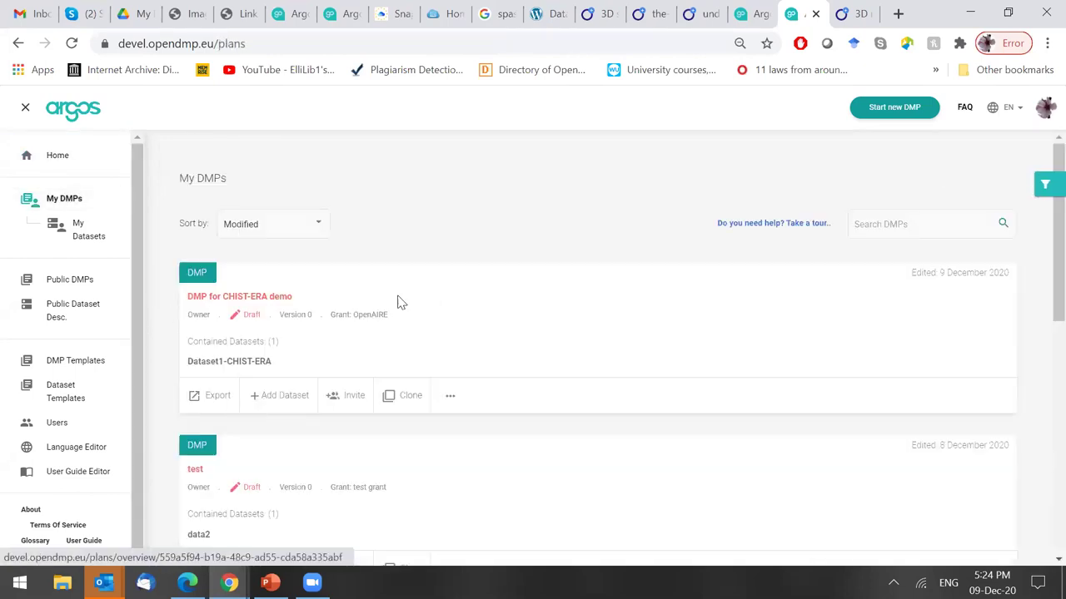
click(542, 287)
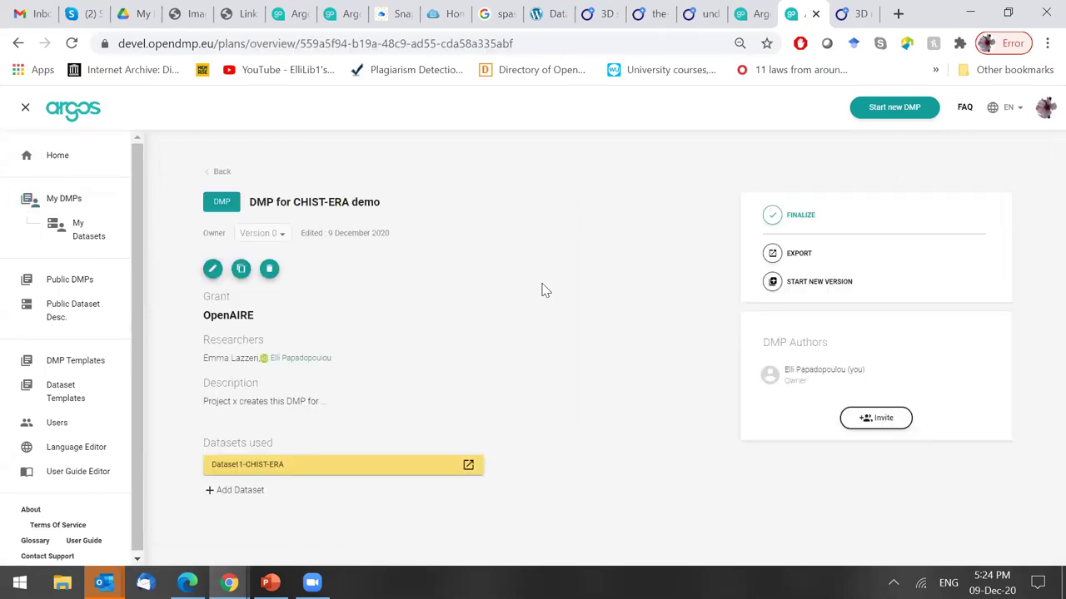
double_click(216, 235)
click(282, 238)
click(340, 252)
Highlight the DMP's grant, researcher and description details to review them.
drag(194, 323, 195, 312)
click(279, 303)
drag(196, 408, 298, 405)
click(298, 405)
Search for a collaborator by name and send them an author invitation for the DMP.
click(875, 426)
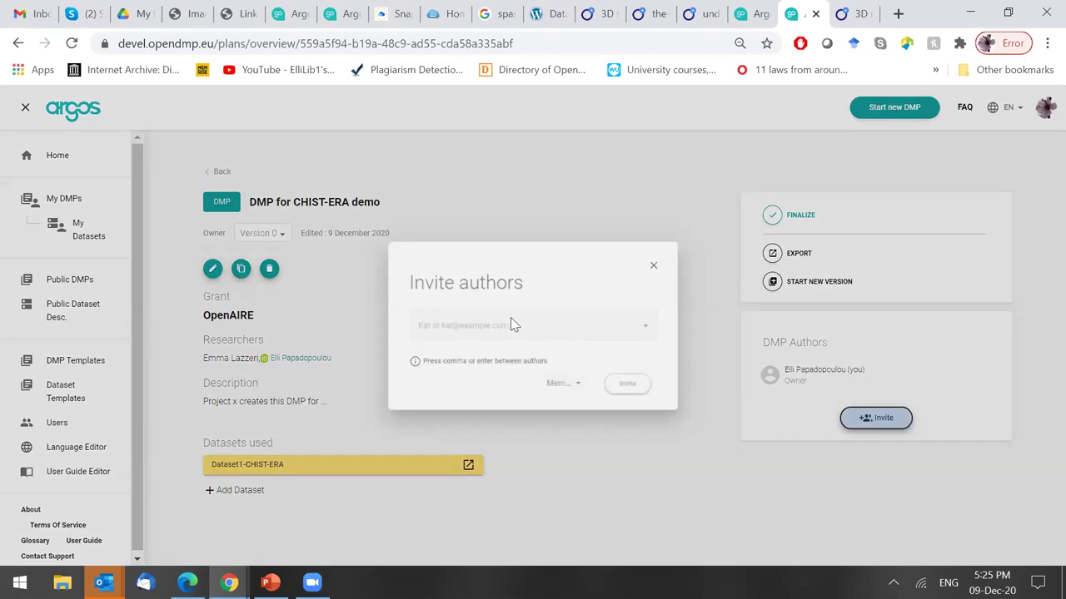
text(e)
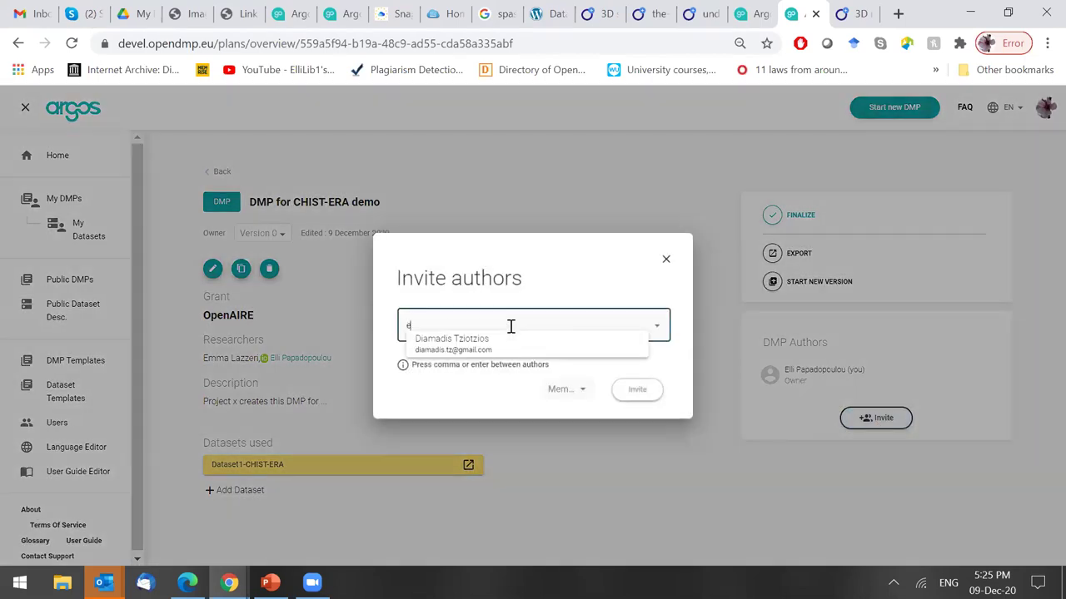
text(mma)
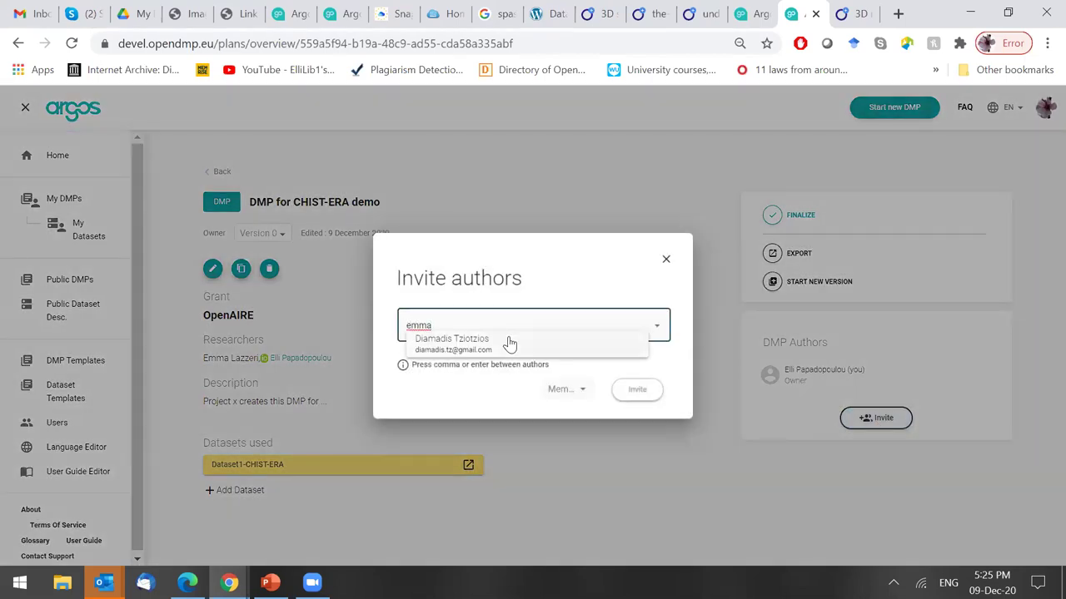
click(498, 348)
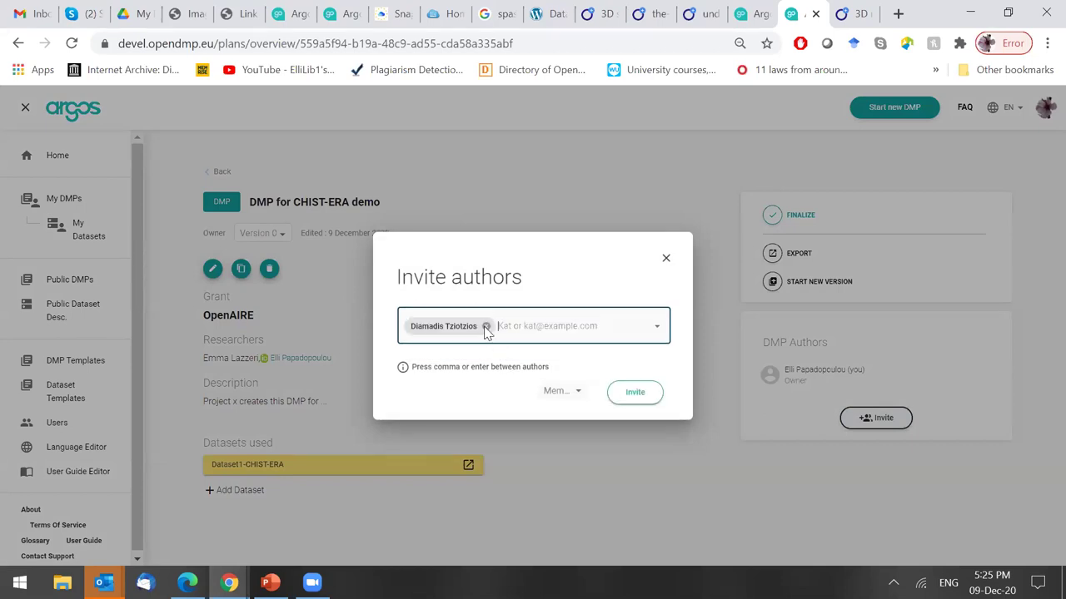
click(619, 401)
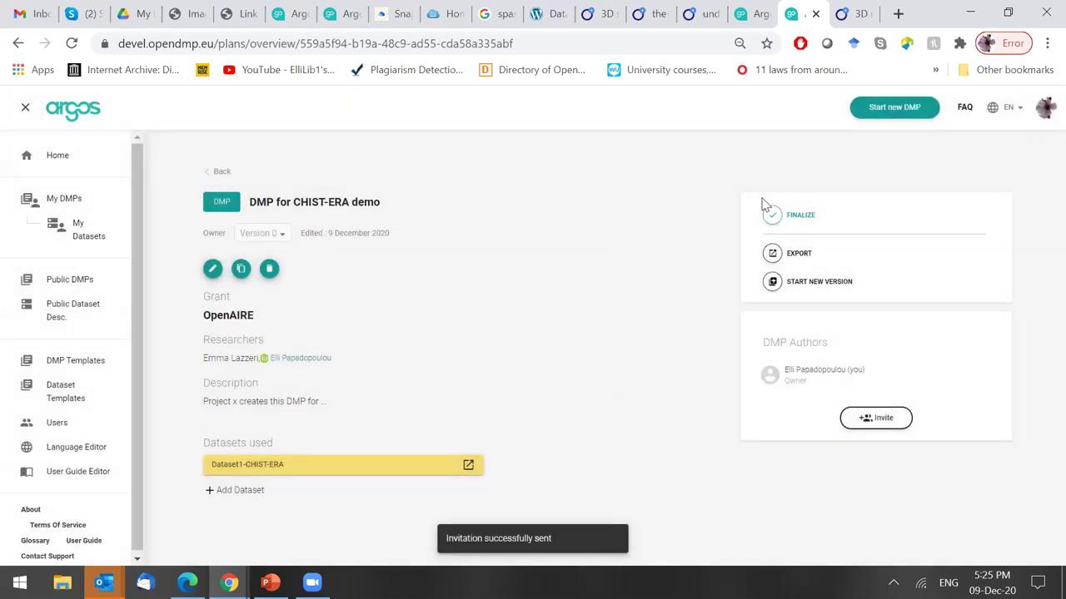
Export the DMP as PDF and as a Word document, then open DMPOpenAIRE0.docx.
click(773, 254)
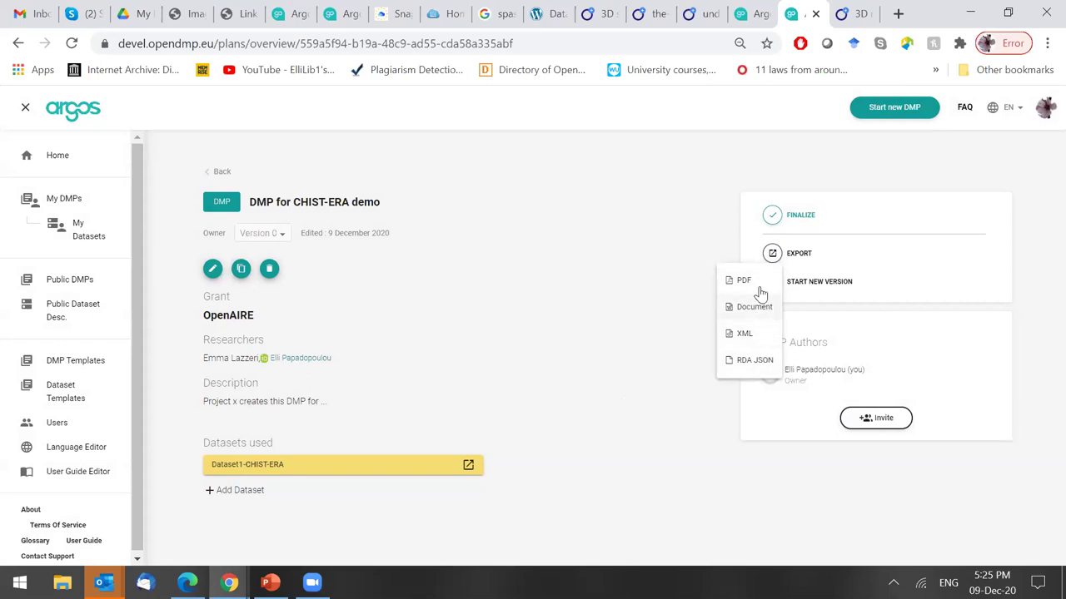
click(756, 283)
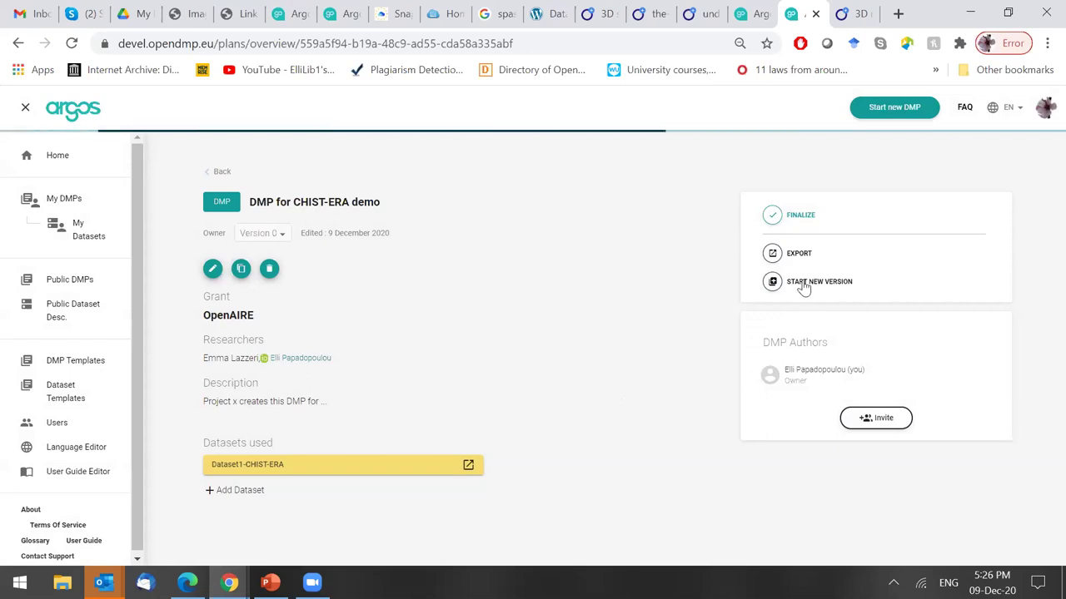
click(792, 254)
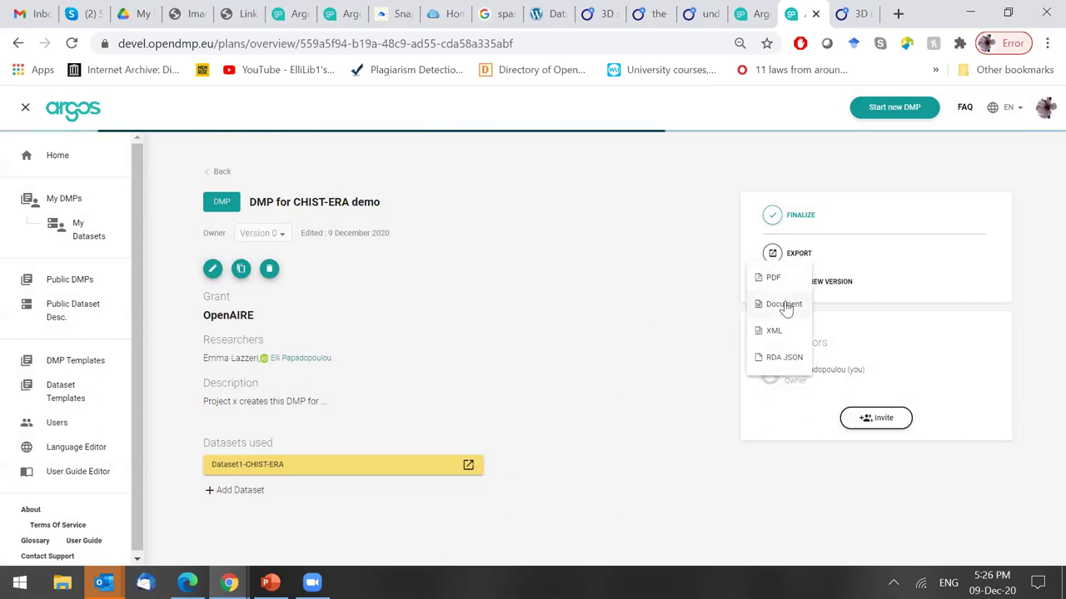
click(785, 308)
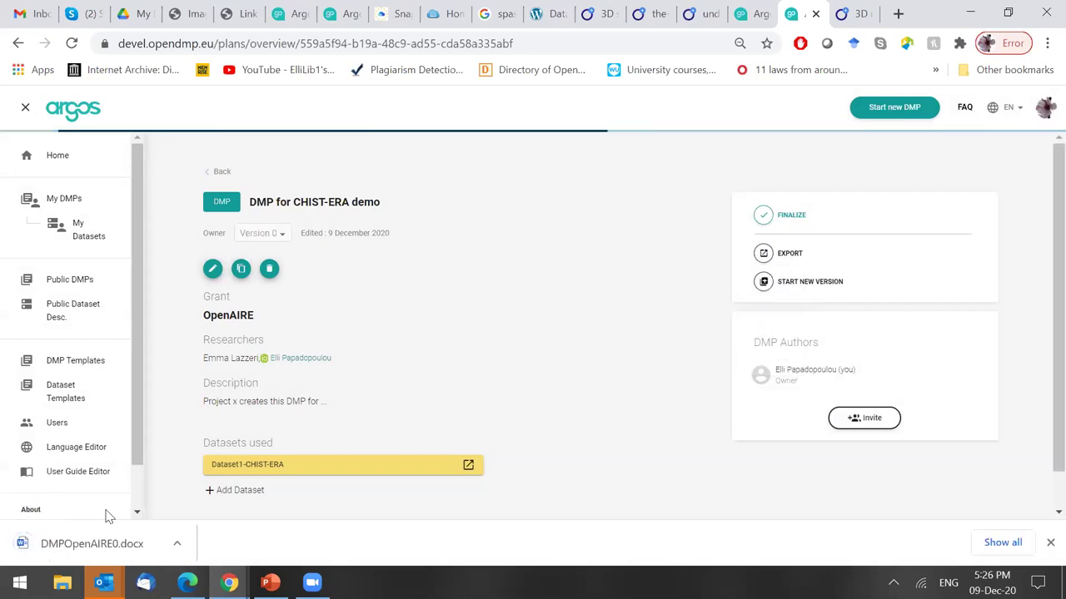
click(105, 551)
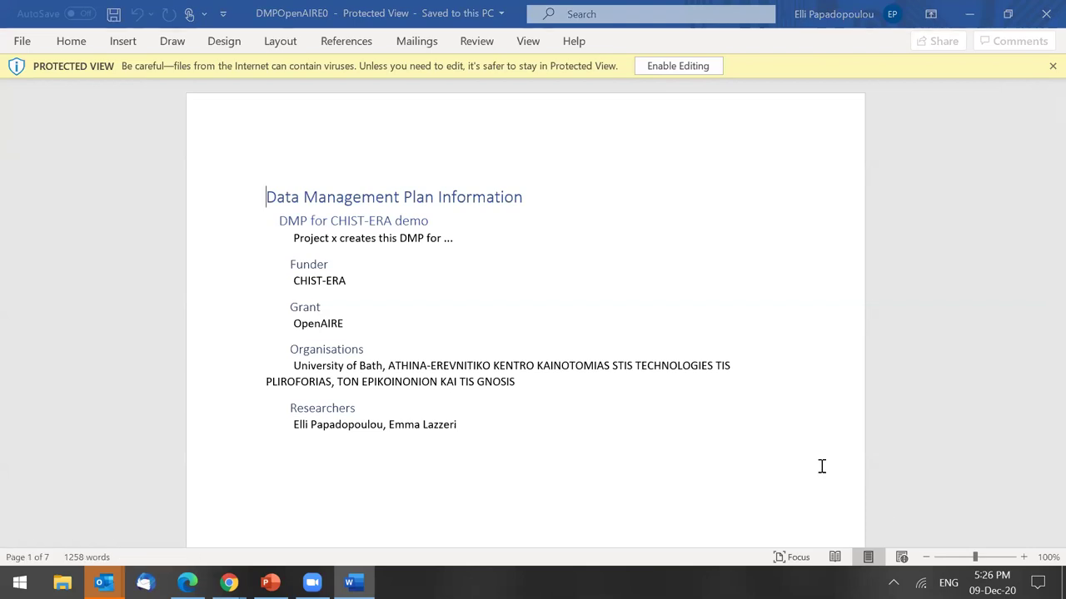
Enable editing in DMPOpenAIRE0.docx and read the Dataset1-CHIST-ERA answers down to sections 2.1.3–2.2.
click(720, 86)
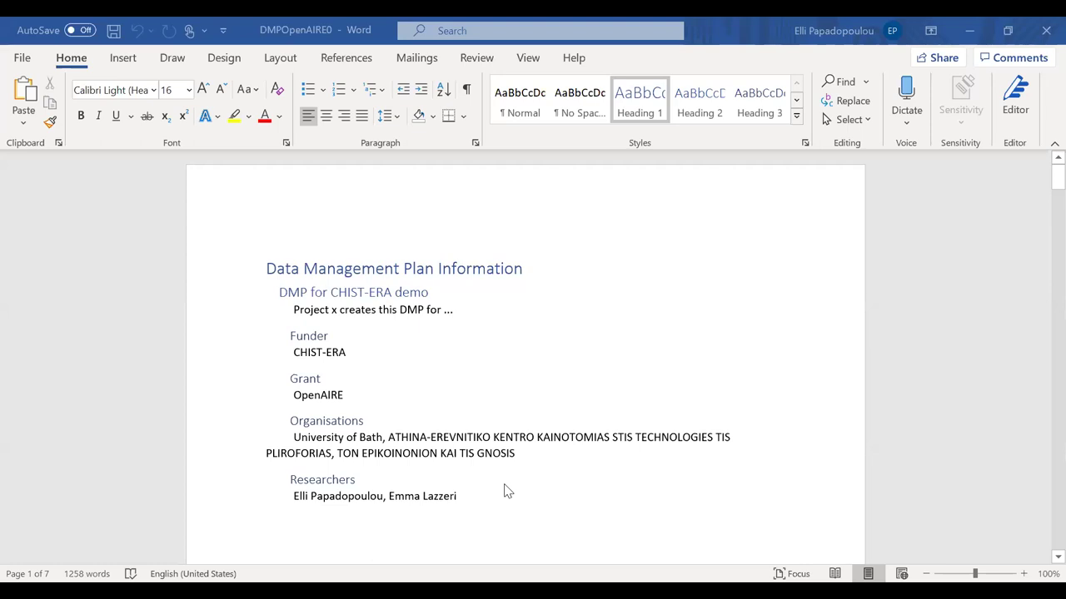
scroll(503, 491, down, 5)
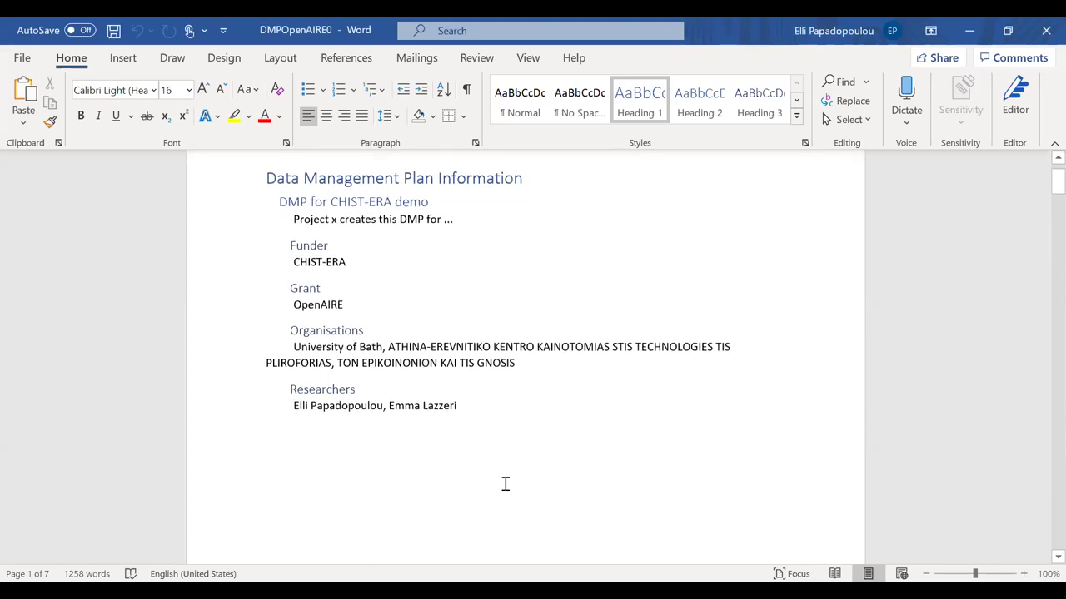
scroll(504, 483, down, 8)
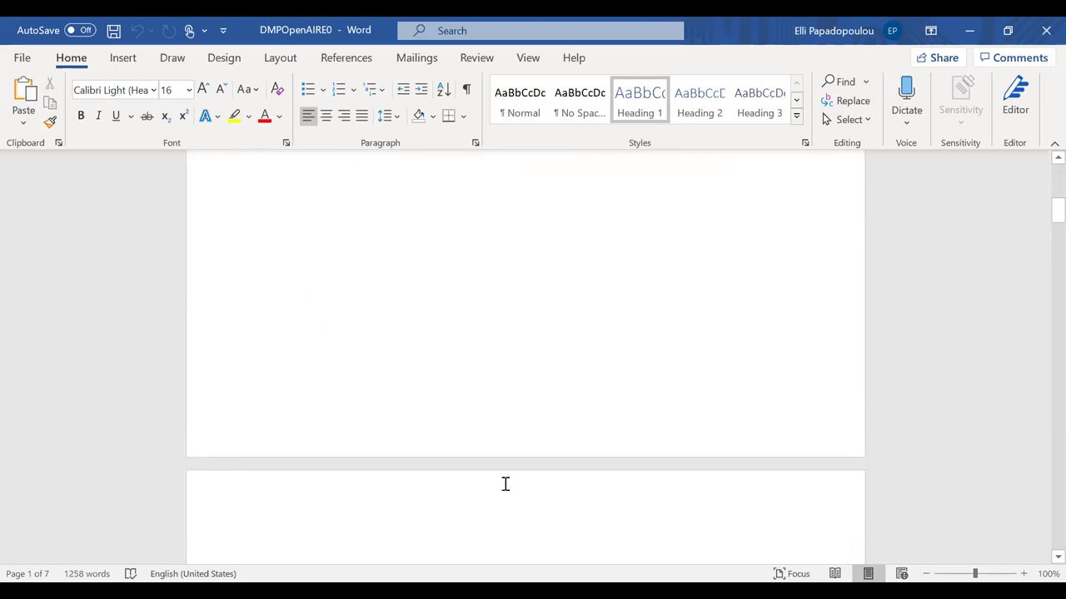
scroll(504, 484, down, 1)
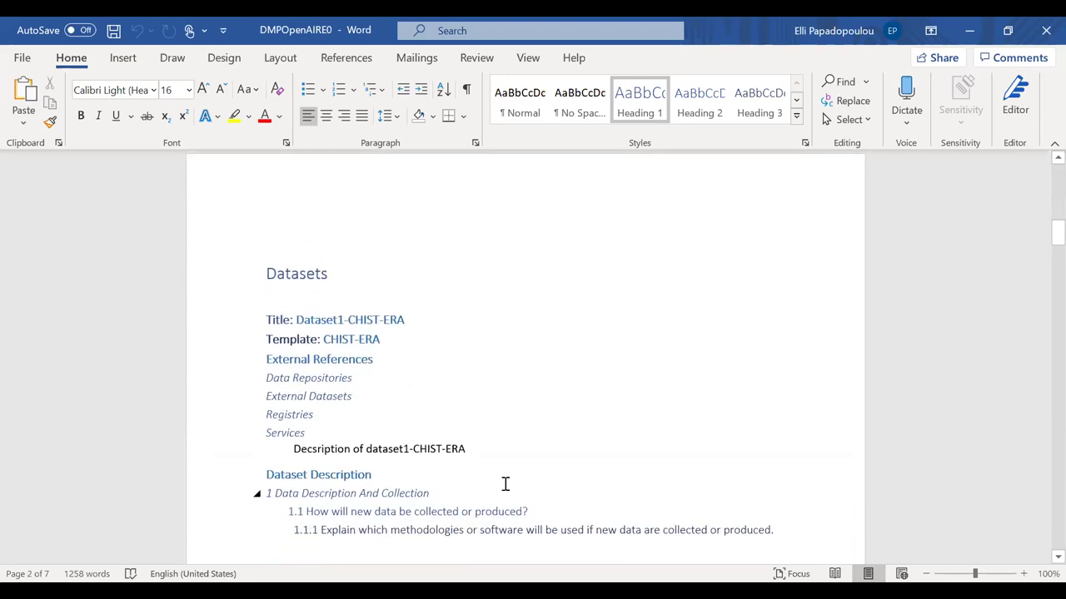
scroll(505, 483, down, 1)
scroll(504, 484, up, 1)
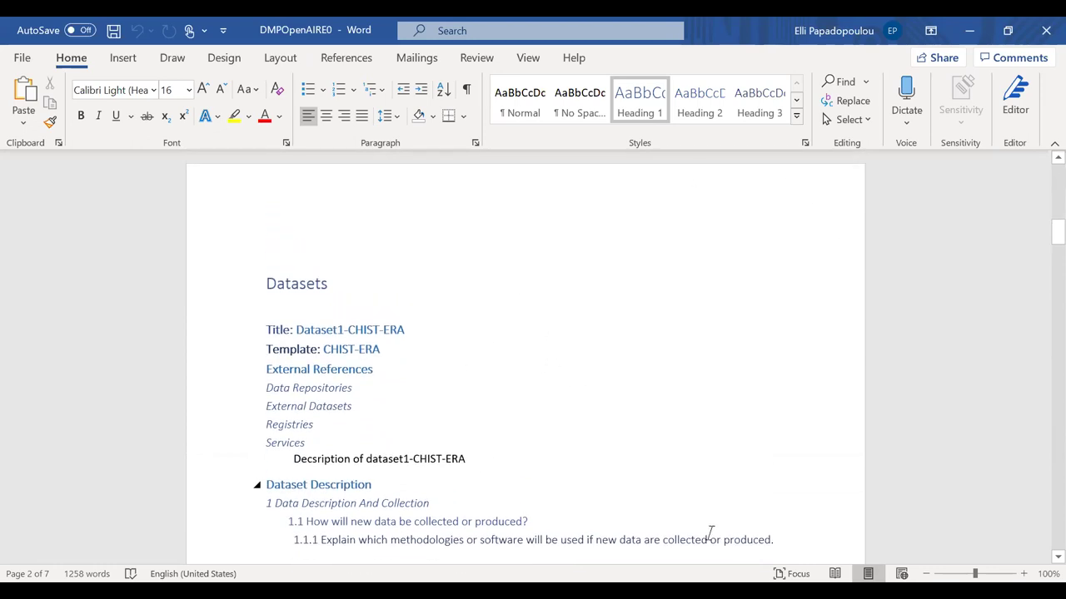
scroll(711, 533, down, 2)
scroll(710, 533, down, 2)
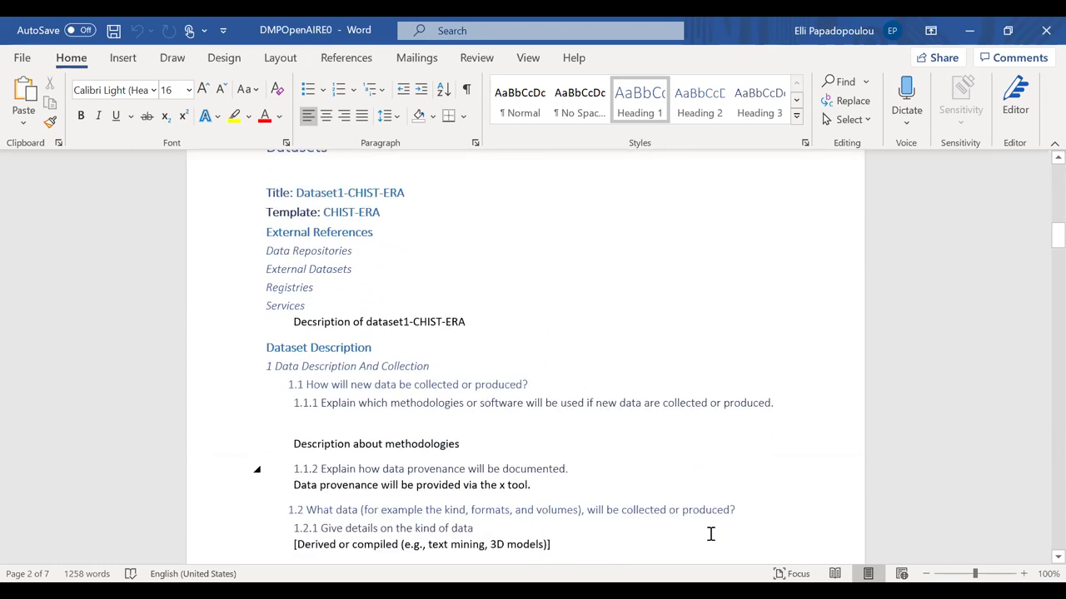
scroll(710, 533, down, 6)
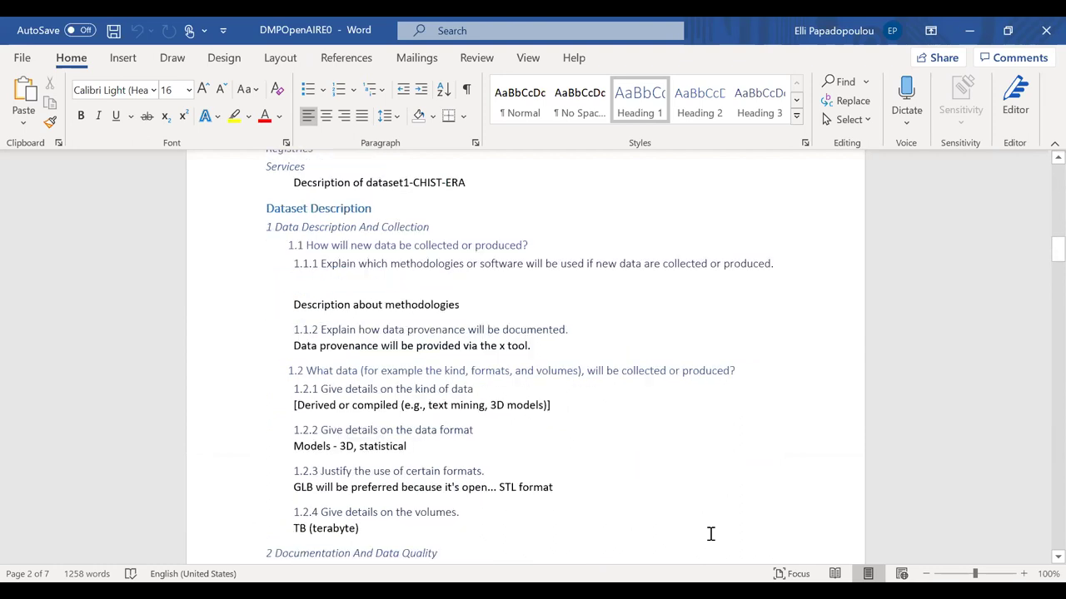
scroll(711, 534, down, 5)
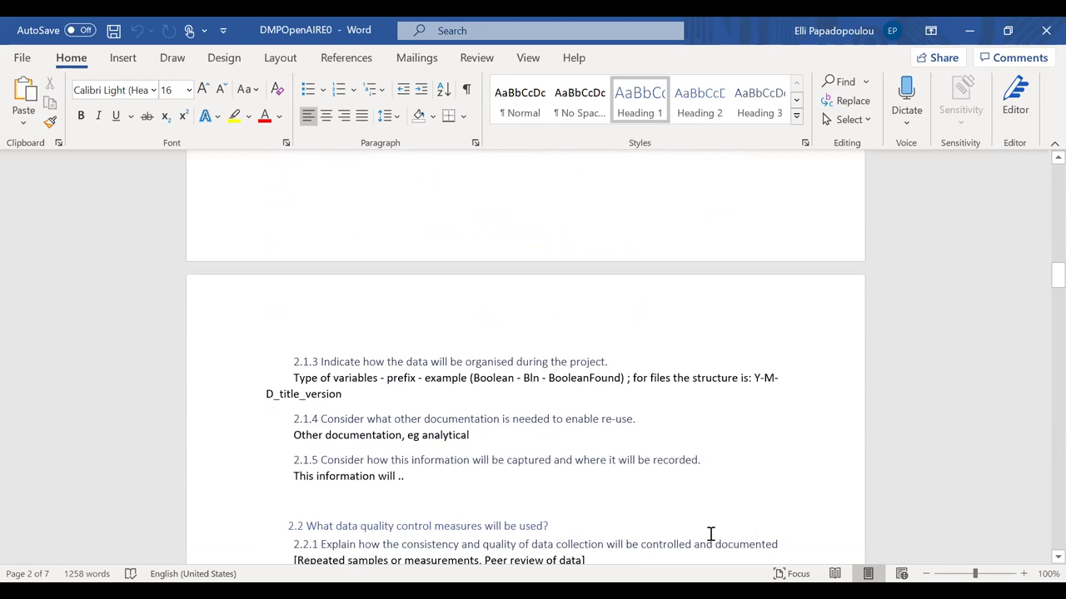
scroll(605, 439, down, 2)
Select the 2.1.4 answer, then add and remove a blank line after it.
drag(641, 341, 331, 333)
click(316, 332)
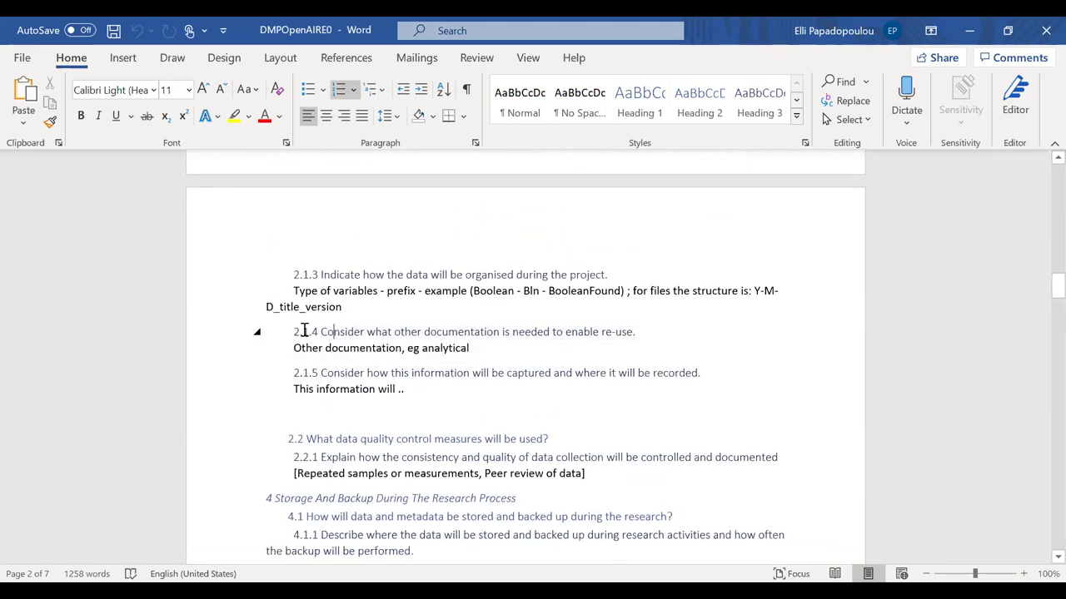
click(481, 349)
key(Return)
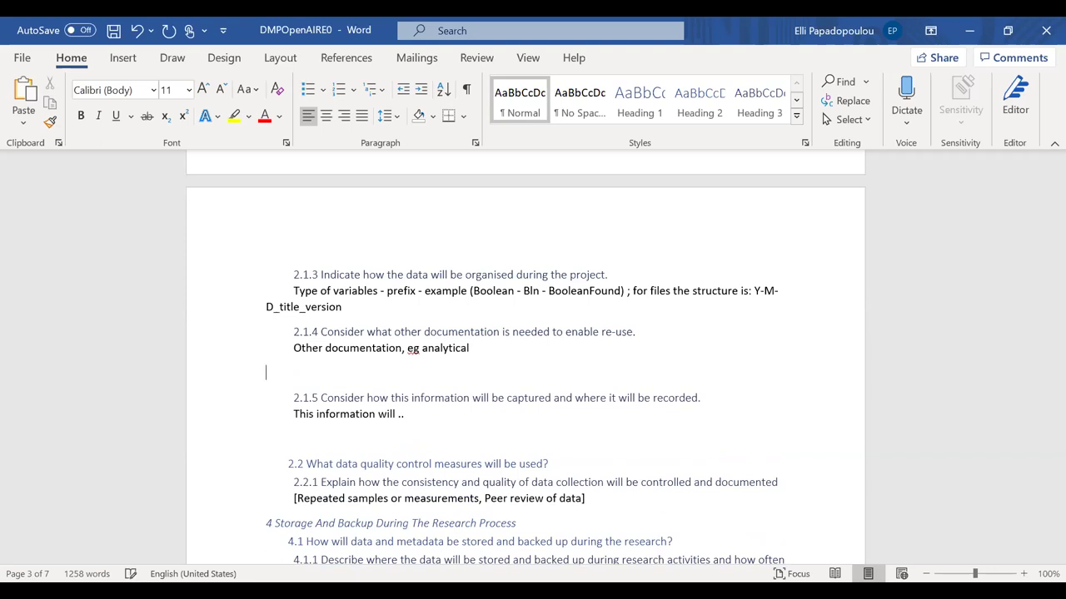
key(BackSpace)
Scroll through the rest of DMPOpenAIRE0 and close it without saving.
scroll(481, 349, down, 1)
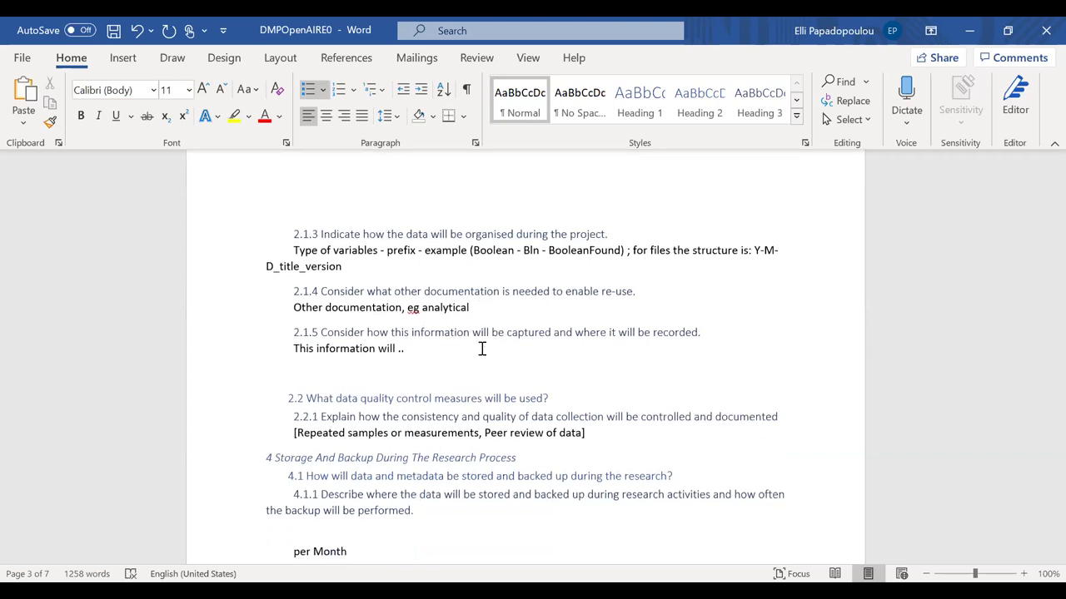
scroll(481, 349, down, 2)
scroll(482, 348, down, 15)
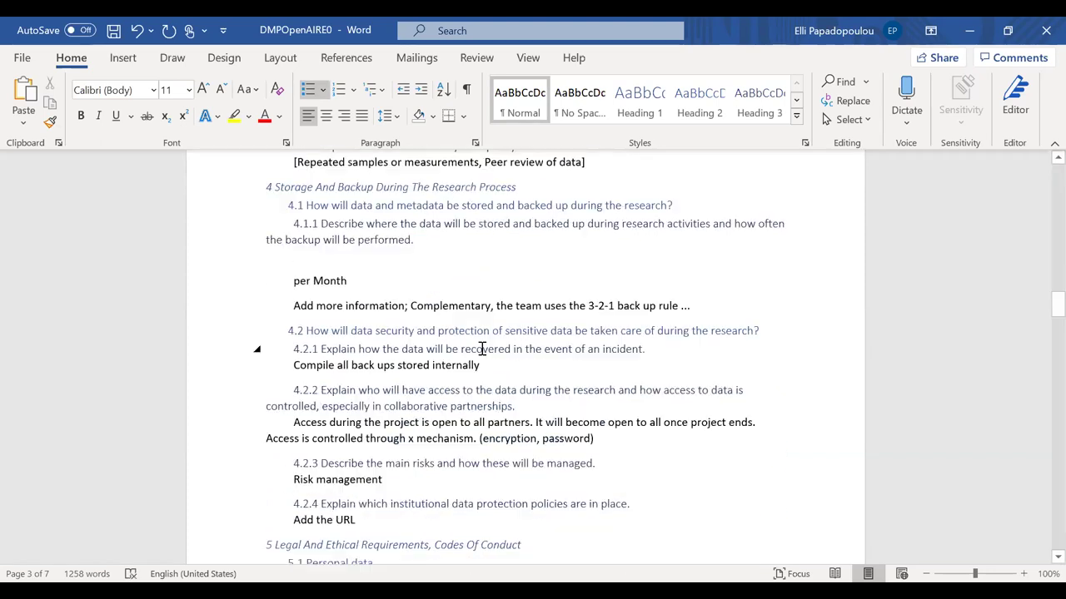
scroll(481, 349, down, 10)
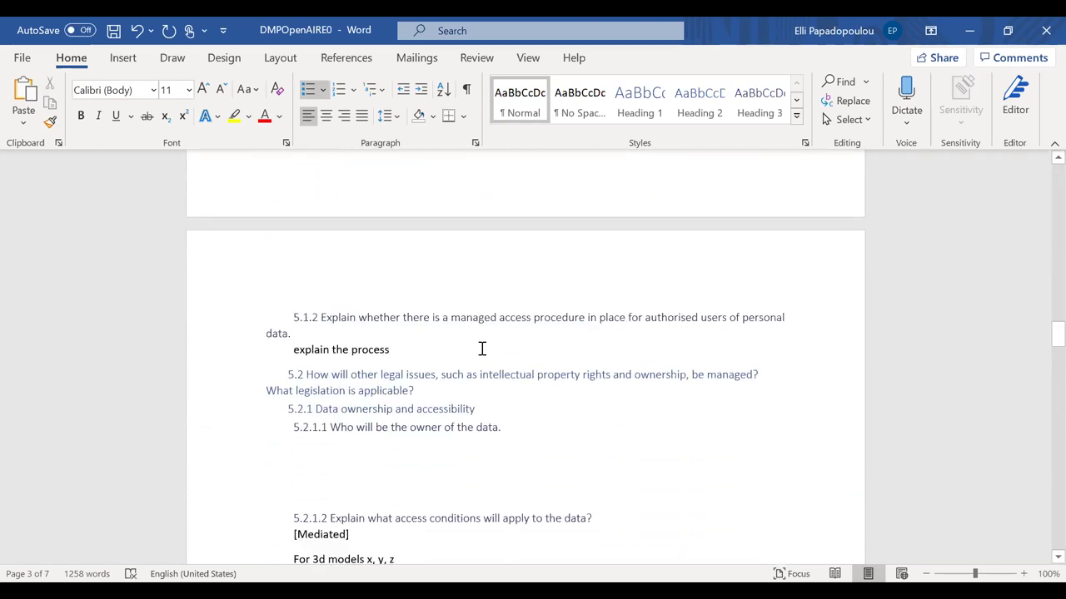
scroll(482, 349, down, 20)
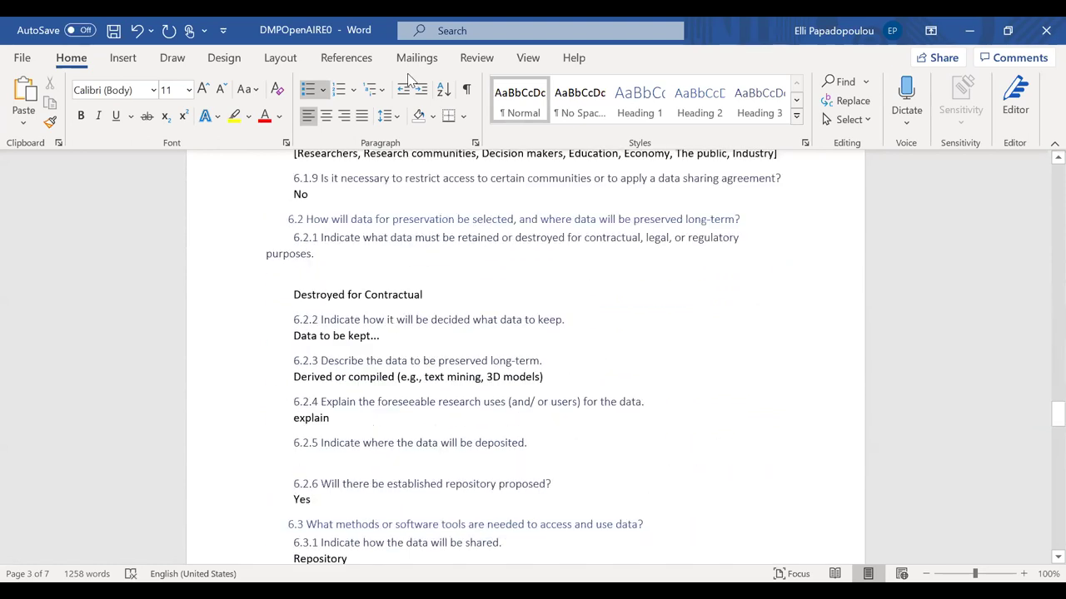
click(1041, 32)
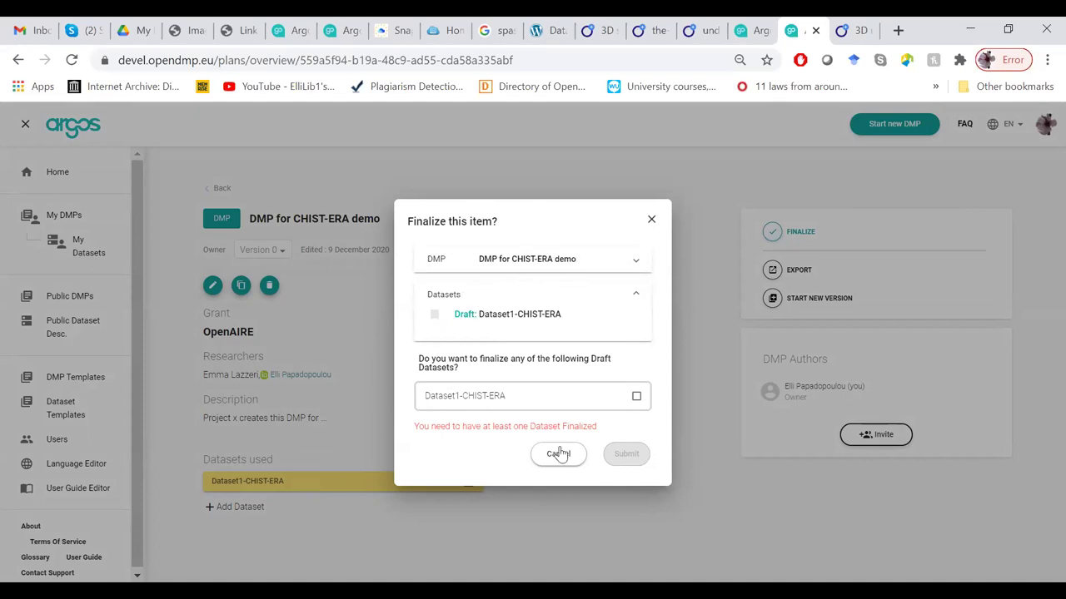
Finalize the DMP with Dataset1-CHIST-ERA ticked for finalization as well, and confirm.
click(633, 265)
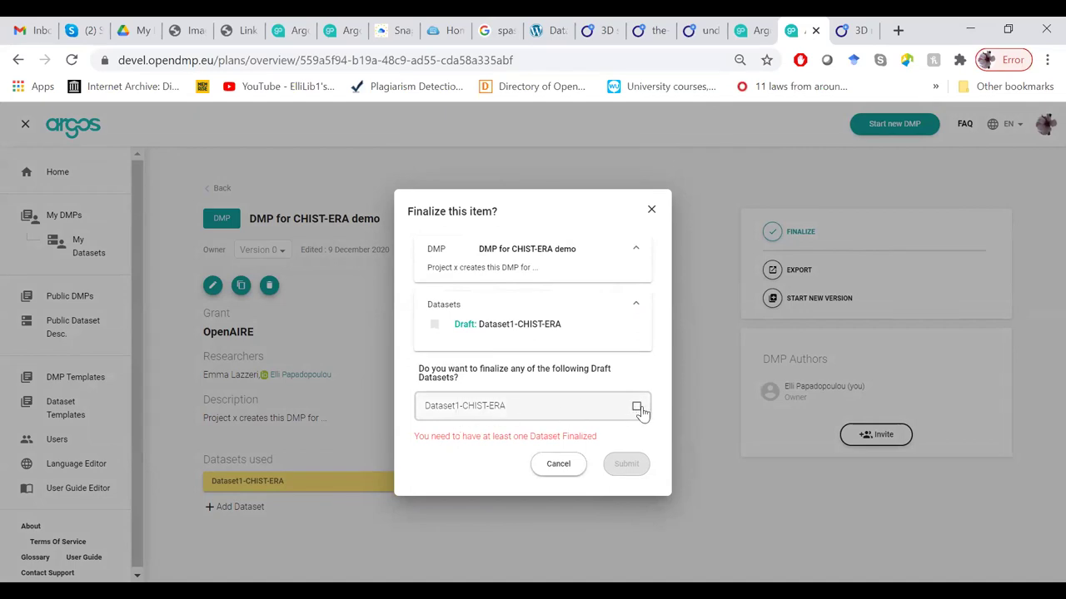
click(637, 408)
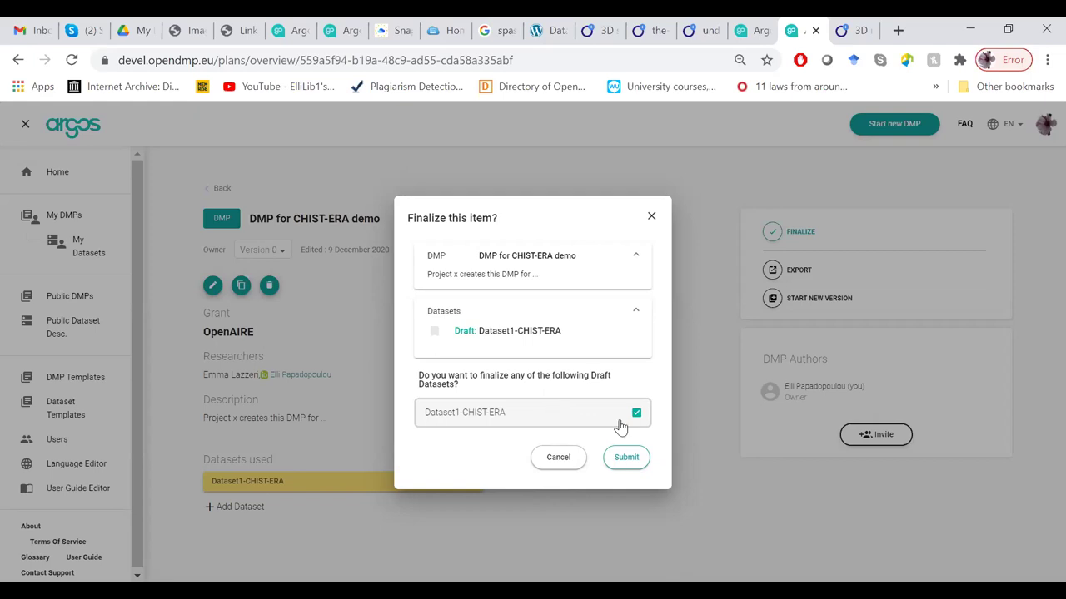
click(607, 459)
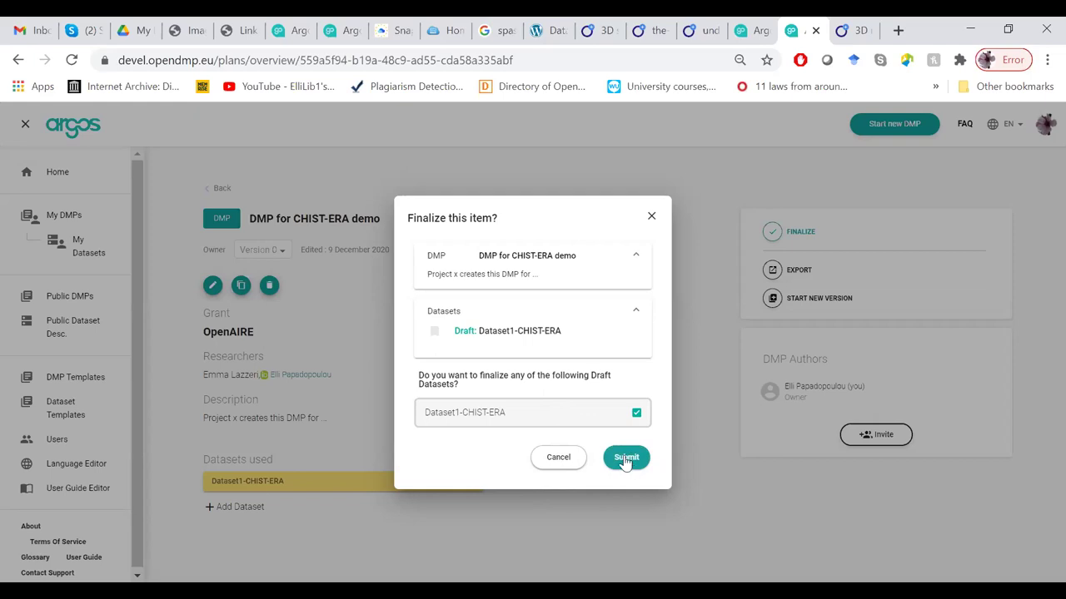
click(625, 460)
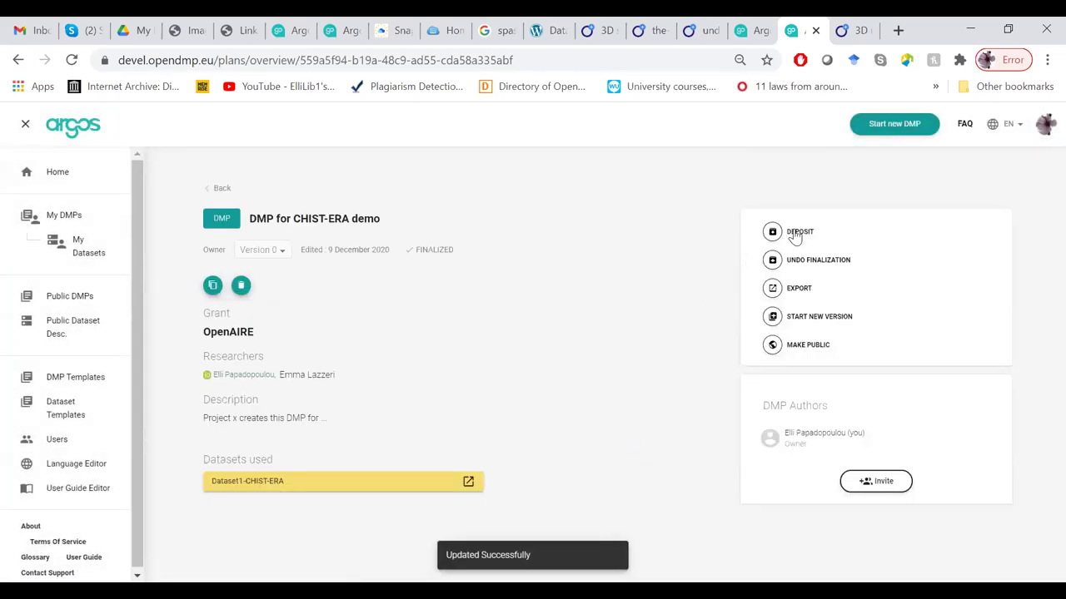
Deposit the finalized DMP, agree to create a DOI, then retry after the failure.
click(795, 234)
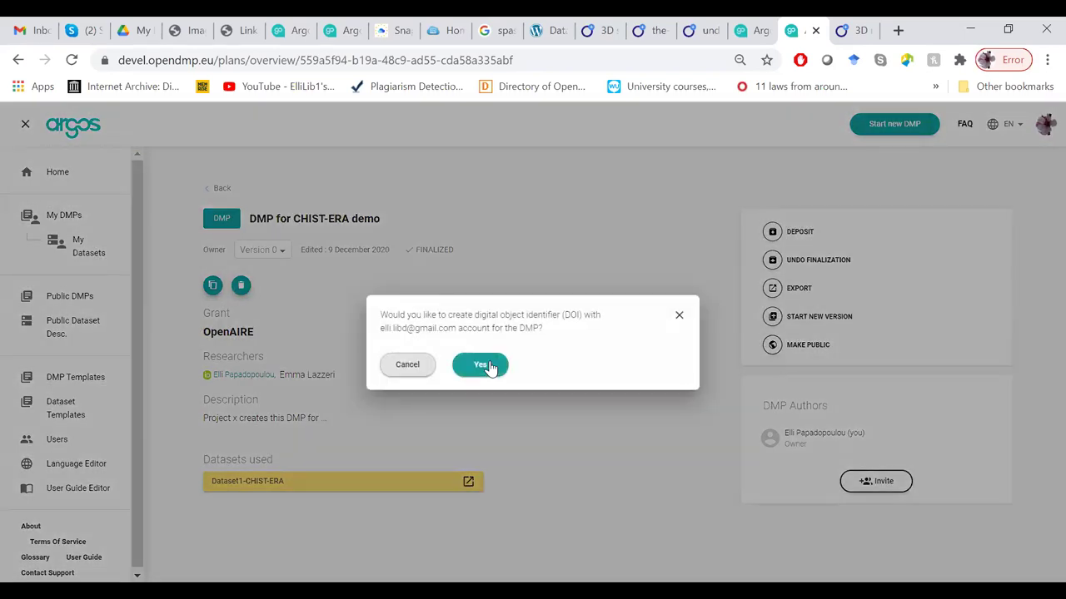
click(490, 366)
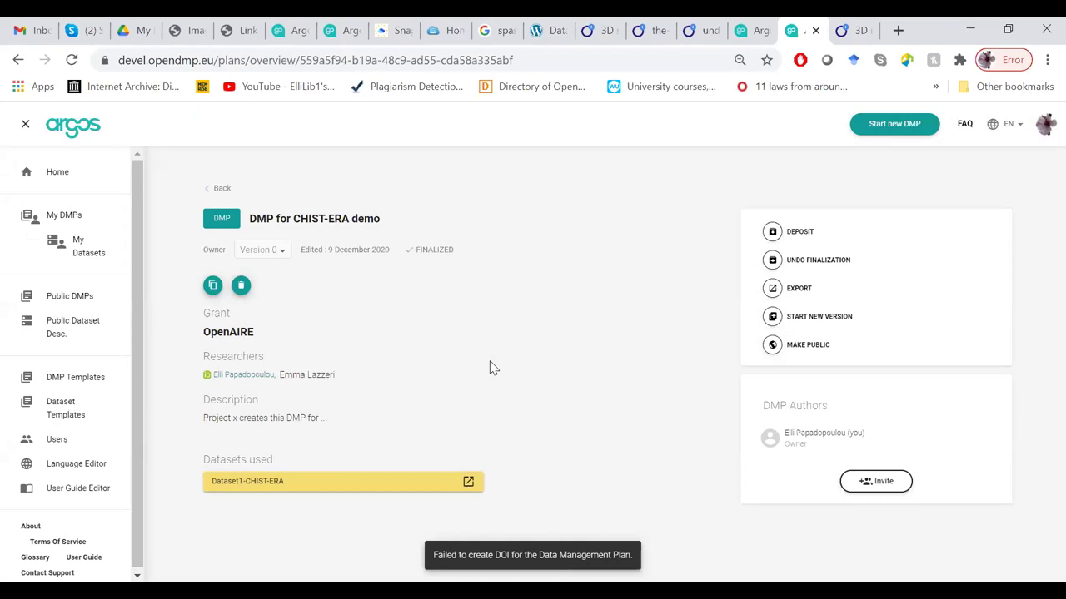
click(773, 233)
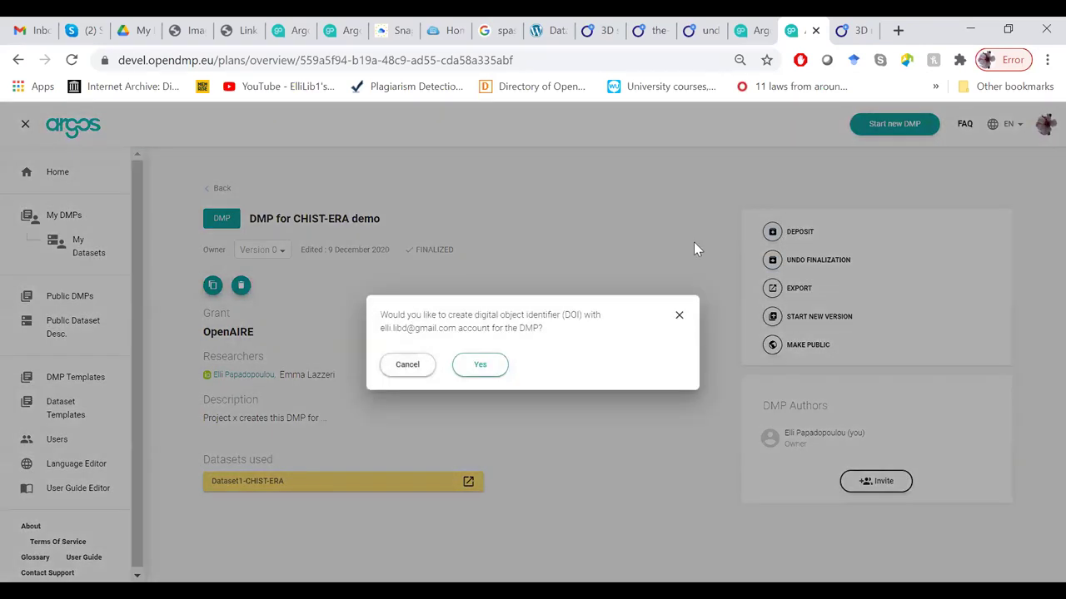
click(761, 229)
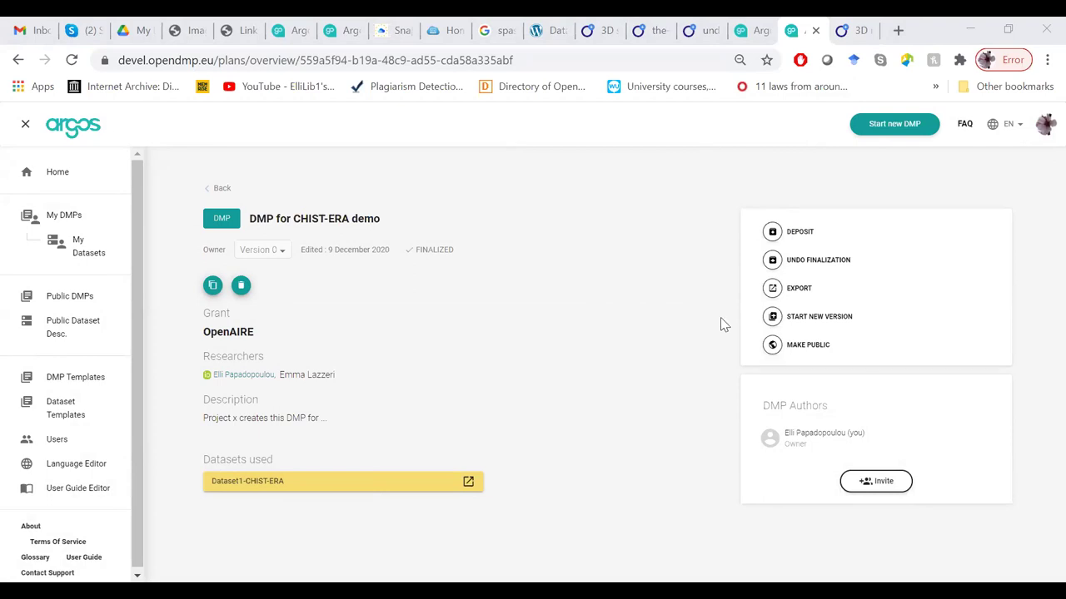
Create and save a new version of the DMP, then return to the home dashboard.
click(820, 321)
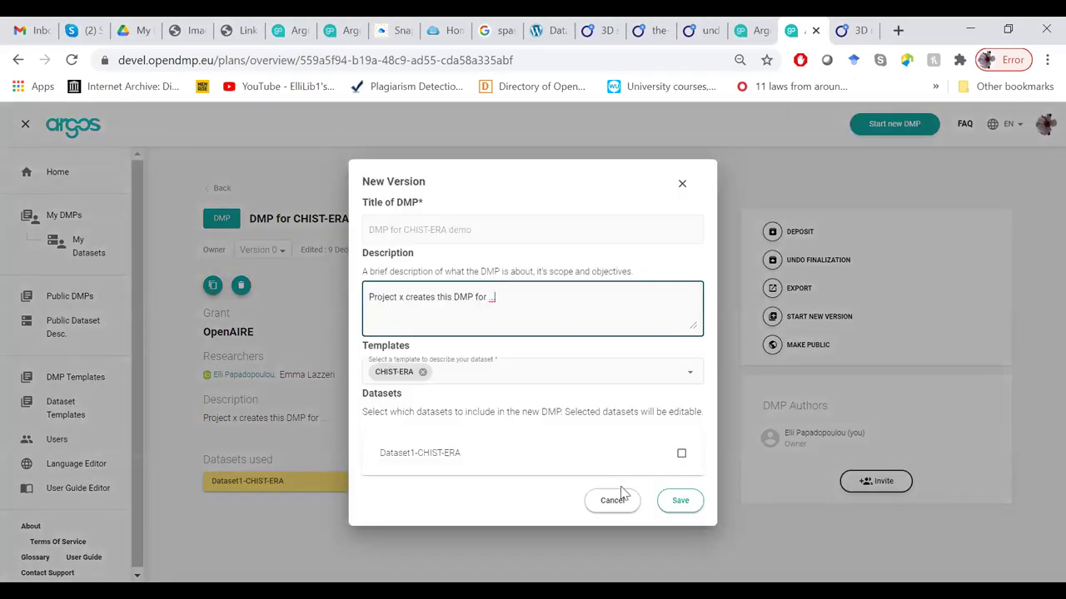
click(680, 505)
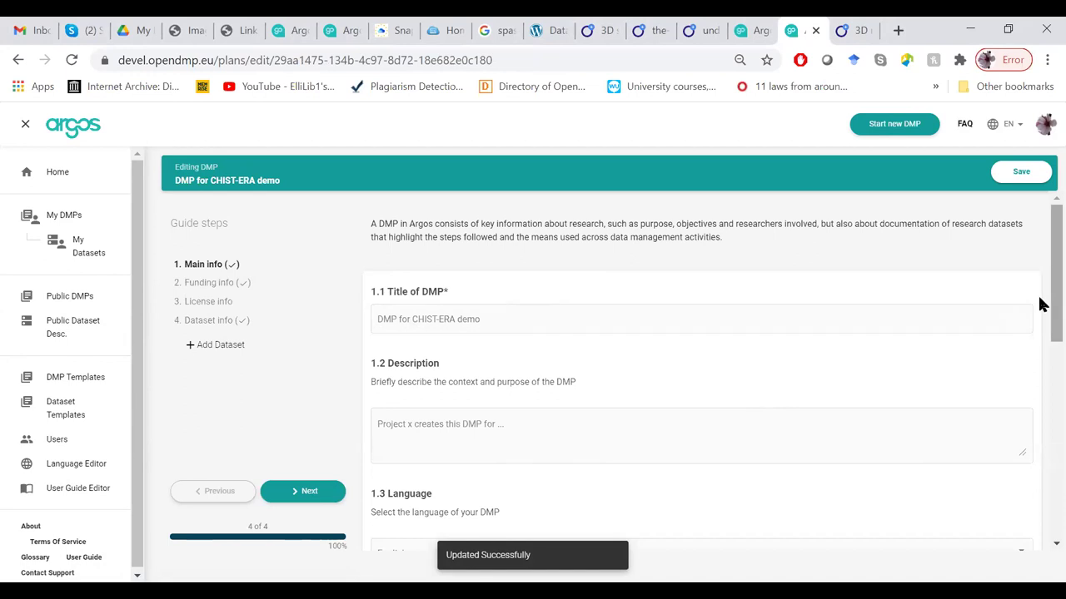
scroll(1041, 304, down, 5)
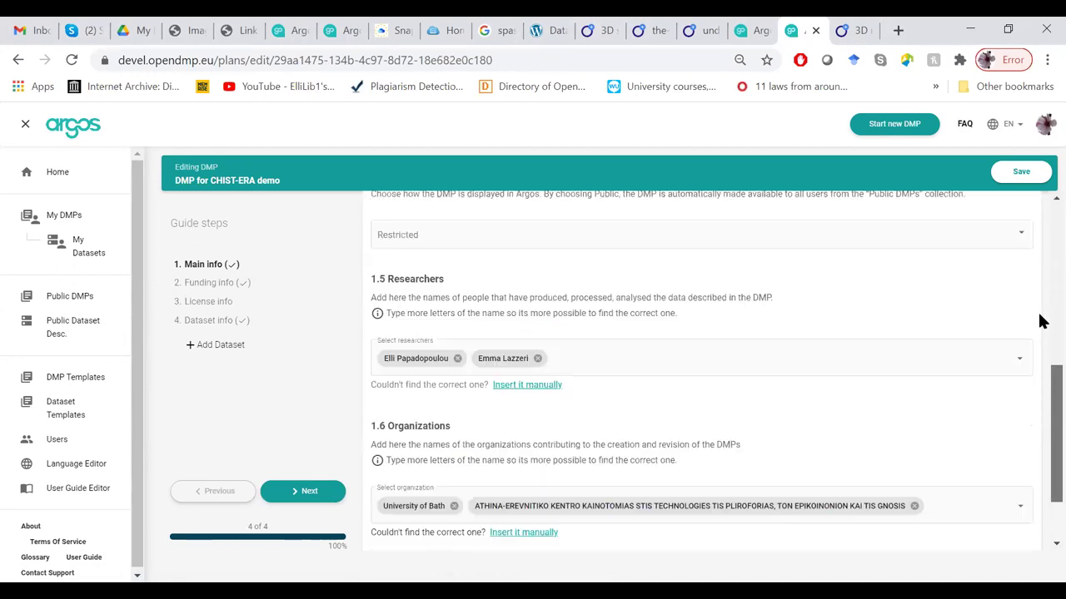
scroll(1041, 322, up, 5)
click(1022, 171)
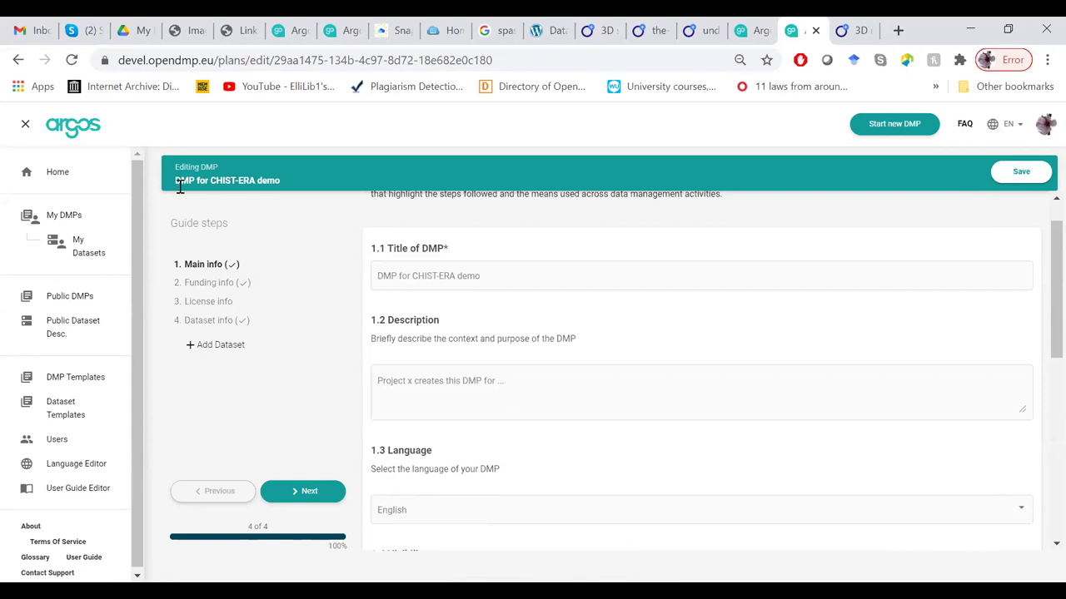
click(85, 185)
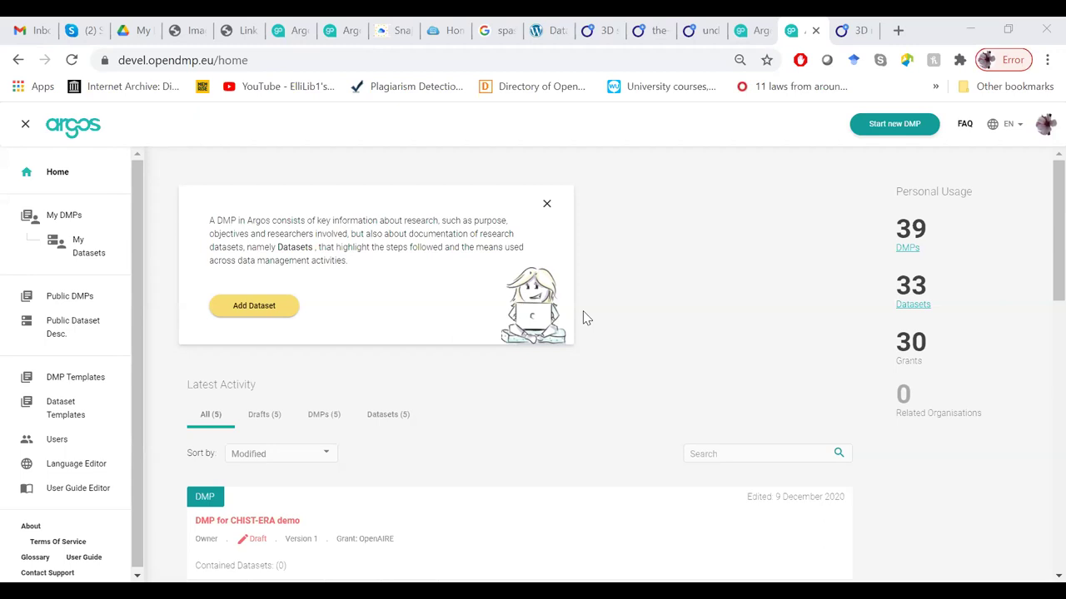
Go to orcid.org in a new tab and open the sign-in page.
click(899, 31)
text(orcod)
key(BackSpace)
key(BackSpace)
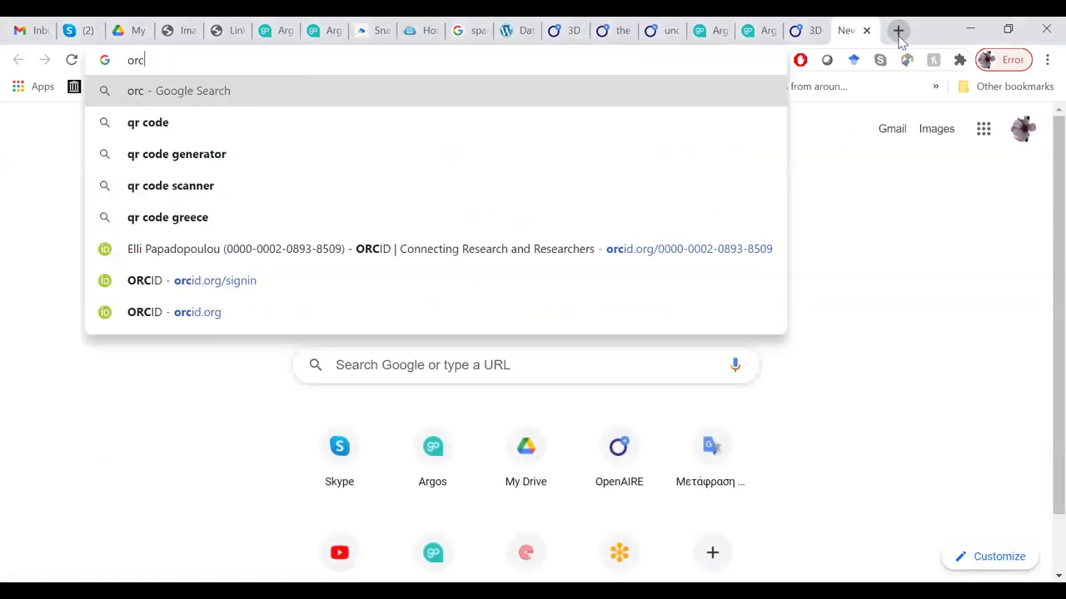
key(Return)
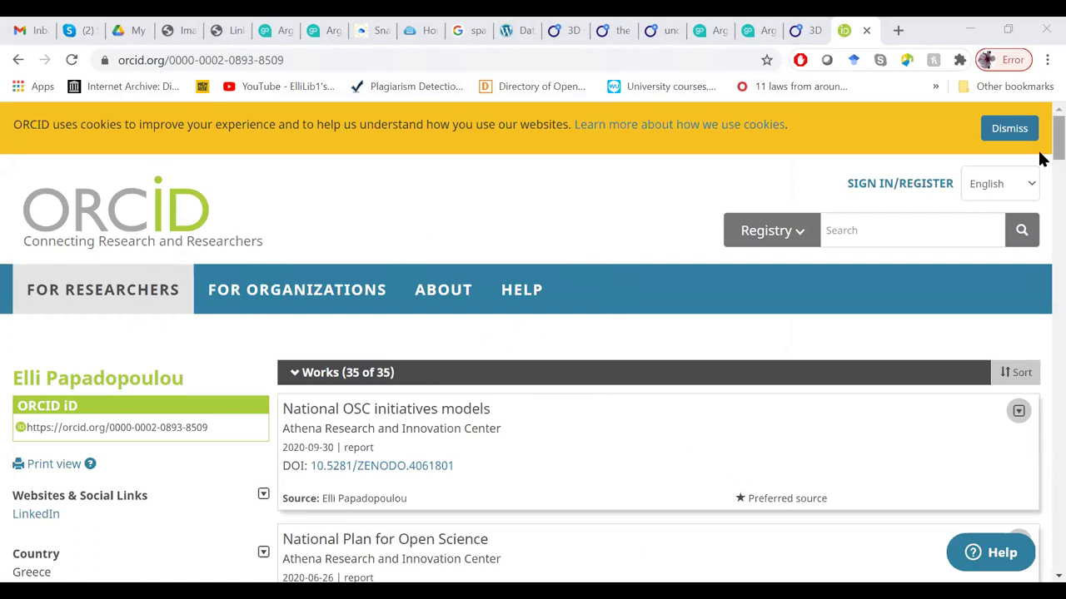
scroll(412, 258, down, 3)
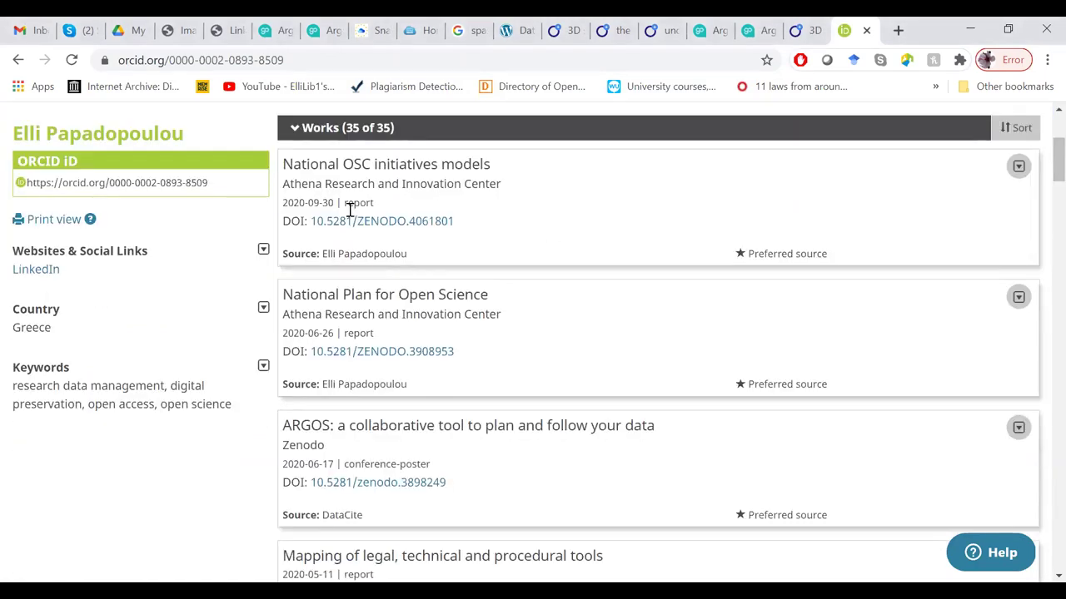
scroll(894, 178, up, 3)
click(883, 183)
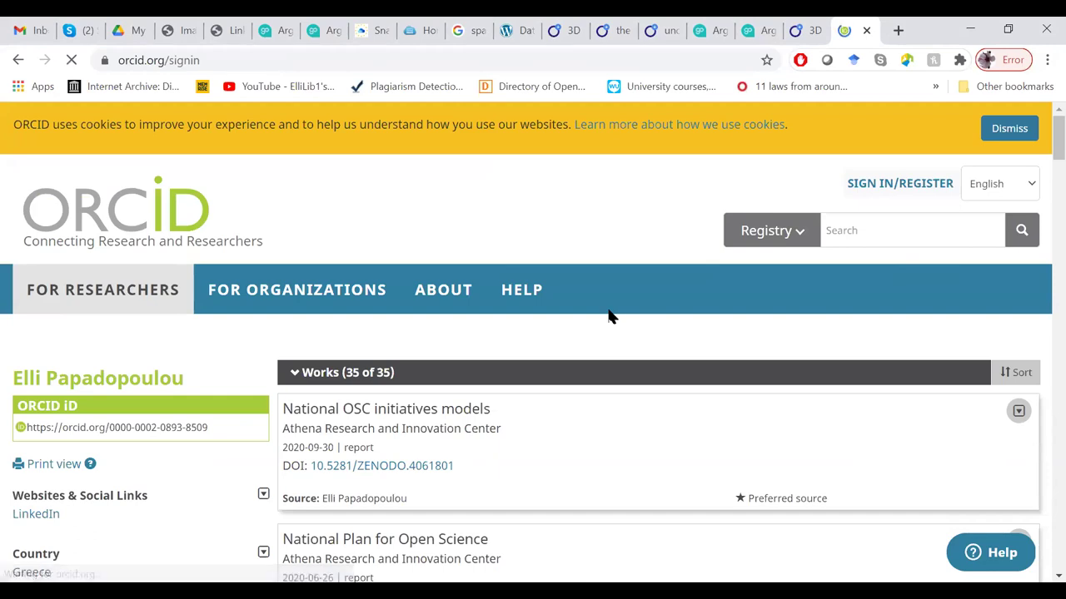
scroll(1040, 310, down, 2)
scroll(1040, 250, up, 2)
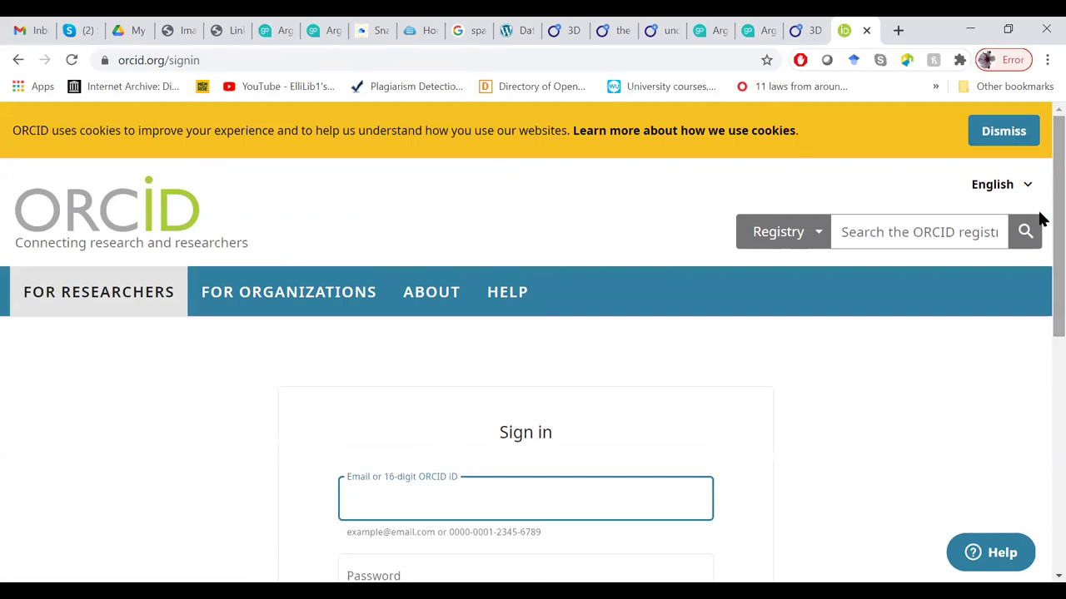
Sign in to ORCID with the account e-mail and password.
key(ctrl+shift+Tab)
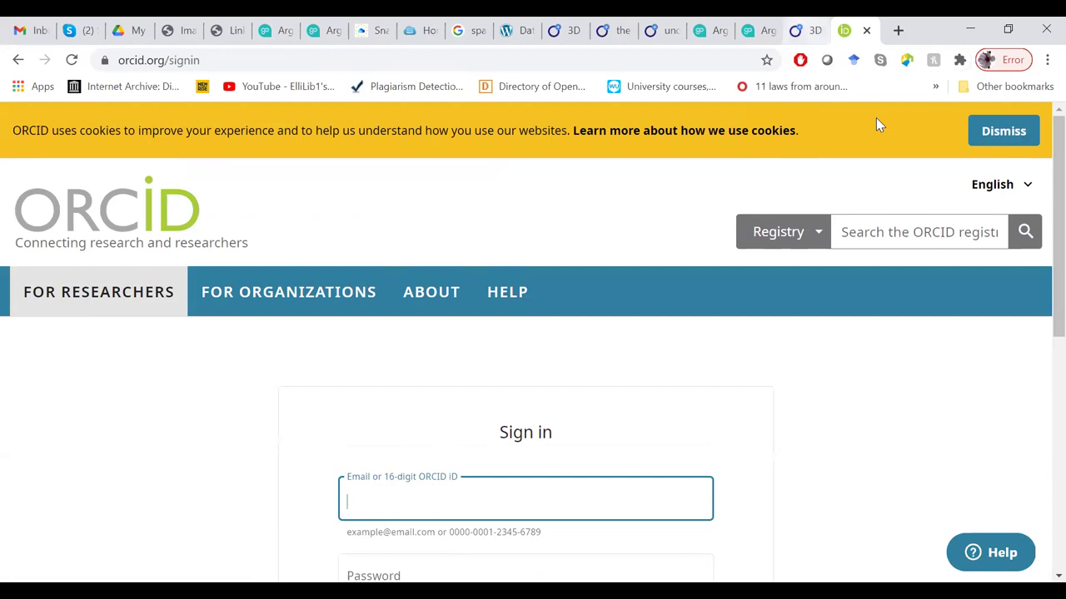
key(ctrl+Tab)
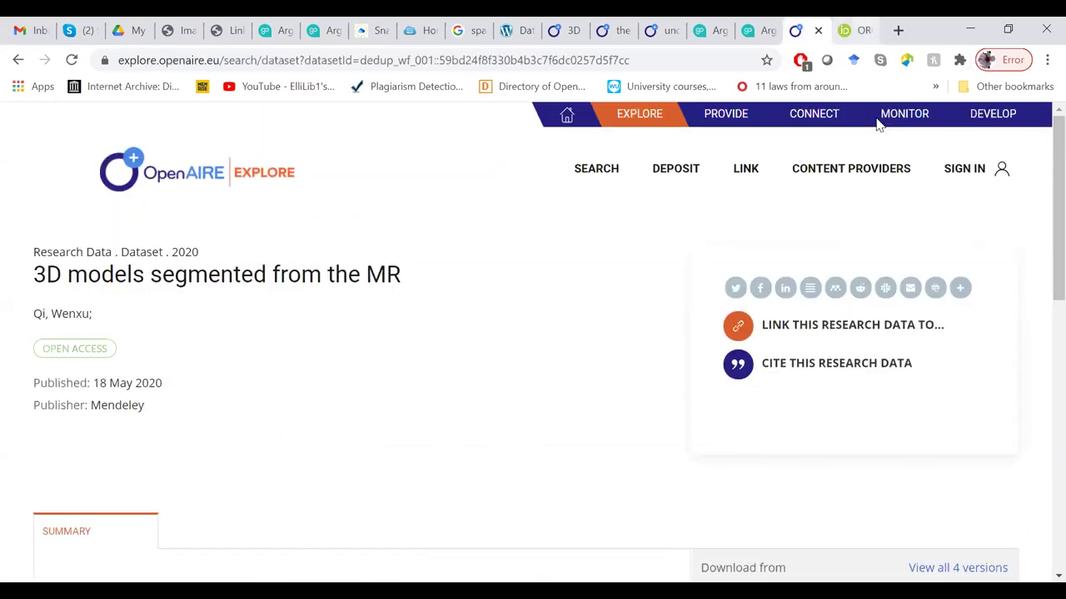
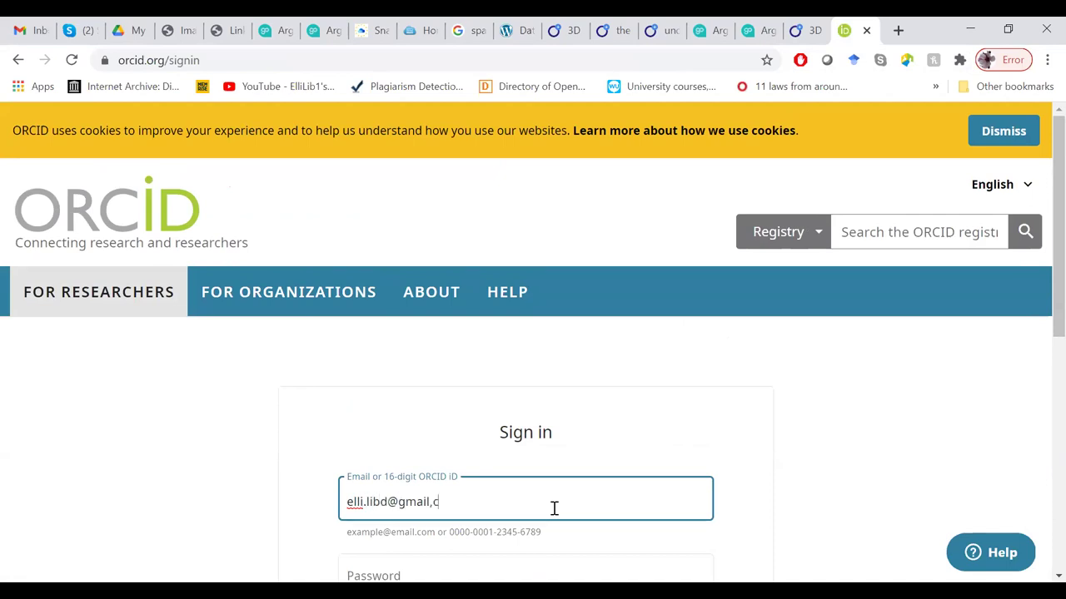
text(.com)
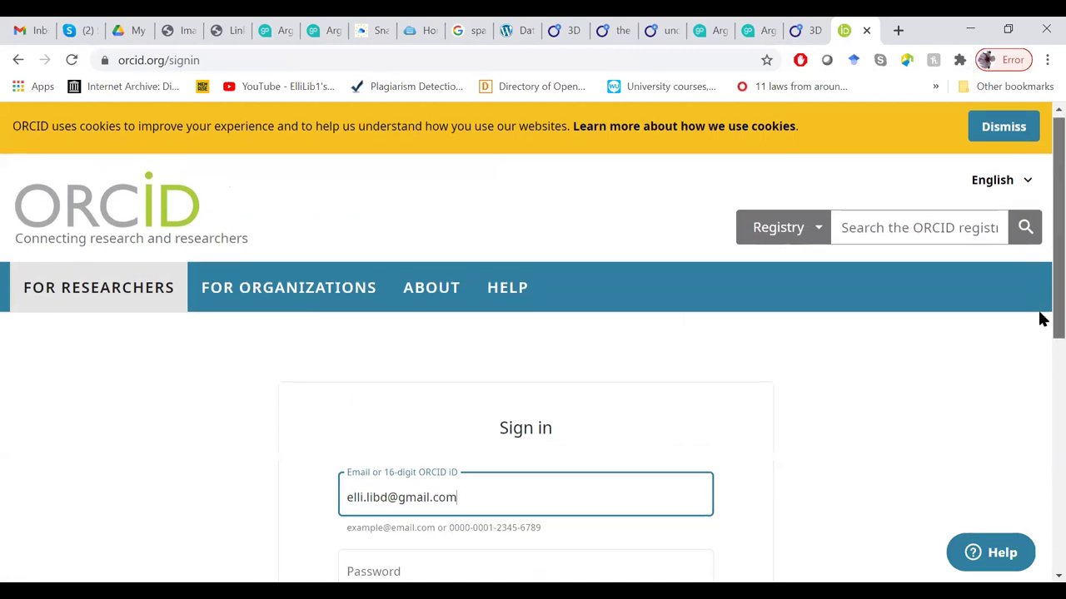
scroll(1040, 317, down, 1)
click(447, 454)
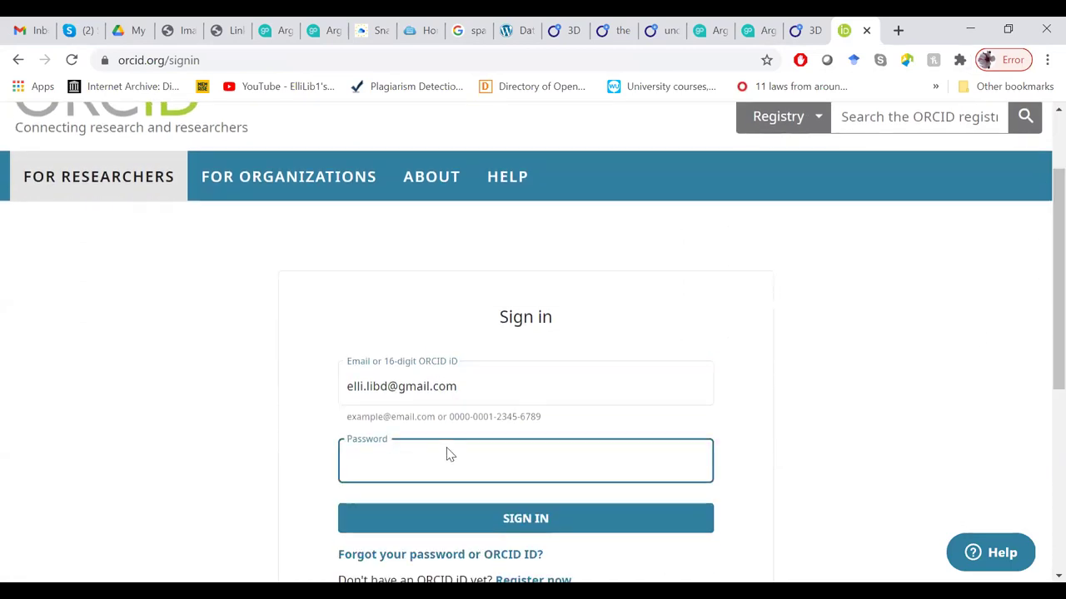
text(••••••••)
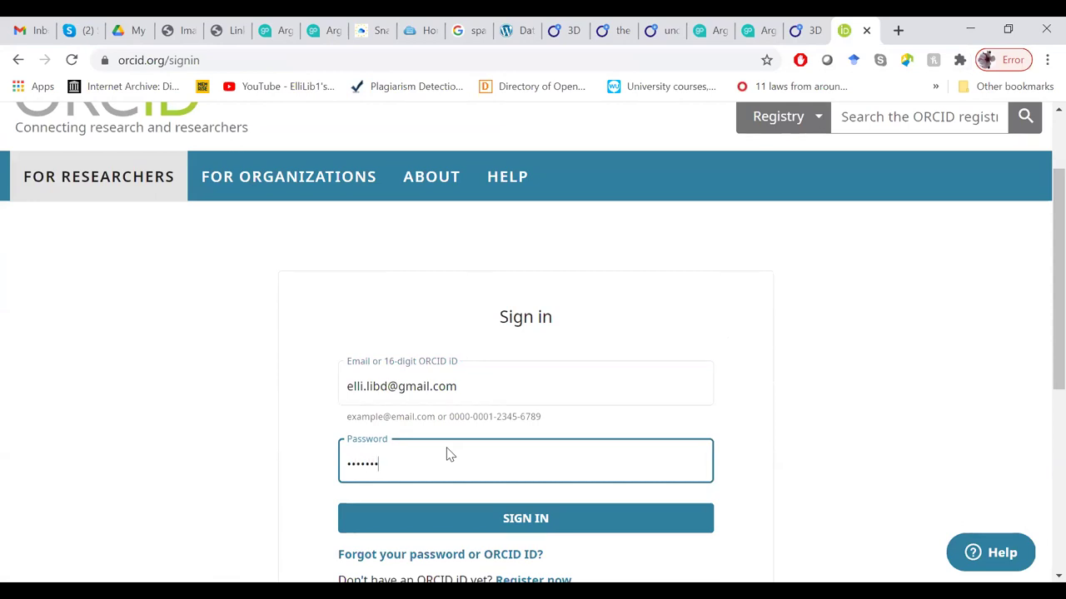
key(Return)
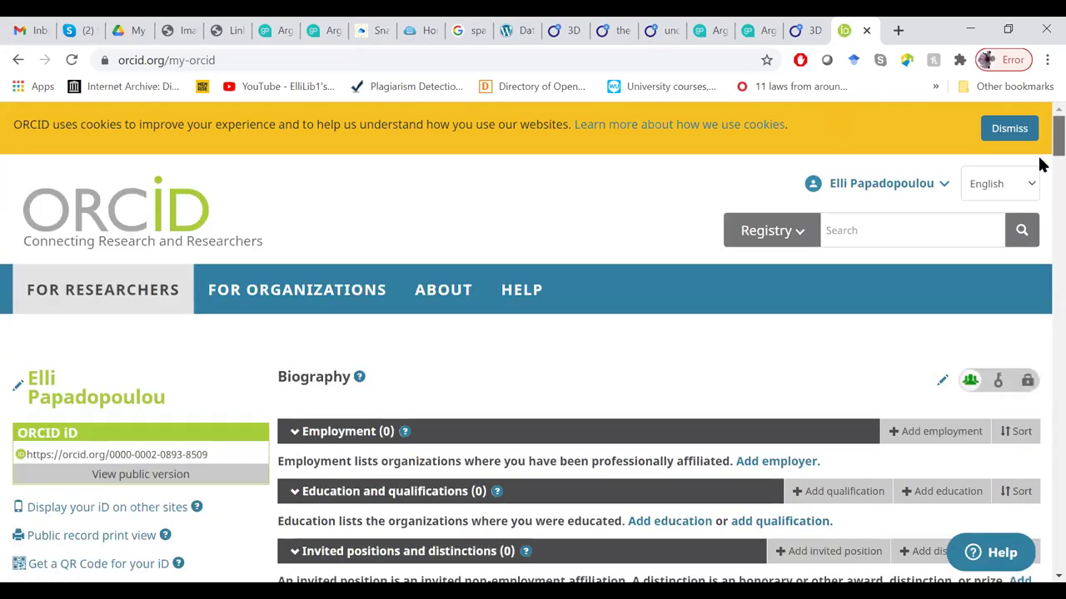
Scroll down the ORCID record to the Works (35 of 35) section and open the Add works options.
scroll(1039, 166, down, 4)
scroll(1039, 178, down, 2)
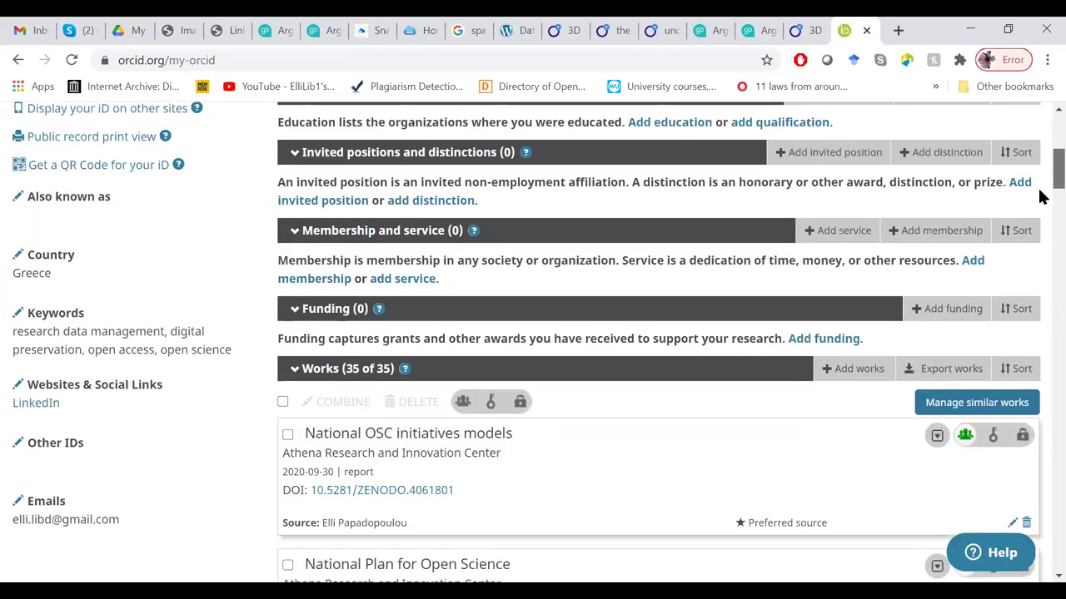
scroll(943, 274, down, 2)
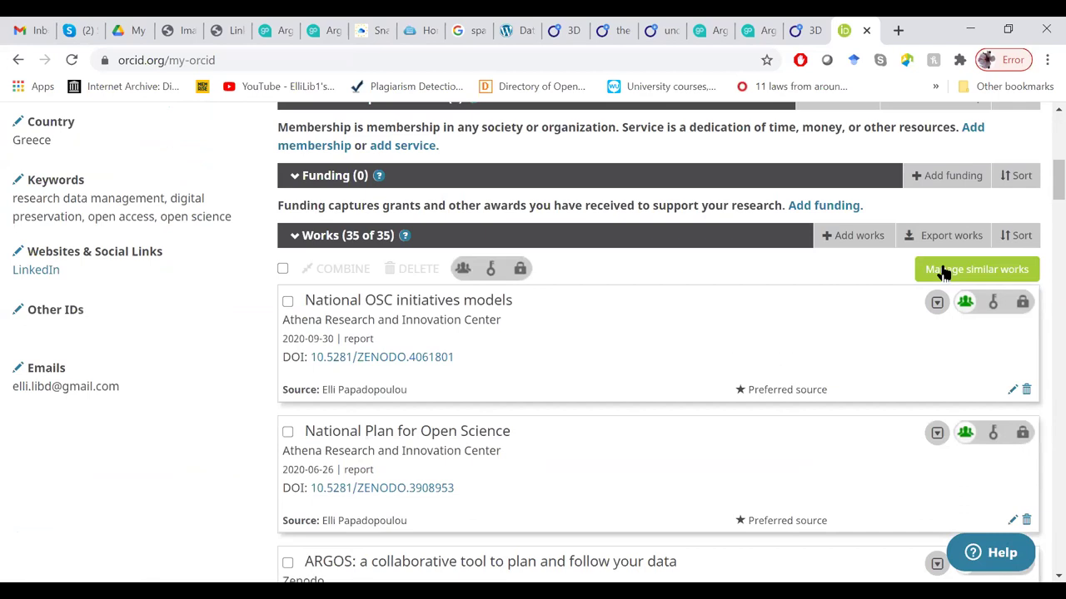
click(872, 239)
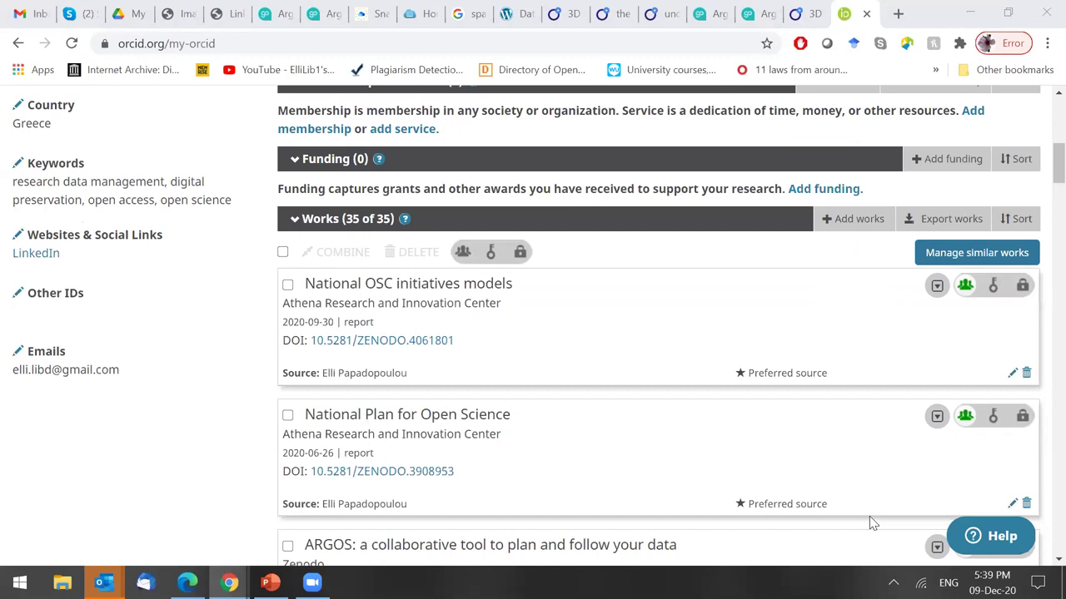
Reopen the Add works dropdown above the 35-work list.
click(841, 218)
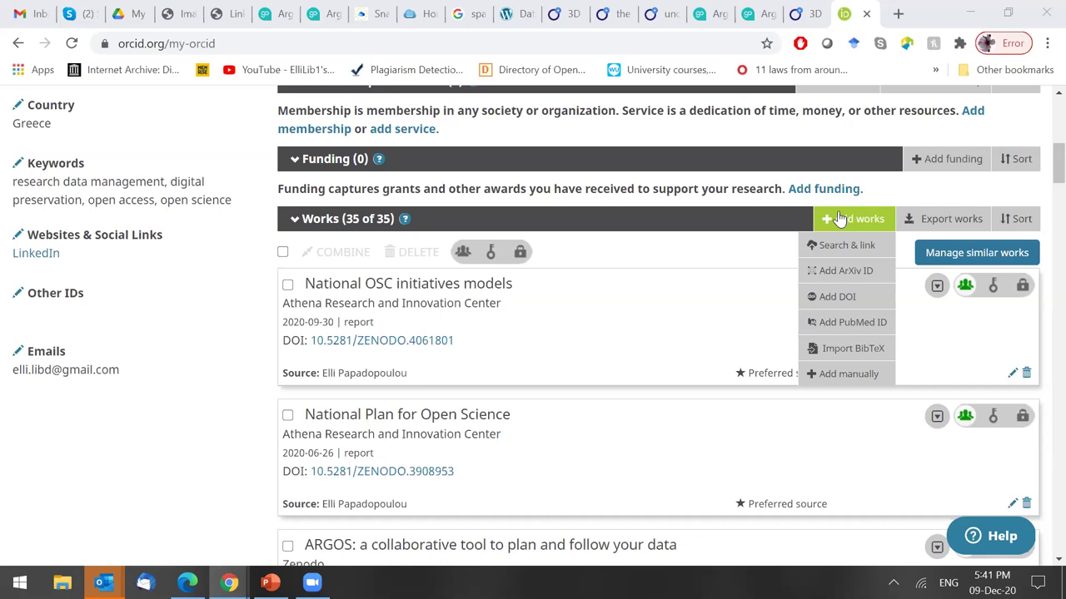
click(841, 218)
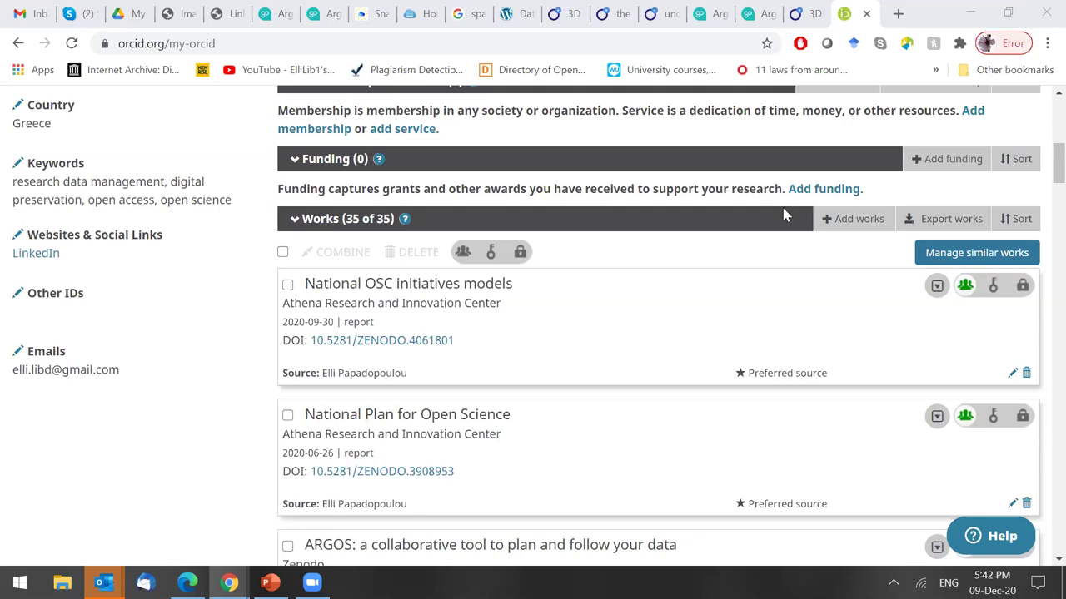
click(846, 218)
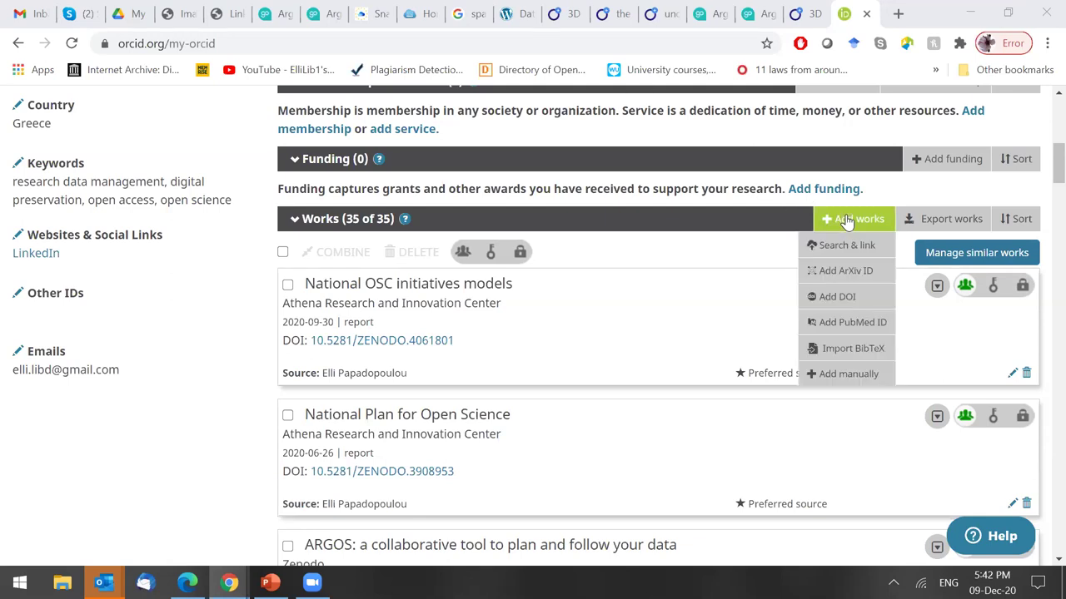